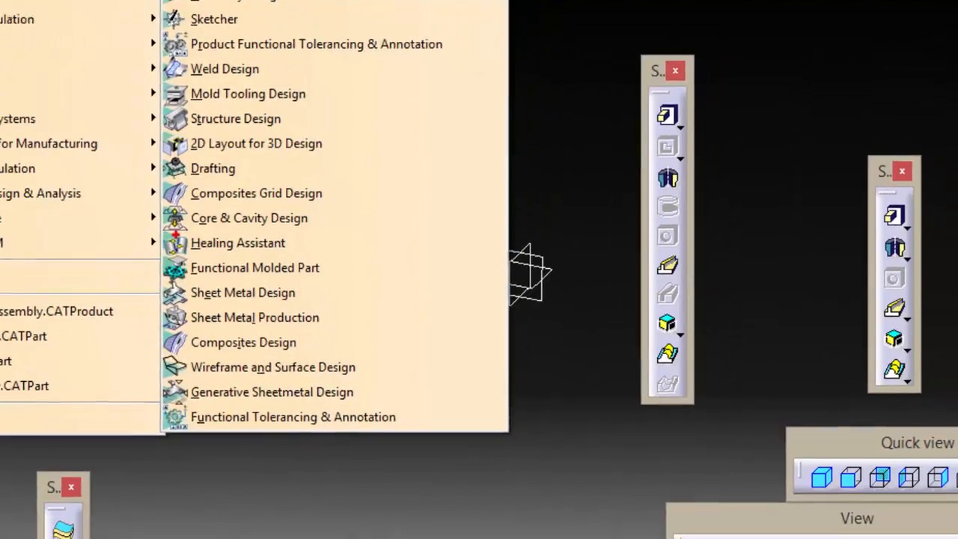
# Step: Create a new part named 01-ImpellerDesignPointImports with hybrid design enabled
pyautogui.click(275, 5)
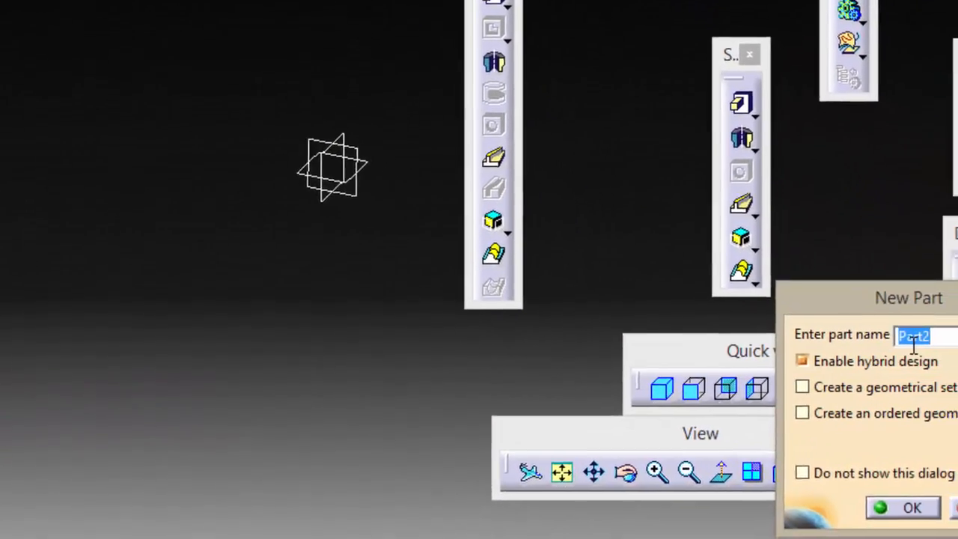
pyautogui.press('BackSpace')
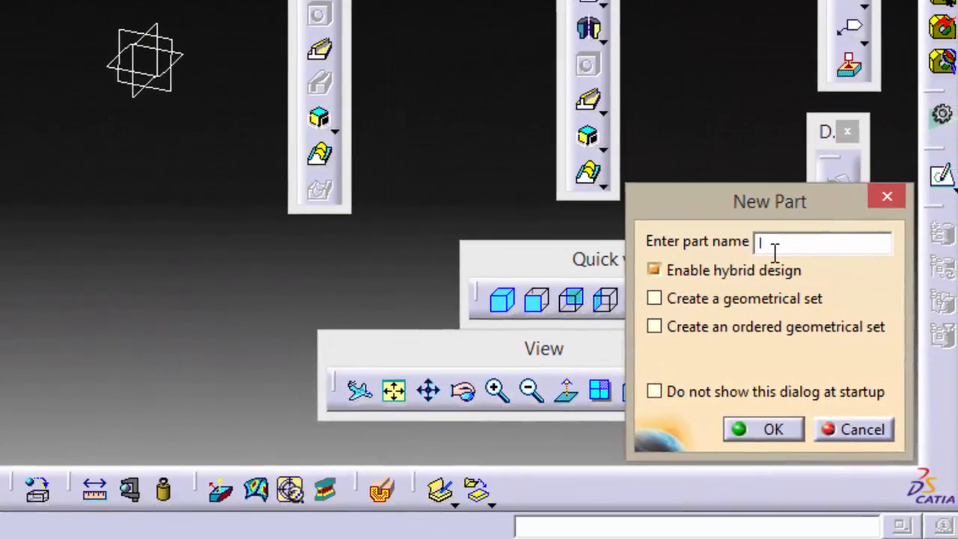
pyautogui.write('01_Im')
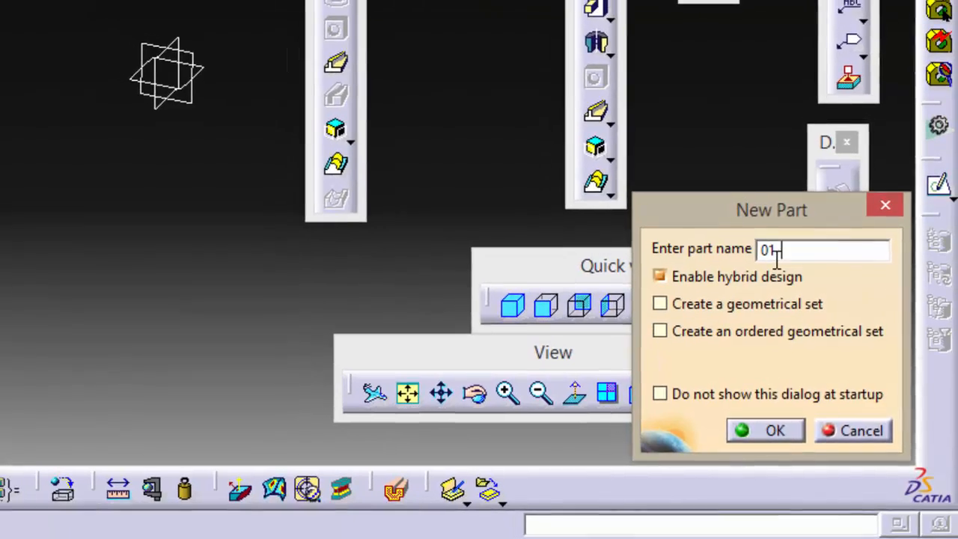
pyautogui.write('peller')
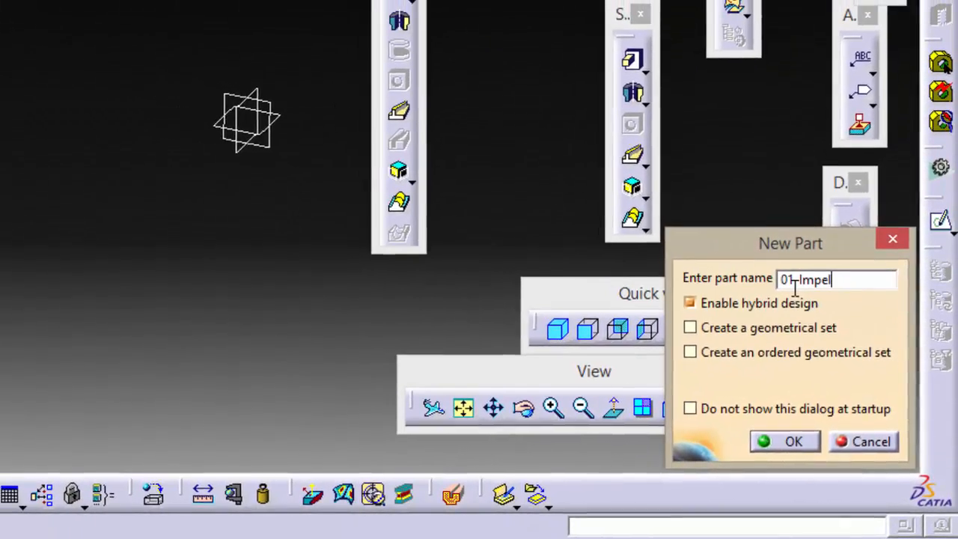
pyautogui.write('Design')
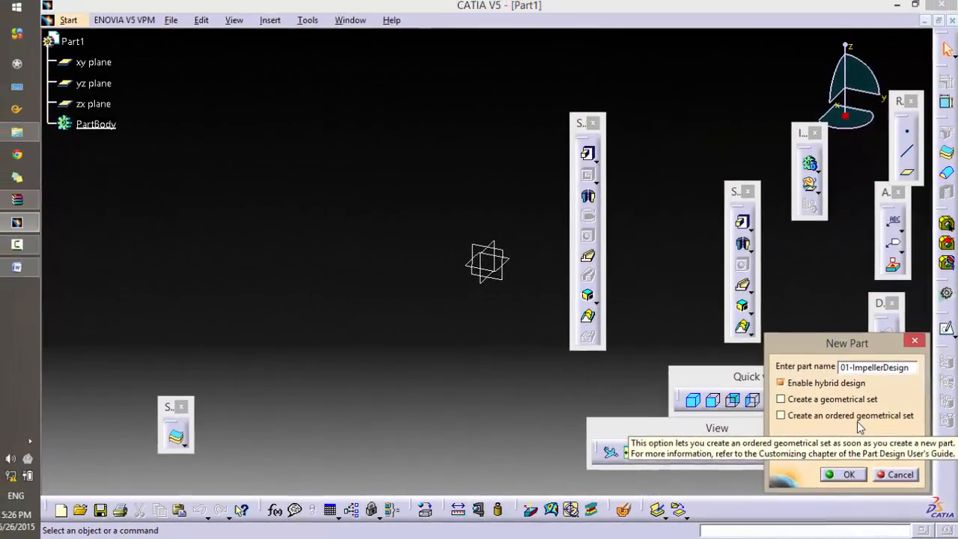
pyautogui.write('Point')
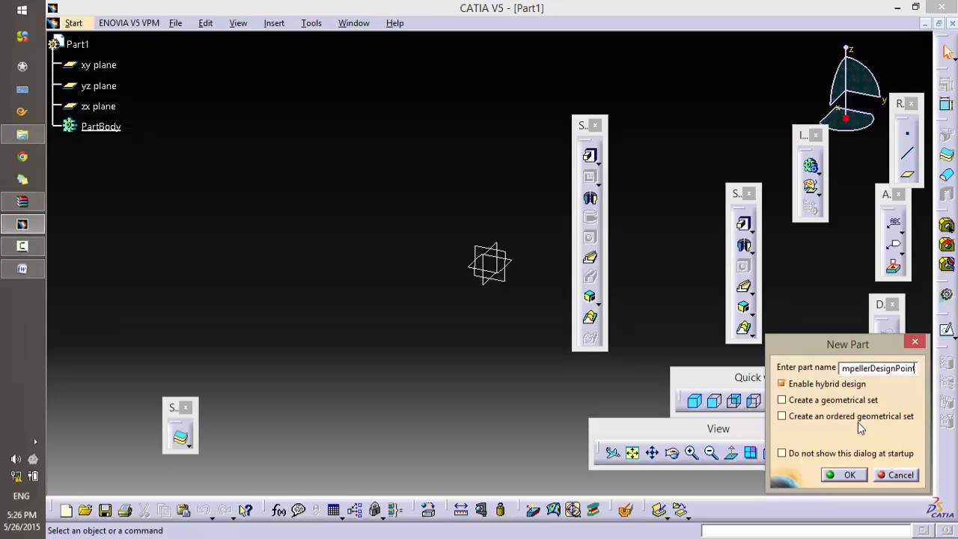
pyautogui.write('Imports')
pyautogui.click(848, 473)
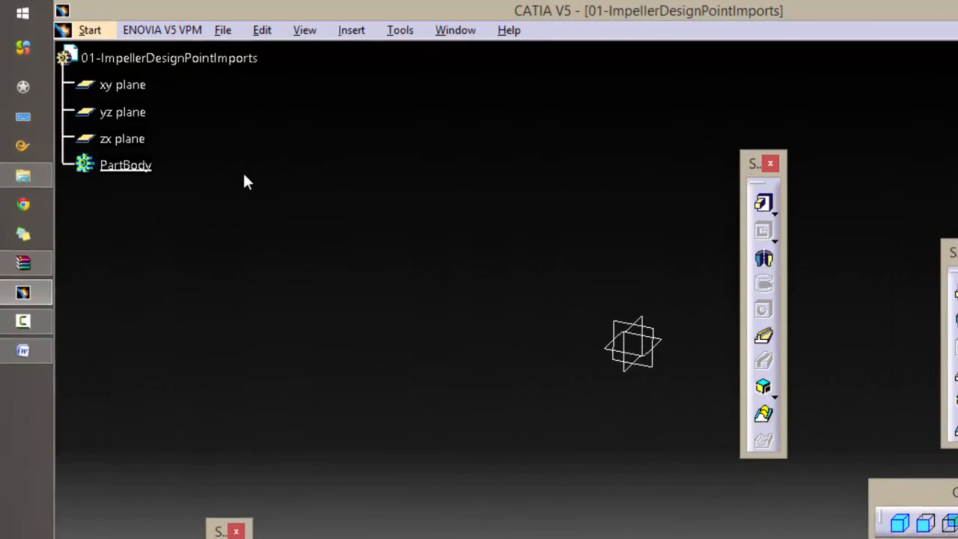
# Step: Switch the new part to the Digitized Shape Editor workbench
pyautogui.click(88, 31)
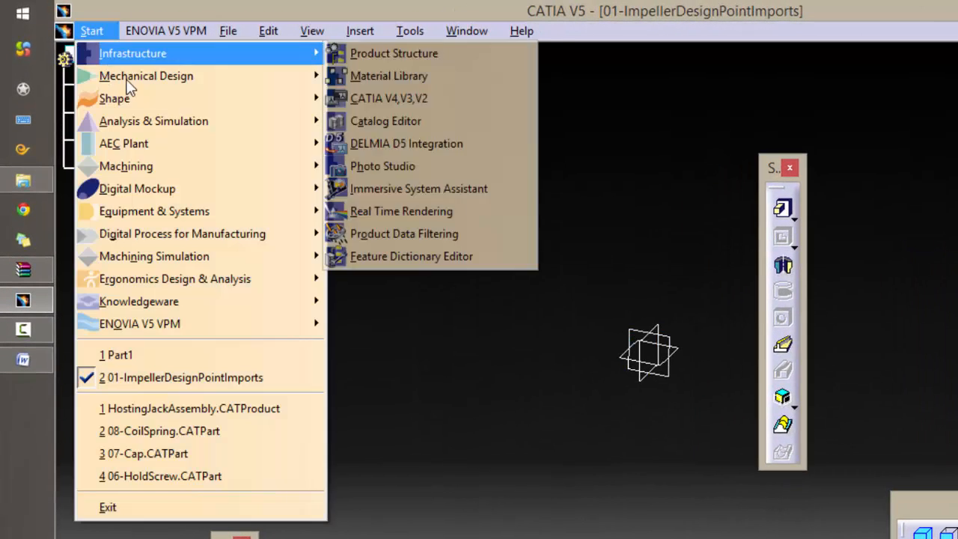
pyautogui.moveTo(120, 98)
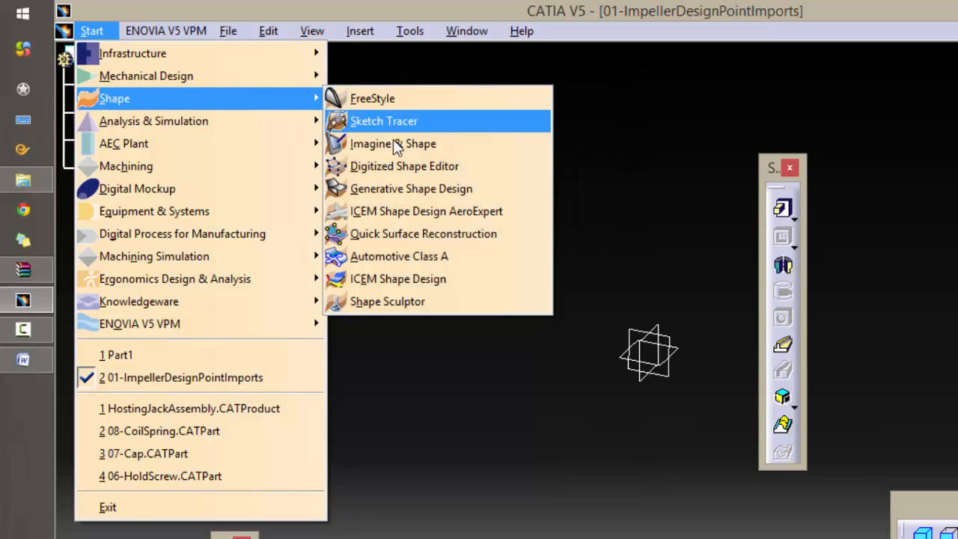
pyautogui.click(438, 173)
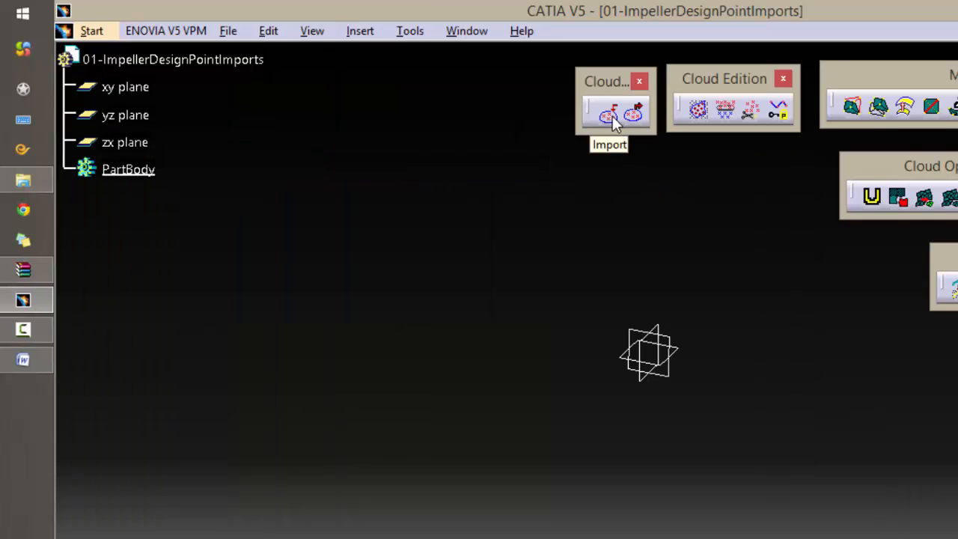
# Step: Start a point cloud import and choose all ten Ascii free files, 1.1.asc to 5.2.asc, from the PointsFORAssignment1 folder
pyautogui.click(356, 33)
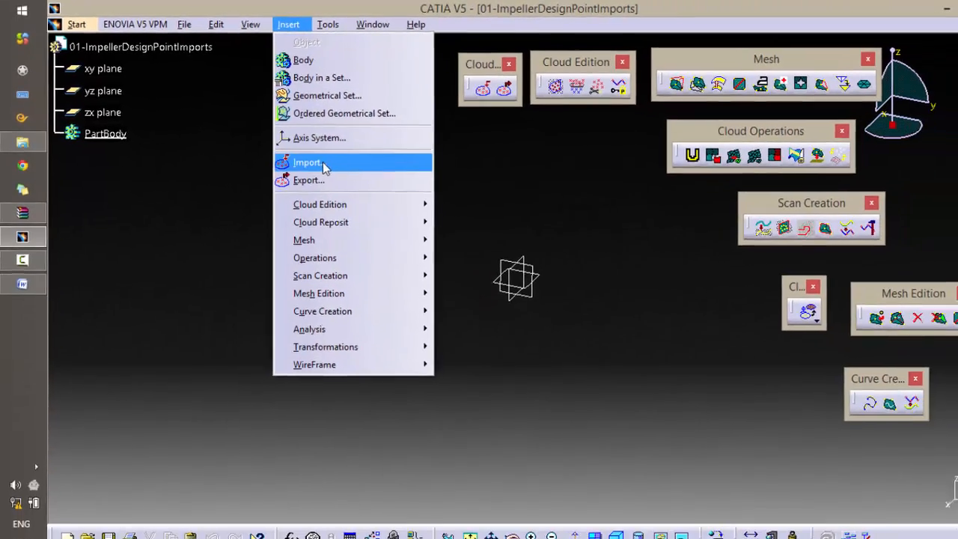
pyautogui.click(387, 206)
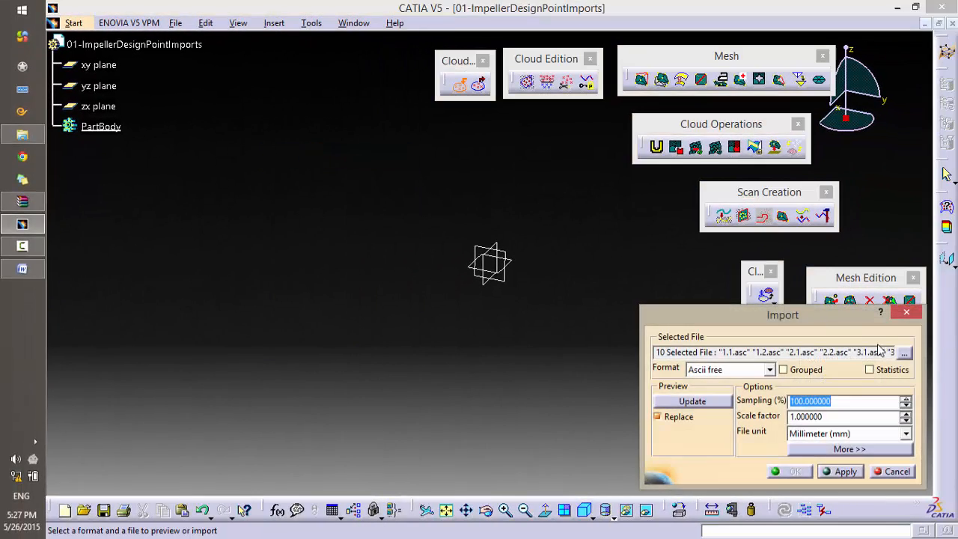
pyautogui.click(904, 353)
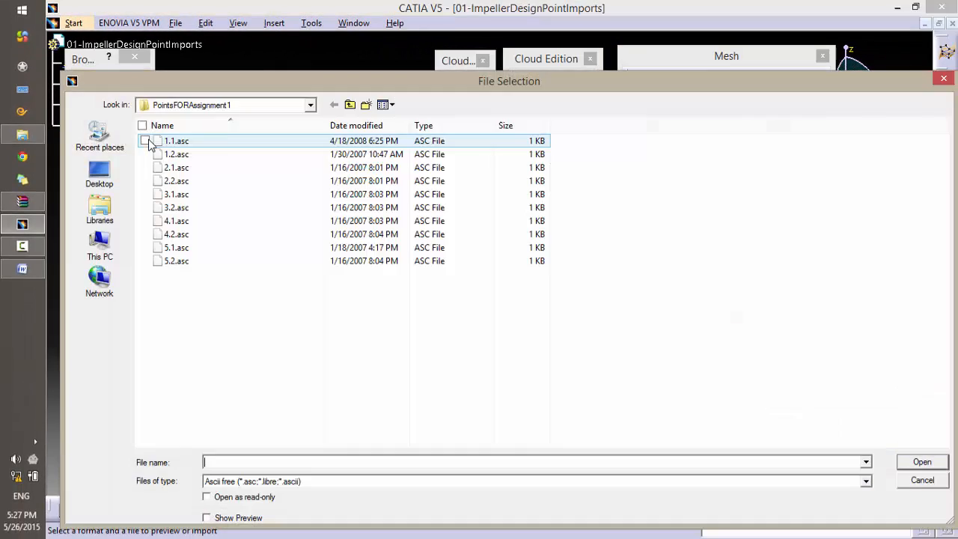
pyautogui.moveTo(300, 315); pyautogui.dragTo(259, 125)
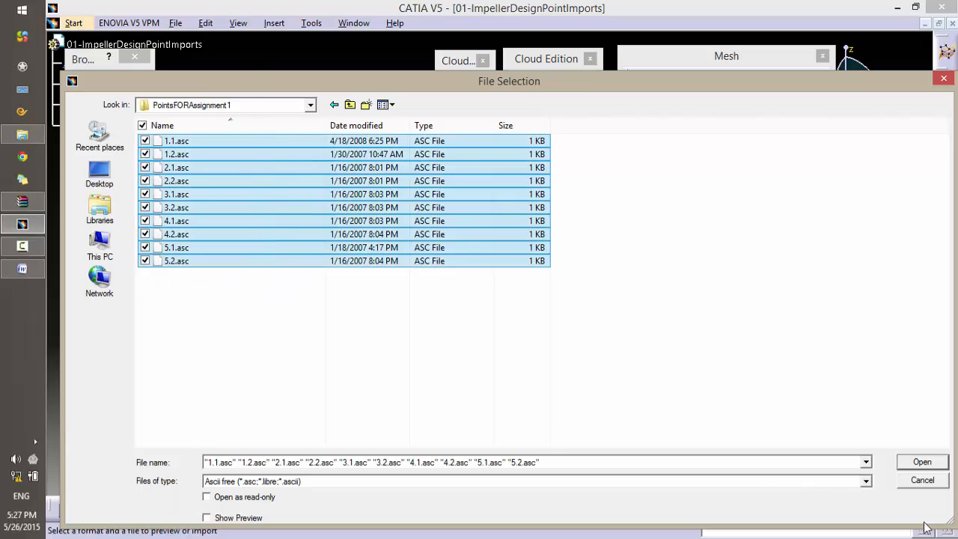
pyautogui.click(923, 463)
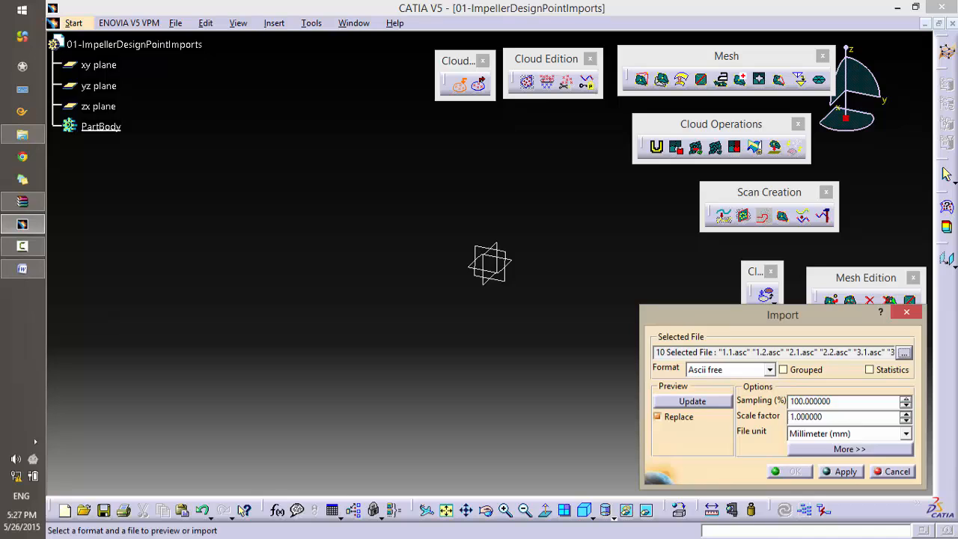
# Step: Import the chosen files at 100 % sampling, scale factor 1 and millimetre file unit
pyautogui.moveTo(726, 313); pyautogui.dragTo(666, 269)
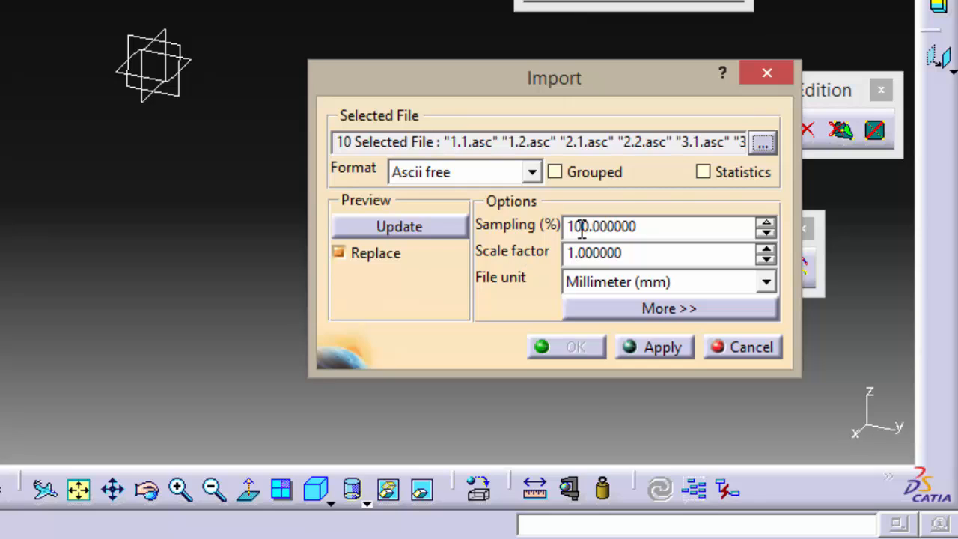
pyautogui.moveTo(599, 229); pyautogui.dragTo(569, 228)
pyautogui.click(623, 228)
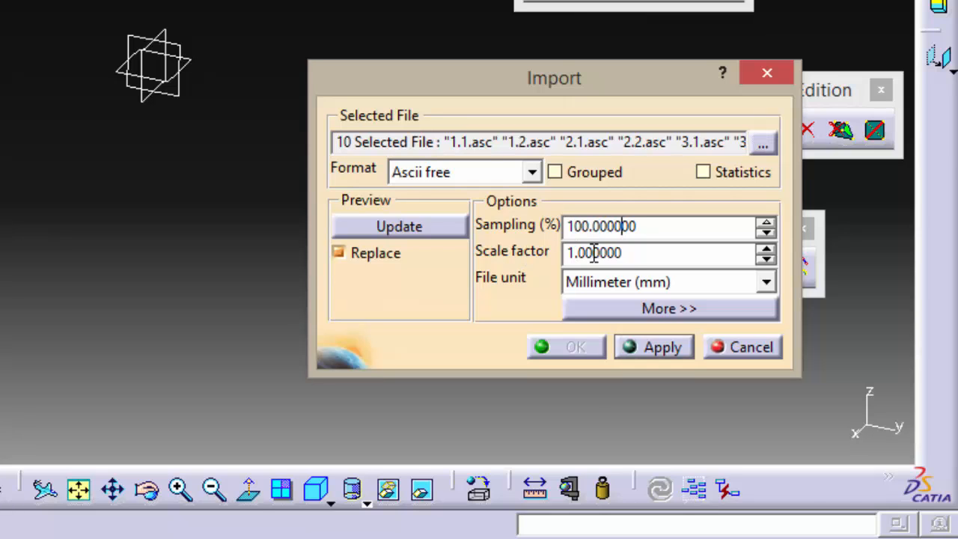
pyautogui.moveTo(627, 255); pyautogui.dragTo(657, 257)
pyautogui.click(656, 349)
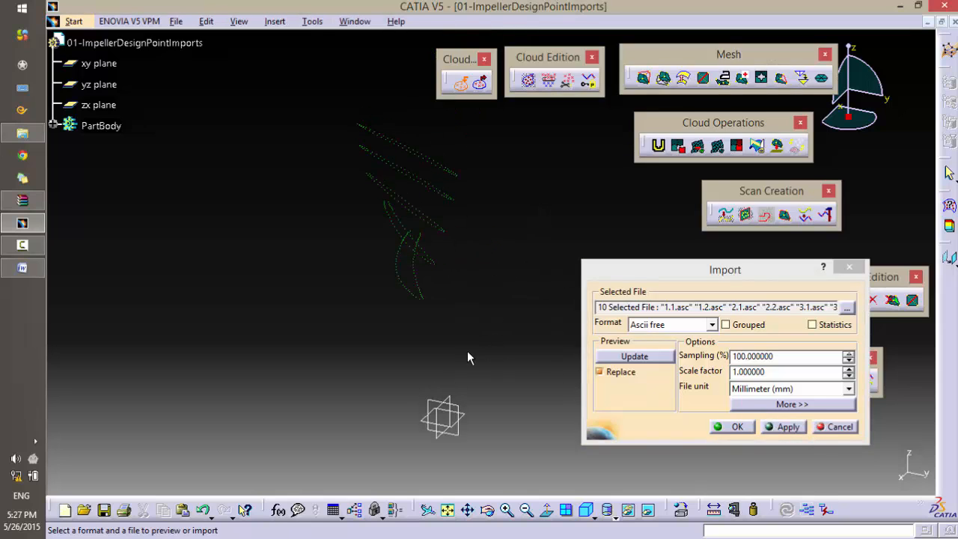
pyautogui.click(728, 430)
# Step: Examine the layout and individual rows of the imported point clouds from a standard view and rotated, close-up views
pyautogui.moveTo(391, 231); pyautogui.dragTo(515, 202, button='middle')
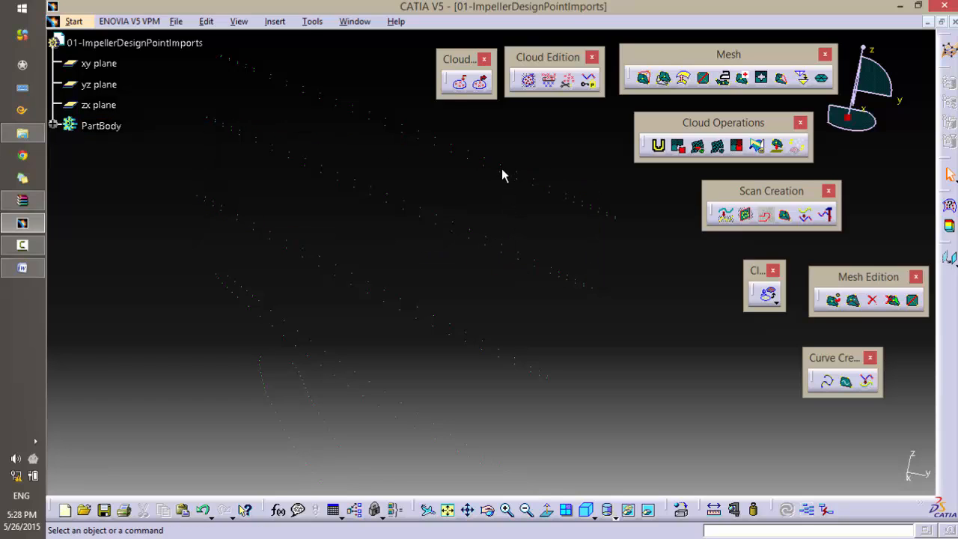
pyautogui.click(501, 170)
pyautogui.click(479, 246)
pyautogui.click(588, 512)
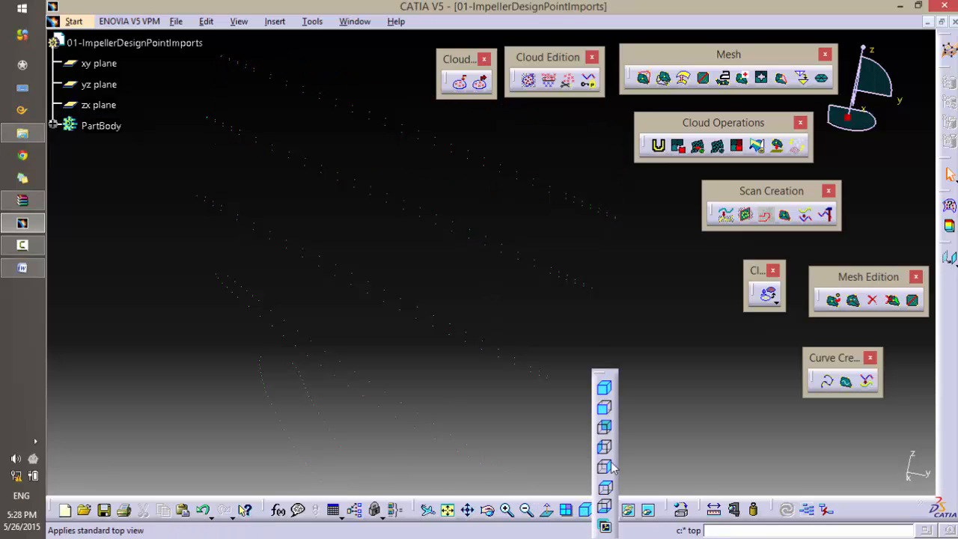
pyautogui.click(605, 423)
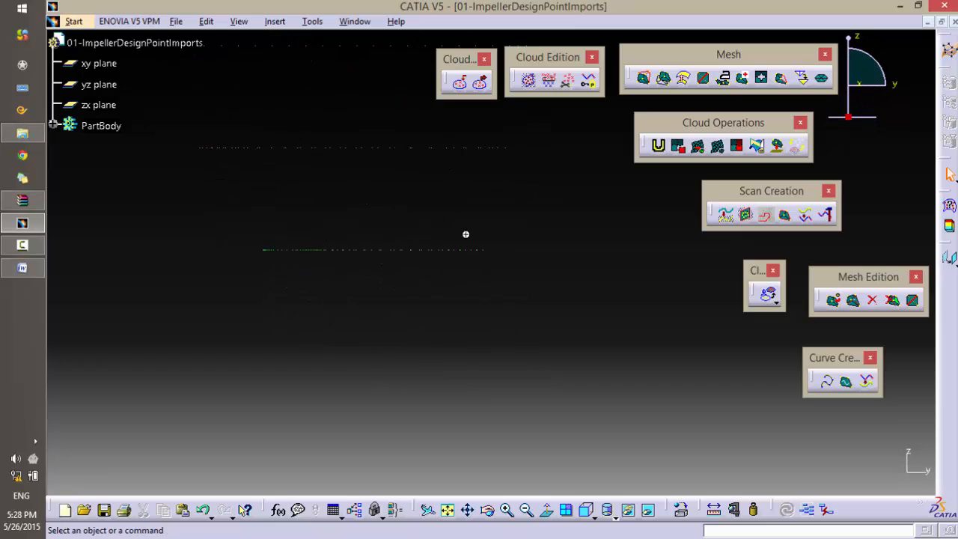
pyautogui.moveTo(485, 451); pyautogui.dragTo(491, 428, button='middle')
pyautogui.keyDown('ctrl'); pyautogui.moveTo(494, 320); pyautogui.dragTo(479, 451, button='middle'); pyautogui.keyUp('ctrl')
pyautogui.moveTo(505, 205); pyautogui.dragTo(453, 153, button='middle')
pyautogui.moveTo(432, 218); pyautogui.dragTo(434, 221, button='middle')
pyautogui.scroll(-3, 433, 221)
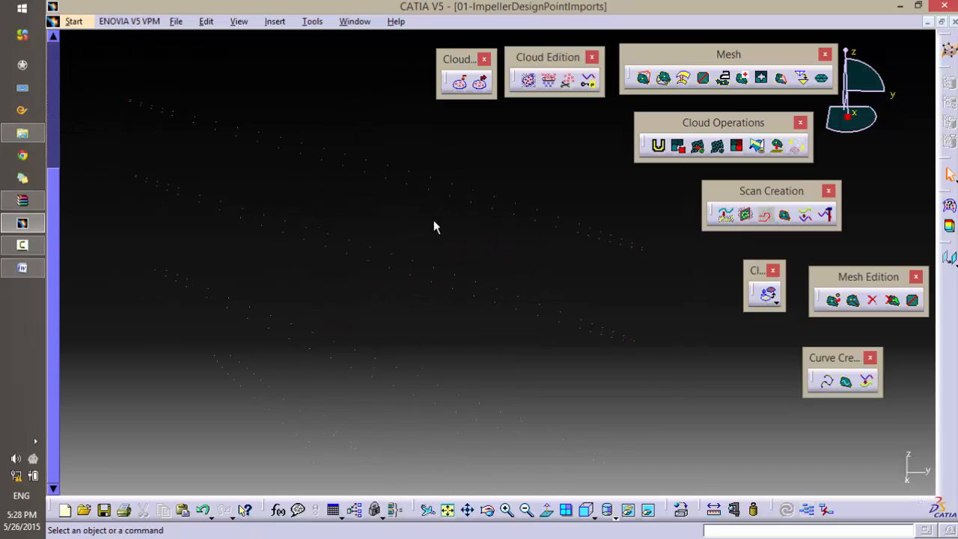
pyautogui.keyDown('ctrl'); pyautogui.moveTo(345, 206); pyautogui.dragTo(351, 164, button='middle'); pyautogui.keyUp('ctrl')
pyautogui.moveTo(469, 310); pyautogui.dragTo(526, 320, button='middle')
pyautogui.keyDown('ctrl'); pyautogui.moveTo(120, 251); pyautogui.dragTo(138, 200, button='middle'); pyautogui.keyUp('ctrl')
pyautogui.moveTo(138, 201); pyautogui.dragTo(689, 367, button='middle')
pyautogui.moveTo(607, 346); pyautogui.dragTo(390, 217, button='middle')
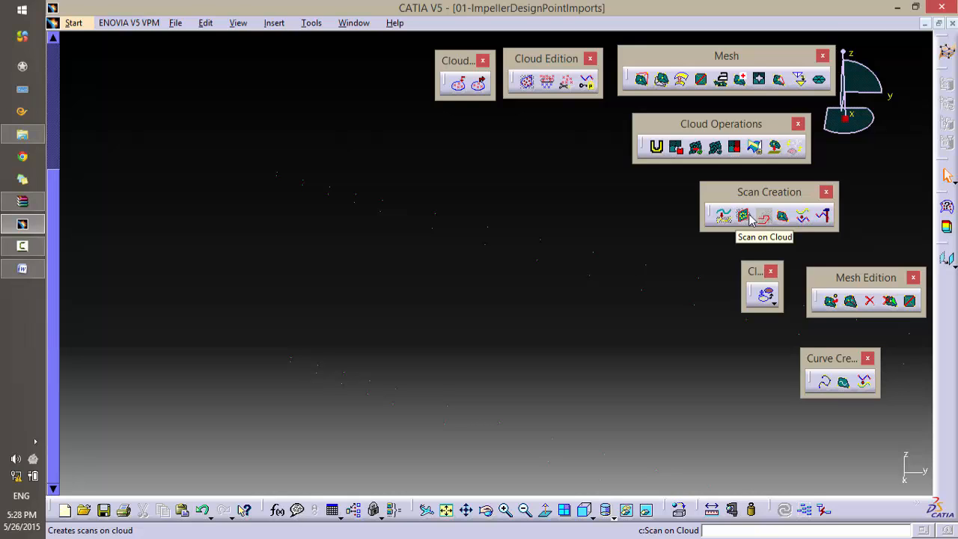
# Step: Start a Scan on Cloud and pick the first two points from the end of the cloud's upper point row
pyautogui.click(274, 22)
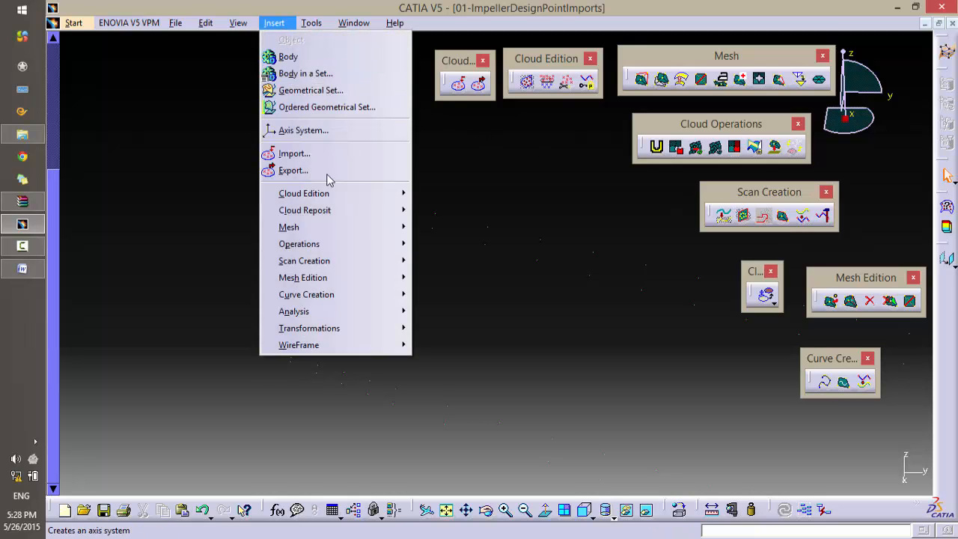
pyautogui.moveTo(334, 197)
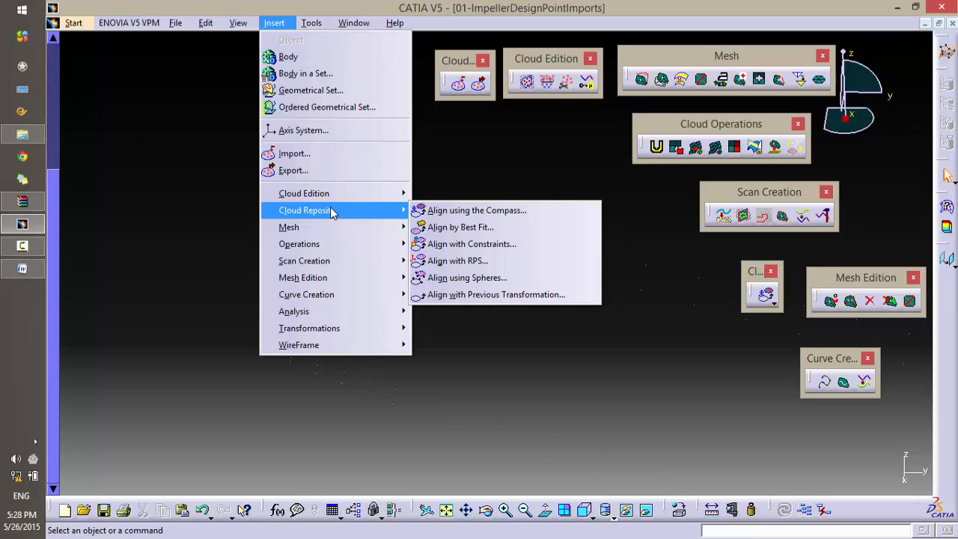
pyautogui.moveTo(335, 251)
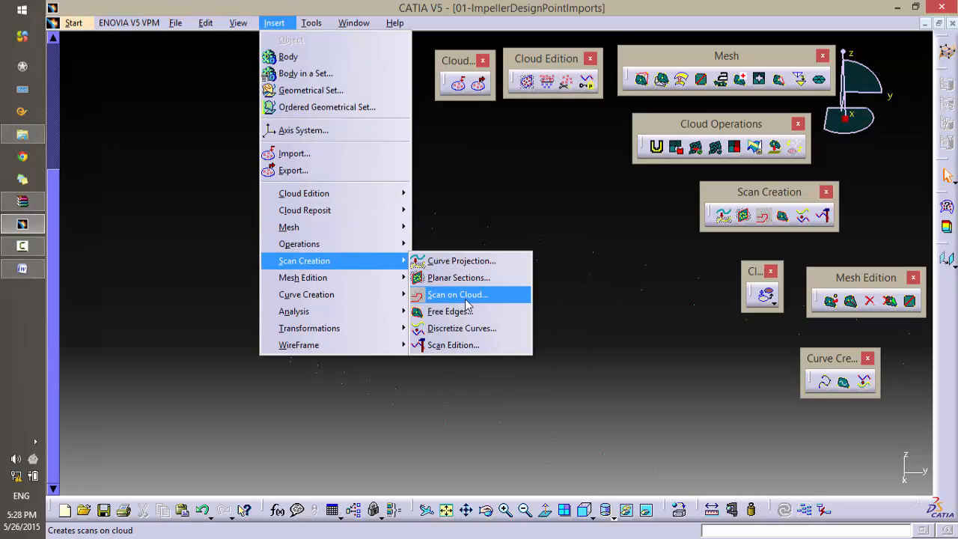
pyautogui.click(465, 302)
pyautogui.moveTo(293, 241); pyautogui.dragTo(291, 135, button='middle')
pyautogui.click(294, 240)
pyautogui.moveTo(570, 428); pyautogui.dragTo(587, 395, button='middle')
pyautogui.moveTo(188, 275); pyautogui.dragTo(377, 189, button='middle')
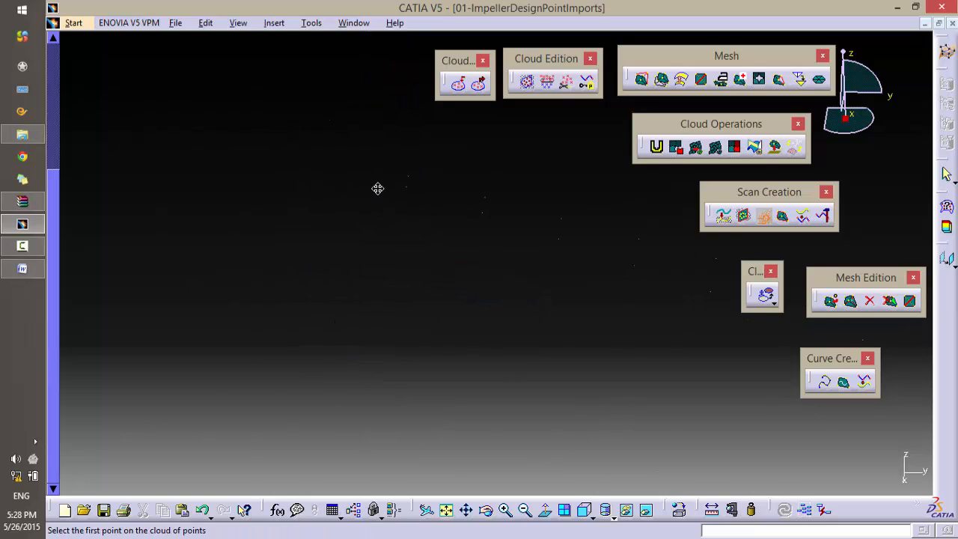
pyautogui.click(387, 233)
pyautogui.moveTo(387, 233); pyautogui.dragTo(404, 115, button='middle')
pyautogui.moveTo(371, 128); pyautogui.dragTo(405, 320, button='middle')
pyautogui.click(291, 207)
pyautogui.click(511, 266)
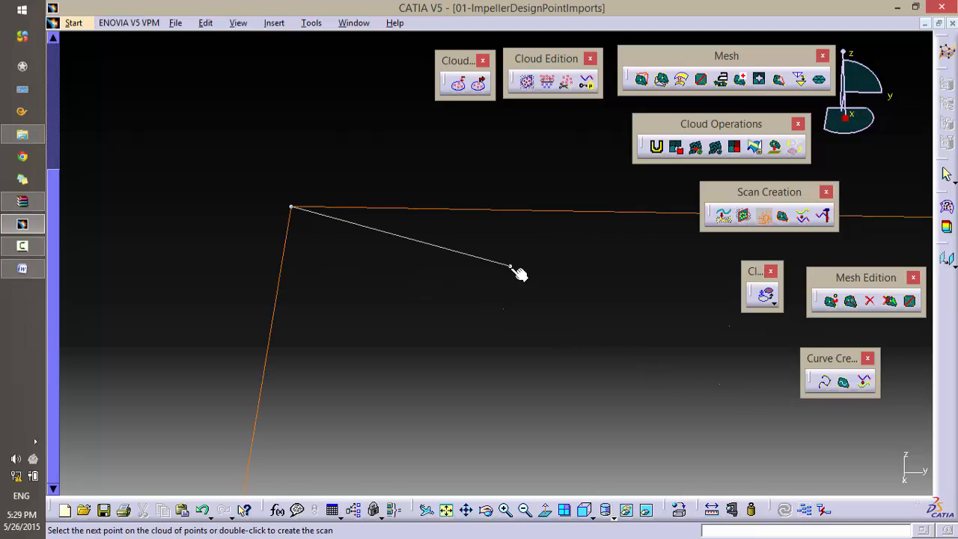
# Step: Extend the scan point by point along the first half of the cloud's upper point row
pyautogui.moveTo(291, 183); pyautogui.dragTo(319, 304, button='middle')
pyautogui.moveTo(507, 313); pyautogui.dragTo(154, 169, button='middle')
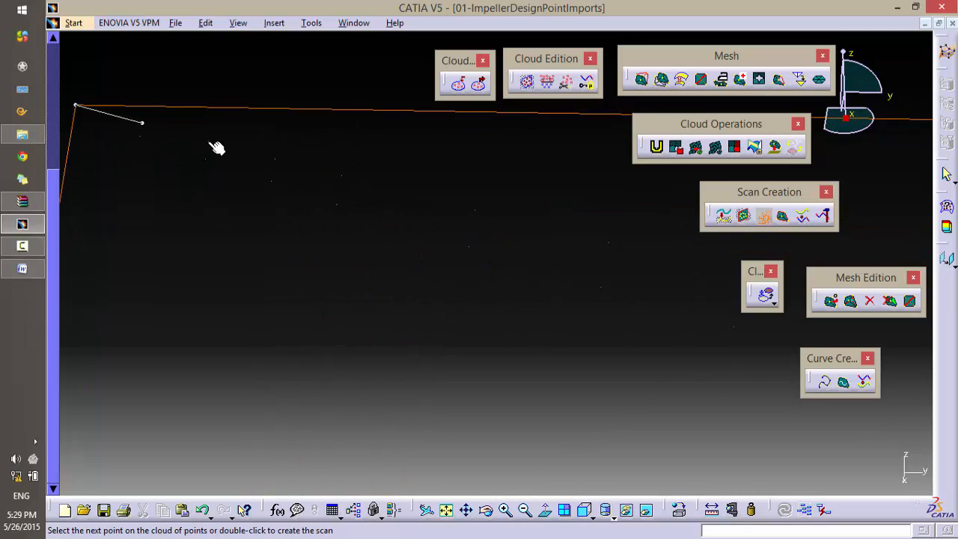
pyautogui.click(209, 141)
pyautogui.click(342, 175)
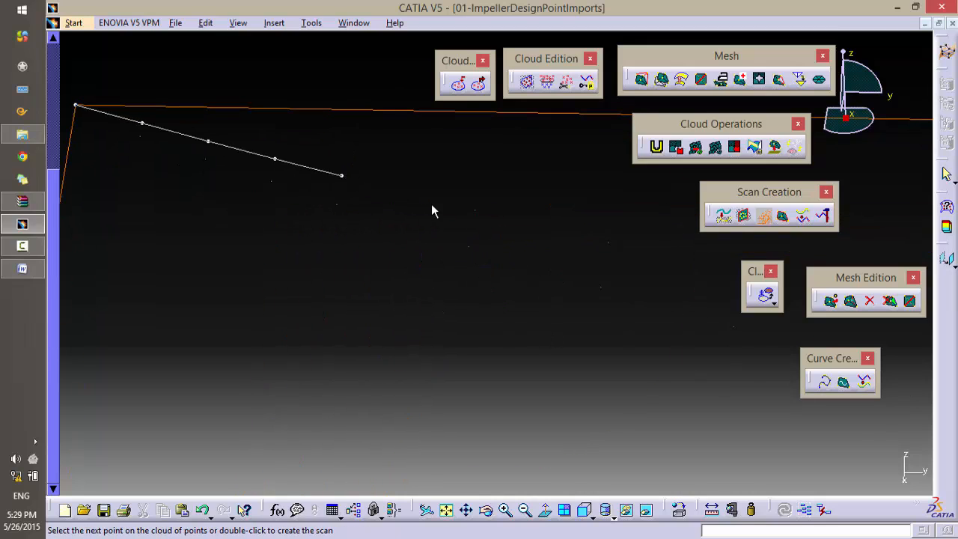
pyautogui.click(477, 210)
pyautogui.moveTo(372, 175); pyautogui.dragTo(340, 267, button='middle')
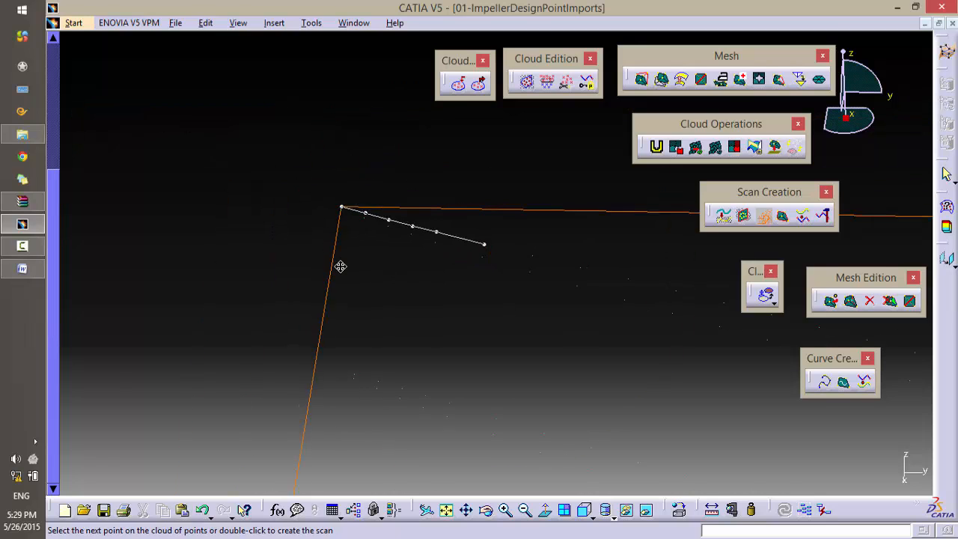
pyautogui.moveTo(585, 276); pyautogui.dragTo(225, 175, button='middle')
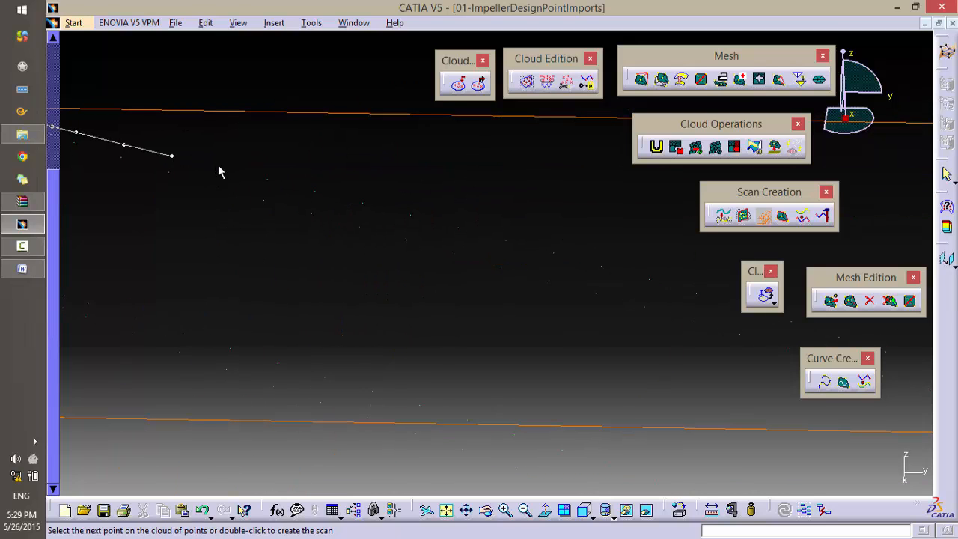
pyautogui.click(267, 180)
pyautogui.click(316, 191)
pyautogui.click(363, 203)
pyautogui.click(411, 215)
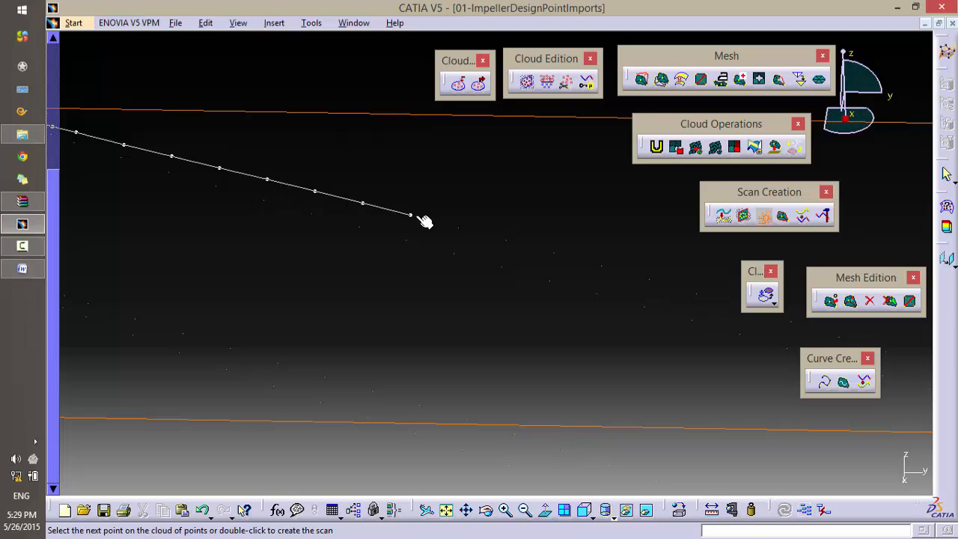
# Step: Add further points beyond the middle of the upper row and create the scan from the picked points
pyautogui.moveTo(486, 272); pyautogui.dragTo(206, 167, button='middle')
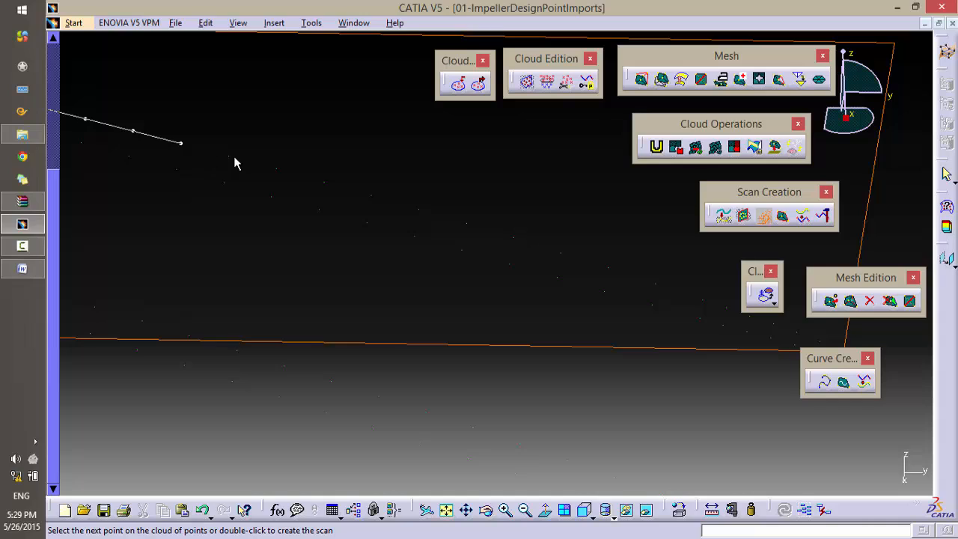
pyautogui.click(228, 155)
pyautogui.click(277, 169)
pyautogui.click(327, 182)
pyautogui.moveTo(264, 174); pyautogui.dragTo(360, 285, button='middle')
pyautogui.click(207, 192)
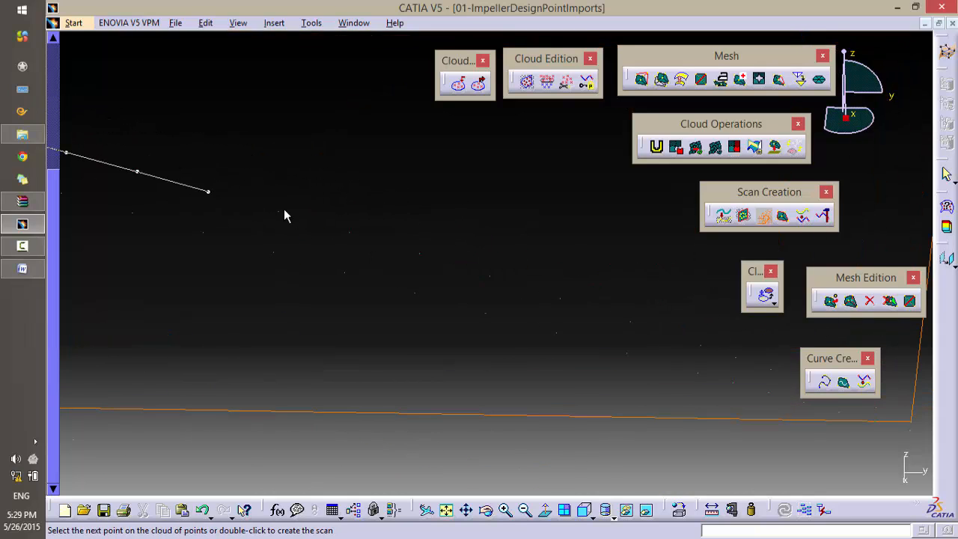
pyautogui.click(278, 211)
pyautogui.doubleClick(352, 240)
pyautogui.click(334, 253)
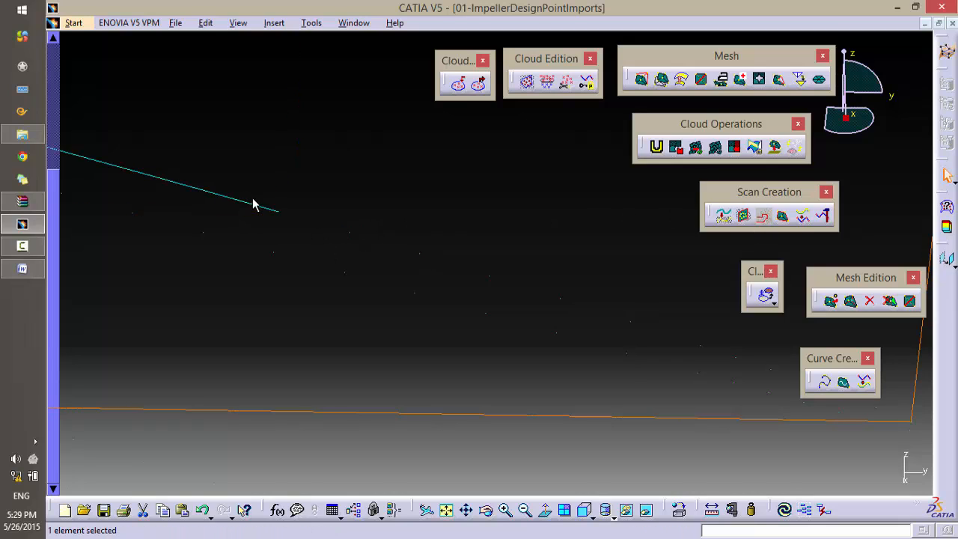
# Step: Create a second Scan on Cloud that continues from the end of the first one along the same row
pyautogui.click(763, 217)
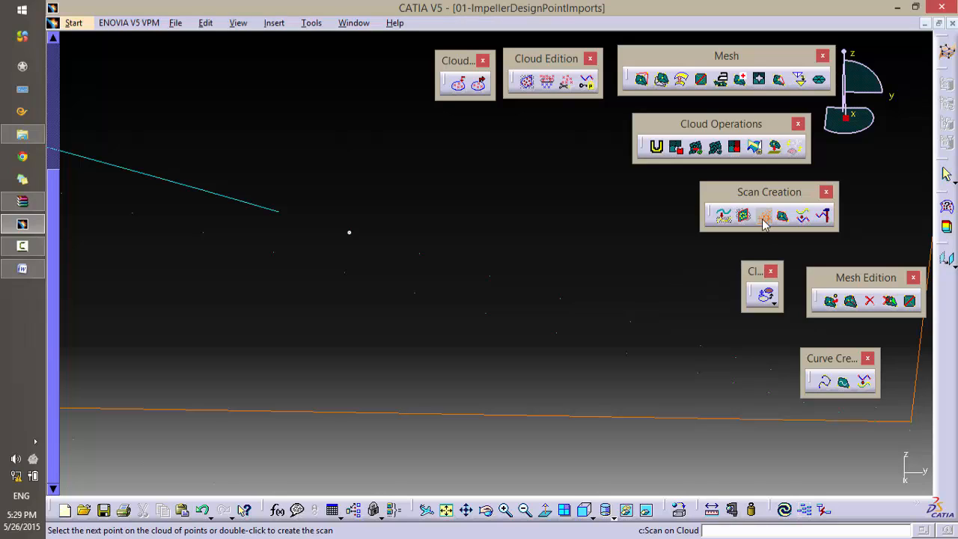
pyautogui.click(279, 213)
pyautogui.click(420, 254)
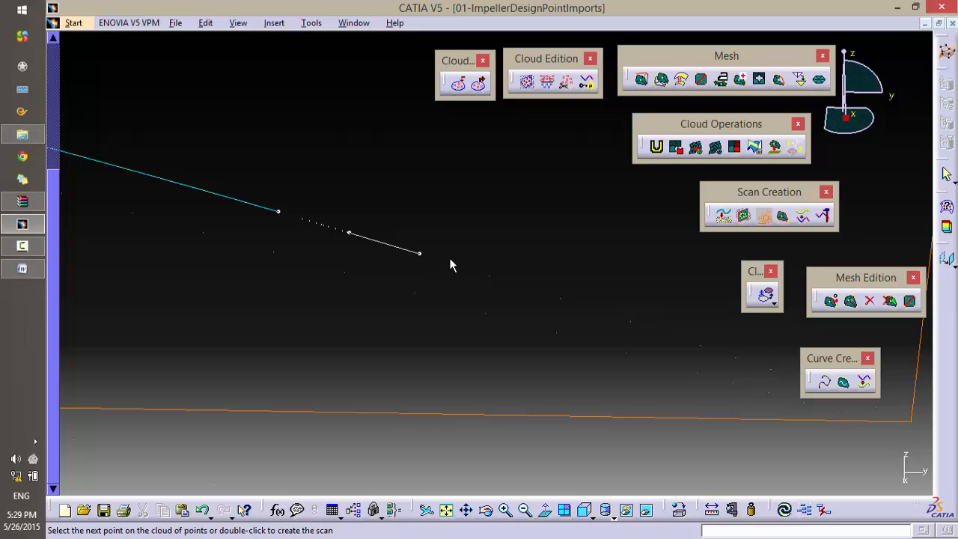
pyautogui.doubleClick(346, 247)
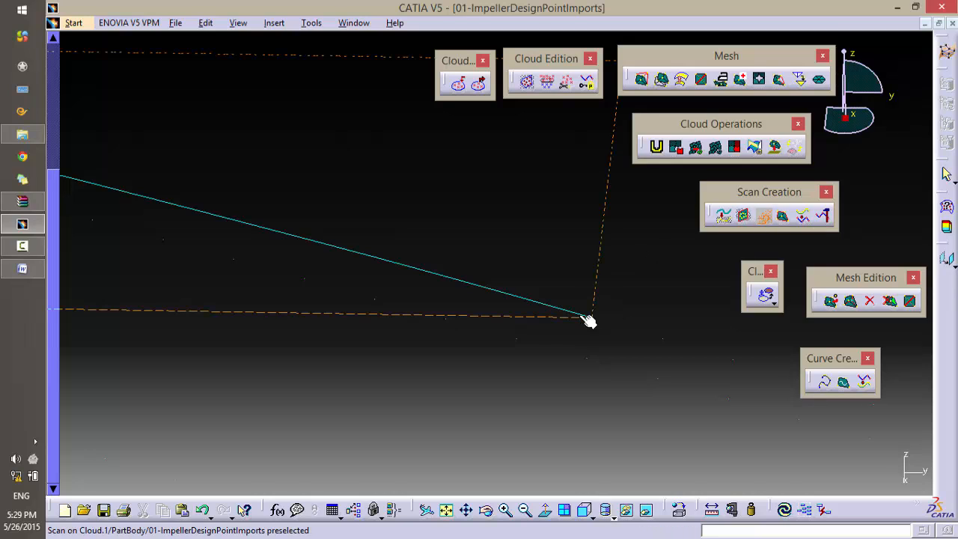
# Step: Create another short Scan on Cloud from the end of the second scan toward the row's far end
pyautogui.doubleClick(587, 318)
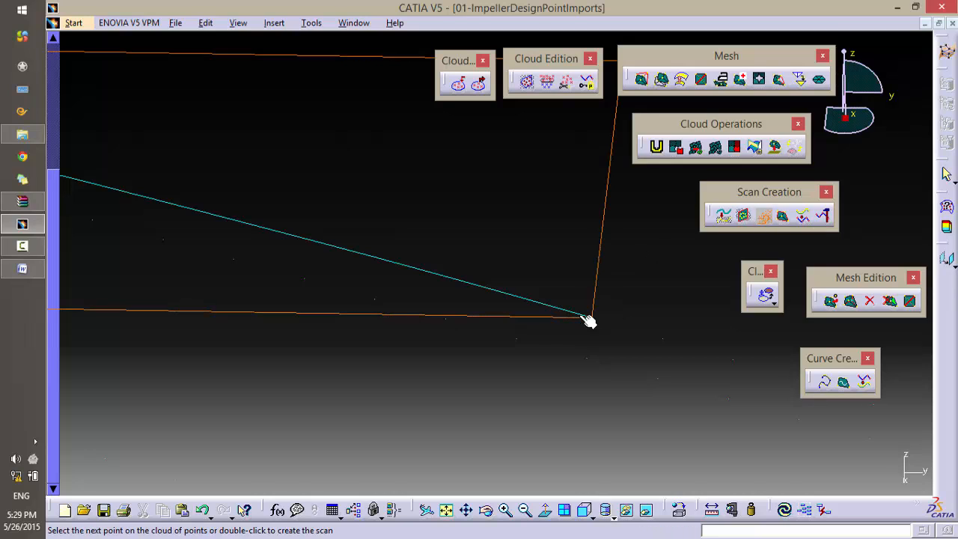
pyautogui.click(764, 217)
pyautogui.click(597, 314)
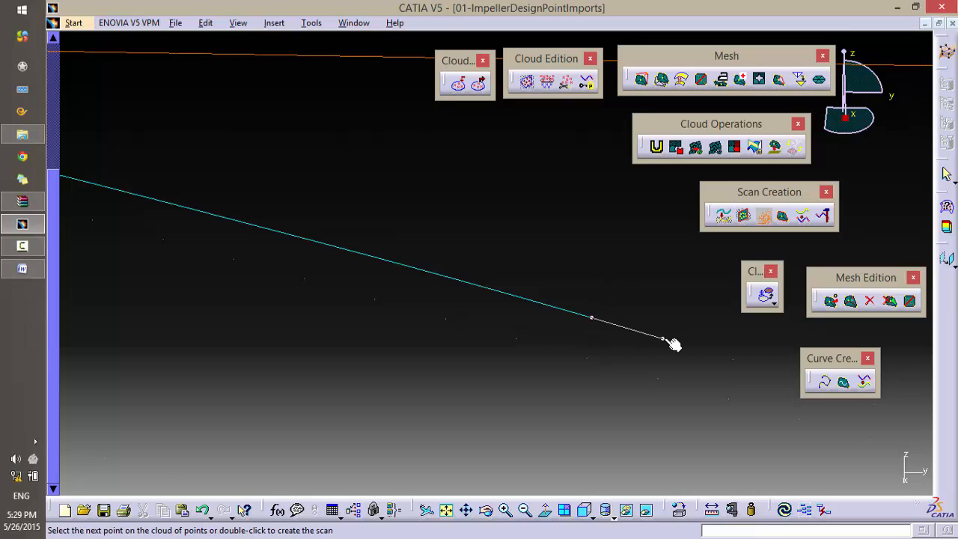
pyautogui.keyDown('ctrl'); pyautogui.moveTo(556, 295); pyautogui.dragTo(558, 362, button='middle'); pyautogui.keyUp('ctrl')
pyautogui.doubleClick(647, 328)
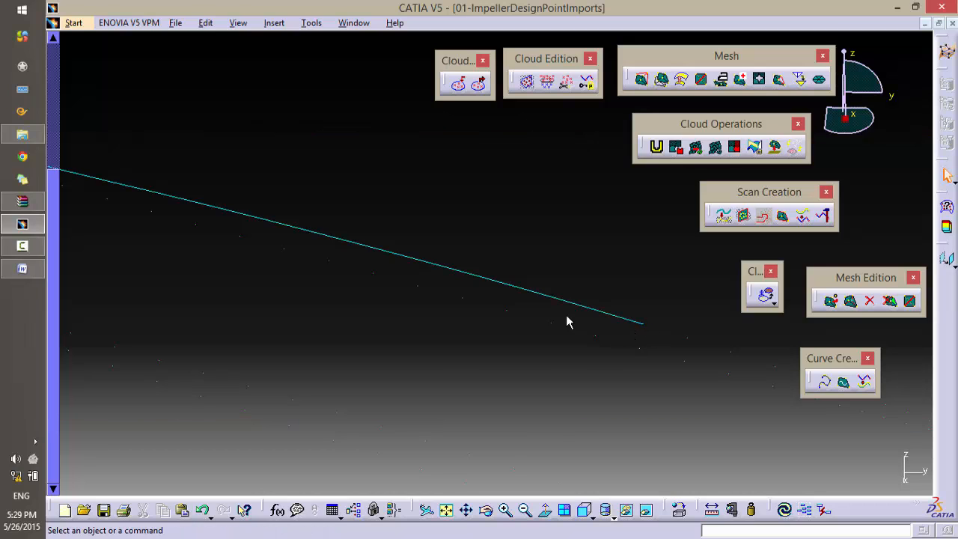
# Step: Delete the piecewise scans made along the upper point row
pyautogui.moveTo(548, 301)
pyautogui.keyDown('ctrl'); pyautogui.mouseDown(button='middle')
pyautogui.moveTo(535, 364)
pyautogui.moveTo(542, 385)
pyautogui.moveTo(548, 317)
pyautogui.mouseUp(button='middle'); pyautogui.keyUp('ctrl')
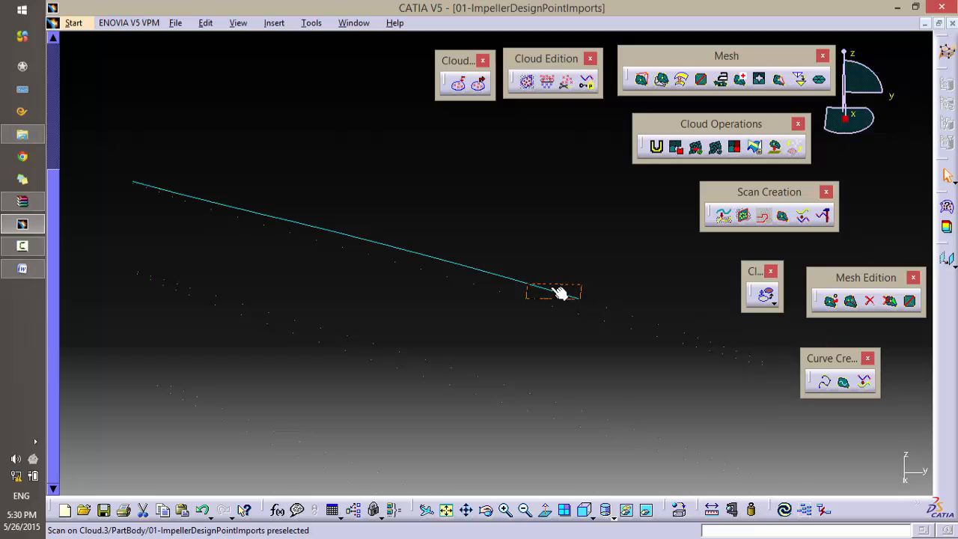
pyautogui.click(554, 290)
pyautogui.press('Delete')
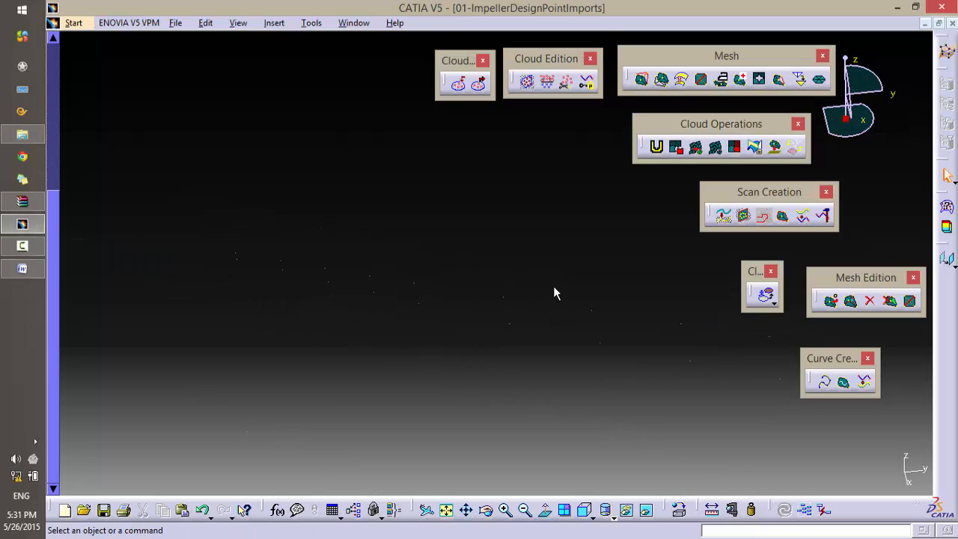
pyautogui.moveTo(22, 246)
pyautogui.moveTo(95, 237)
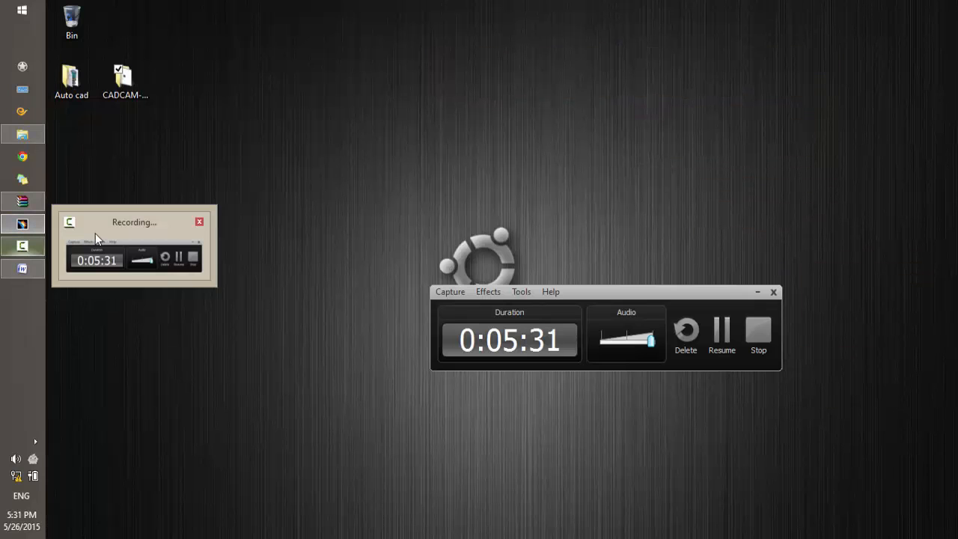
pyautogui.press('F9')
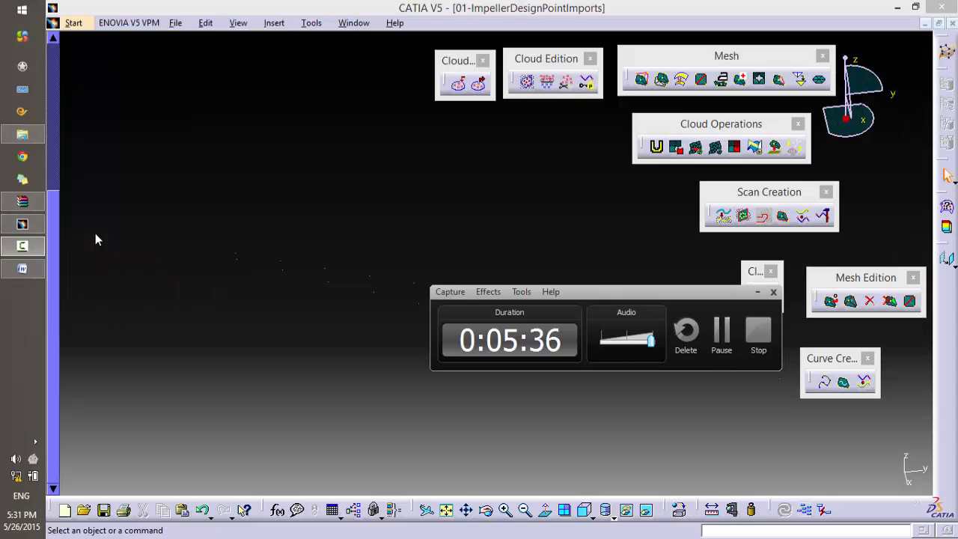
pyautogui.click(241, 319)
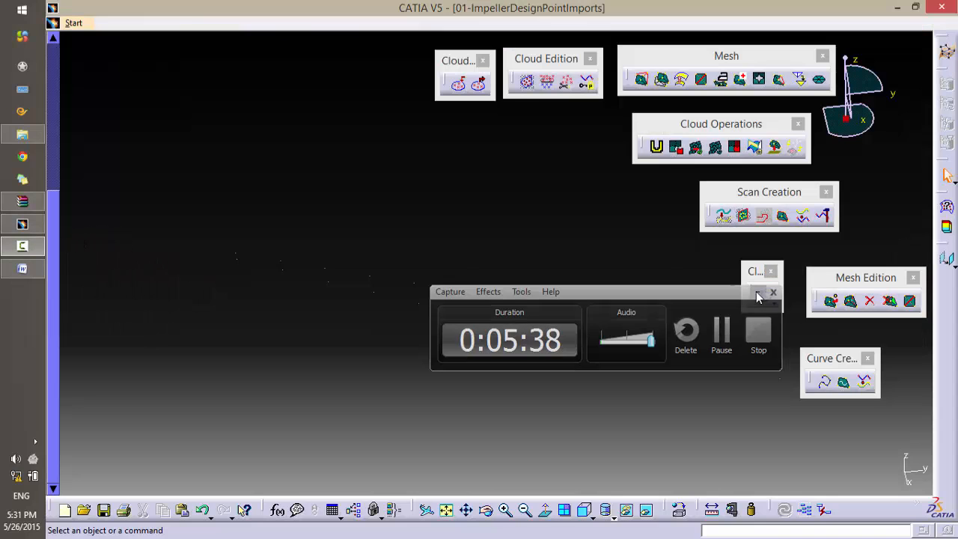
# Step: Start a new Scan on Cloud at the beginning of the upper point row and pick its first points in order
pyautogui.moveTo(241, 313); pyautogui.dragTo(259, 232, button='middle')
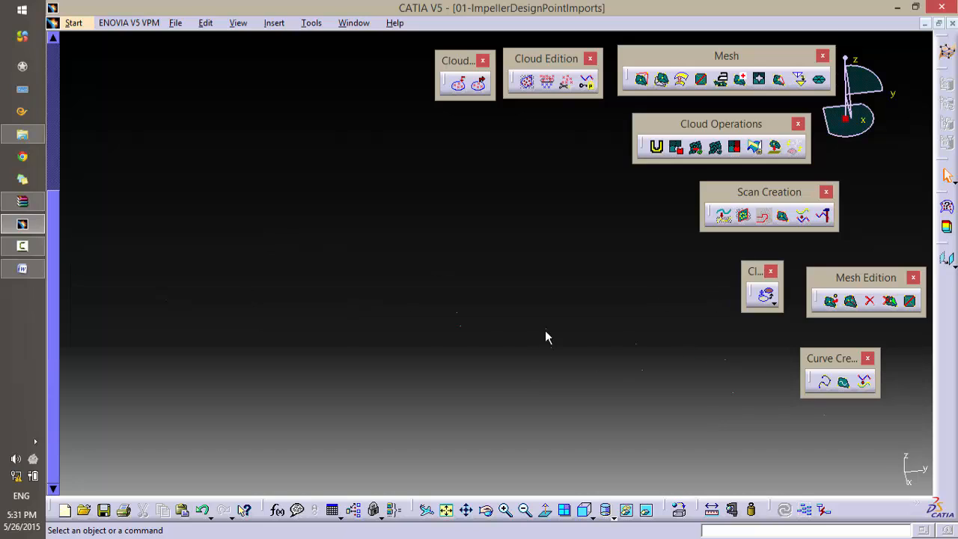
pyautogui.moveTo(396, 382); pyautogui.dragTo(412, 330, button='middle')
pyautogui.moveTo(433, 262); pyautogui.dragTo(453, 214, button='middle')
pyautogui.click(764, 217)
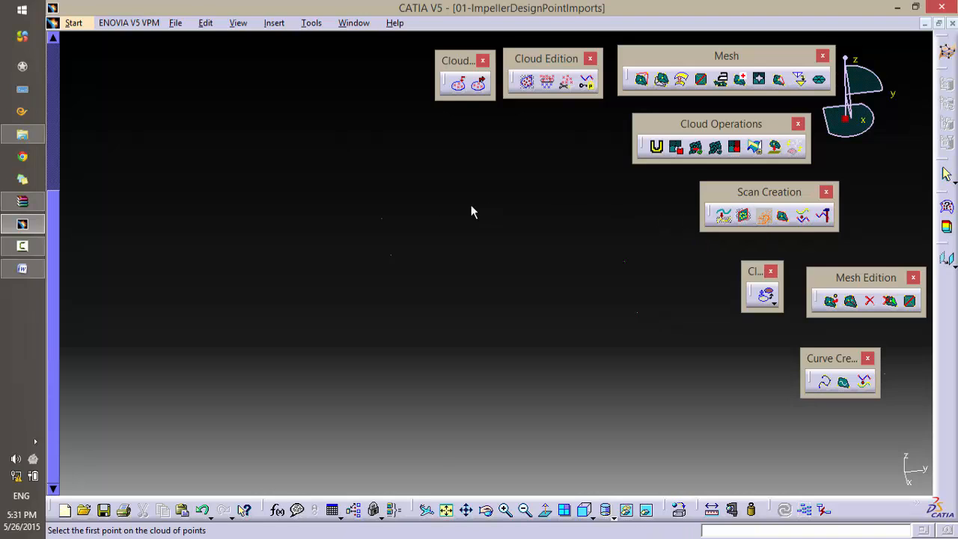
pyautogui.click(385, 220)
pyautogui.moveTo(561, 278); pyautogui.dragTo(272, 186, button='middle')
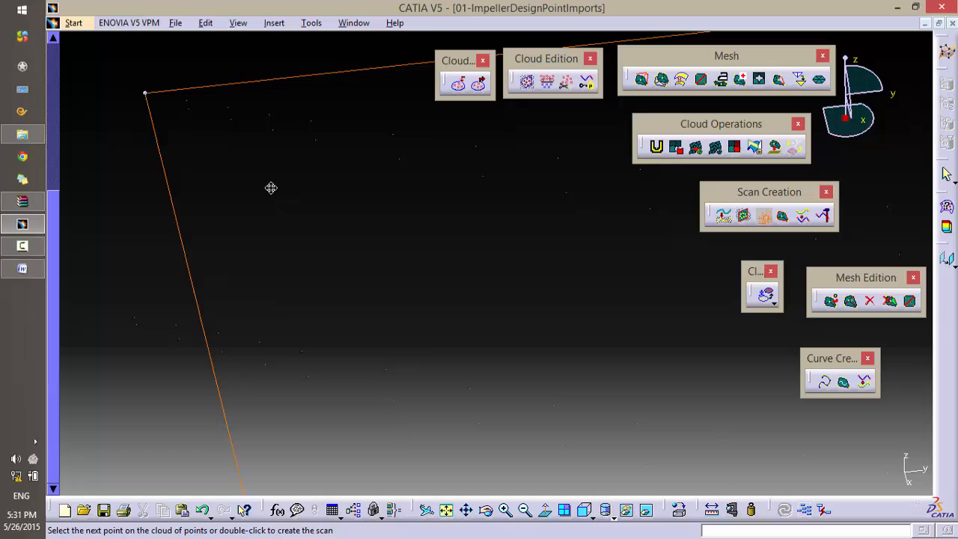
pyautogui.click(186, 99)
pyautogui.click(228, 109)
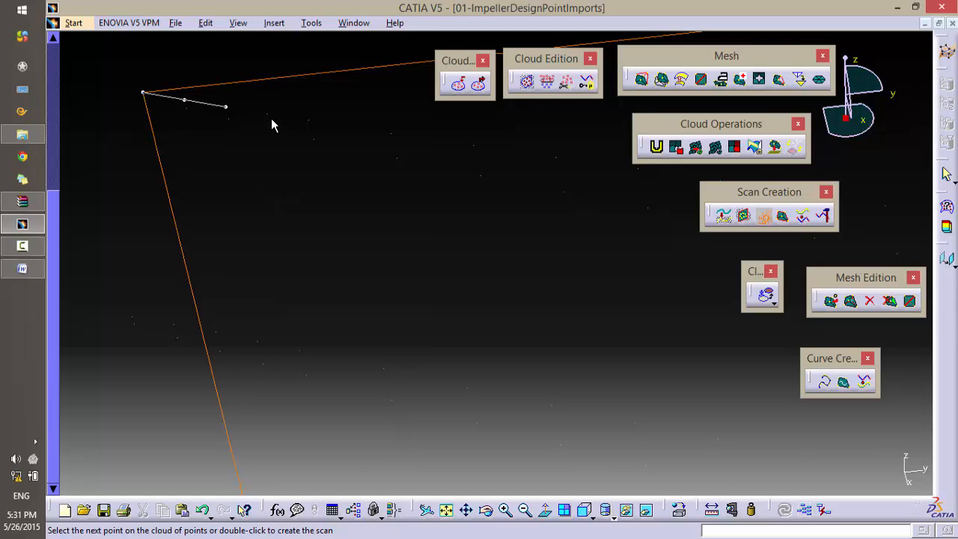
pyautogui.click(308, 119)
pyautogui.click(395, 141)
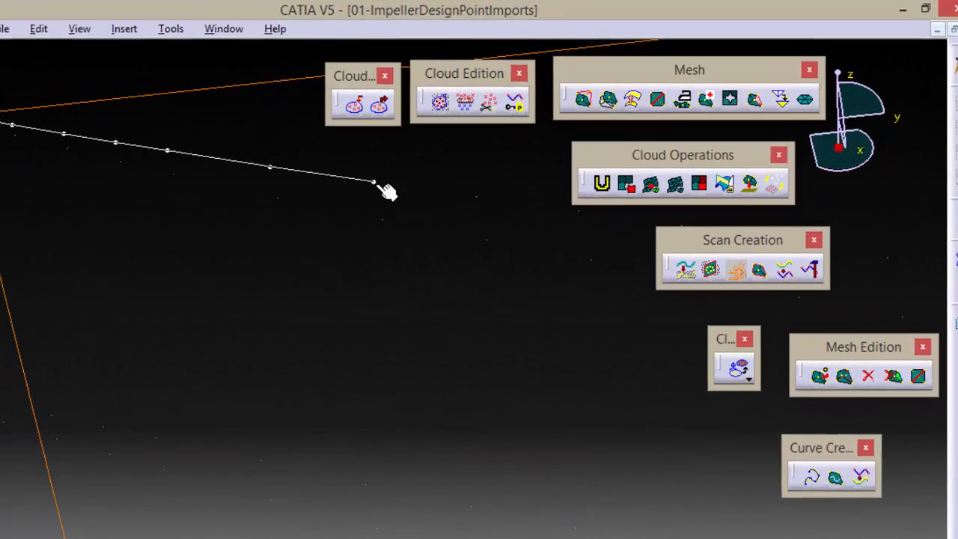
# Step: Continue the scan through every successive point in the middle stretch of the upper row
pyautogui.moveTo(483, 155); pyautogui.dragTo(354, 172, button='middle')
pyautogui.moveTo(177, 229); pyautogui.dragTo(123, 275, button='middle')
pyautogui.click(9, 219)
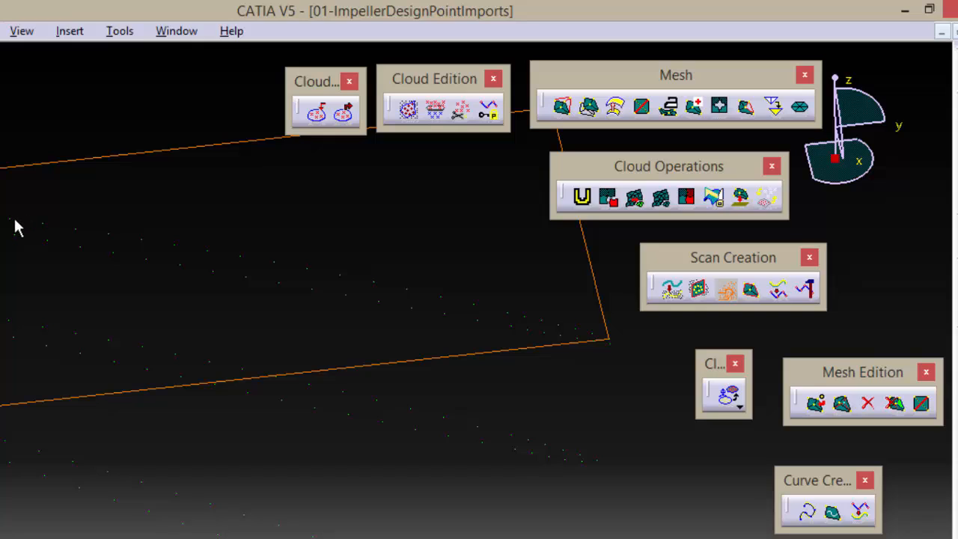
pyautogui.click(43, 223)
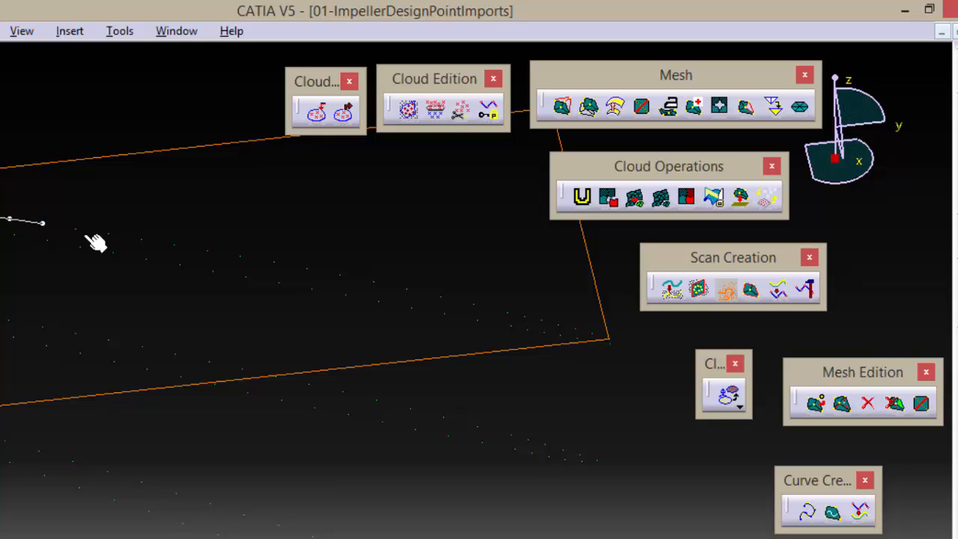
pyautogui.click(76, 228)
pyautogui.click(109, 234)
pyautogui.click(141, 238)
pyautogui.click(175, 245)
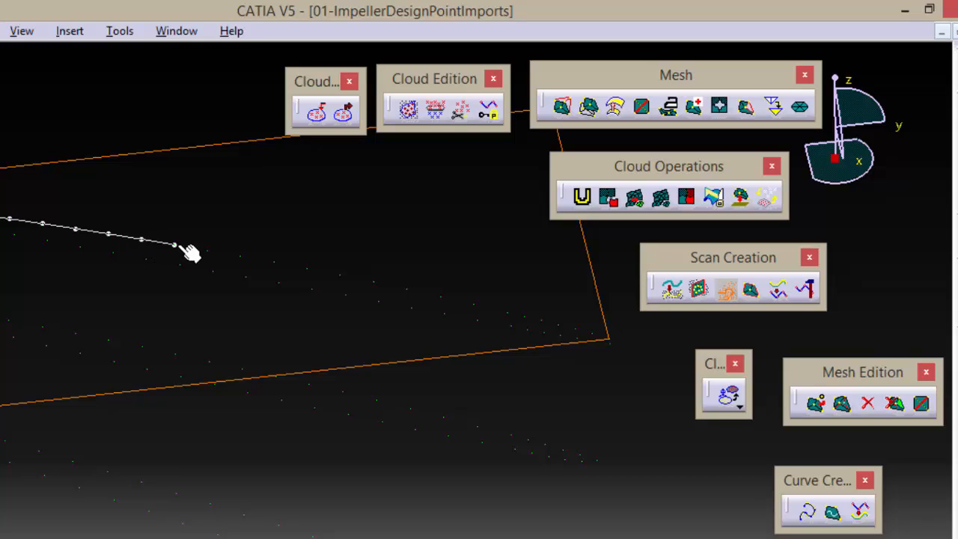
pyautogui.click(207, 251)
pyautogui.click(240, 256)
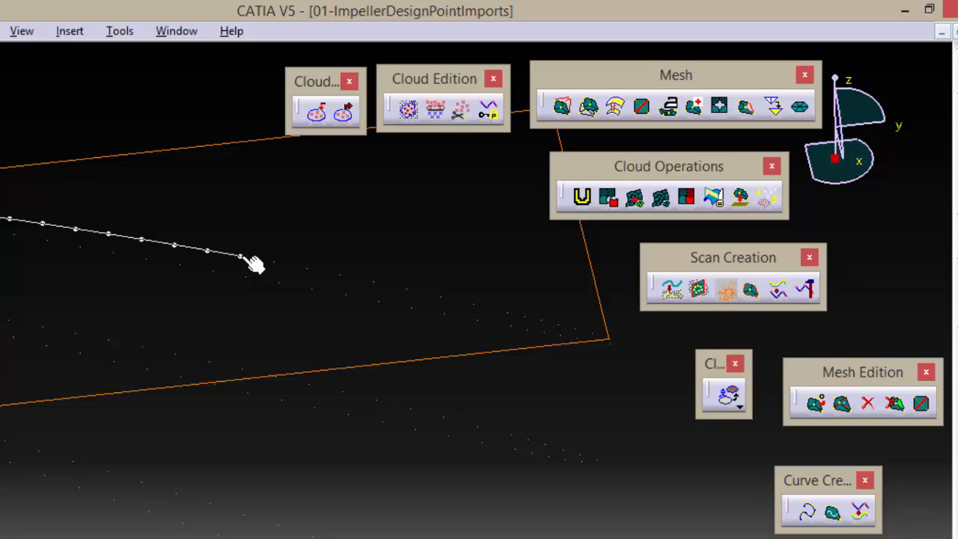
pyautogui.click(274, 262)
pyautogui.click(307, 268)
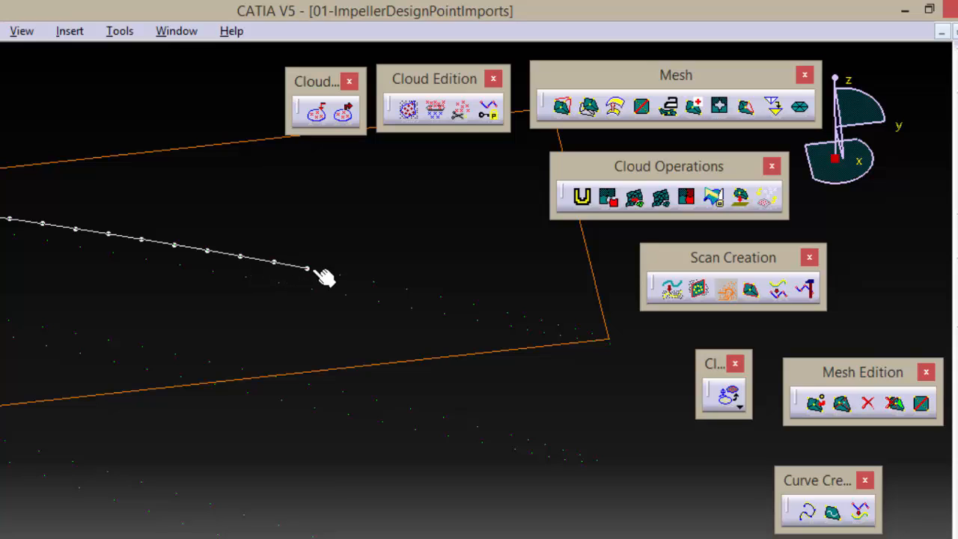
pyautogui.click(340, 275)
pyautogui.click(374, 281)
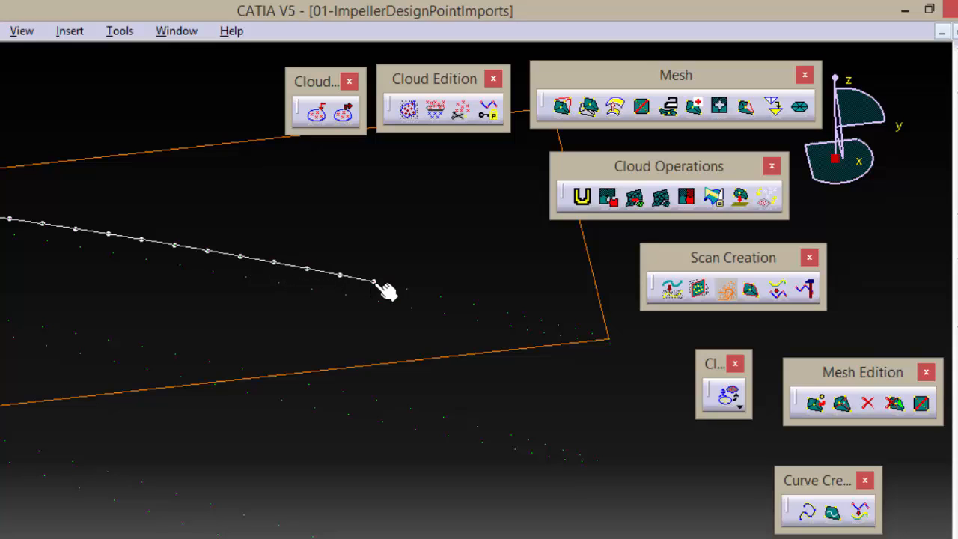
pyautogui.click(406, 289)
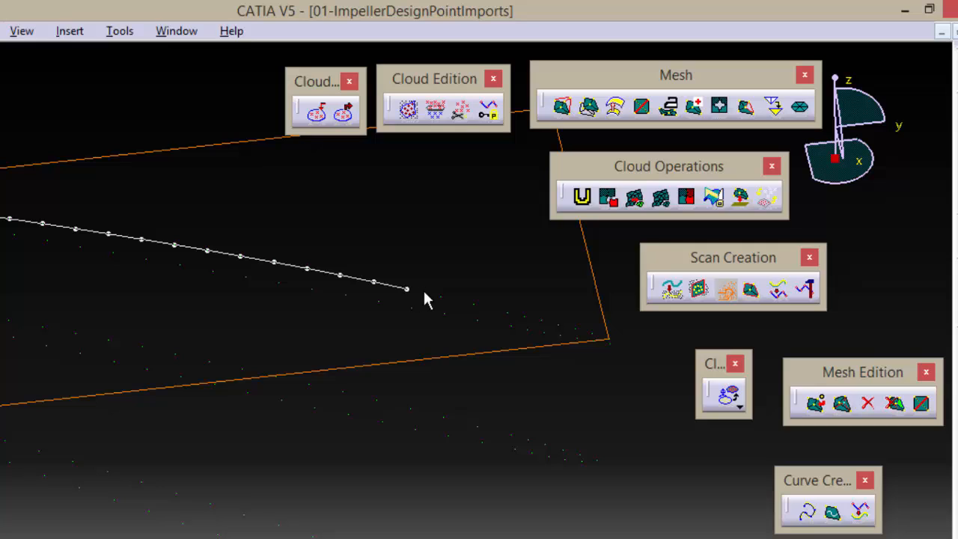
pyautogui.click(474, 304)
# Step: Pick the remaining points of the upper row in order up to its far end and create the continuous scan
pyautogui.keyDown('ctrl'); pyautogui.moveTo(639, 430); pyautogui.dragTo(639, 285, button='middle'); pyautogui.keyUp('ctrl')
pyautogui.keyDown('ctrl'); pyautogui.moveTo(534, 347); pyautogui.dragTo(534, 397, button='middle'); pyautogui.keyUp('ctrl')
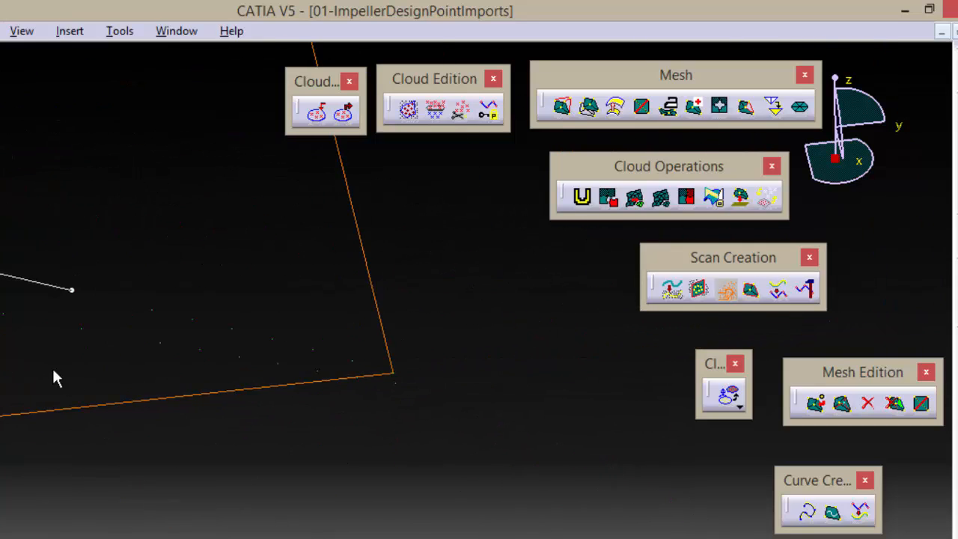
pyautogui.click(152, 310)
pyautogui.click(192, 319)
pyautogui.click(232, 329)
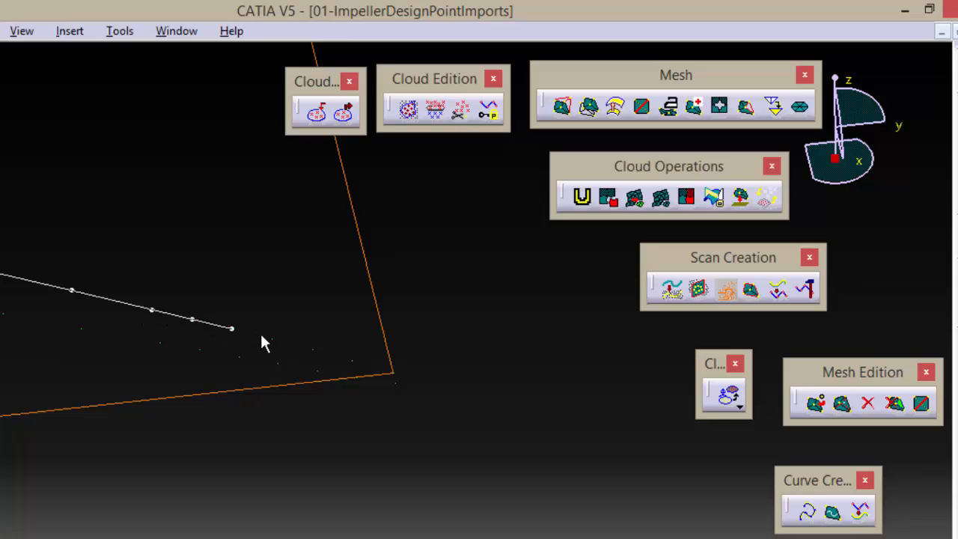
pyautogui.click(272, 339)
pyautogui.click(313, 349)
pyautogui.keyDown('ctrl'); pyautogui.moveTo(355, 380); pyautogui.dragTo(398, 194, button='middle'); pyautogui.keyUp('ctrl')
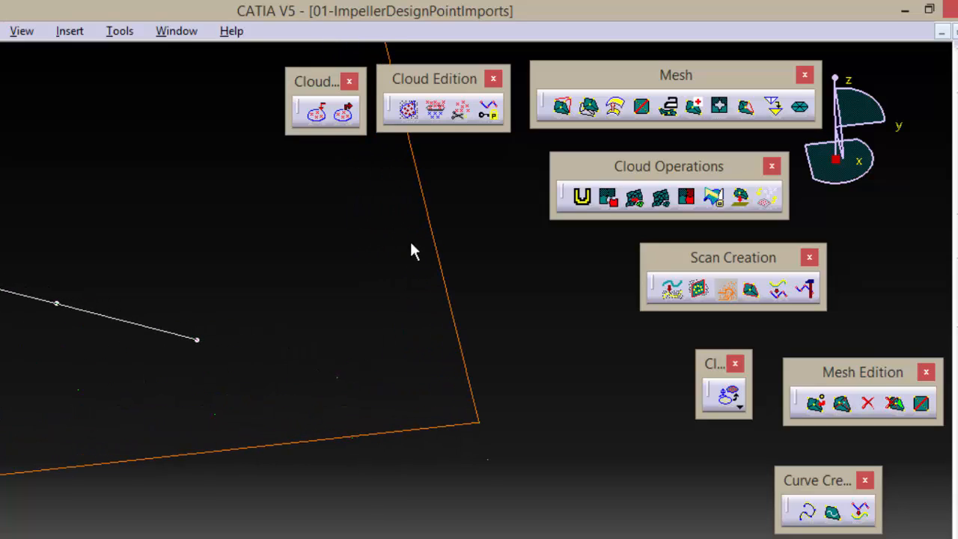
pyautogui.click(337, 377)
pyautogui.keyDown('ctrl'); pyautogui.moveTo(484, 391); pyautogui.dragTo(483, 329, button='middle'); pyautogui.keyUp('ctrl')
pyautogui.moveTo(477, 385); pyautogui.dragTo(324, 269, button='middle')
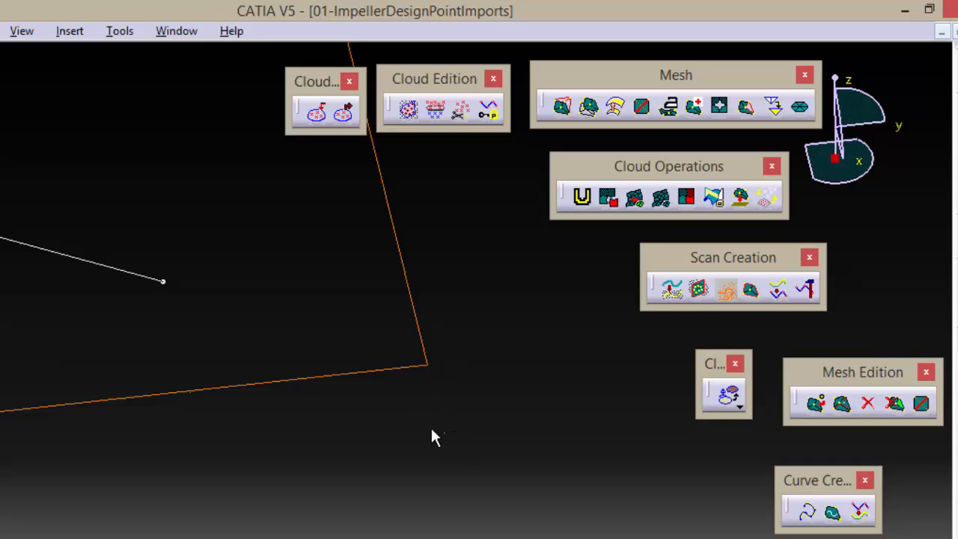
pyautogui.doubleClick(429, 367)
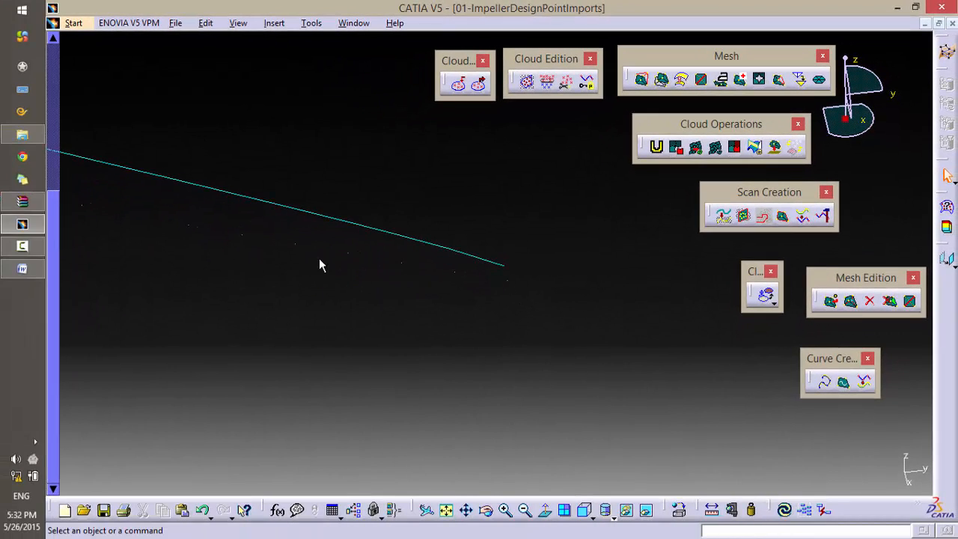
# Step: Start a new Scan on Cloud on the row just below the finished scan, picking its first points inward from the outer corner
pyautogui.moveTo(545, 301); pyautogui.dragTo(641, 293, button='middle')
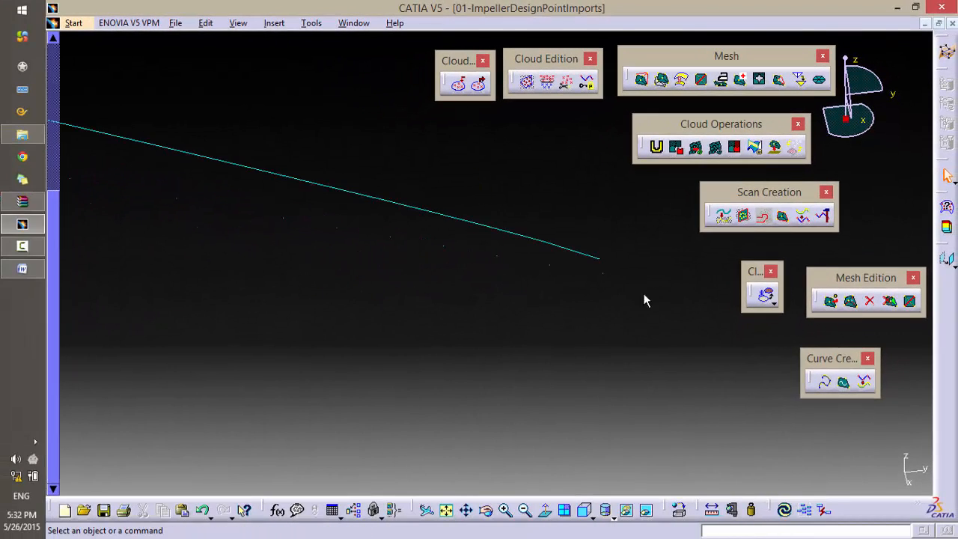
pyautogui.click(766, 218)
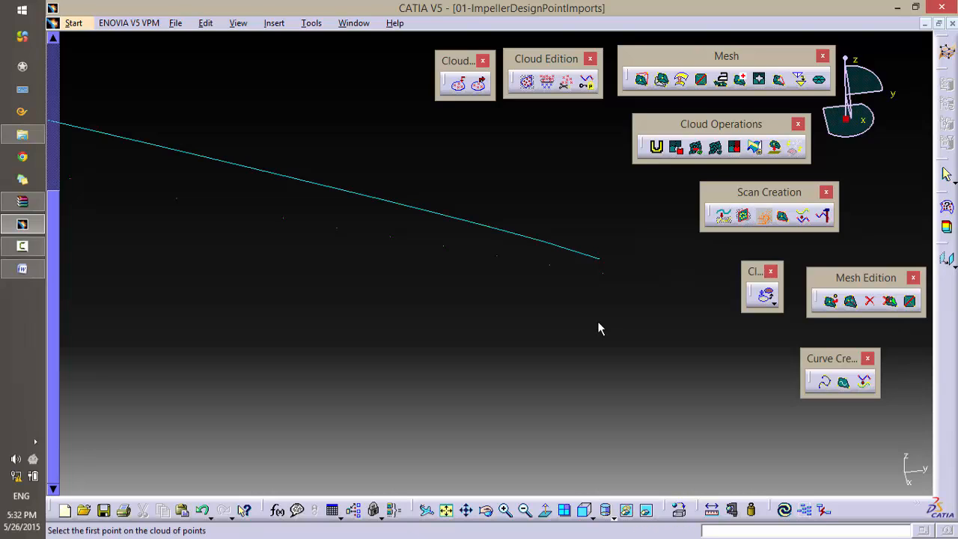
pyautogui.moveTo(598, 321); pyautogui.dragTo(494, 339, button='middle')
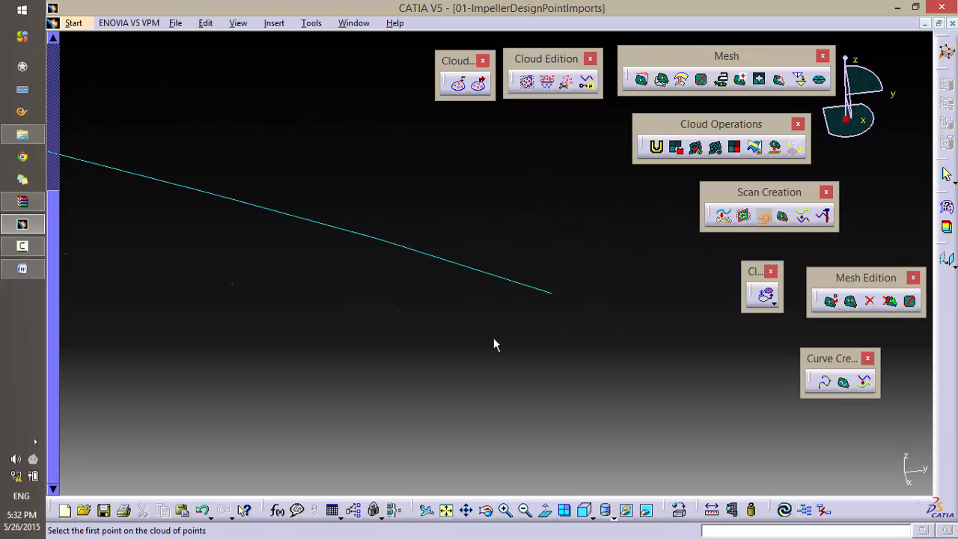
pyautogui.click(563, 339)
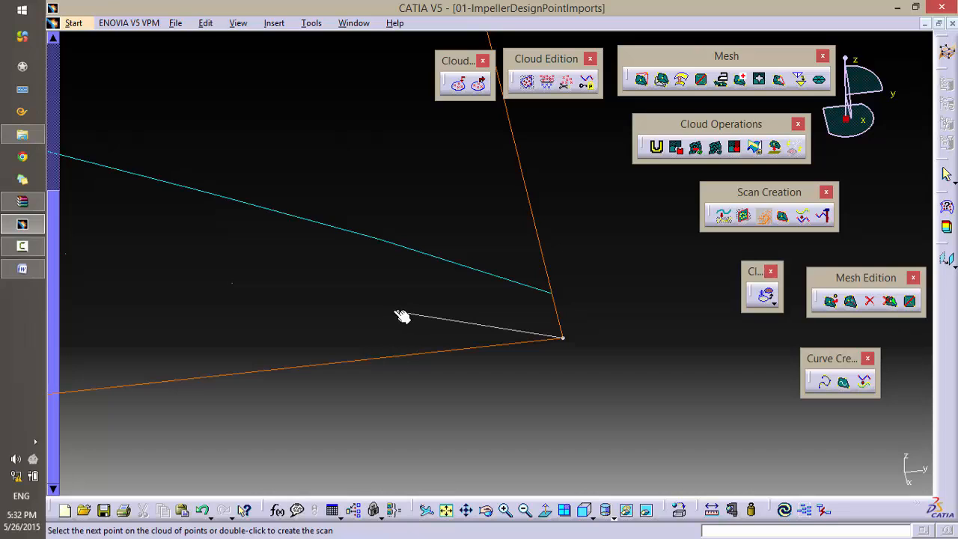
pyautogui.click(233, 284)
pyautogui.moveTo(246, 253); pyautogui.dragTo(730, 418, button='middle')
pyautogui.moveTo(732, 356); pyautogui.dragTo(683, 327, button='middle')
pyautogui.click(624, 309)
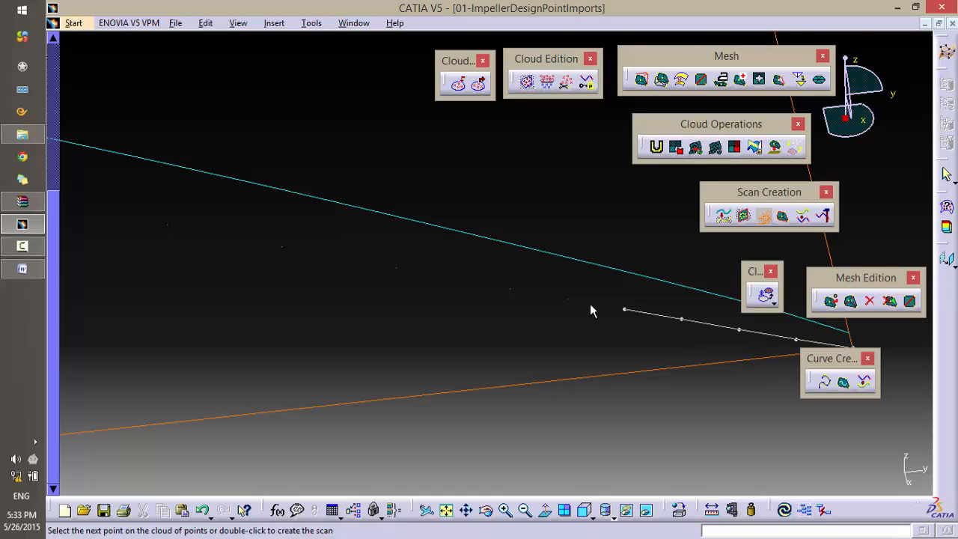
# Step: Extend the lower-row scan through the next five points, following the row away from its starting corner
pyautogui.click(567, 300)
pyautogui.click(509, 289)
pyautogui.click(396, 267)
pyautogui.click(292, 250)
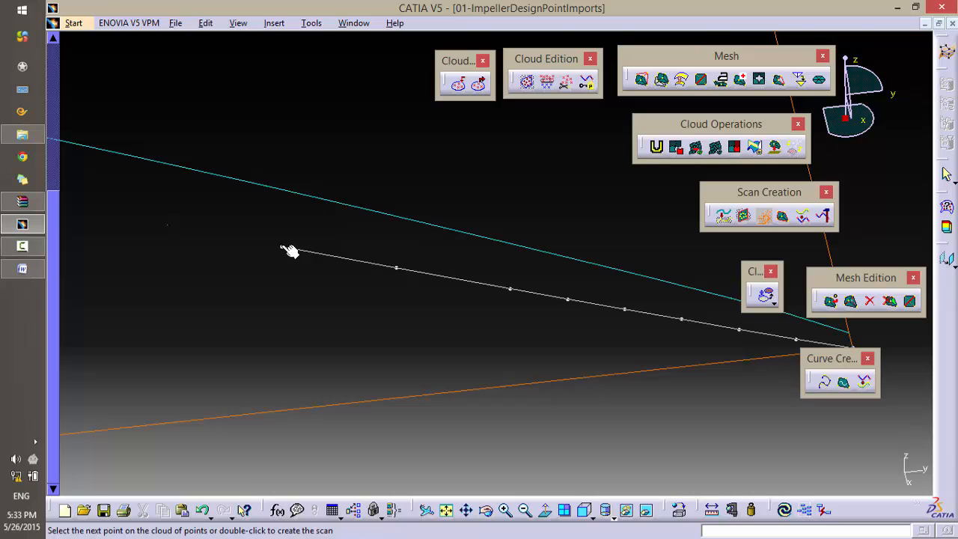
pyautogui.click(169, 226)
# Step: Continue the lower-row scan point by point through the middle stretch of the row
pyautogui.keyDown('ctrl'); pyautogui.moveTo(375, 205); pyautogui.dragTo(381, 360, button='middle'); pyautogui.keyUp('ctrl')
pyautogui.moveTo(312, 281); pyautogui.dragTo(607, 339, button='middle')
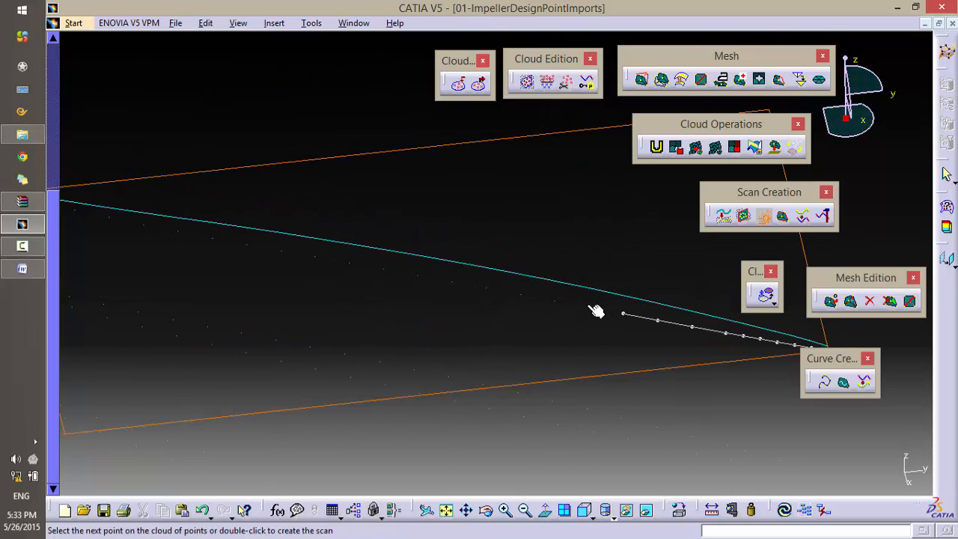
pyautogui.click(590, 307)
pyautogui.click(520, 295)
pyautogui.click(487, 287)
pyautogui.click(453, 283)
pyautogui.click(418, 276)
pyautogui.click(383, 270)
pyautogui.click(350, 264)
# Step: Pick the last points of the lower row up to its opposite end and create the scan
pyautogui.moveTo(321, 281); pyautogui.dragTo(660, 341, button='middle')
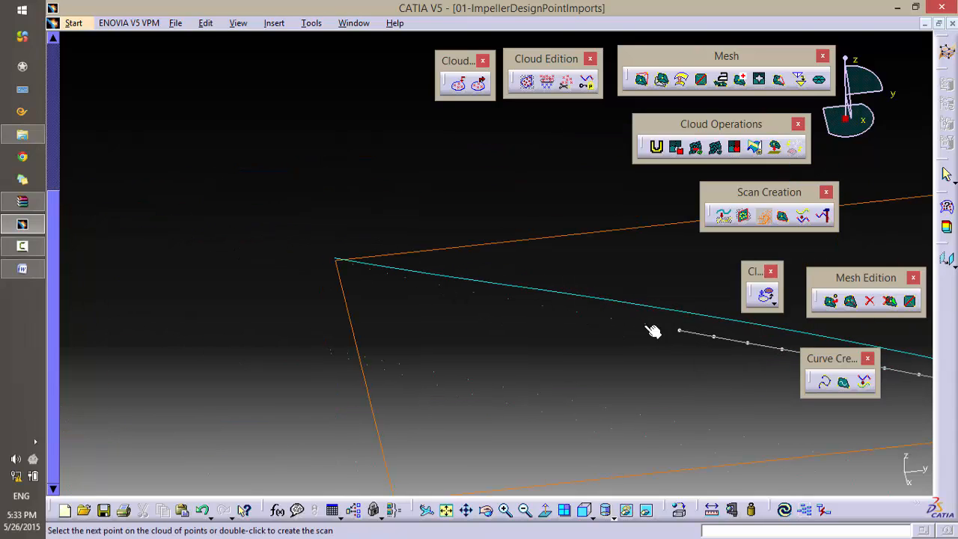
pyautogui.click(542, 306)
pyautogui.click(509, 300)
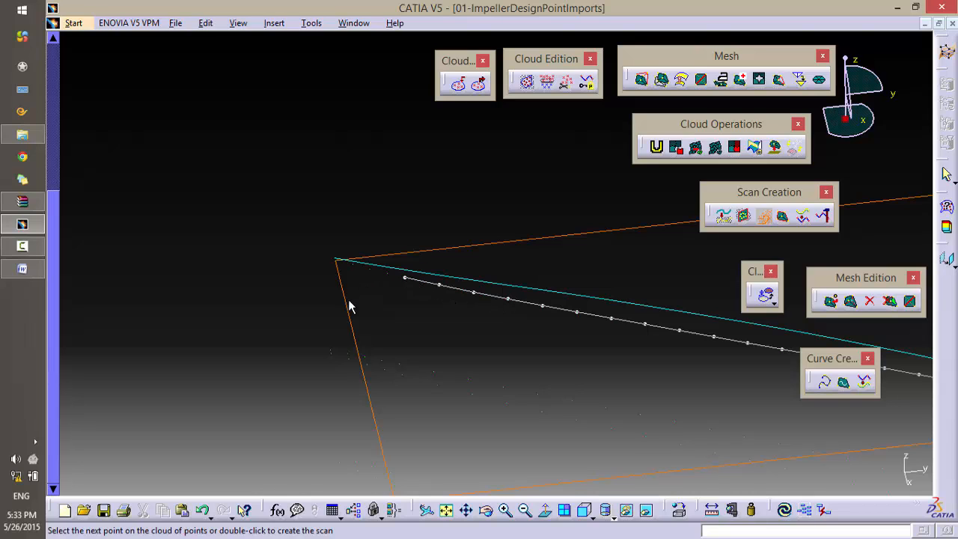
pyautogui.moveTo(349, 304); pyautogui.dragTo(675, 321, button='middle')
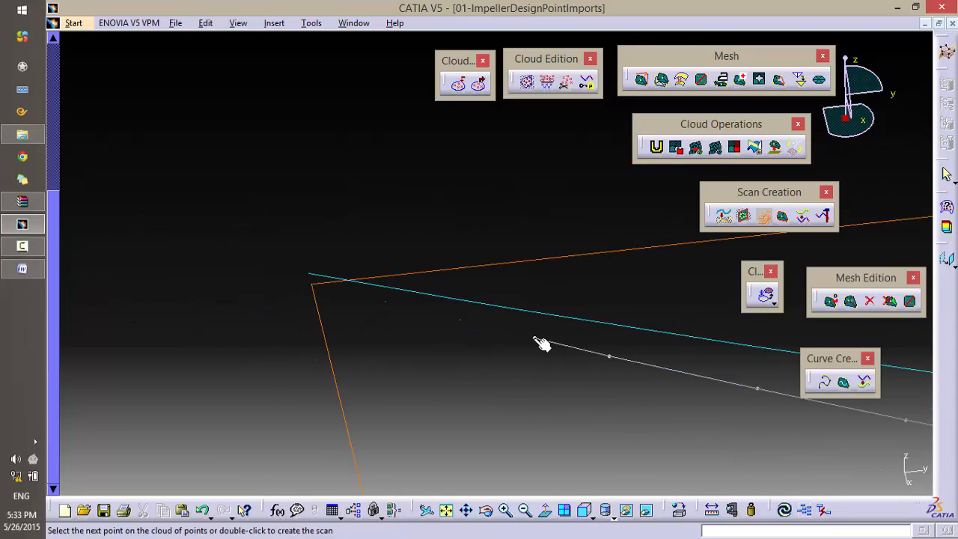
pyautogui.click(461, 321)
pyautogui.click(385, 302)
pyautogui.moveTo(324, 309); pyautogui.dragTo(311, 223, button='middle')
pyautogui.moveTo(151, 333); pyautogui.dragTo(403, 347, button='middle')
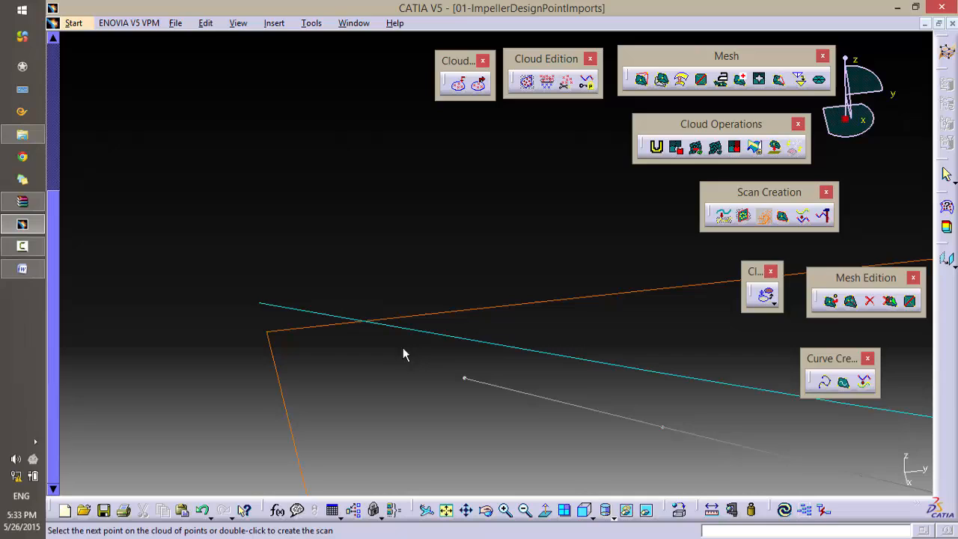
pyautogui.click(273, 334)
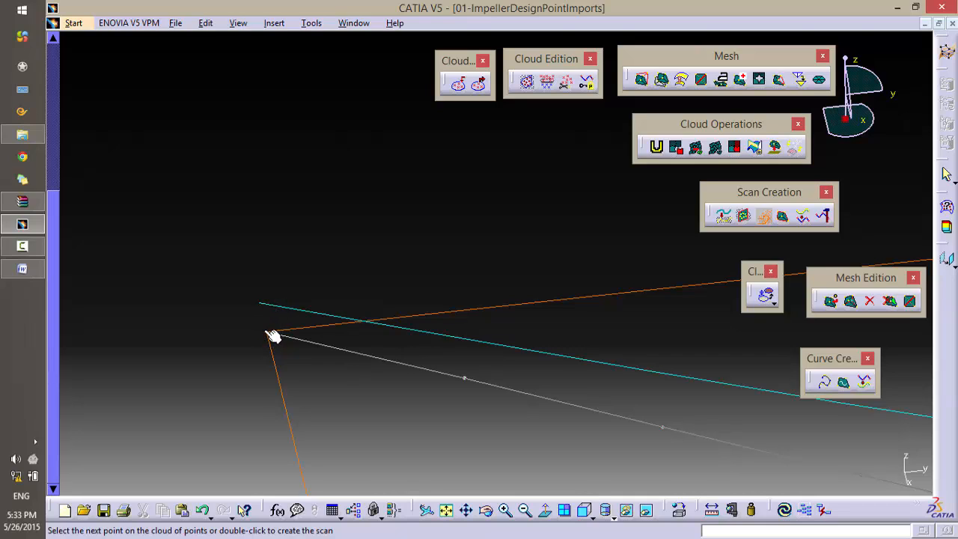
pyautogui.doubleClick(272, 334)
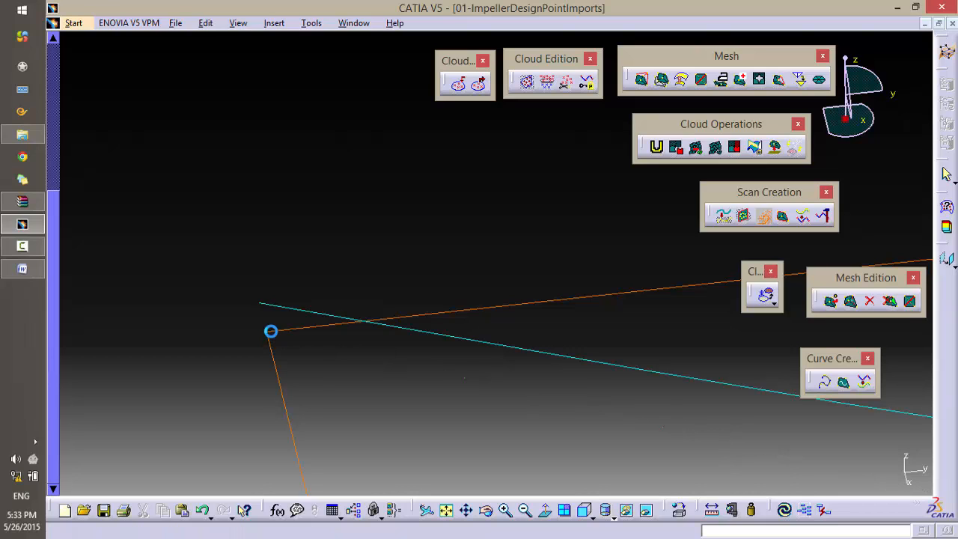
# Step: Examine the two finished scans of the top blade section and the point rows still without scans
pyautogui.moveTo(300, 372); pyautogui.dragTo(469, 304, button='middle')
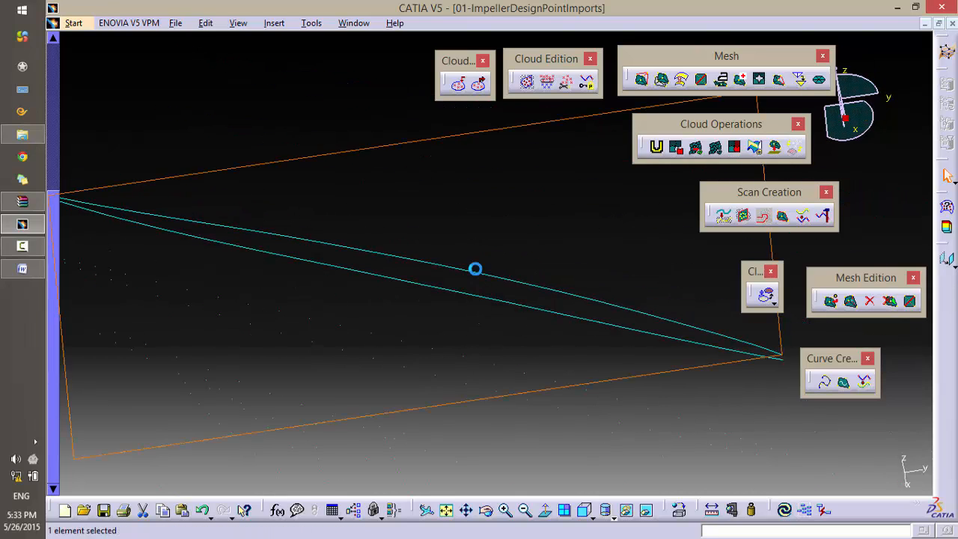
pyautogui.click(464, 294)
pyautogui.moveTo(603, 359); pyautogui.dragTo(592, 420, button='middle')
pyautogui.click(258, 163)
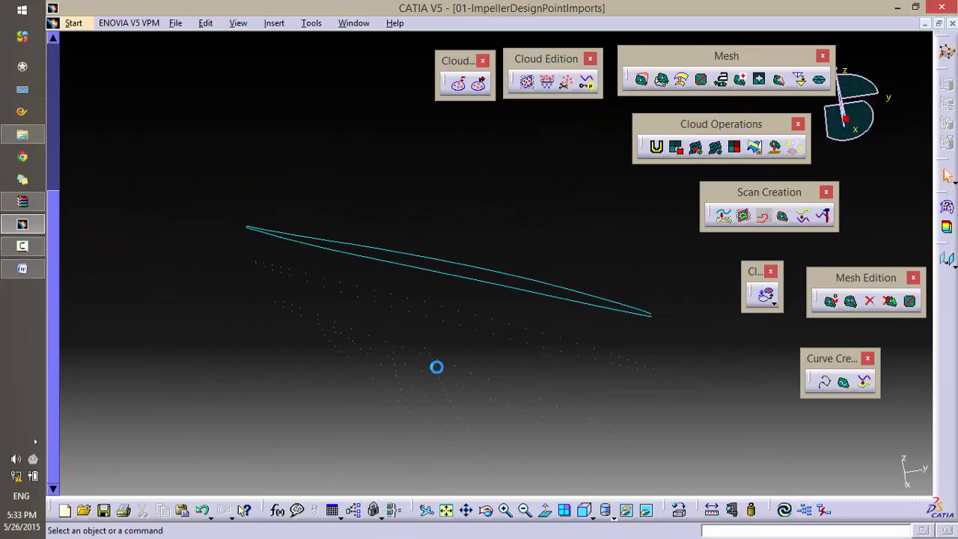
pyautogui.moveTo(479, 411); pyautogui.dragTo(477, 433, button='middle')
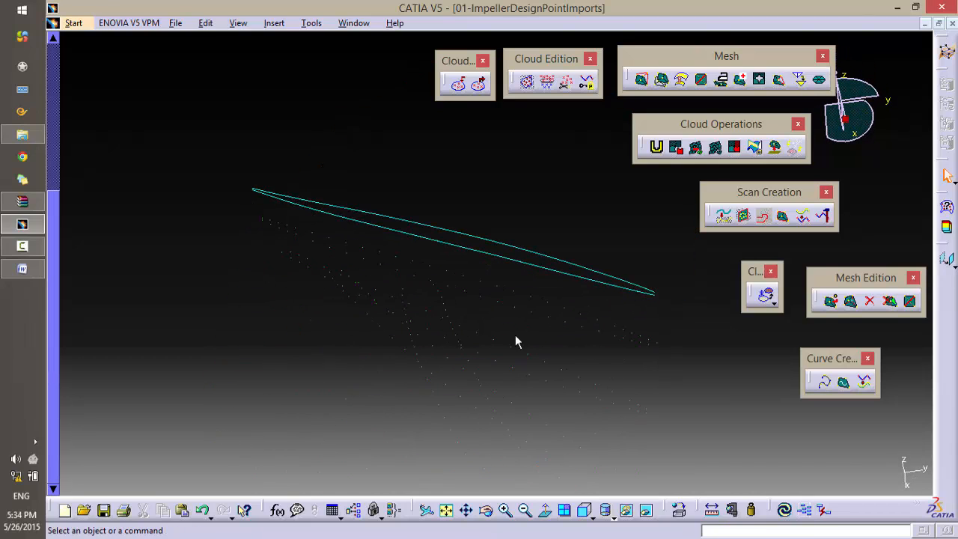
pyautogui.moveTo(516, 275); pyautogui.dragTo(516, 216, button='middle')
pyautogui.moveTo(487, 268); pyautogui.dragTo(471, 254, button='middle')
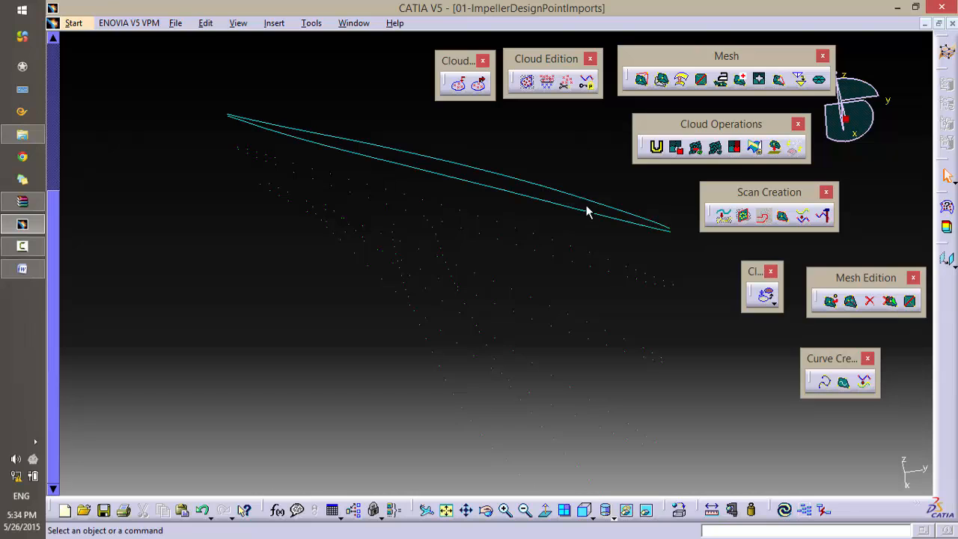
pyautogui.moveTo(648, 255); pyautogui.dragTo(247, 303, button='middle')
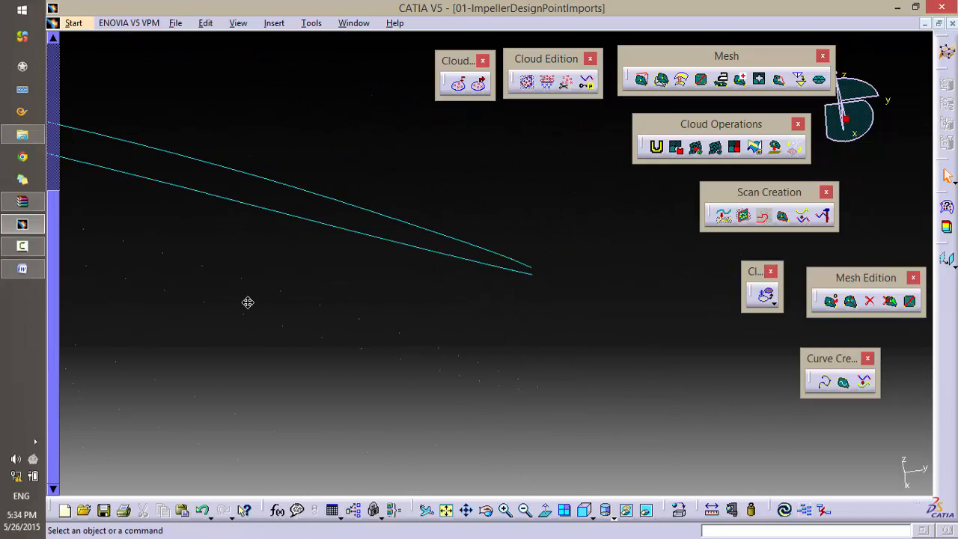
pyautogui.moveTo(529, 289); pyautogui.dragTo(739, 287, button='middle')
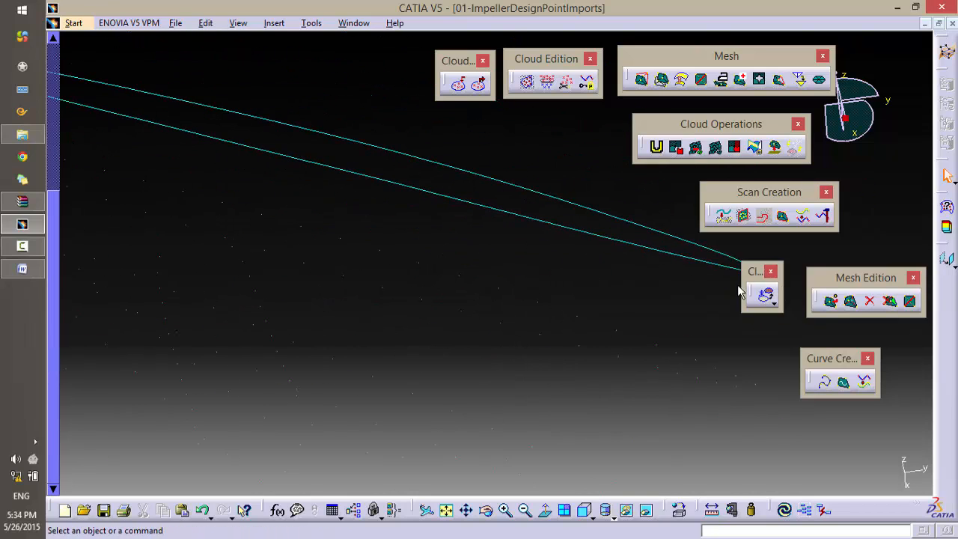
pyautogui.moveTo(542, 327); pyautogui.dragTo(340, 316, button='middle')
pyautogui.moveTo(299, 344); pyautogui.dragTo(726, 351, button='middle')
pyautogui.moveTo(398, 271); pyautogui.dragTo(432, 179, button='middle')
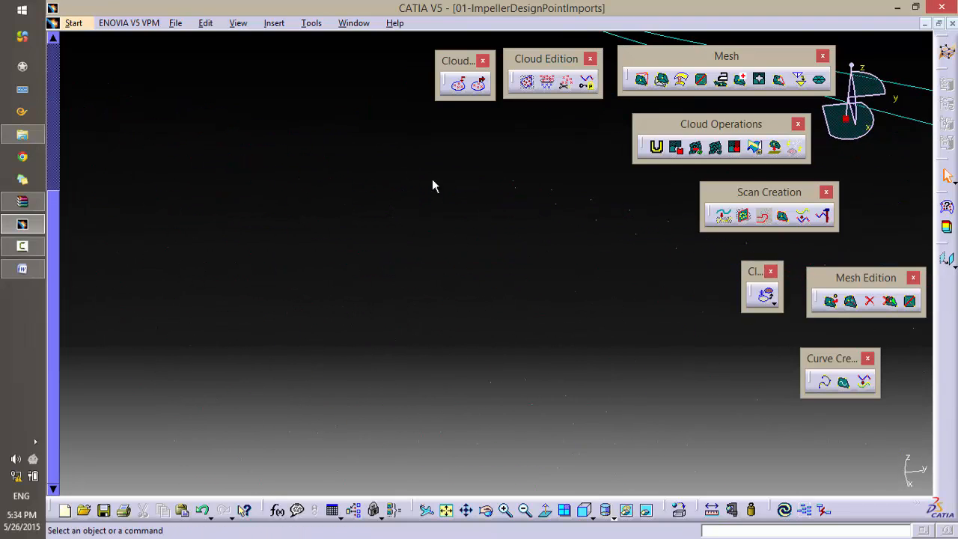
pyautogui.moveTo(258, 240); pyautogui.dragTo(497, 307, button='middle')
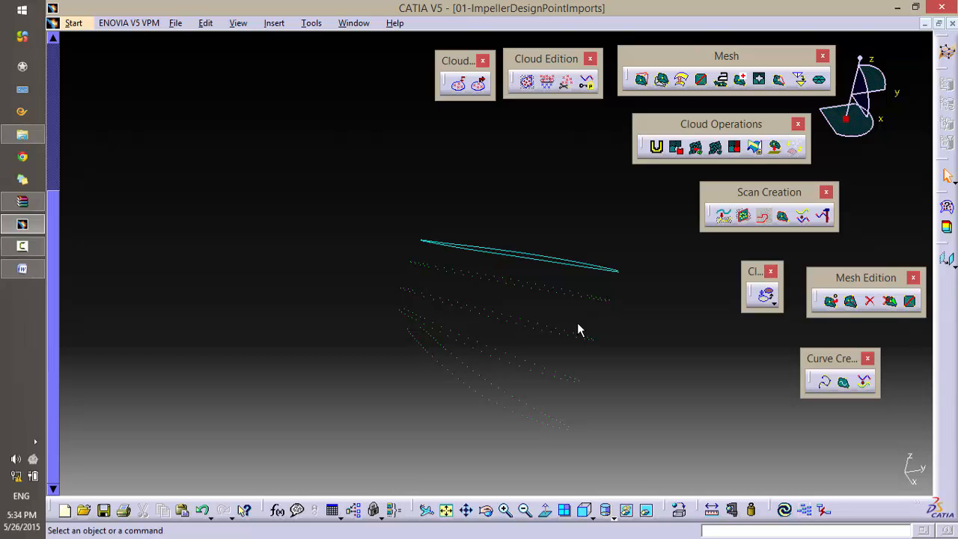
pyautogui.moveTo(588, 418); pyautogui.dragTo(591, 386, button='middle')
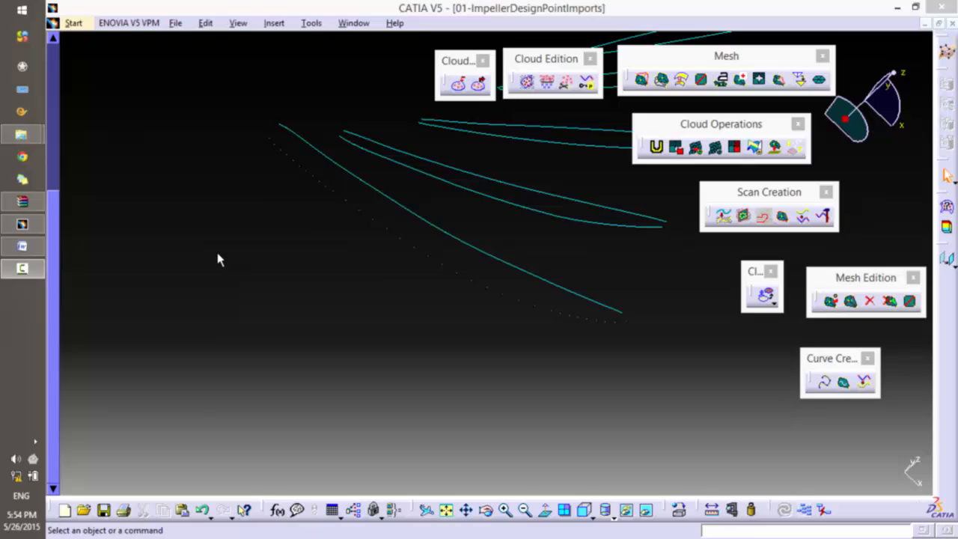
# Step: Start a Scan on Cloud at the end point of the remaining unscanned row, beside the last section's finished scan
pyautogui.moveTo(216, 257); pyautogui.dragTo(240, 165, button='middle')
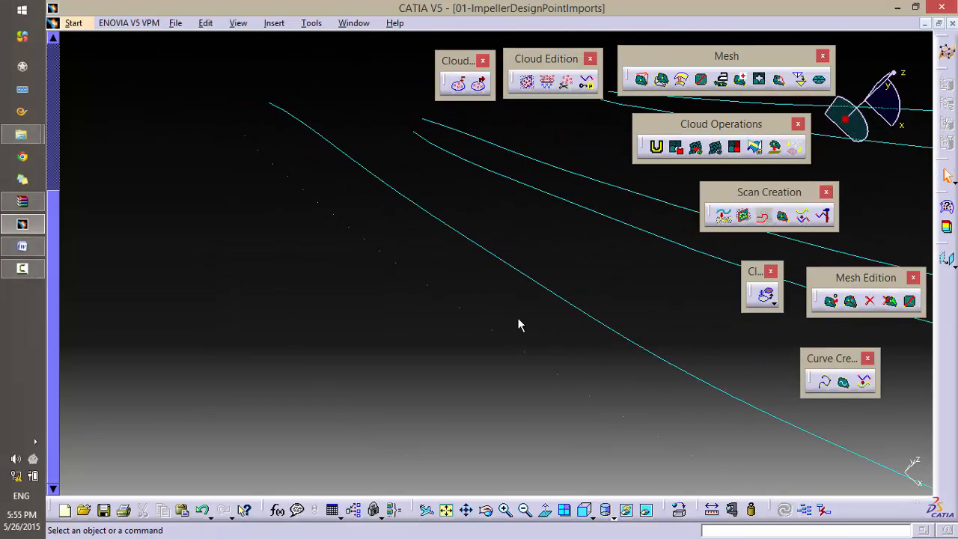
pyautogui.moveTo(452, 231); pyautogui.dragTo(458, 408, button='middle')
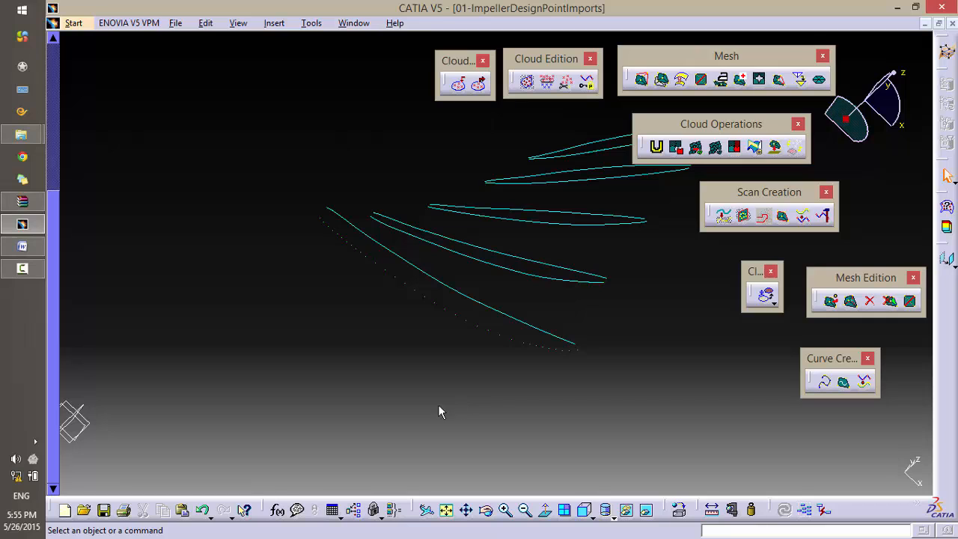
pyautogui.moveTo(442, 369); pyautogui.dragTo(372, 395, button='middle')
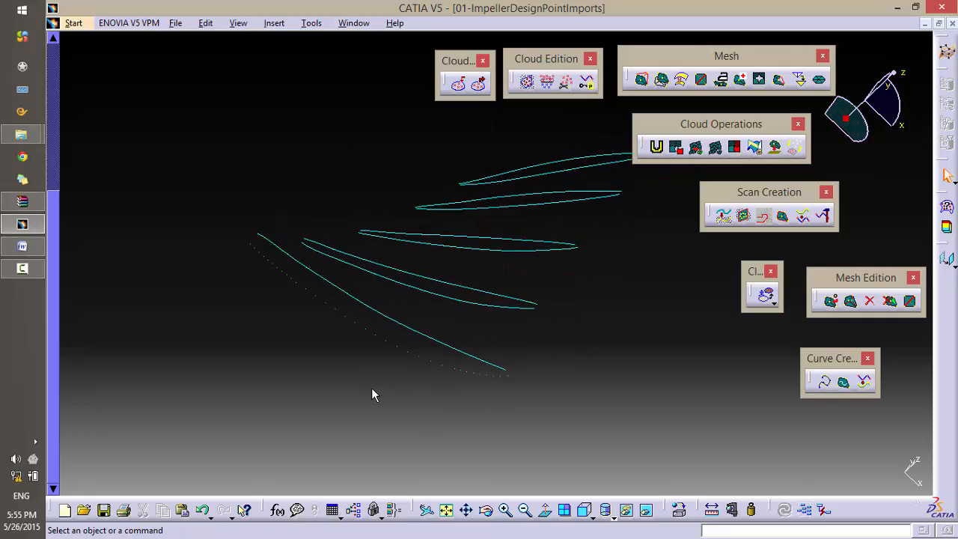
pyautogui.moveTo(215, 325); pyautogui.dragTo(237, 225, button='middle')
pyautogui.moveTo(289, 288); pyautogui.dragTo(594, 309, button='middle')
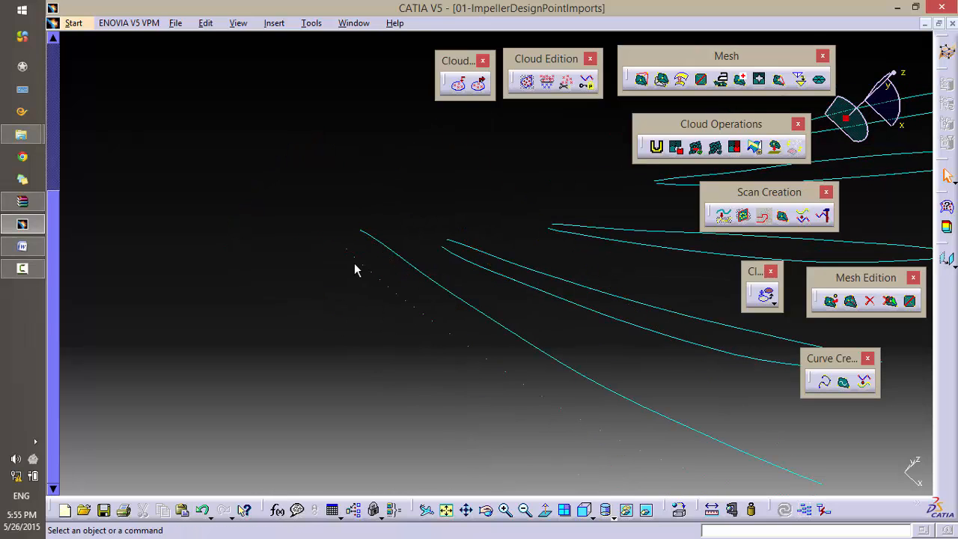
pyautogui.click(763, 217)
pyautogui.moveTo(388, 327)
pyautogui.mouseDown(button='middle')
pyautogui.moveTo(357, 247)
pyautogui.moveTo(434, 251)
pyautogui.moveTo(353, 244)
pyautogui.mouseUp(button='middle')
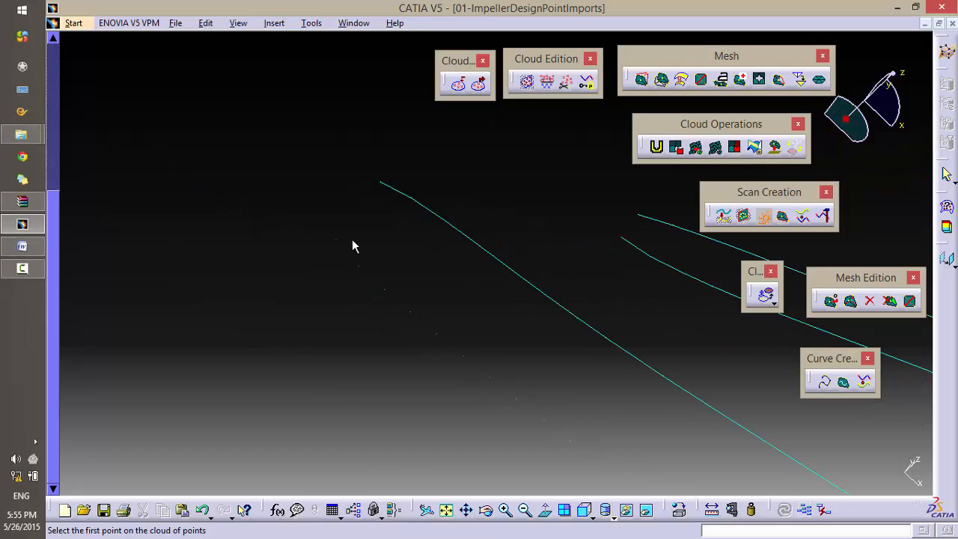
pyautogui.click(337, 241)
# Step: Extend the scan point by point through the first stretch of the remaining row
pyautogui.moveTo(360, 285); pyautogui.dragTo(359, 289, button='middle')
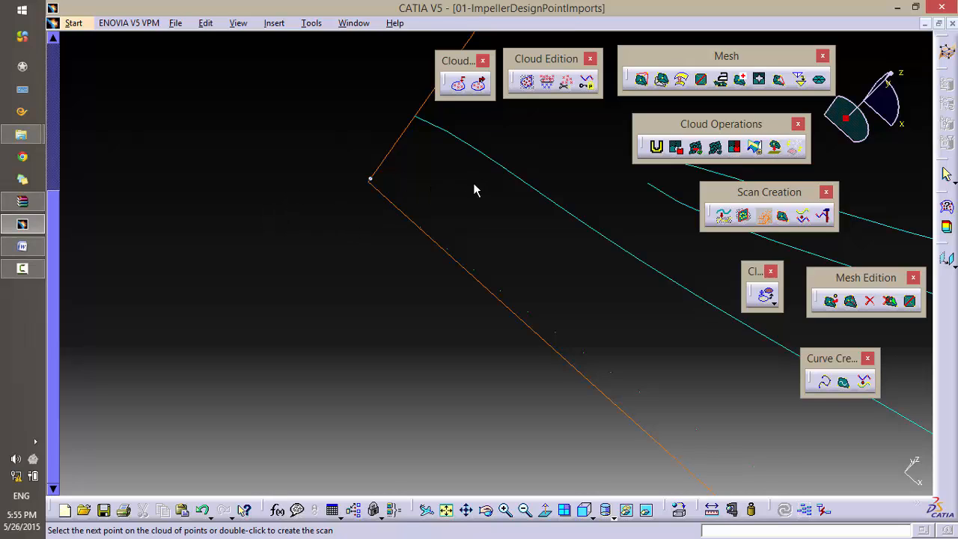
pyautogui.middleClick(445, 198)
pyautogui.moveTo(465, 307); pyautogui.dragTo(419, 209, button='middle')
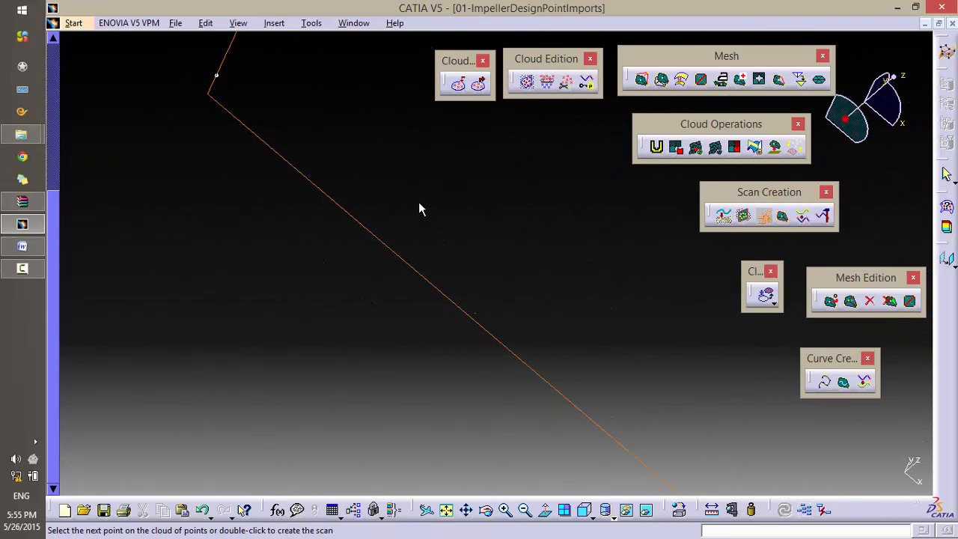
pyautogui.click(352, 212)
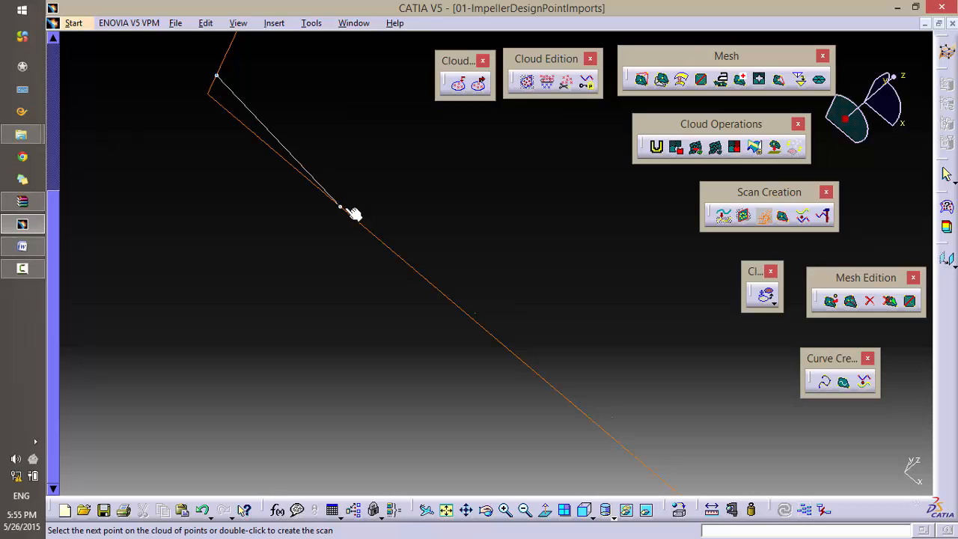
pyautogui.click(484, 321)
pyautogui.moveTo(392, 238); pyautogui.dragTo(218, 155, button='middle')
pyautogui.click(524, 300)
pyautogui.click(551, 320)
pyautogui.click(209, 168)
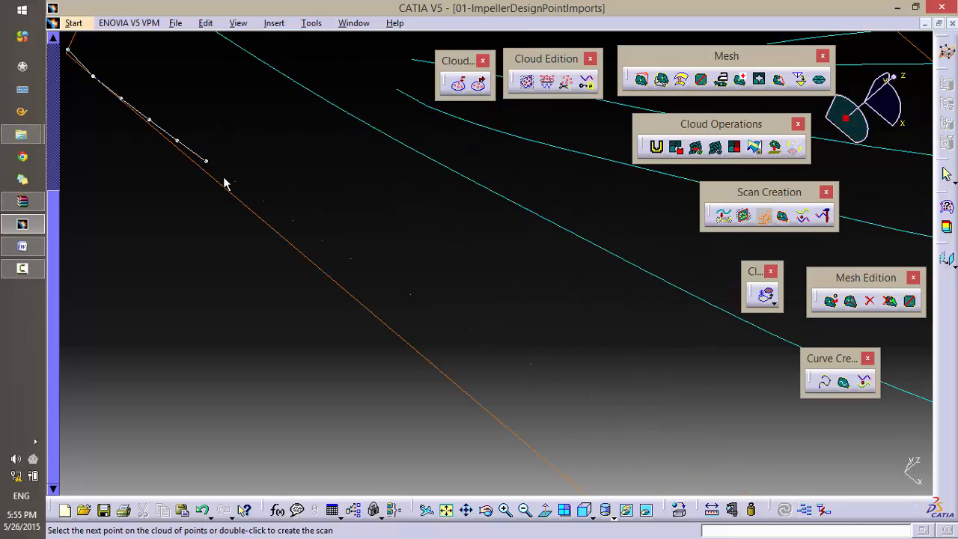
# Step: Continue the scan through the following cloud points toward the middle of the row
pyautogui.click(242, 186)
pyautogui.click(352, 259)
pyautogui.click(412, 295)
pyautogui.click(472, 330)
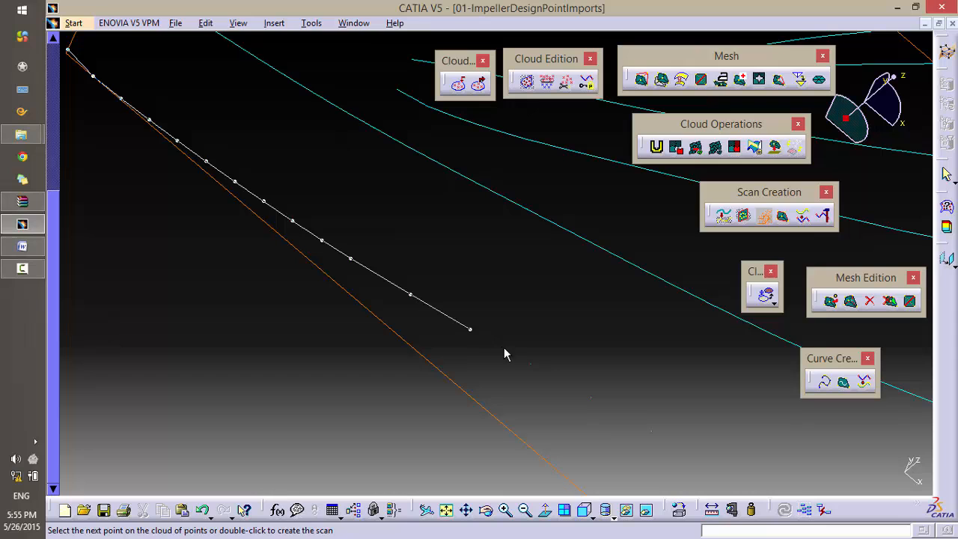
pyautogui.click(533, 364)
# Step: Carry the scan past the middle of the row, picking each consecutive point where the row begins to flatten
pyautogui.moveTo(459, 246); pyautogui.dragTo(326, 216, button='middle')
pyautogui.click(246, 181)
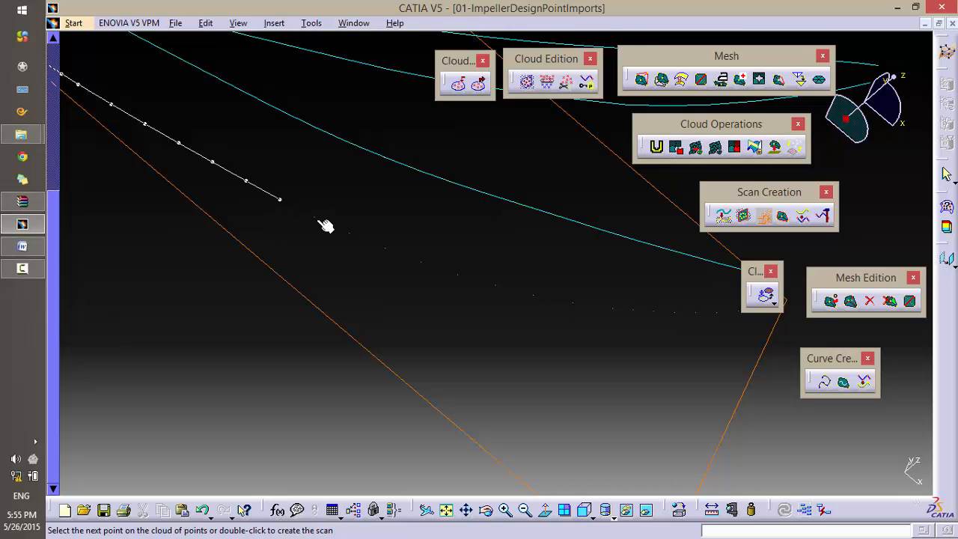
pyautogui.click(349, 233)
pyautogui.click(385, 248)
pyautogui.click(421, 262)
pyautogui.click(495, 286)
# Step: Pick the remaining points up to the row's far end and create the scan
pyautogui.keyDown('ctrl'); pyautogui.moveTo(545, 339); pyautogui.dragTo(555, 303, button='middle'); pyautogui.keyUp('ctrl')
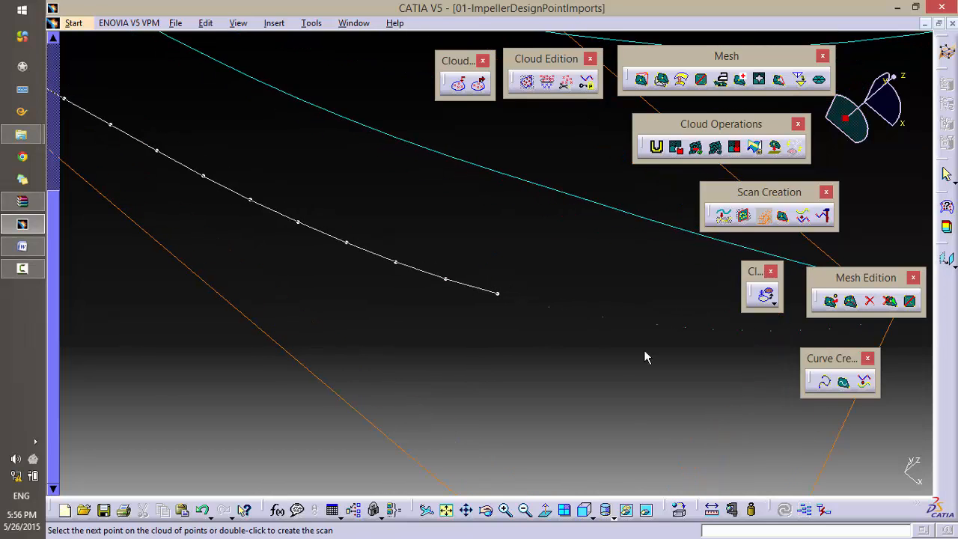
pyautogui.moveTo(644, 349); pyautogui.dragTo(459, 336, button='middle')
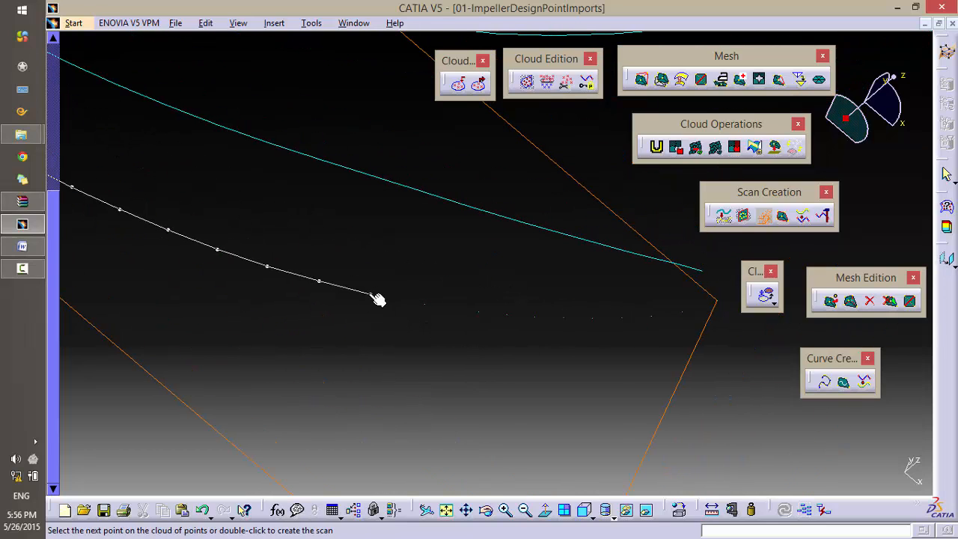
pyautogui.click(479, 311)
pyautogui.click(507, 315)
pyautogui.click(535, 317)
pyautogui.keyDown('ctrl'); pyautogui.moveTo(571, 347); pyautogui.dragTo(345, 341, button='middle'); pyautogui.keyUp('ctrl')
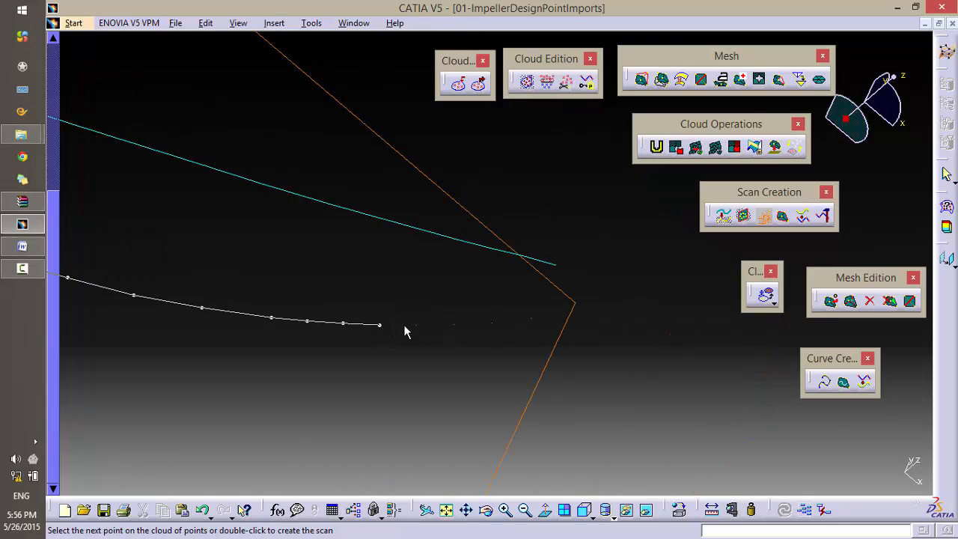
pyautogui.click(491, 322)
pyautogui.click(531, 319)
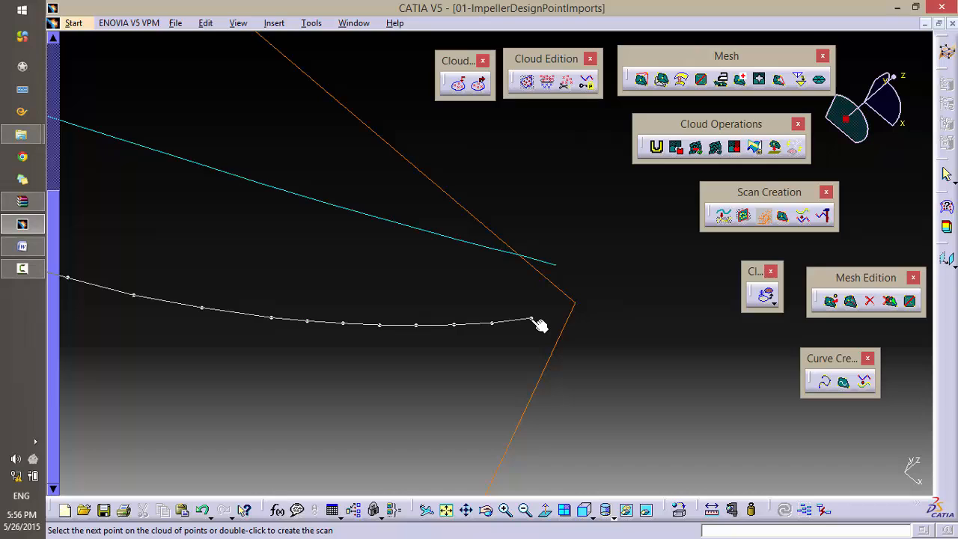
pyautogui.doubleClick(577, 304)
# Step: Save the part as 01-ImpellerDesignPointImports.CATPart in the ImpelletDesign folder
pyautogui.moveTo(591, 270); pyautogui.dragTo(523, 301, button='middle')
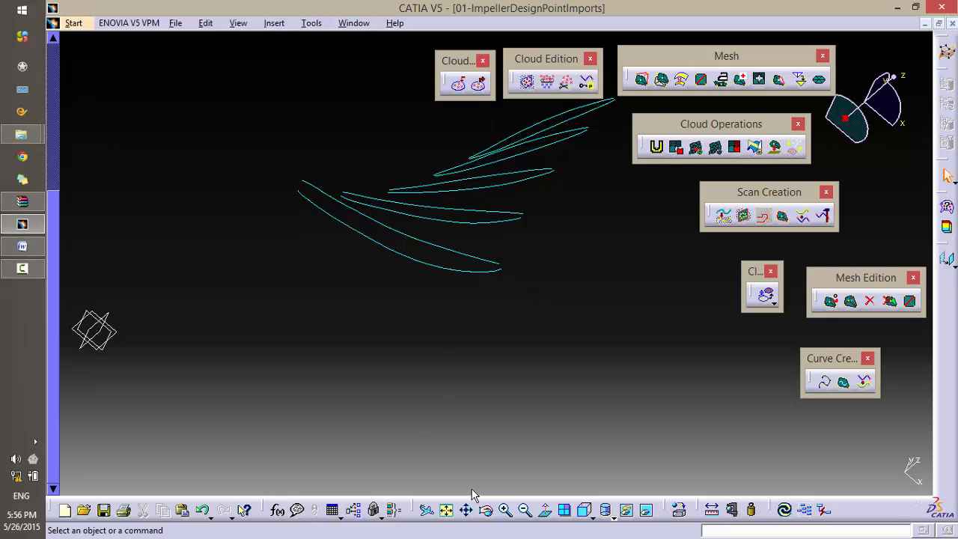
pyautogui.click(565, 512)
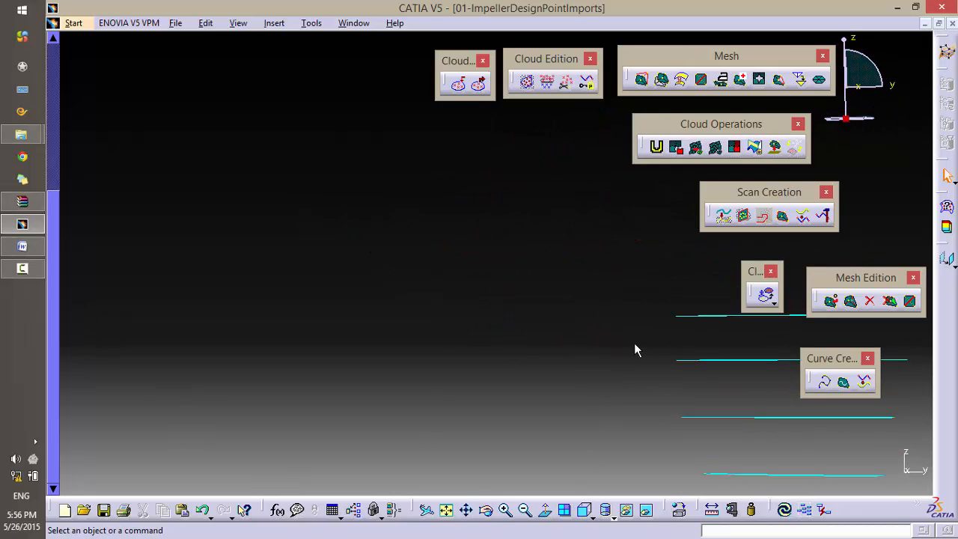
pyautogui.moveTo(330, 230); pyautogui.dragTo(405, 352, button='middle')
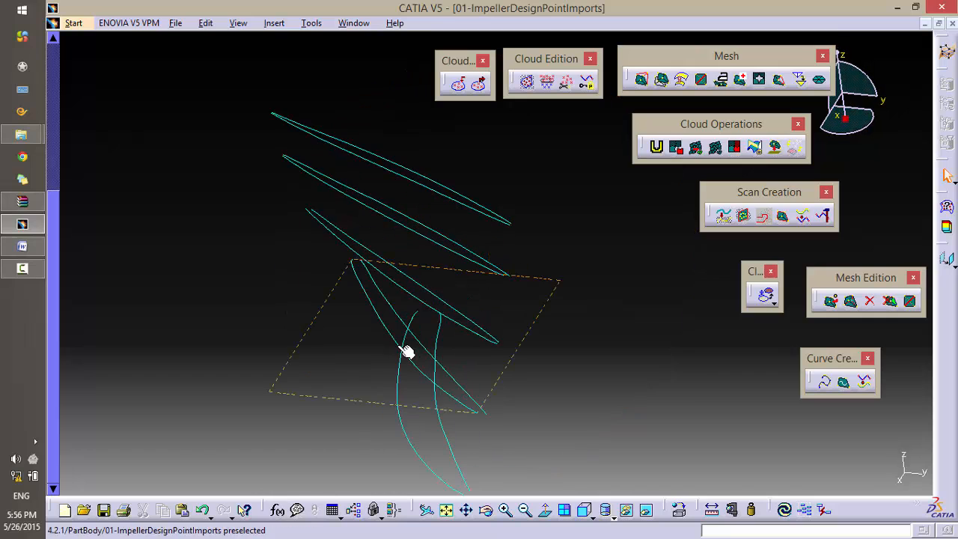
pyautogui.click(104, 512)
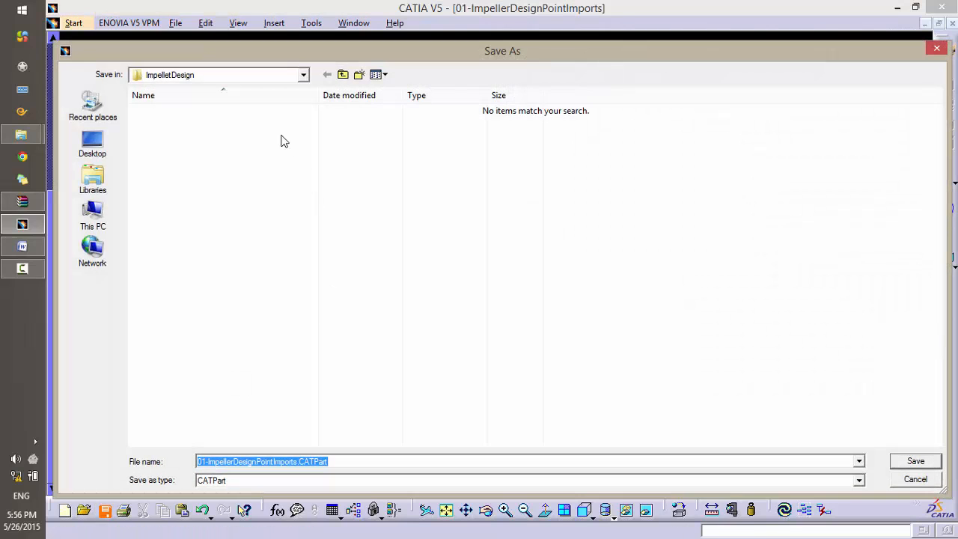
pyautogui.click(917, 461)
# Step: Display the specification tree alongside the blade section scans
pyautogui.moveTo(380, 268)
pyautogui.mouseDown(button='middle')
pyautogui.moveTo(372, 170)
pyautogui.moveTo(407, 325)
pyautogui.moveTo(418, 318)
pyautogui.mouseUp(button='middle')
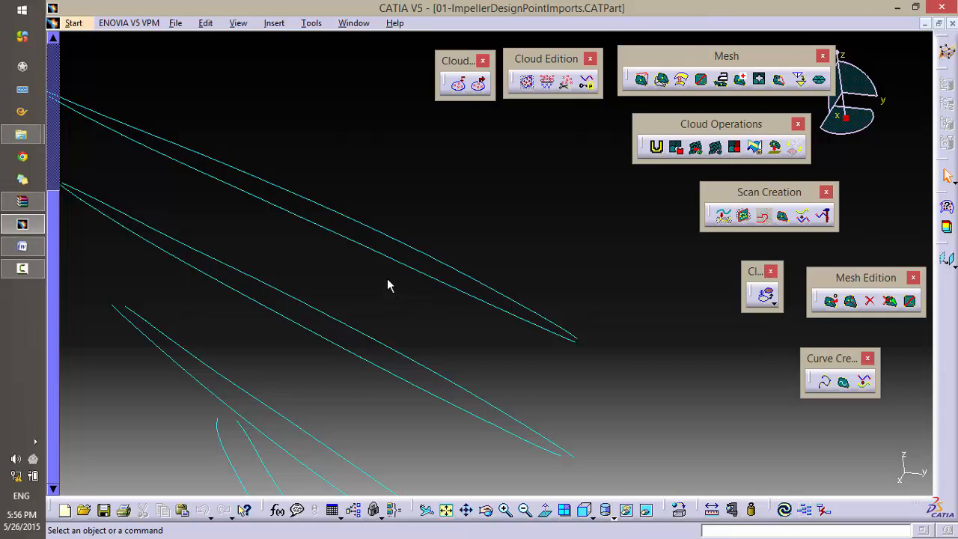
pyautogui.moveTo(406, 258); pyautogui.dragTo(501, 269, button='middle')
pyautogui.press('F3')
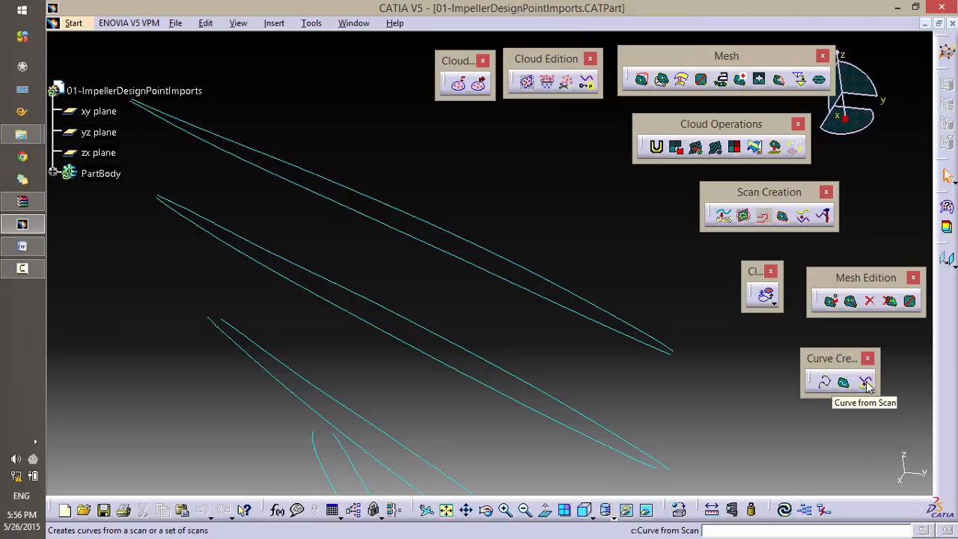
# Step: Start Curve from Scan in Smoothing mode and select the upper scan of the top blade section
pyautogui.click(274, 23)
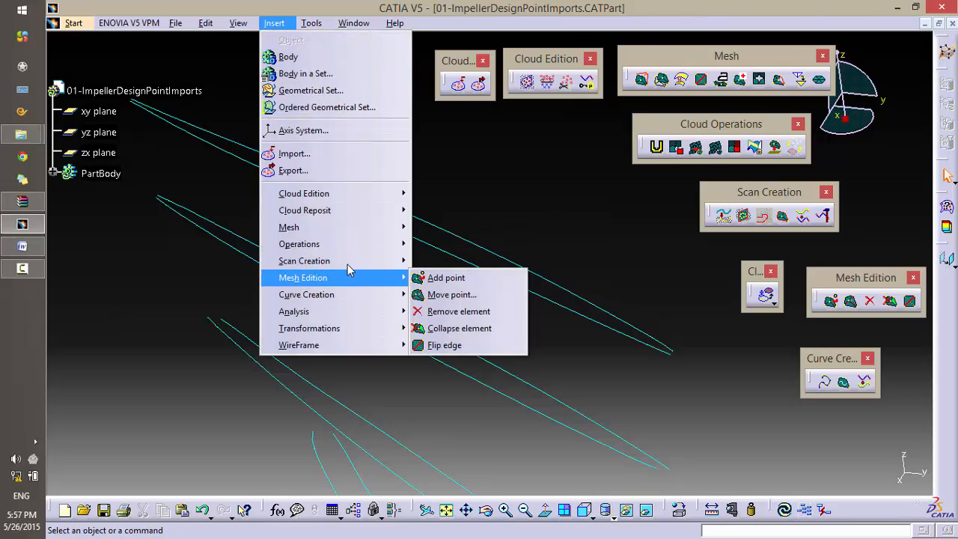
pyautogui.moveTo(351, 268)
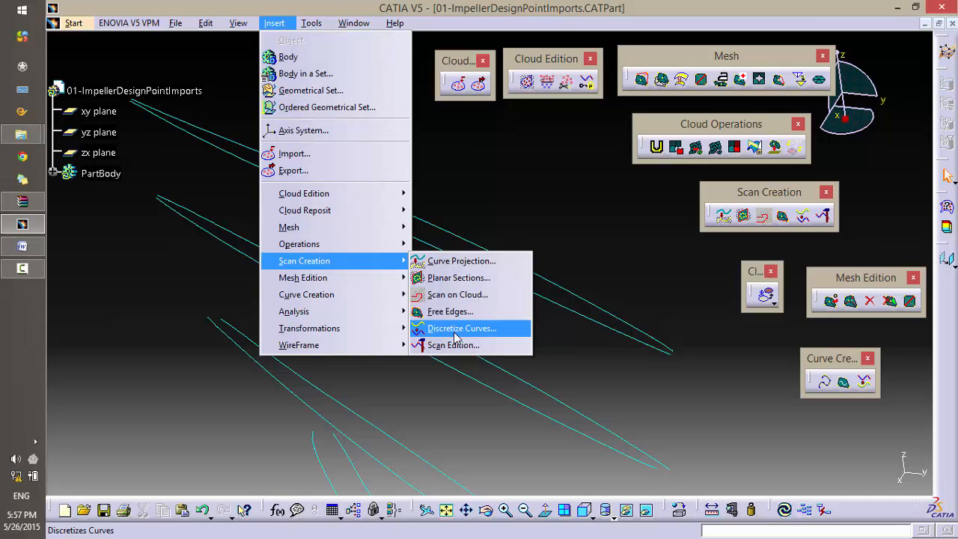
pyautogui.moveTo(369, 311)
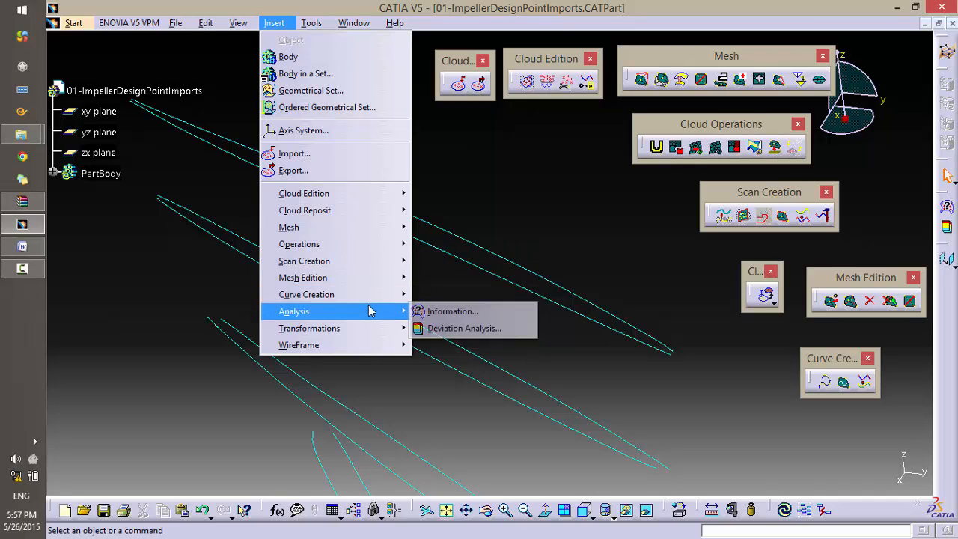
pyautogui.moveTo(390, 294)
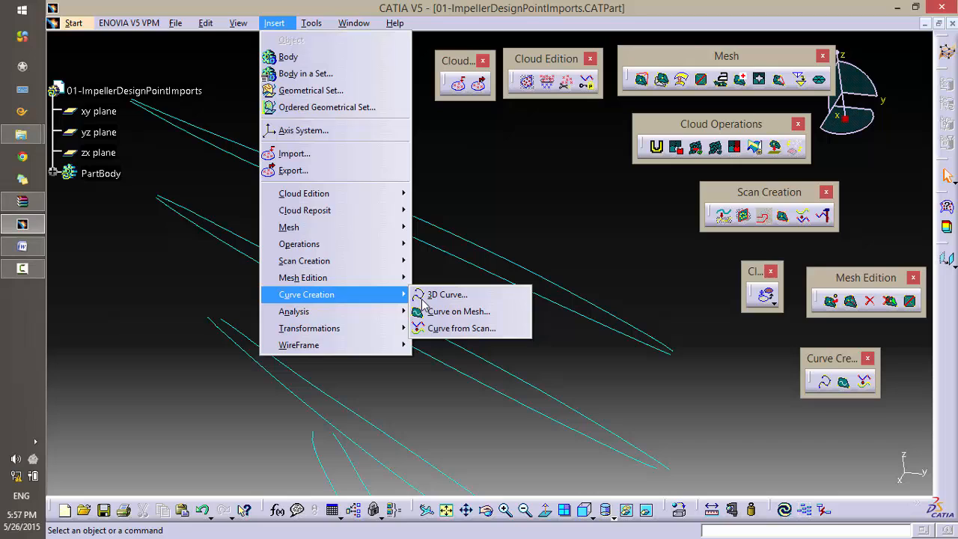
pyautogui.click(476, 334)
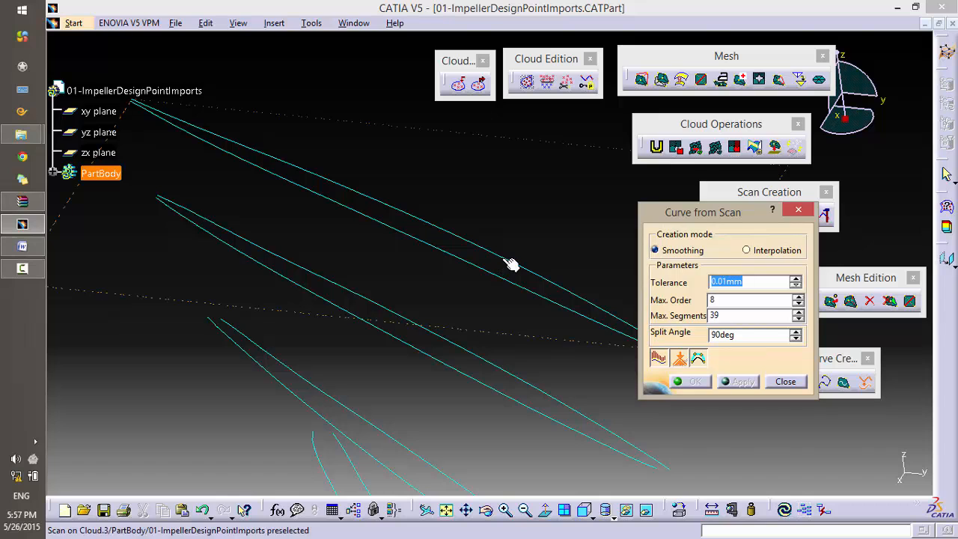
pyautogui.moveTo(513, 263); pyautogui.dragTo(489, 124, button='middle')
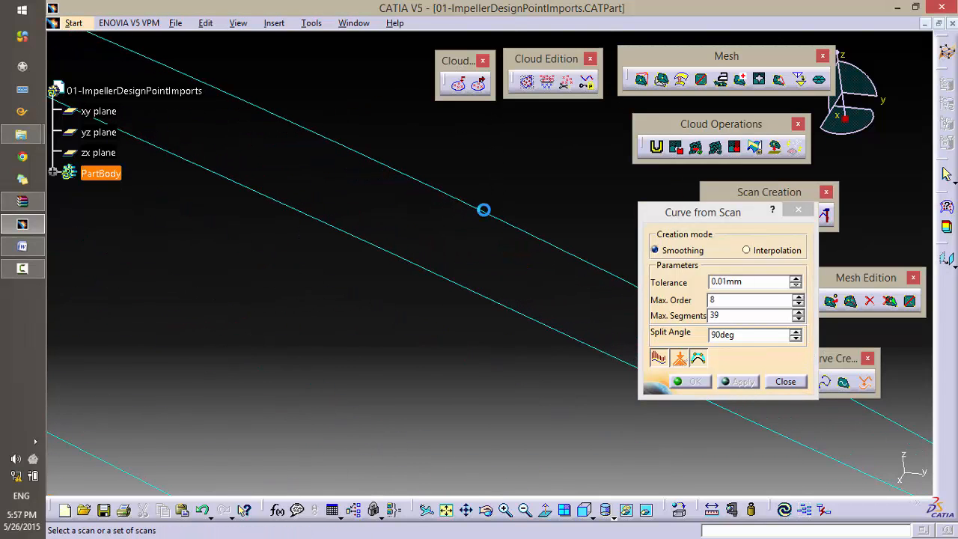
pyautogui.click(483, 210)
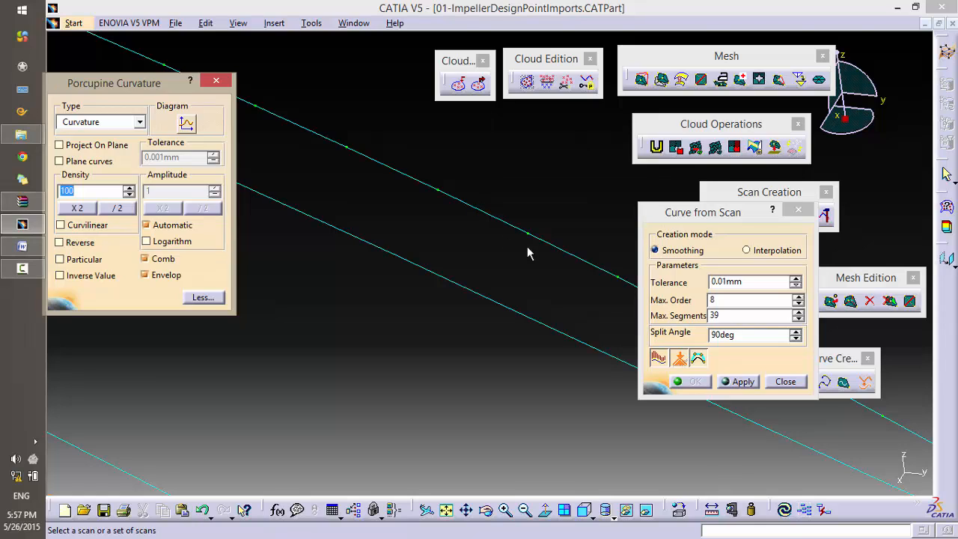
# Step: Set the curve's maximum order to 6 and maximum segments to 40, and apply the settings to preview it
pyautogui.click(743, 303)
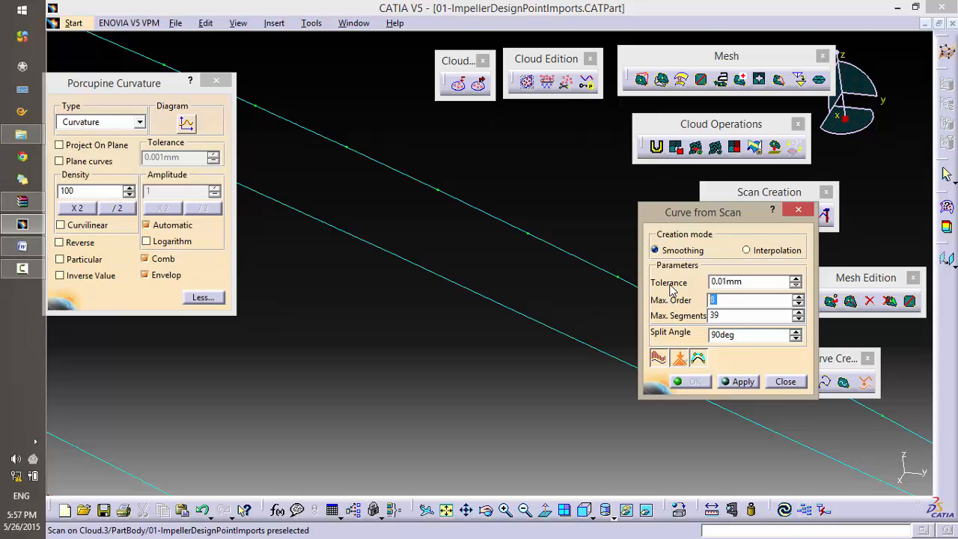
pyautogui.write('6')
pyautogui.click(744, 315)
pyautogui.write('40')
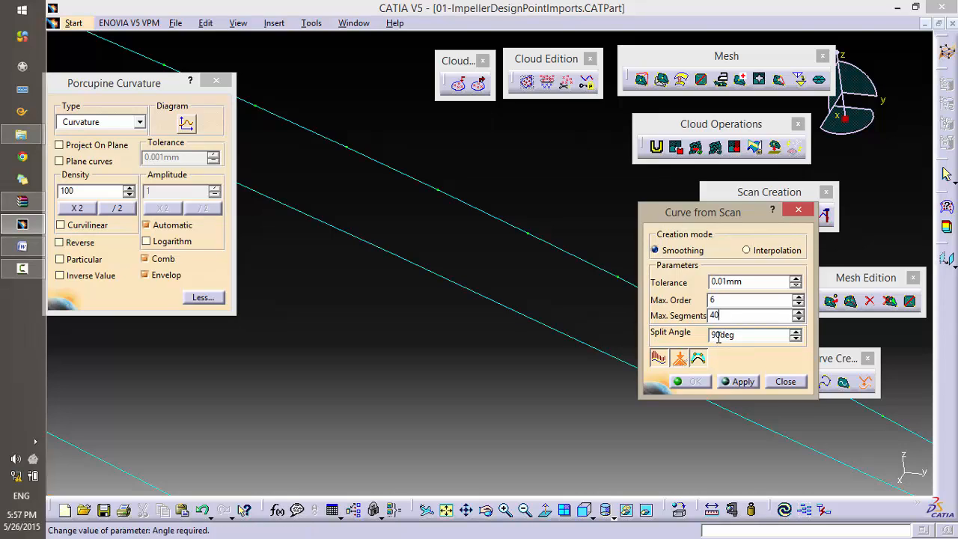
pyautogui.click(746, 385)
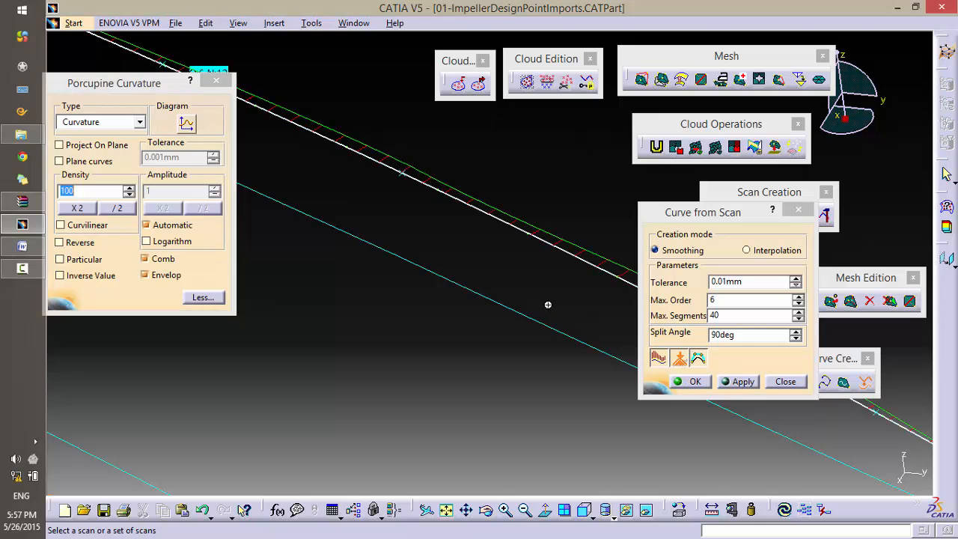
# Step: Examine the previewed curve's curvature comb along its length and near its fixed end points
pyautogui.moveTo(492, 253); pyautogui.dragTo(483, 266, button='middle')
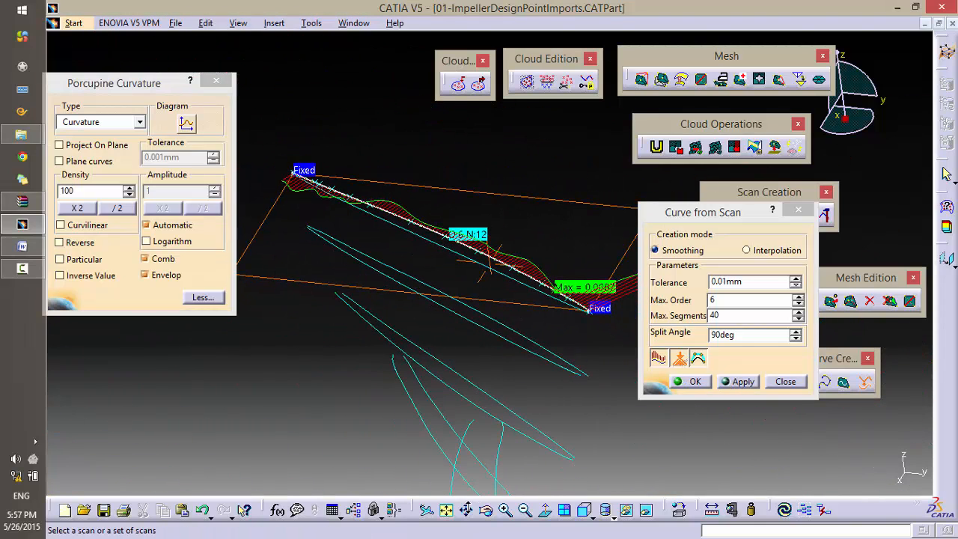
pyautogui.moveTo(527, 349)
pyautogui.mouseDown(button='middle')
pyautogui.moveTo(520, 396)
pyautogui.moveTo(537, 362)
pyautogui.mouseUp(button='middle')
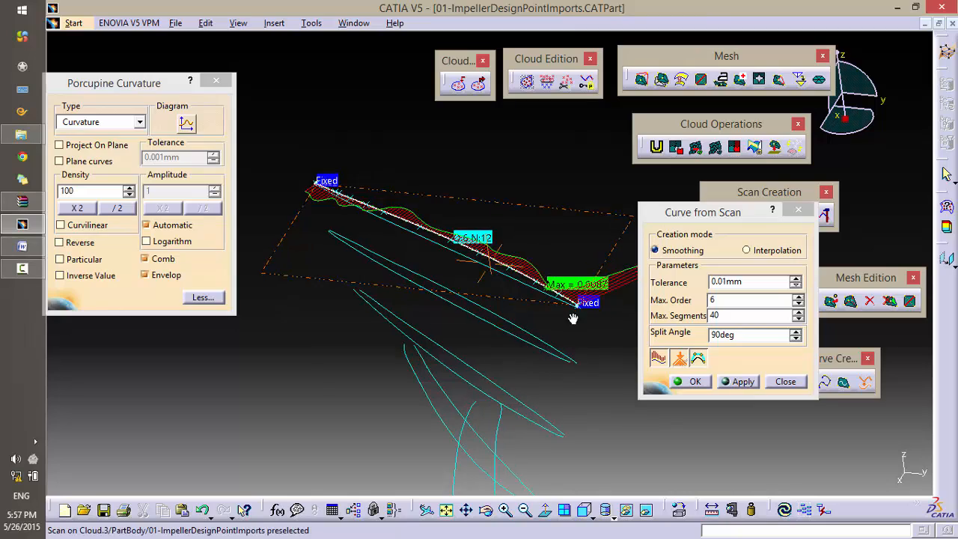
pyautogui.moveTo(573, 319); pyautogui.dragTo(527, 309, button='middle')
pyautogui.moveTo(549, 385); pyautogui.dragTo(521, 319, button='middle')
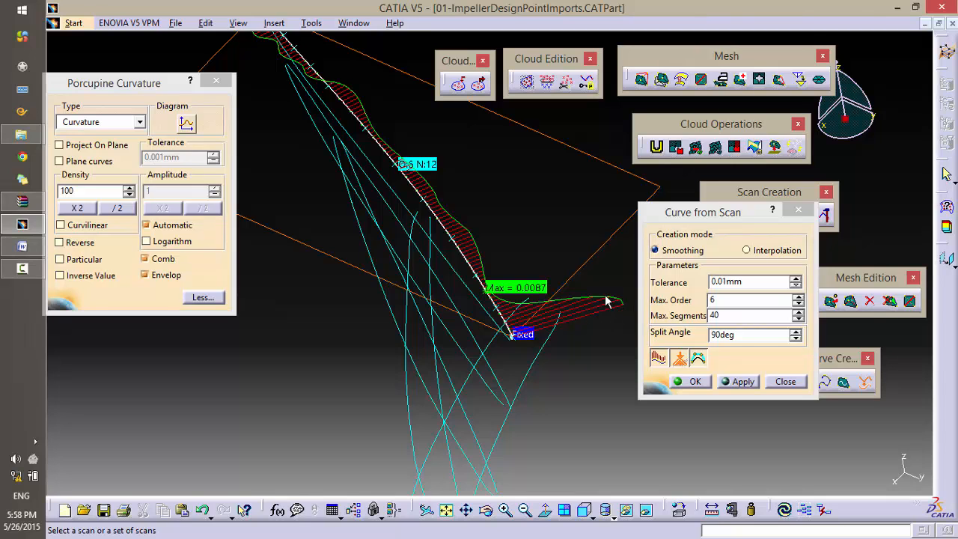
pyautogui.moveTo(591, 310); pyautogui.dragTo(560, 322, button='middle')
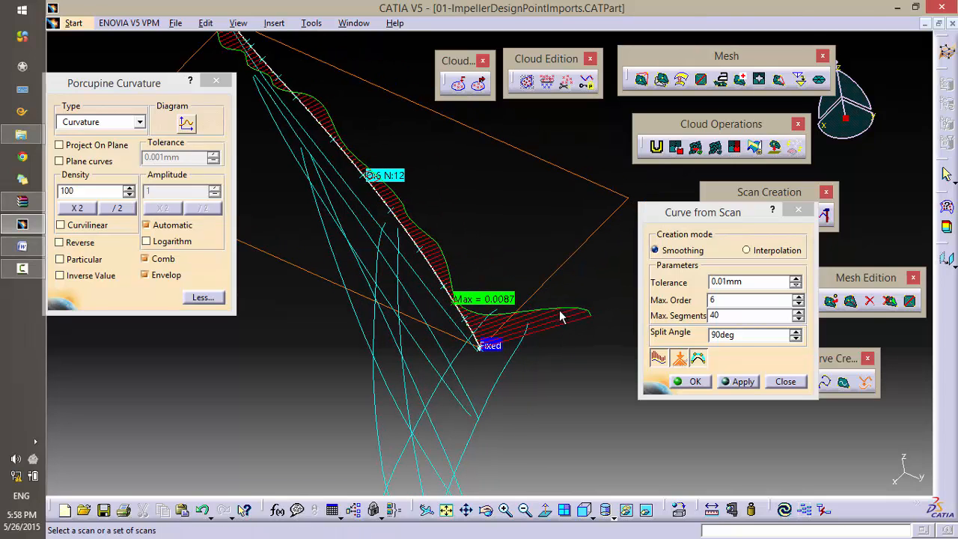
# Step: Inspect the previewed curve's comb spikes and zoom in to compare the curve with its underlying scan
pyautogui.moveTo(450, 355)
pyautogui.mouseDown(button='middle')
pyautogui.moveTo(465, 332)
pyautogui.moveTo(459, 355)
pyautogui.mouseUp(button='middle')
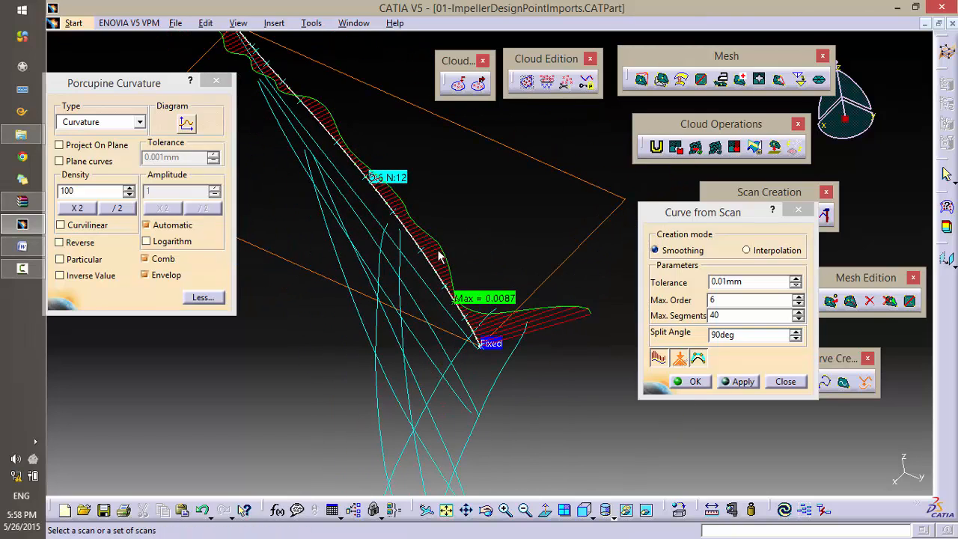
pyautogui.moveTo(347, 153); pyautogui.dragTo(463, 229, button='middle')
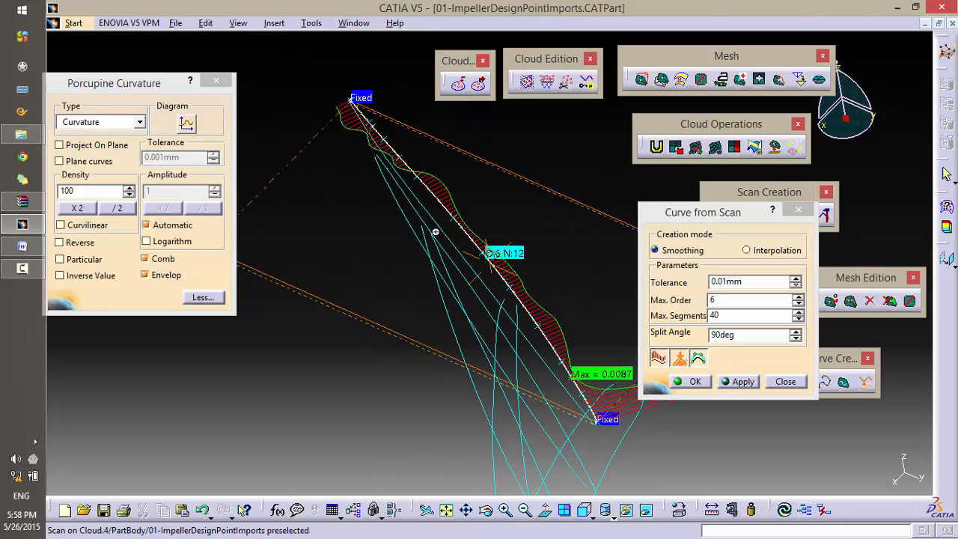
pyautogui.moveTo(533, 343); pyautogui.dragTo(402, 227, button='middle')
pyautogui.moveTo(461, 327); pyautogui.dragTo(475, 283, button='middle')
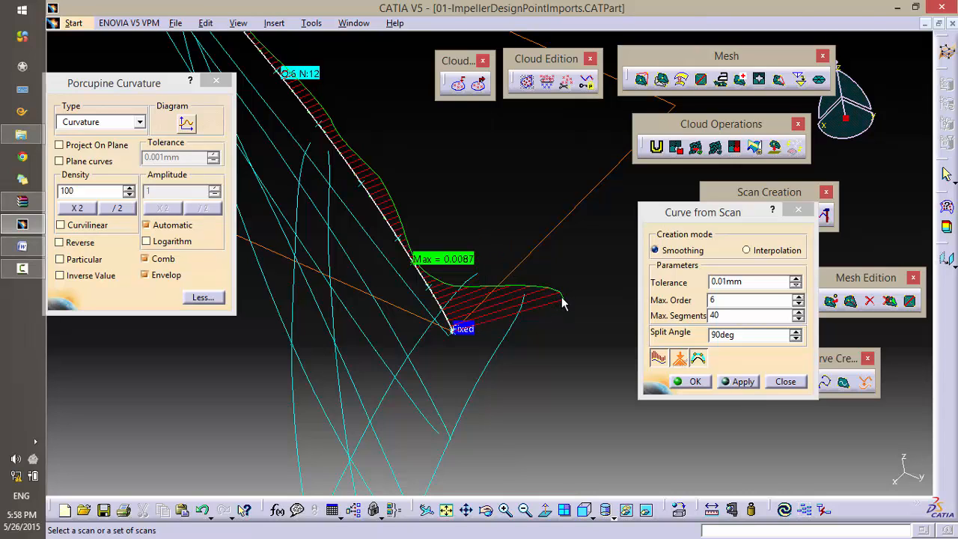
pyautogui.moveTo(444, 349); pyautogui.dragTo(428, 126, button='middle')
pyautogui.moveTo(339, 269); pyautogui.dragTo(350, 180, button='middle')
pyautogui.moveTo(410, 300); pyautogui.dragTo(581, 251, button='middle')
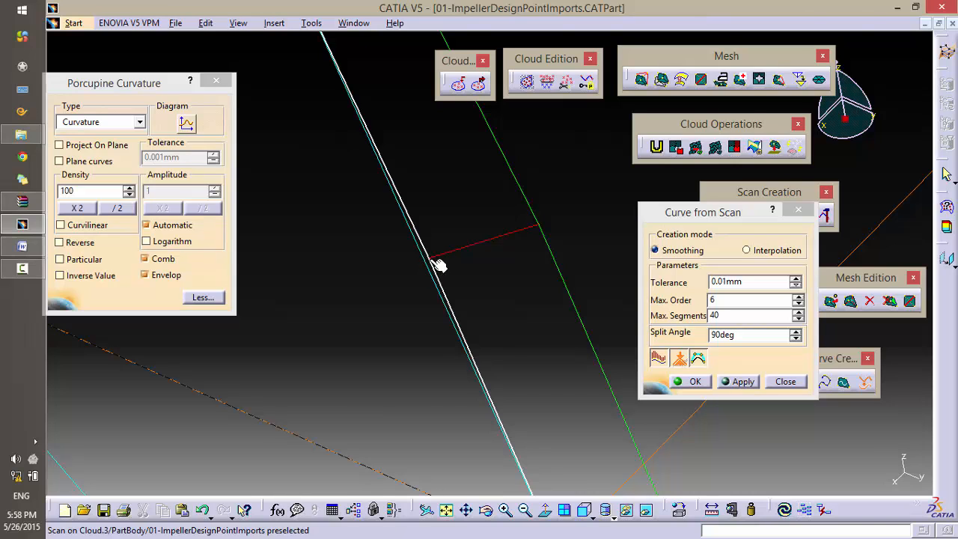
pyautogui.moveTo(467, 224); pyautogui.dragTo(428, 462, button='middle')
pyautogui.moveTo(492, 223); pyautogui.dragTo(477, 419, button='middle')
# Step: Apply the smoothing settings again and create the curve on the top blade section's upper scan
pyautogui.click(742, 386)
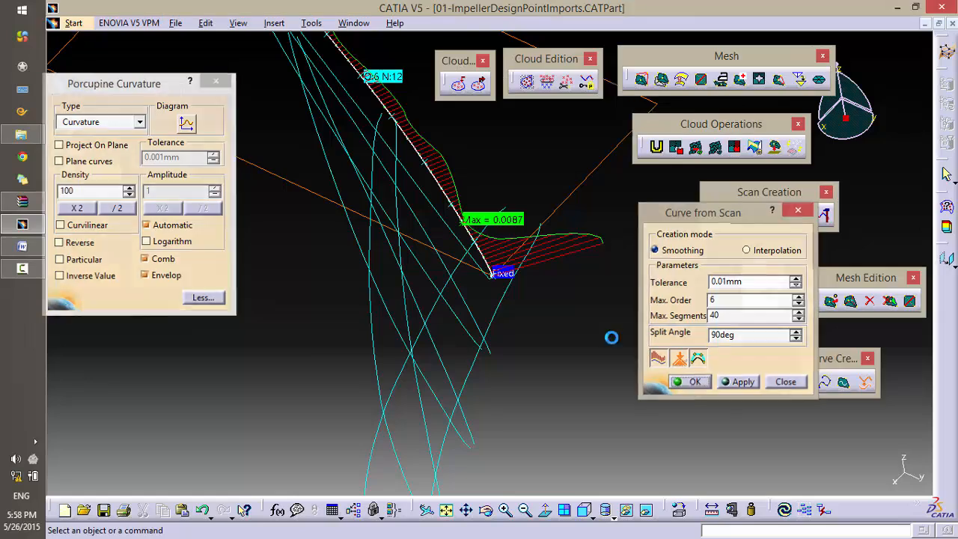
pyautogui.click(695, 386)
pyautogui.moveTo(561, 284); pyautogui.dragTo(452, 302, button='middle')
pyautogui.moveTo(447, 245); pyautogui.dragTo(587, 265, button='middle')
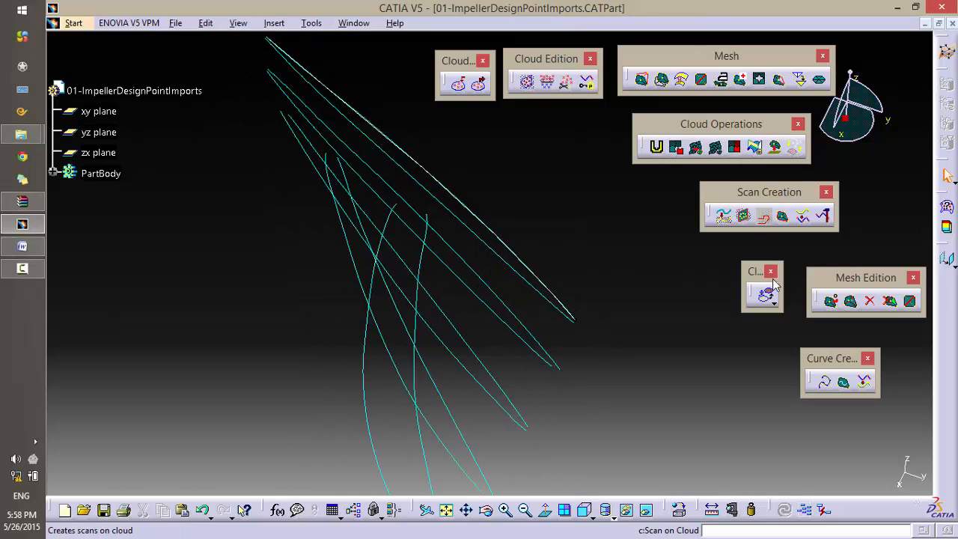
# Step: Create a smoothed curve from the top blade section's lower scan, keeping maximum order 6 and 40 segments
pyautogui.click(865, 383)
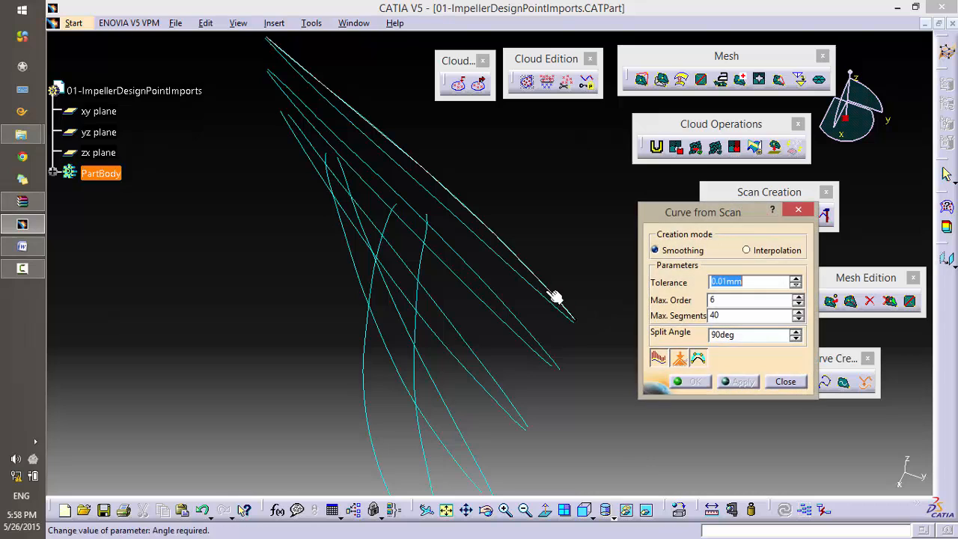
pyautogui.moveTo(511, 309); pyautogui.dragTo(498, 125, button='middle')
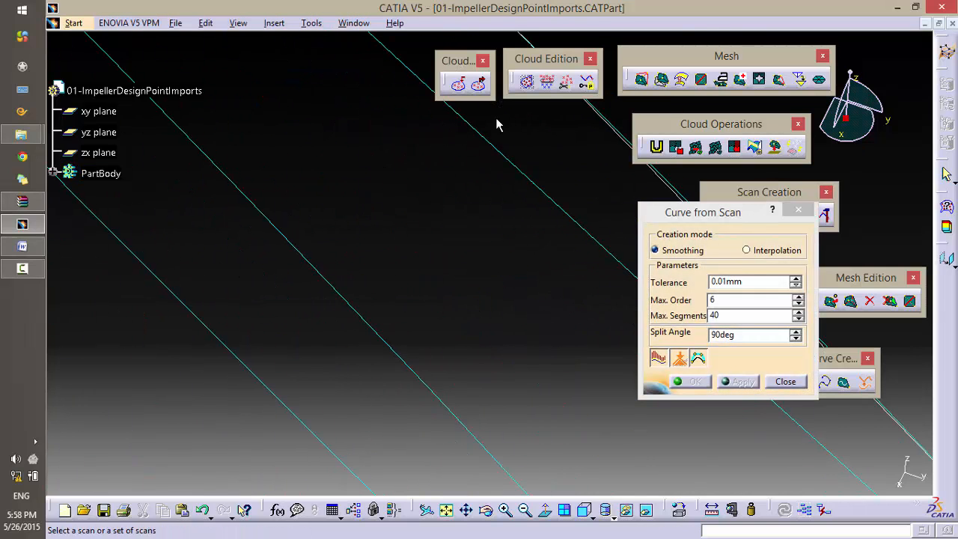
pyautogui.click(538, 186)
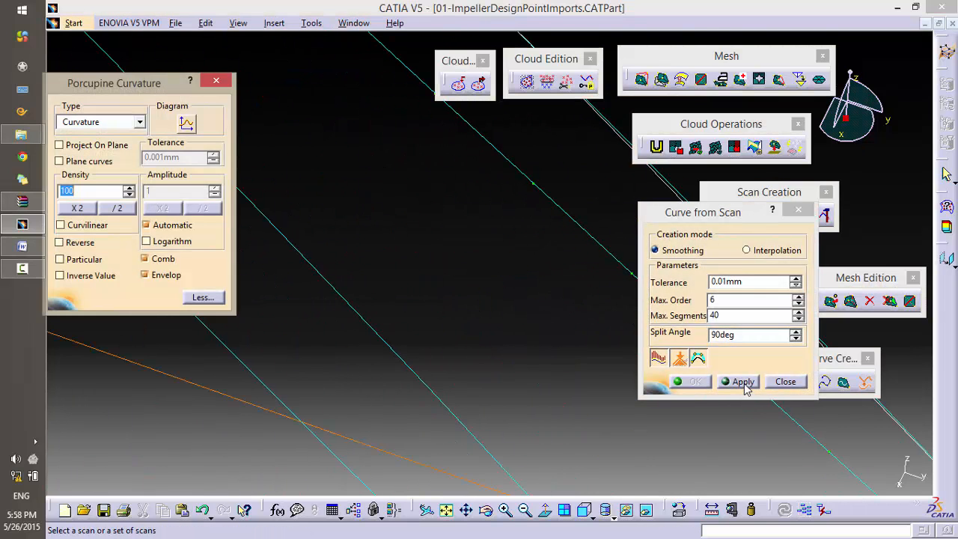
pyautogui.click(744, 382)
pyautogui.click(694, 382)
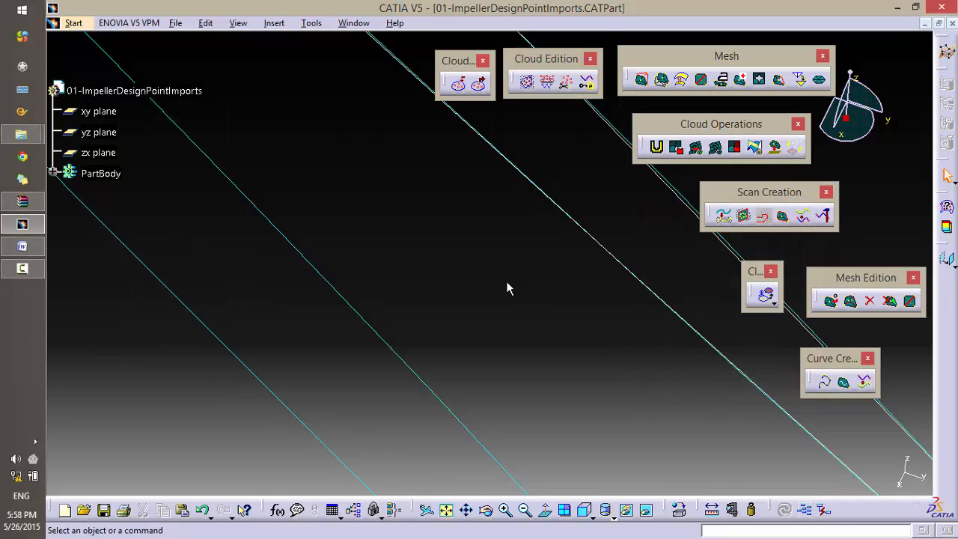
# Step: Compare the created curves with their scans up close, then look over the remaining blade sections
pyautogui.moveTo(480, 278); pyautogui.dragTo(607, 243, button='middle')
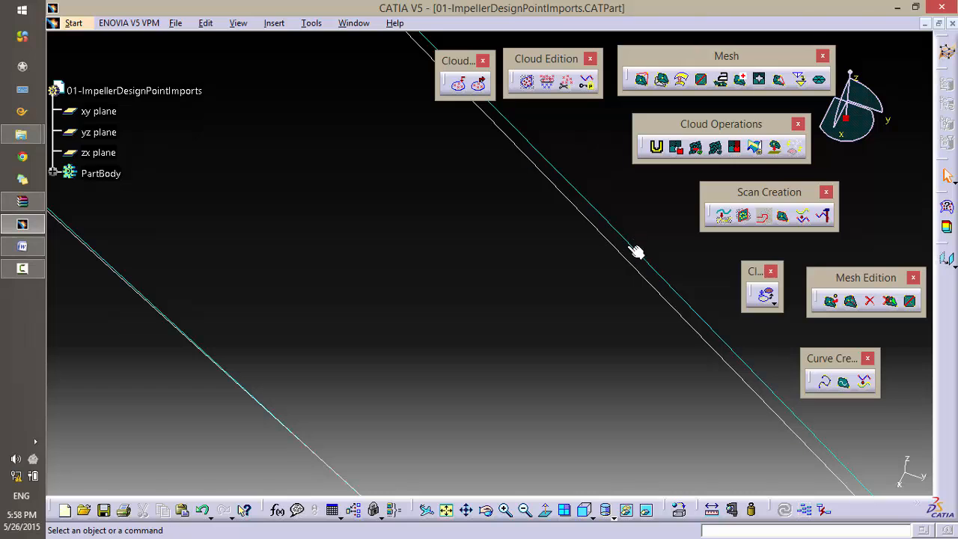
pyautogui.moveTo(698, 328)
pyautogui.mouseDown(button='middle')
pyautogui.moveTo(708, 248)
pyautogui.moveTo(499, 361)
pyautogui.moveTo(541, 321)
pyautogui.moveTo(532, 349)
pyautogui.moveTo(543, 350)
pyautogui.mouseUp(button='middle')
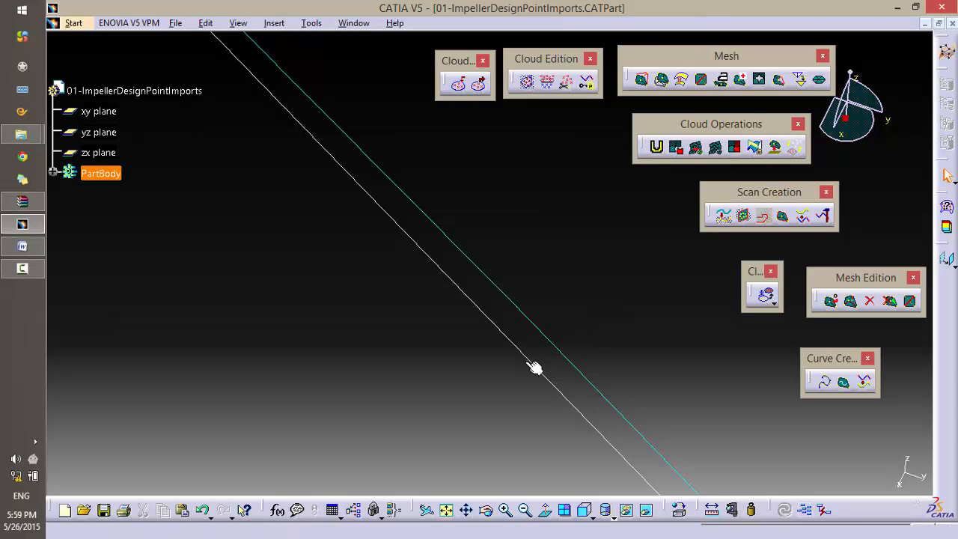
pyautogui.click(612, 294)
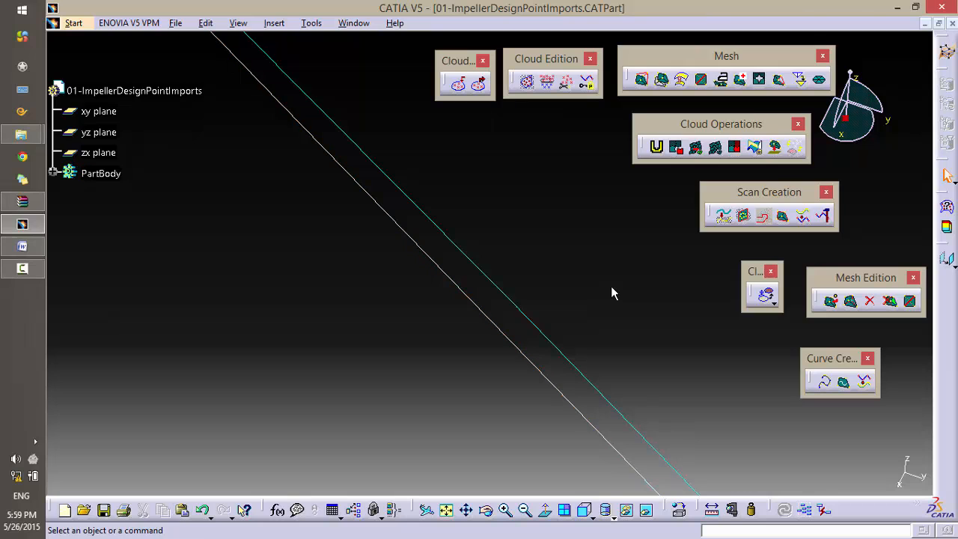
pyautogui.moveTo(599, 263); pyautogui.dragTo(545, 373, button='middle')
pyautogui.moveTo(560, 330); pyautogui.dragTo(574, 188, button='middle')
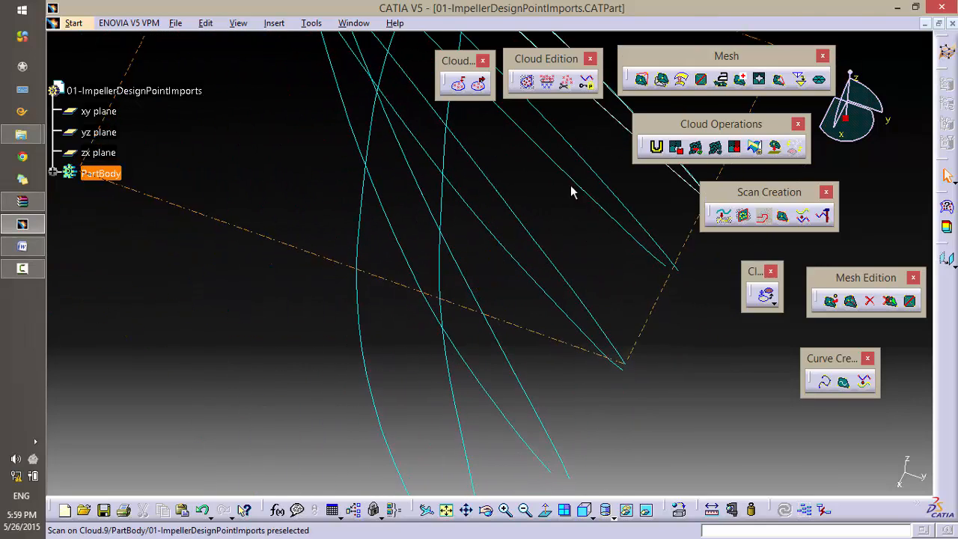
# Step: Create a smoothed curve from the straighter scan of the lowest blade section with 0.01 mm tolerance and maximum order 6
pyautogui.moveTo(505, 274); pyautogui.dragTo(574, 252, button='middle')
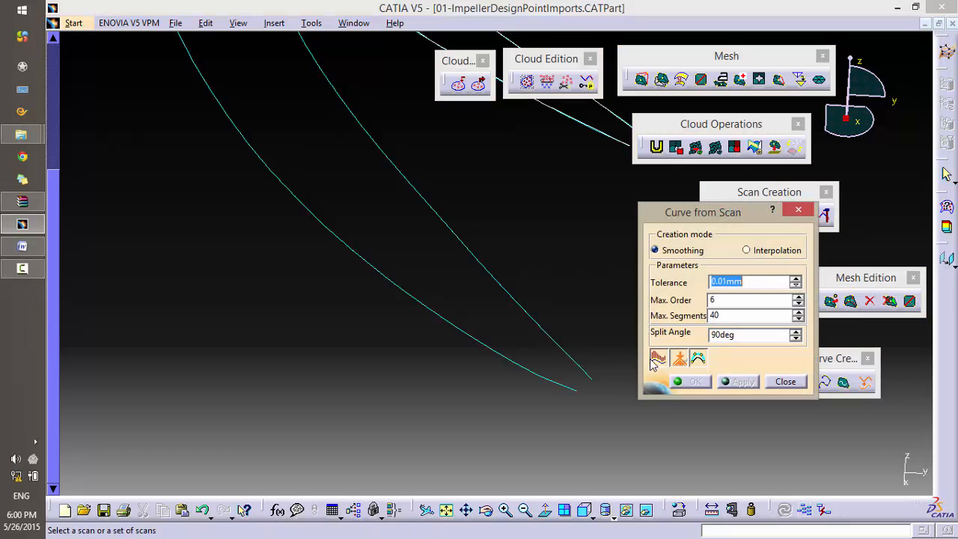
pyautogui.click(573, 360)
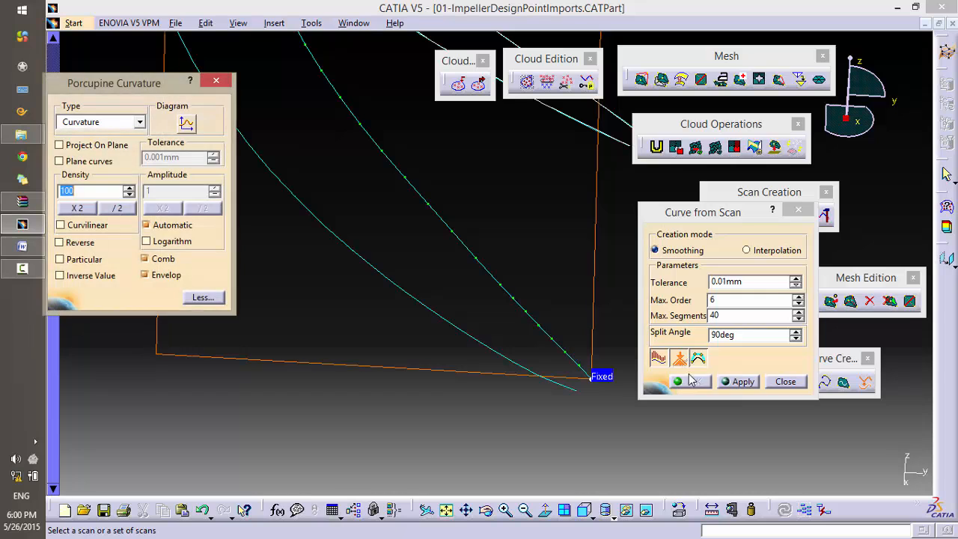
pyautogui.click(740, 382)
pyautogui.click(689, 382)
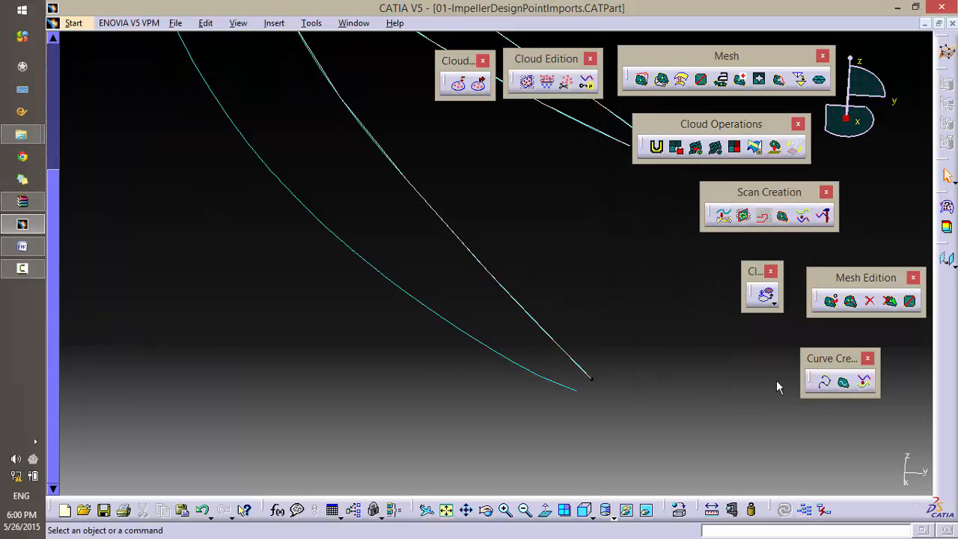
# Step: Create a smoothed curve from the remaining, more strongly bowed scan of the lowest blade section with the same settings
pyautogui.click(865, 384)
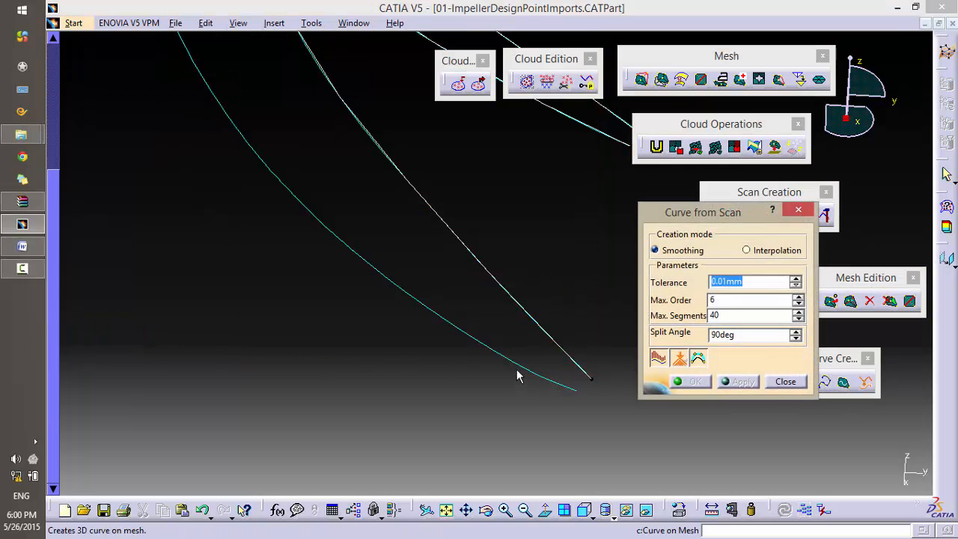
pyautogui.moveTo(348, 291); pyautogui.dragTo(376, 359, button='middle')
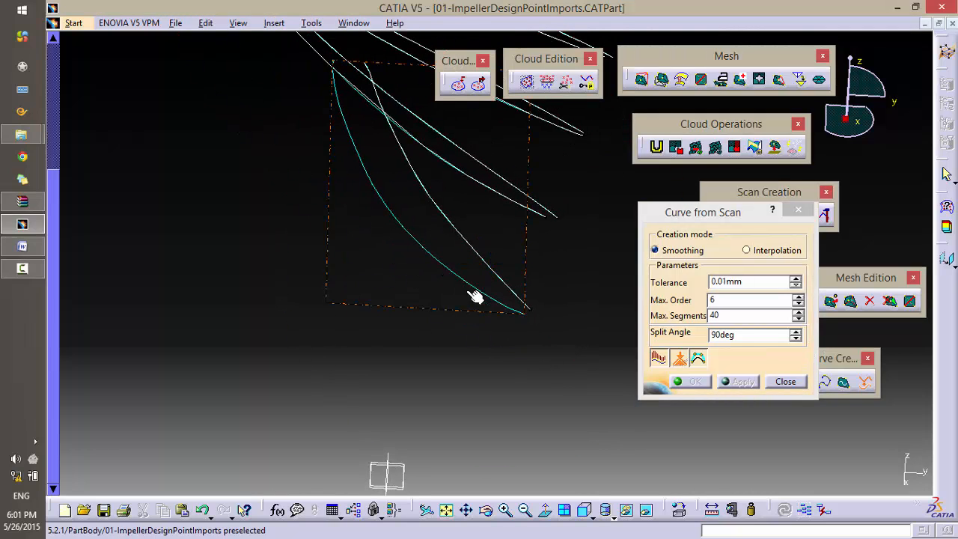
pyautogui.keyDown('ctrl'); pyautogui.moveTo(476, 297); pyautogui.dragTo(438, 349, button='middle'); pyautogui.keyUp('ctrl')
pyautogui.click(437, 359)
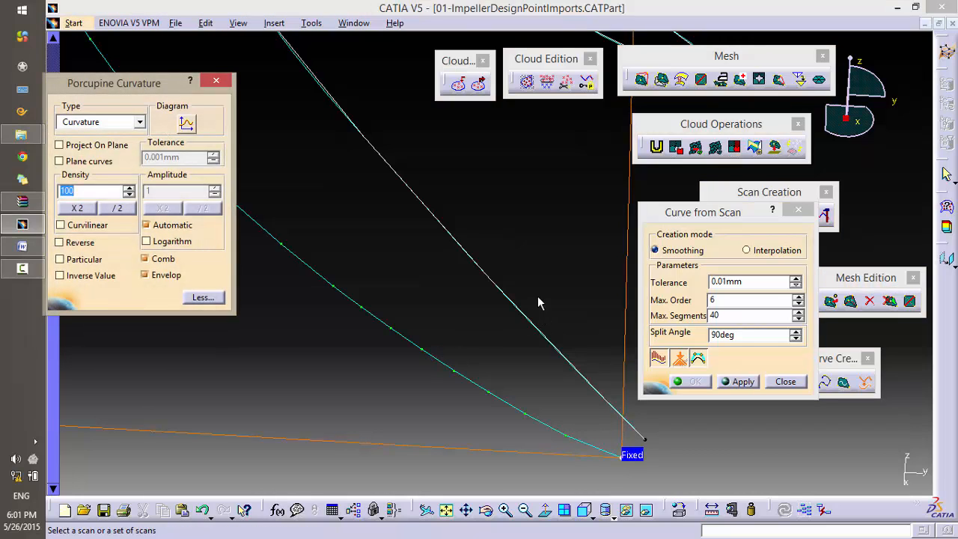
pyautogui.click(748, 382)
pyautogui.click(695, 381)
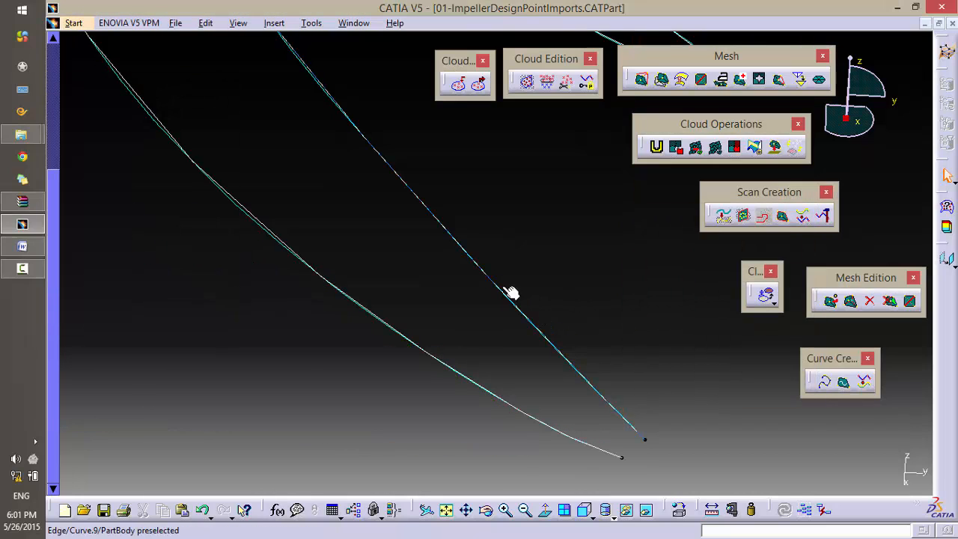
# Step: Bring all blade curves into view, display the specification tree and expand PartBody
pyautogui.keyDown('ctrl'); pyautogui.moveTo(509, 291); pyautogui.dragTo(476, 327, button='middle'); pyautogui.keyUp('ctrl')
pyautogui.keyDown('ctrl'); pyautogui.moveTo(401, 369); pyautogui.dragTo(412, 292, button='middle'); pyautogui.keyUp('ctrl')
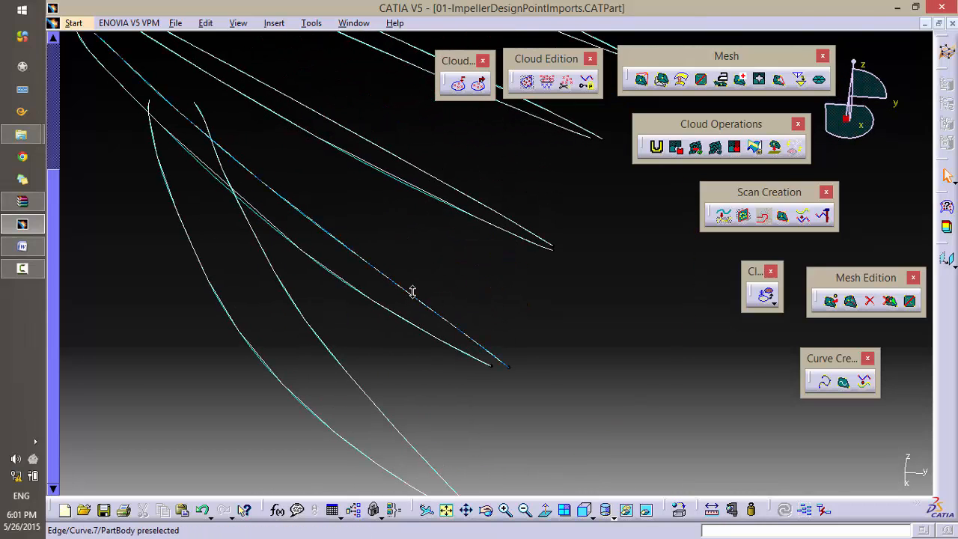
pyautogui.keyDown('ctrl'); pyautogui.moveTo(291, 408); pyautogui.dragTo(302, 424, button='middle'); pyautogui.keyUp('ctrl')
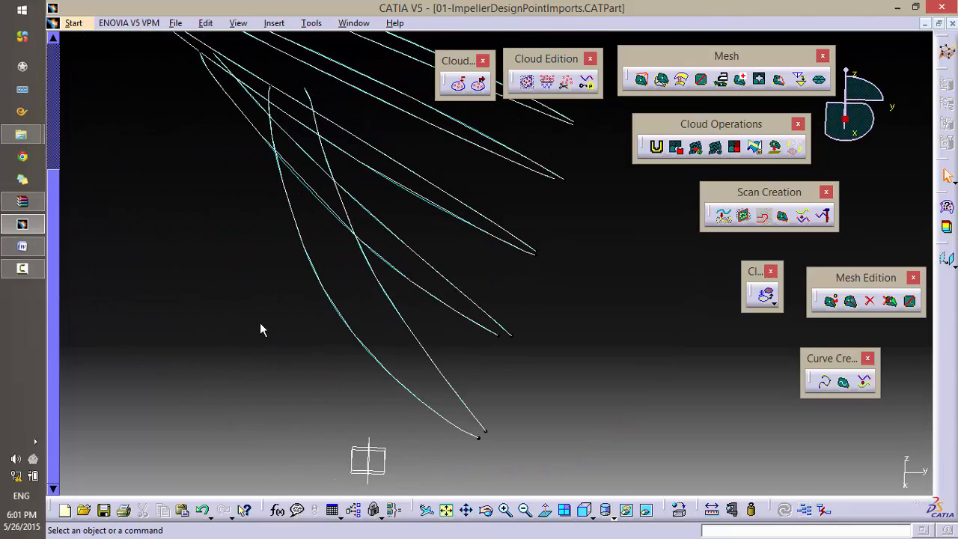
pyautogui.press('F3')
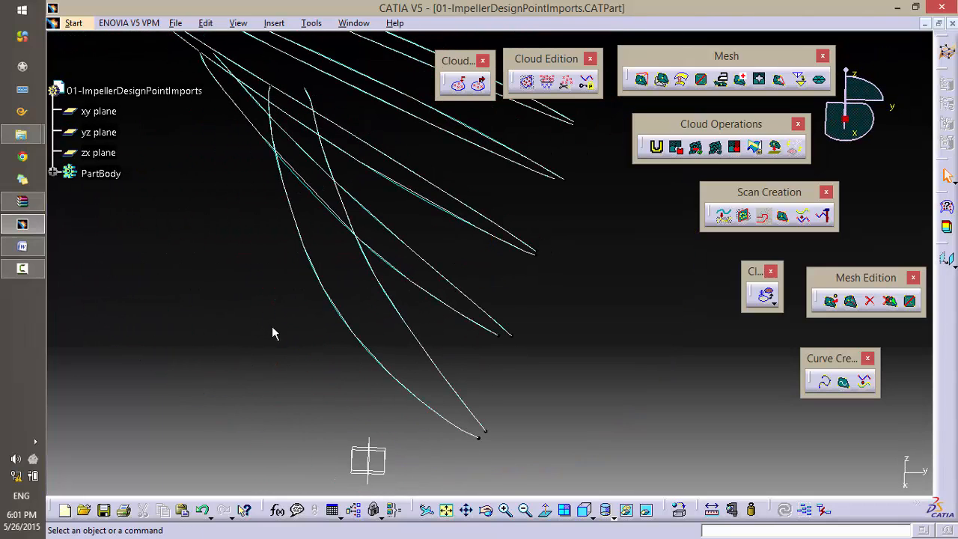
pyautogui.click(54, 173)
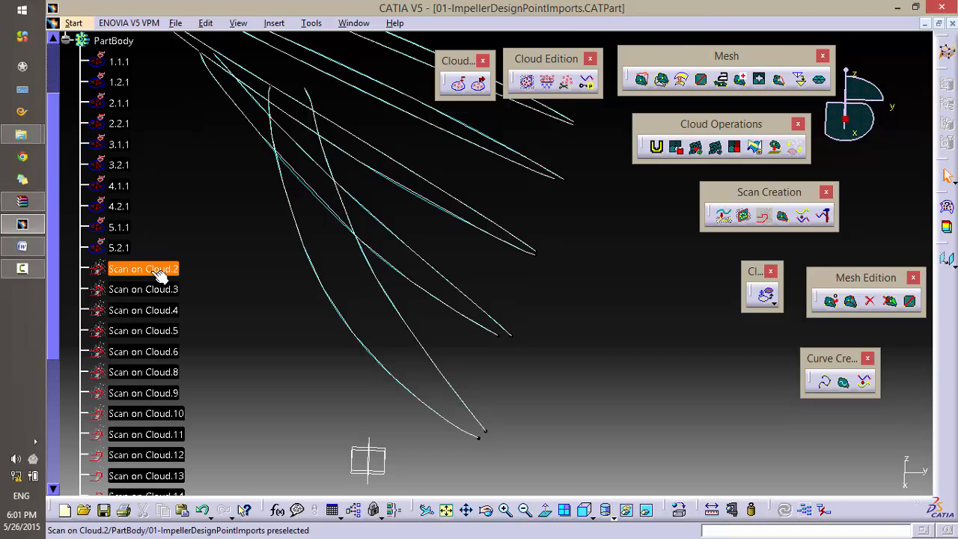
# Step: Select Scan on Cloud.2 through Scan on Cloud.14 in the tree and hide them
pyautogui.click(159, 275)
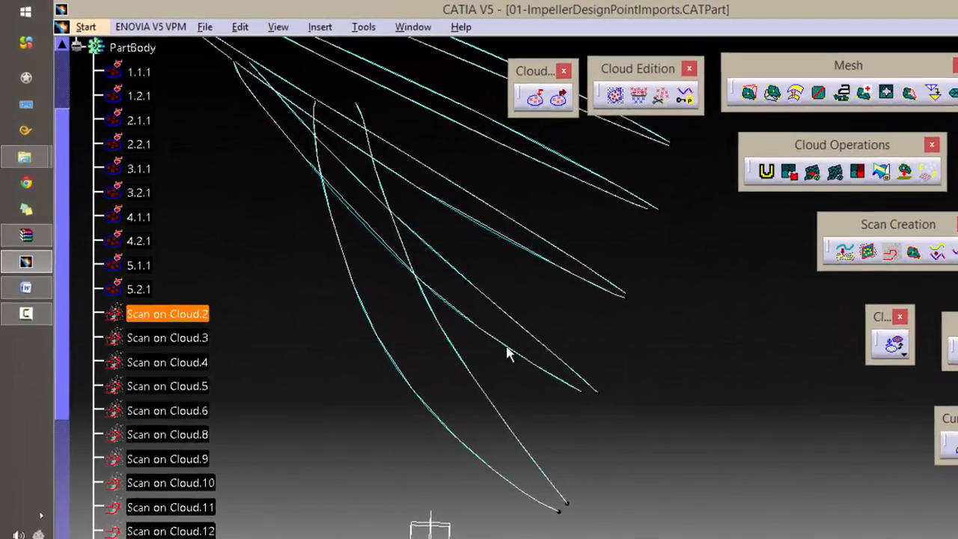
pyautogui.scroll(3, 226, 296)
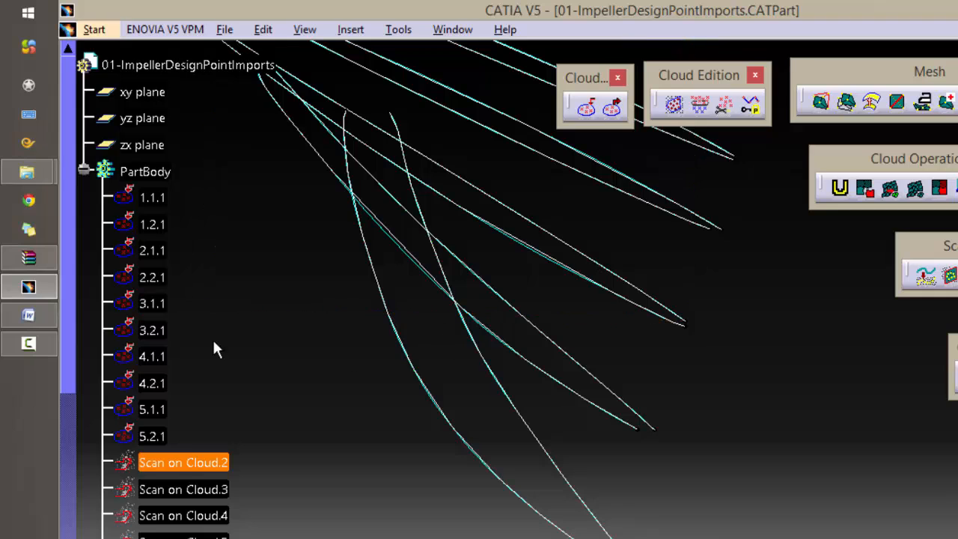
pyautogui.scroll(-3, 215, 350)
pyautogui.scroll(-1, 173, 318)
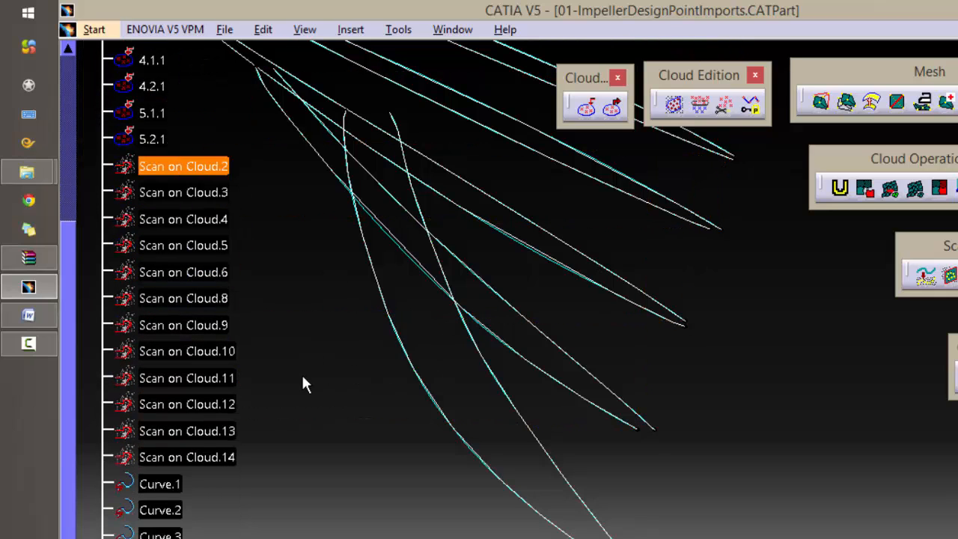
pyautogui.keyDown('shift'); pyautogui.click(214, 456); pyautogui.keyUp('shift')
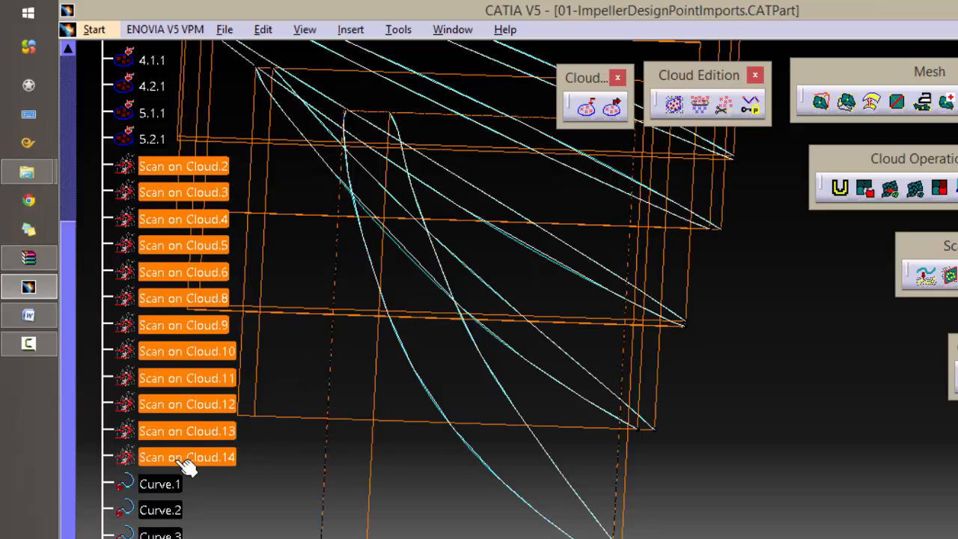
pyautogui.rightClick(179, 463)
pyautogui.click(262, 149)
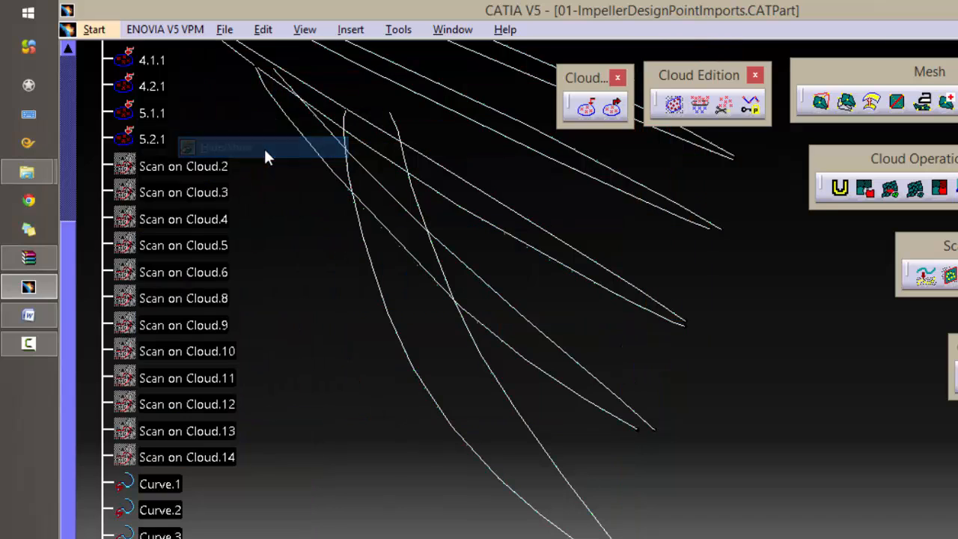
# Step: Examine the shape and end points of the blade curves without the scans
pyautogui.moveTo(625, 362); pyautogui.dragTo(627, 300, button='middle')
pyautogui.moveTo(449, 479); pyautogui.dragTo(681, 271, button='middle')
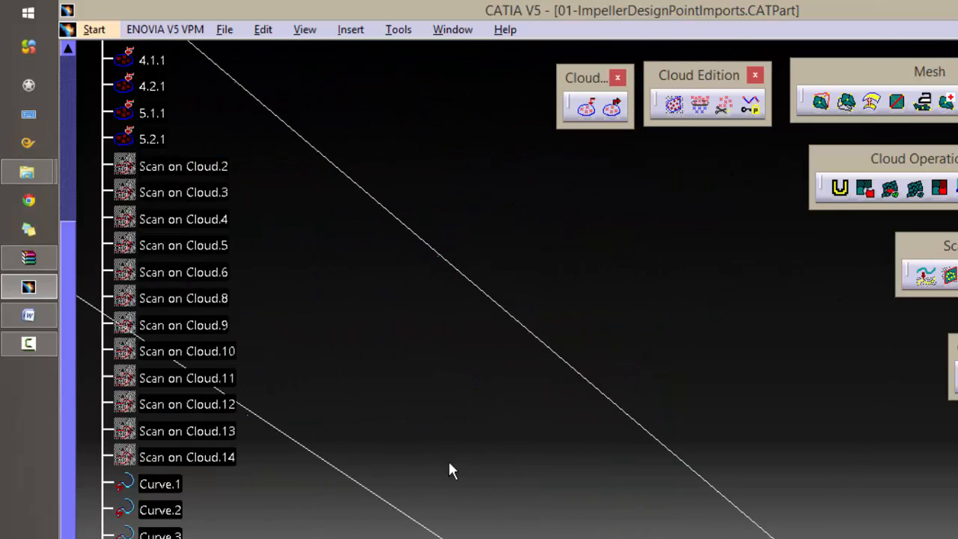
pyautogui.moveTo(549, 392); pyautogui.dragTo(498, 413, button='middle')
pyautogui.scroll(-5, 512, 422)
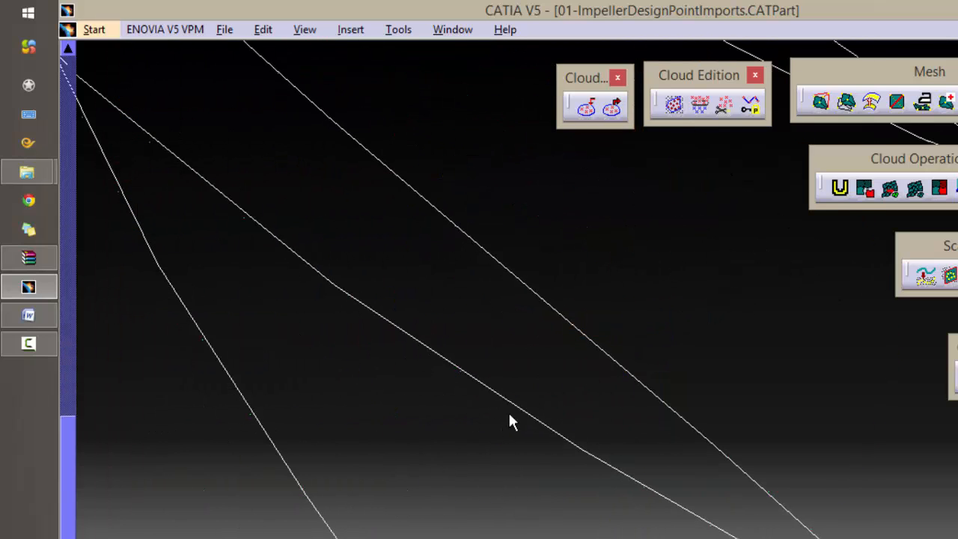
pyautogui.moveTo(593, 357); pyautogui.dragTo(634, 159, button='middle')
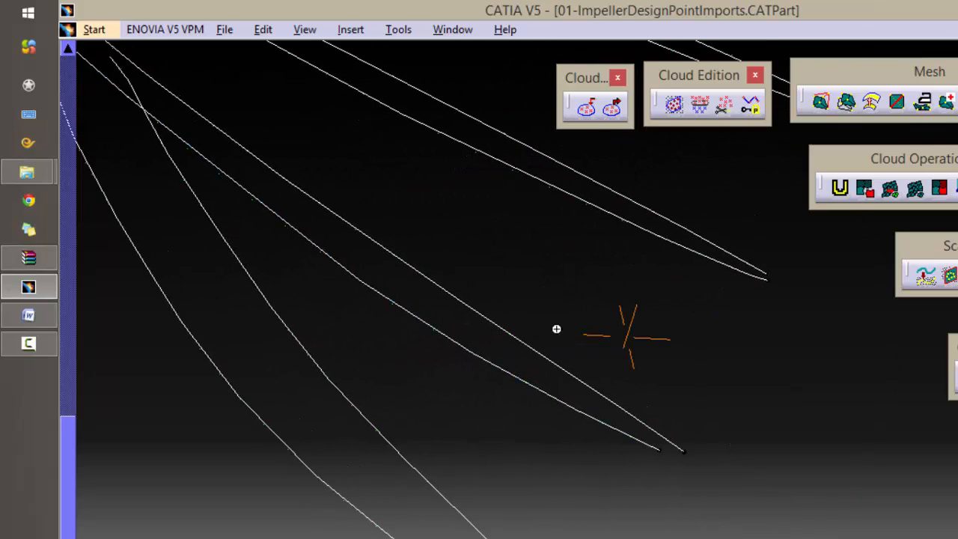
pyautogui.moveTo(556, 329); pyautogui.dragTo(518, 431, button='middle')
# Step: Select the imported point clouds 1.1.1 through 5.2.1 under PartBody and hide them
pyautogui.scroll(5, 518, 431)
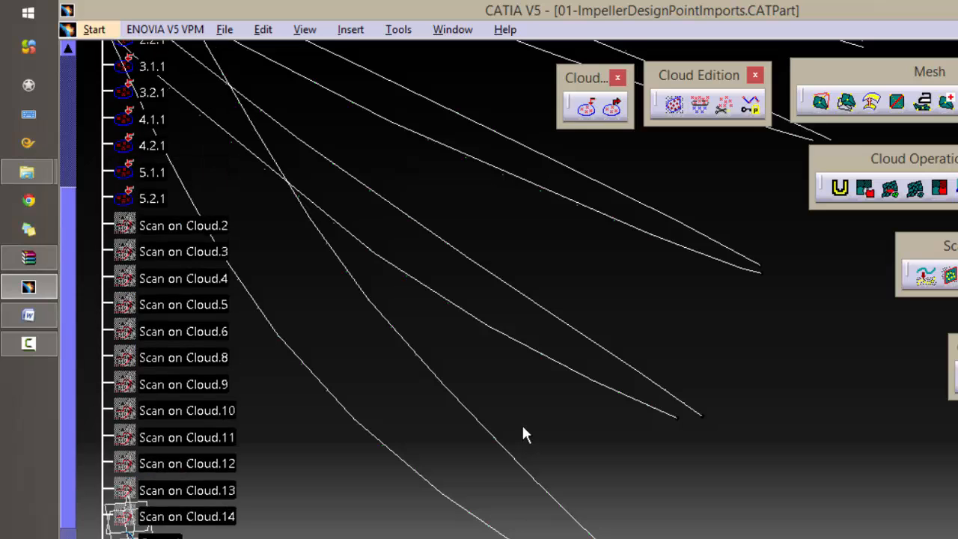
pyautogui.scroll(6, 524, 426)
pyautogui.click(137, 196)
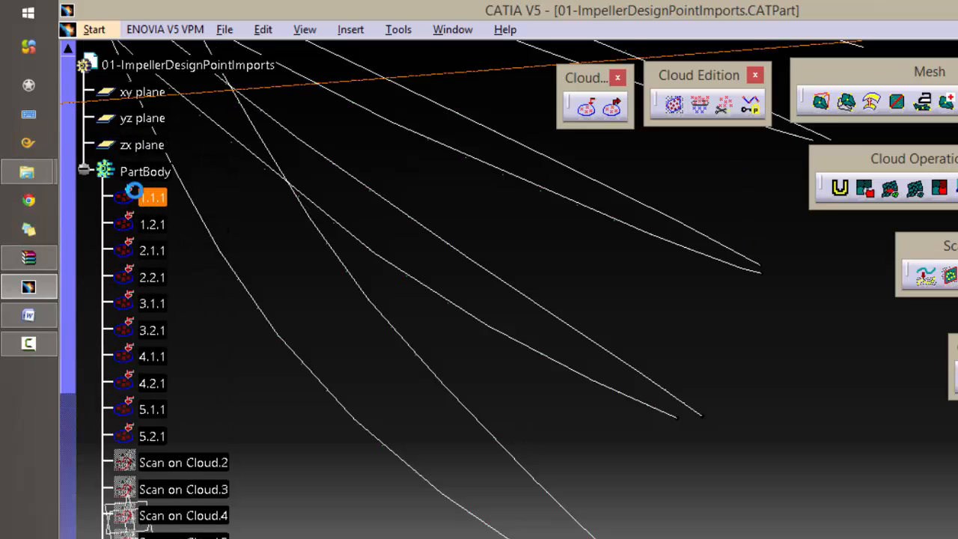
pyautogui.keyDown('shift'); pyautogui.click(138, 436); pyautogui.keyUp('shift')
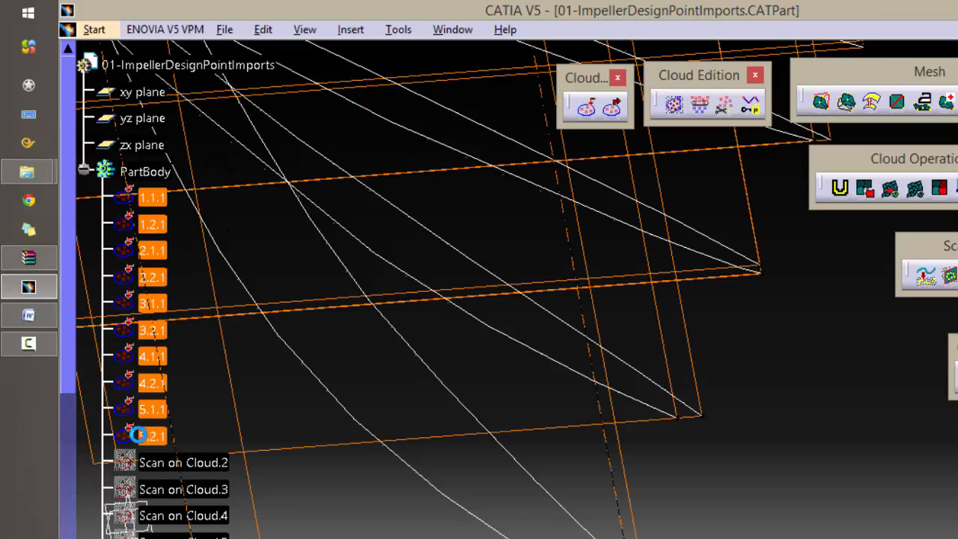
pyautogui.rightClick(150, 441)
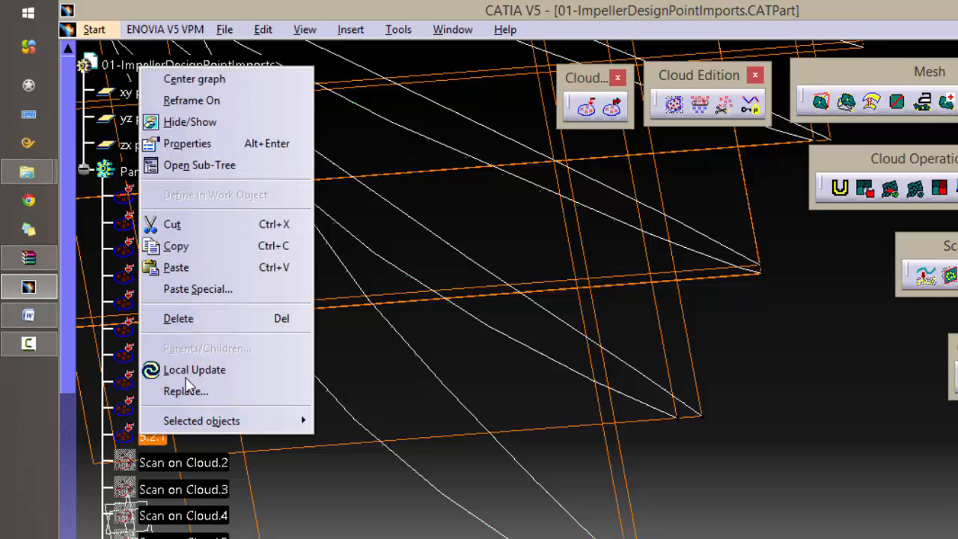
pyautogui.click(229, 121)
# Step: Examine the remaining blade curves and how the two curves of each section pair up
pyautogui.moveTo(507, 317); pyautogui.dragTo(509, 391, button='middle')
pyautogui.scroll(-10, 534, 342)
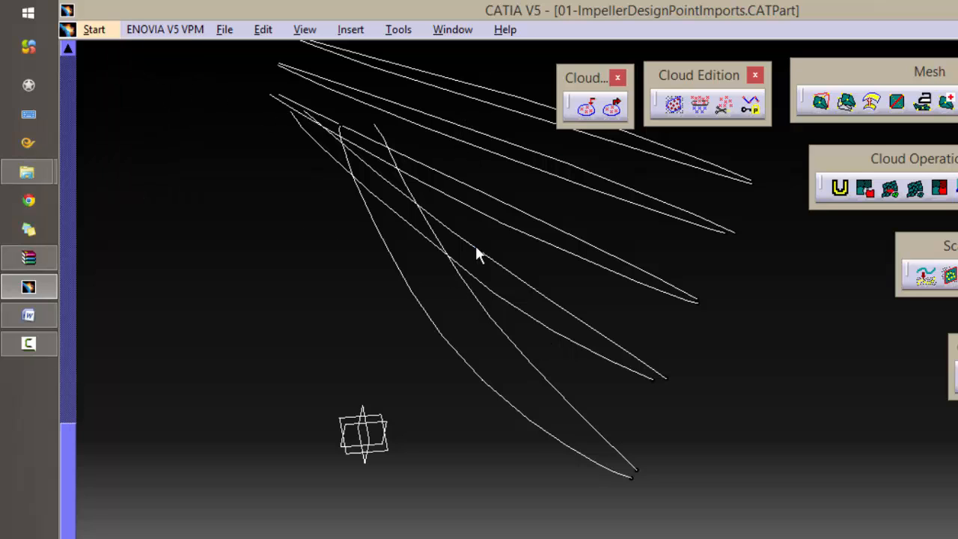
pyautogui.moveTo(761, 363); pyautogui.dragTo(580, 315, button='middle')
pyautogui.moveTo(586, 423); pyautogui.dragTo(626, 470, button='middle')
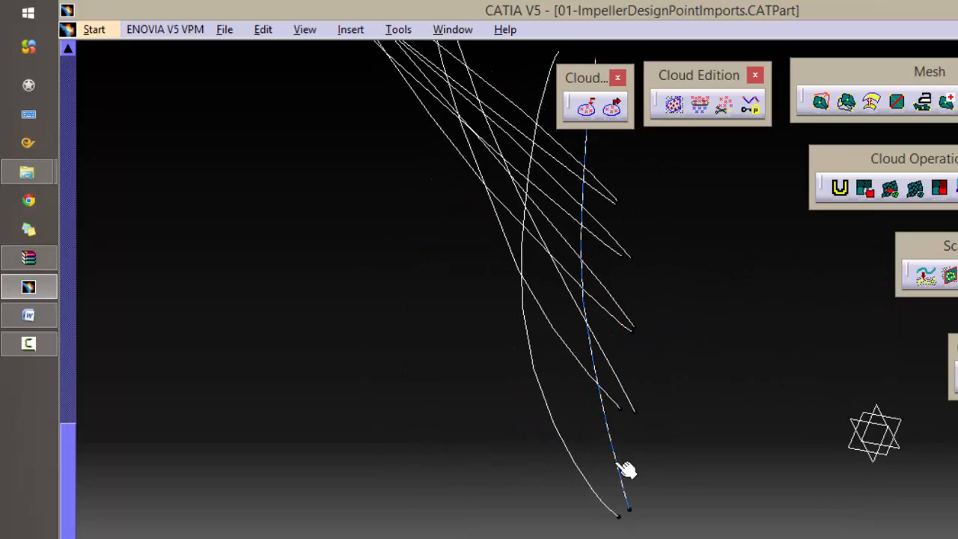
pyautogui.click(631, 380)
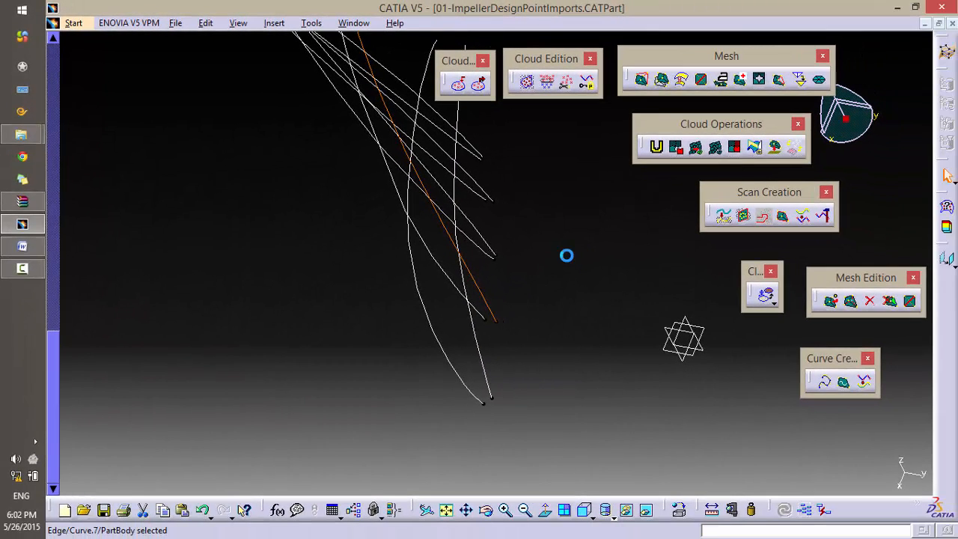
pyautogui.click(441, 338)
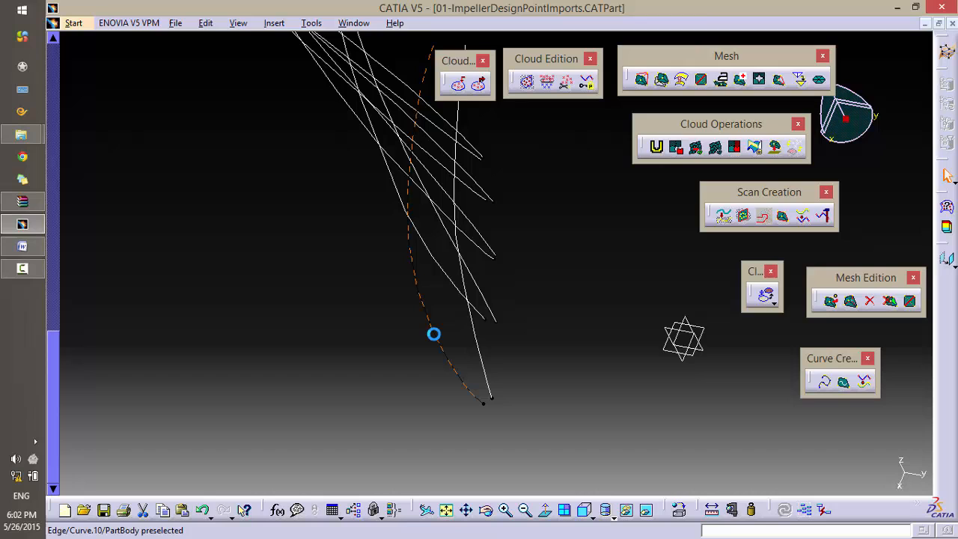
pyautogui.click(338, 237)
# Step: Switch to the Generative Shape Design workbench
pyautogui.click(73, 24)
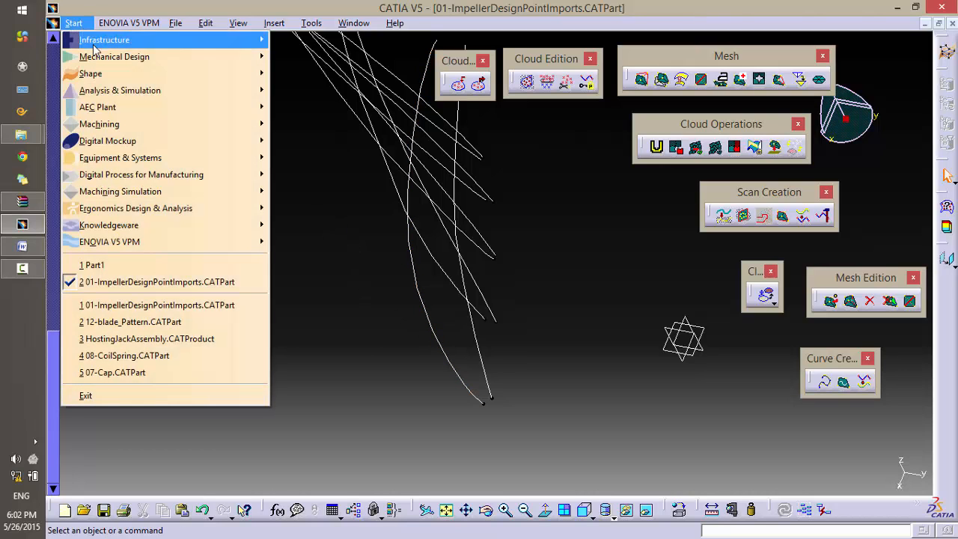
pyautogui.moveTo(109, 75)
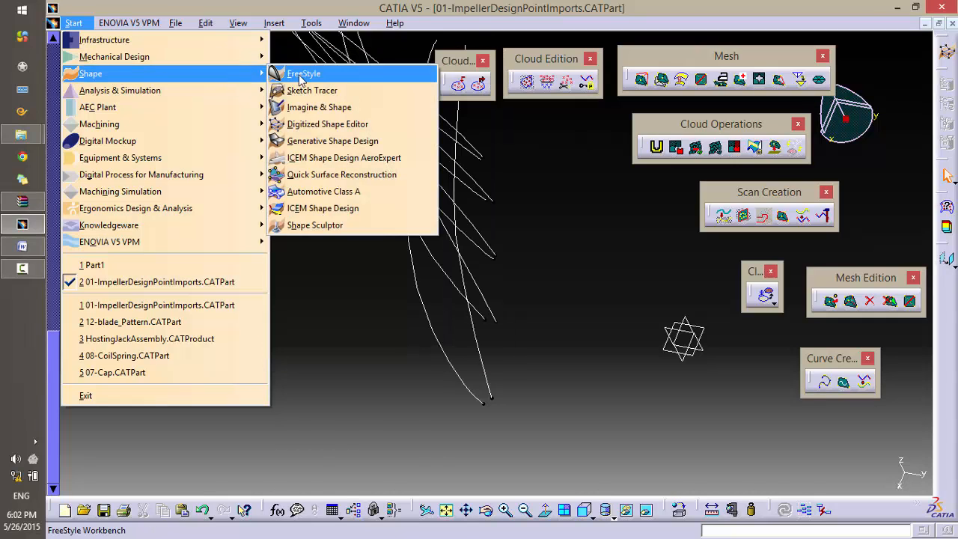
pyautogui.click(337, 142)
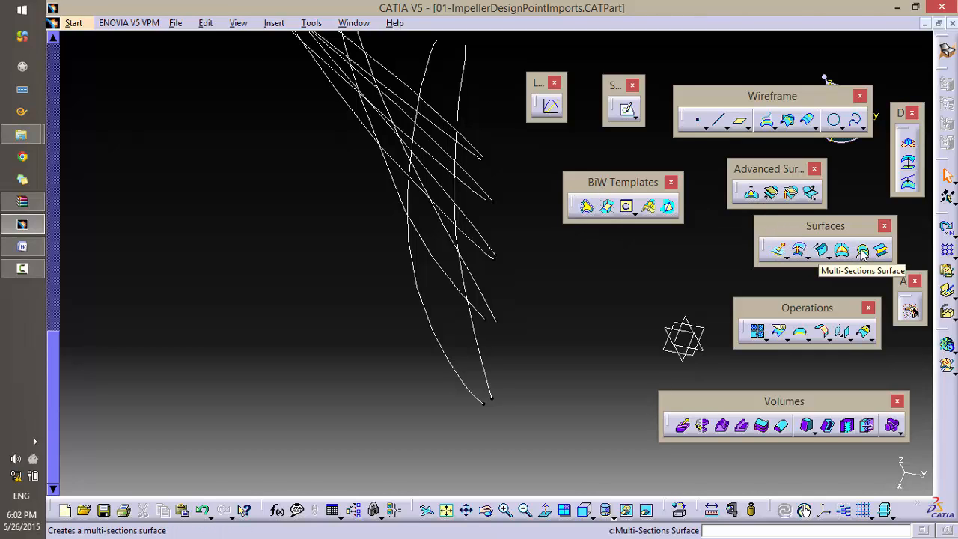
# Step: Start a multi-sections surface and add Curve.1, Curve.3, Curve.5, Curve.7 and Curve.9 as its sections in that order
pyautogui.click(274, 23)
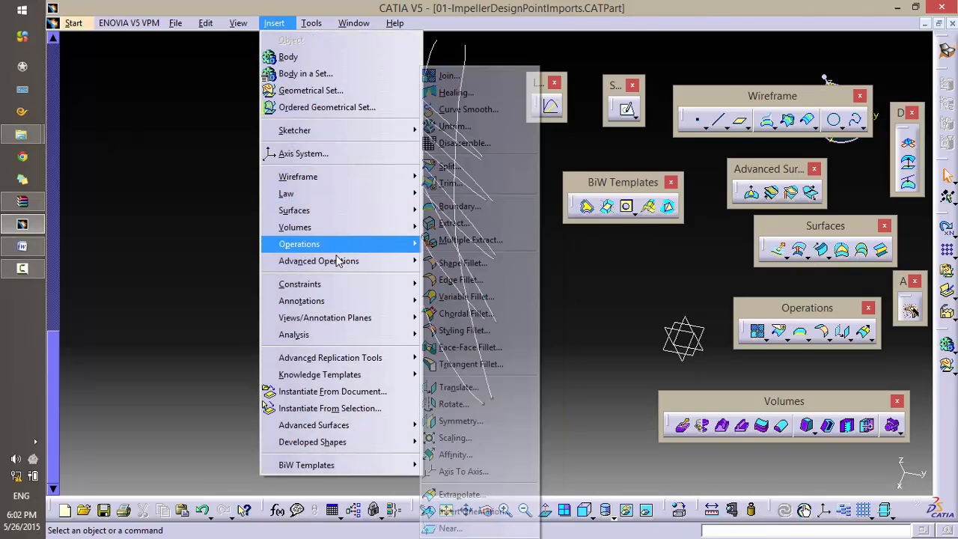
pyautogui.moveTo(337, 215)
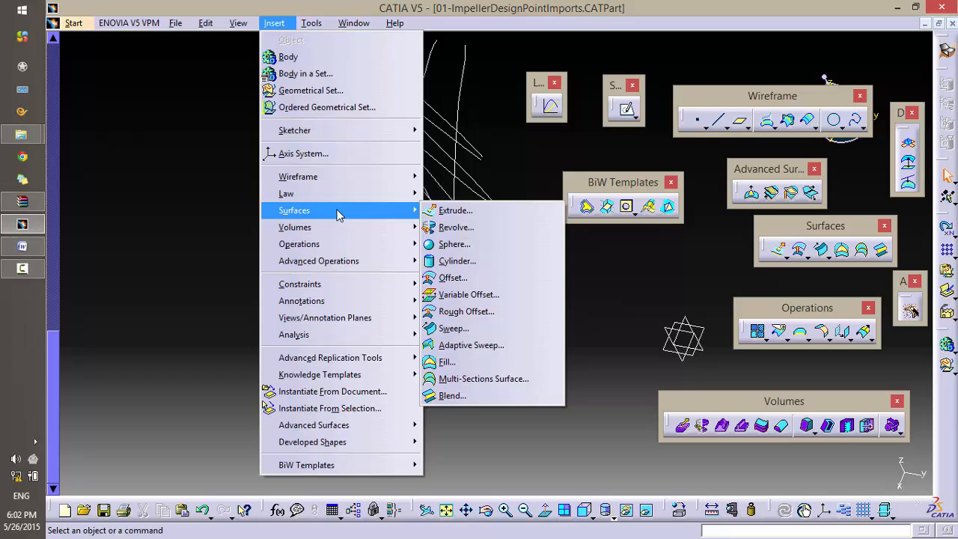
pyautogui.click(464, 379)
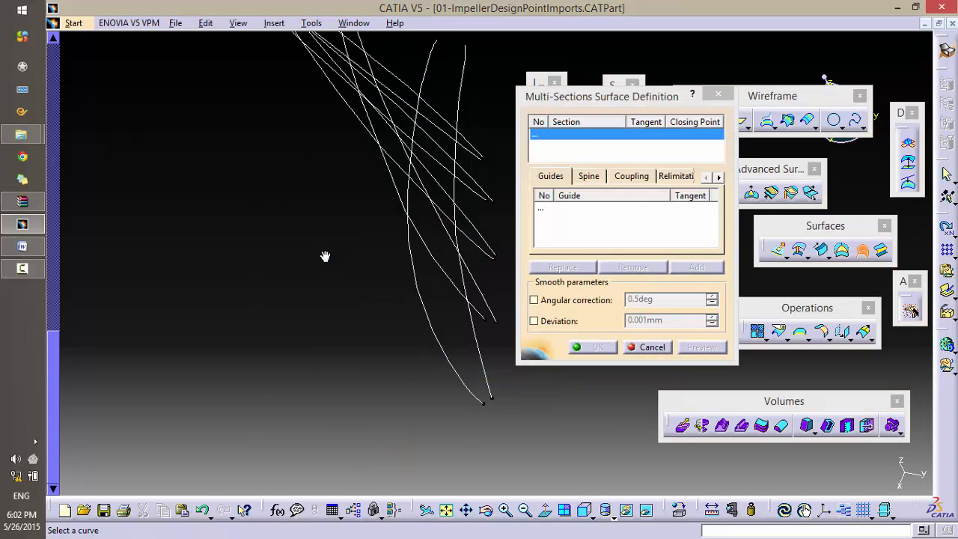
pyautogui.moveTo(325, 257); pyautogui.dragTo(340, 387, button='middle')
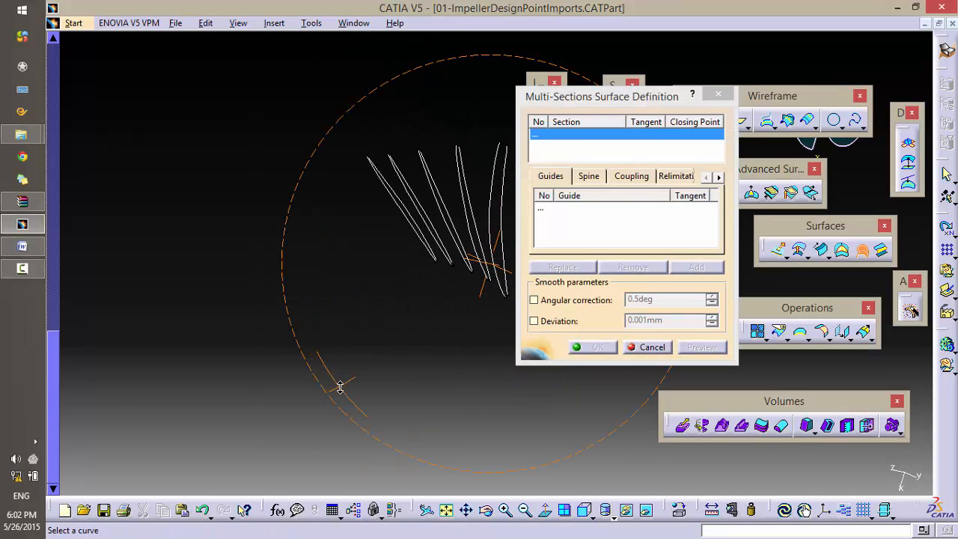
pyautogui.moveTo(428, 309); pyautogui.dragTo(325, 321, button='middle')
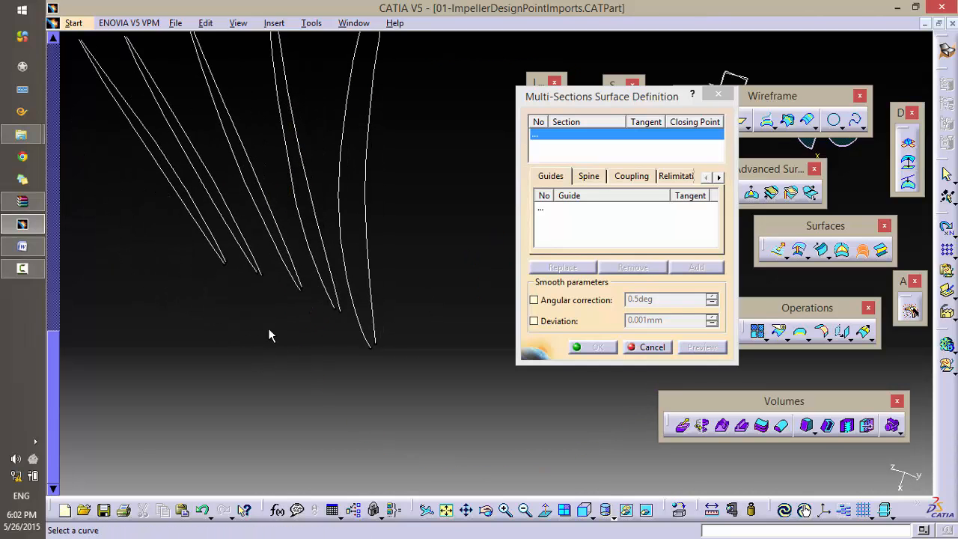
pyautogui.click(205, 210)
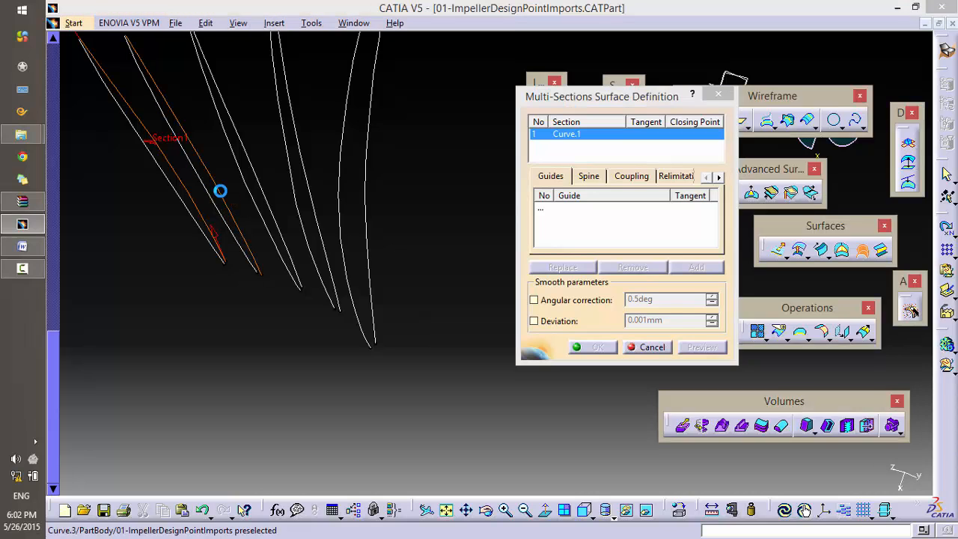
pyautogui.click(218, 190)
pyautogui.click(275, 202)
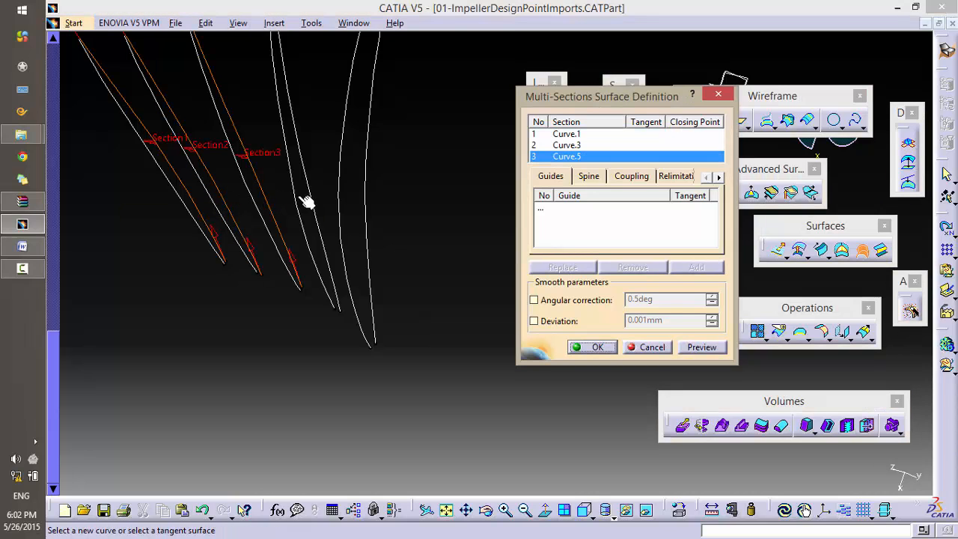
pyautogui.click(310, 189)
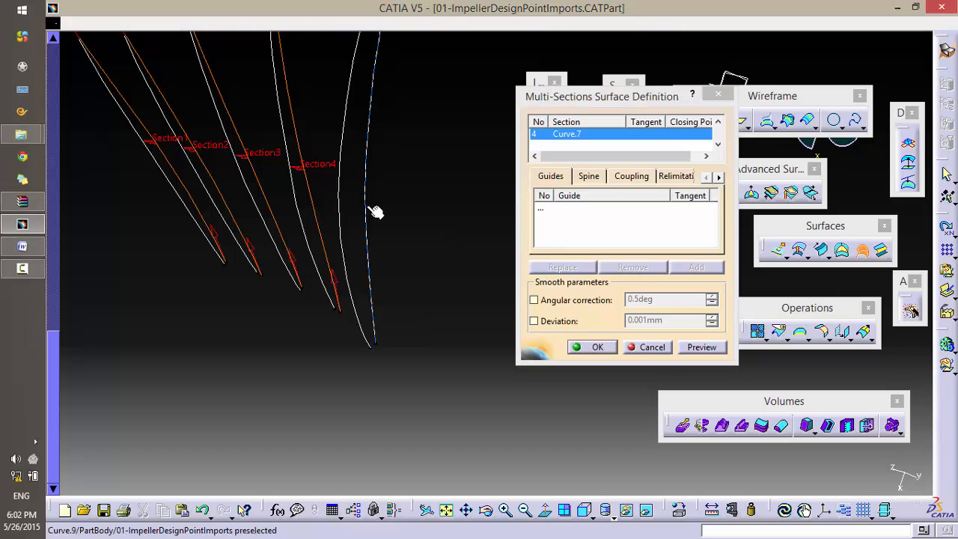
pyautogui.click(373, 211)
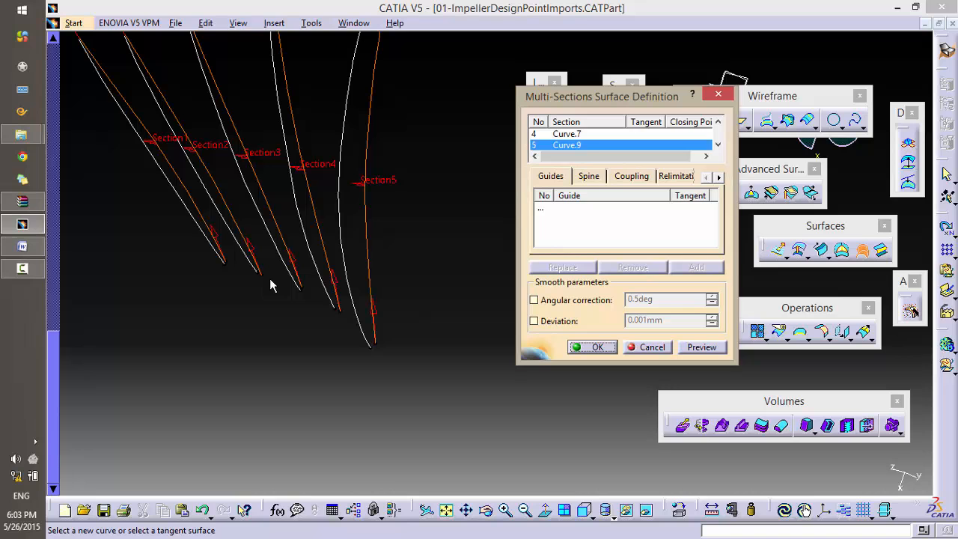
# Step: Preview the multi-sections surface through the odd-numbered curves and create it as the first blade face
pyautogui.moveTo(278, 298); pyautogui.dragTo(552, 237, button='middle')
pyautogui.click(683, 347)
pyautogui.click(591, 348)
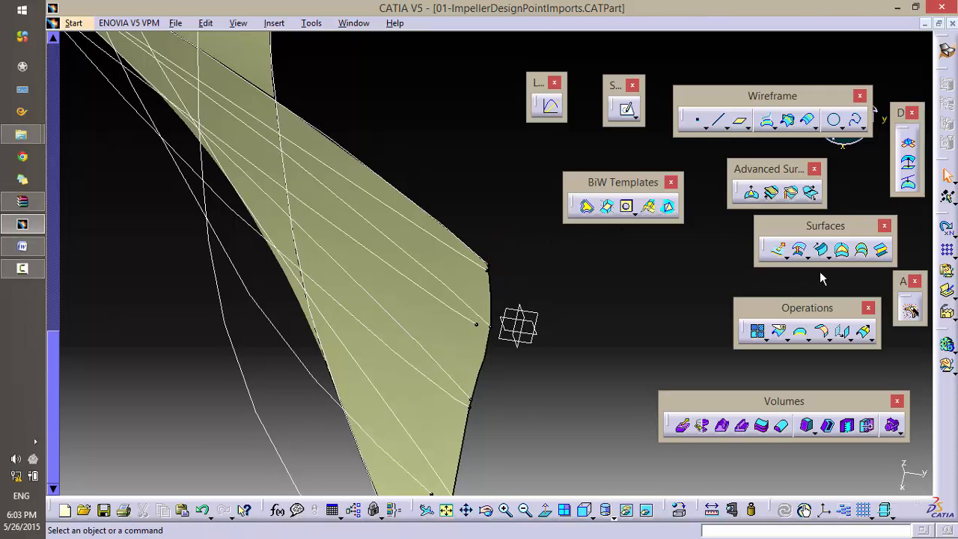
# Step: Start a second multi-sections surface with Curve.2, Curve.4, Curve.6, Curve.8 and Curve.10 as its sections in that order
pyautogui.click(864, 252)
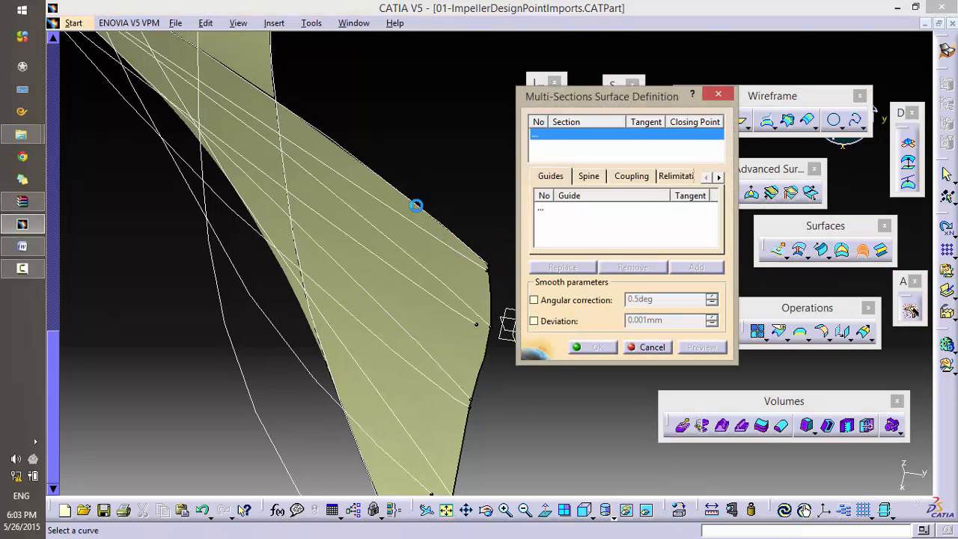
pyautogui.moveTo(412, 214); pyautogui.dragTo(365, 104, button='middle')
pyautogui.click(466, 201)
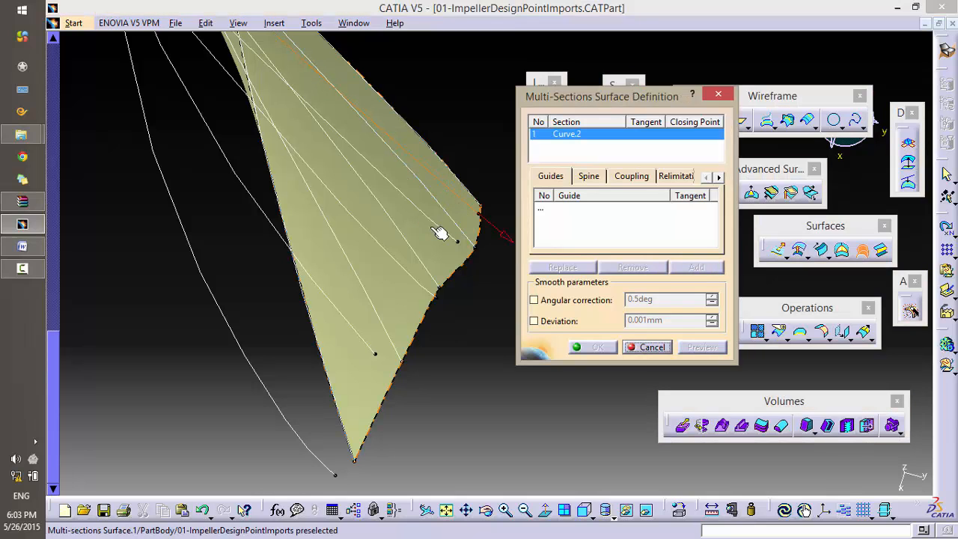
pyautogui.click(445, 230)
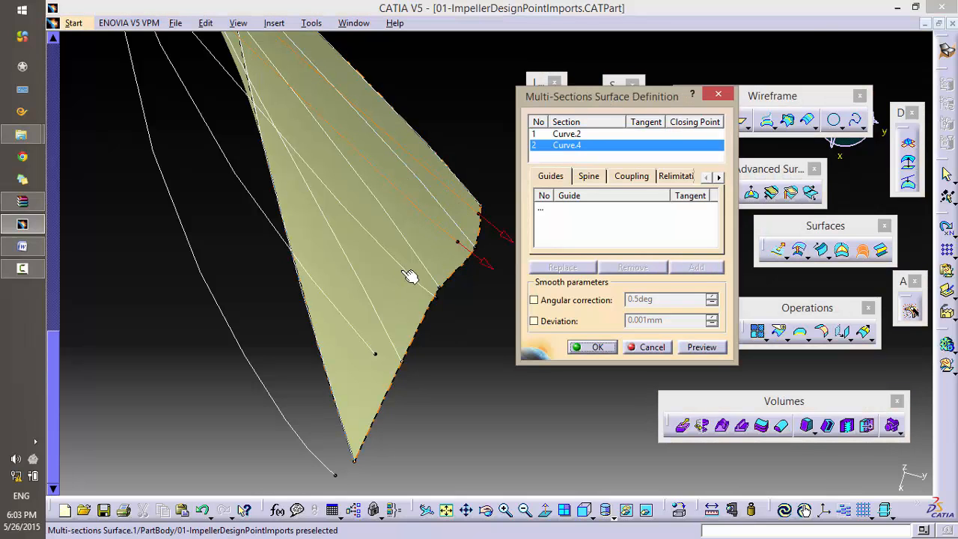
pyautogui.click(412, 274)
pyautogui.click(355, 330)
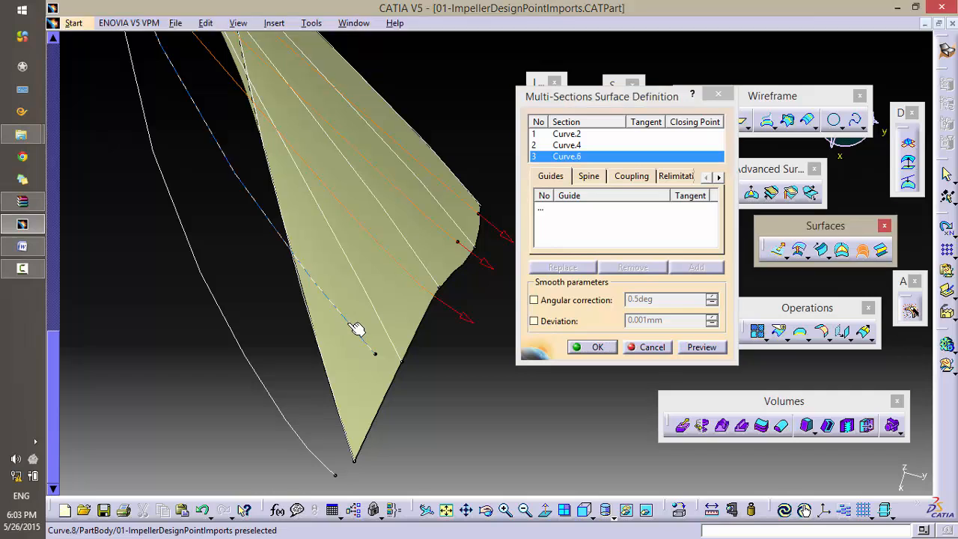
pyautogui.click(281, 418)
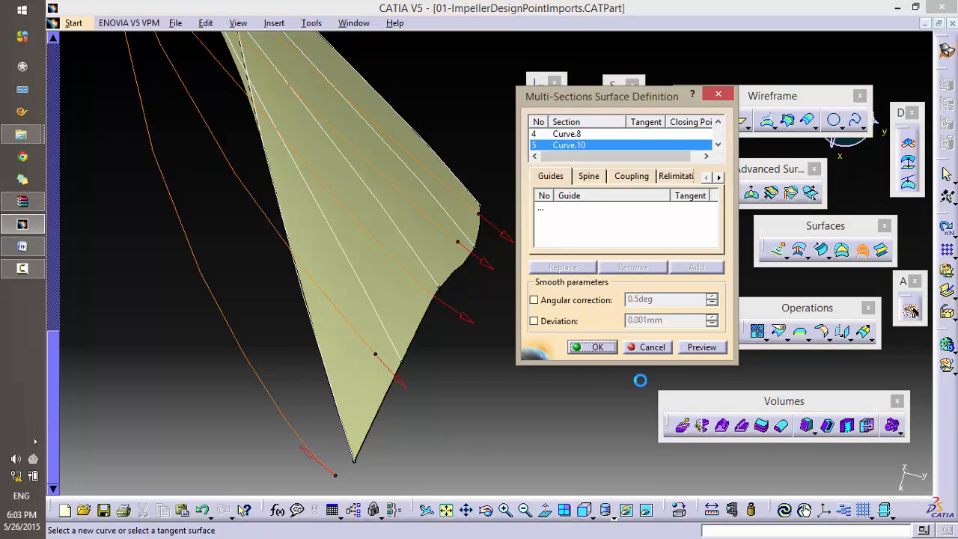
# Step: Try to preview the second surface and reverse the direction of the Curve.10 section to match the other sections
pyautogui.click(703, 347)
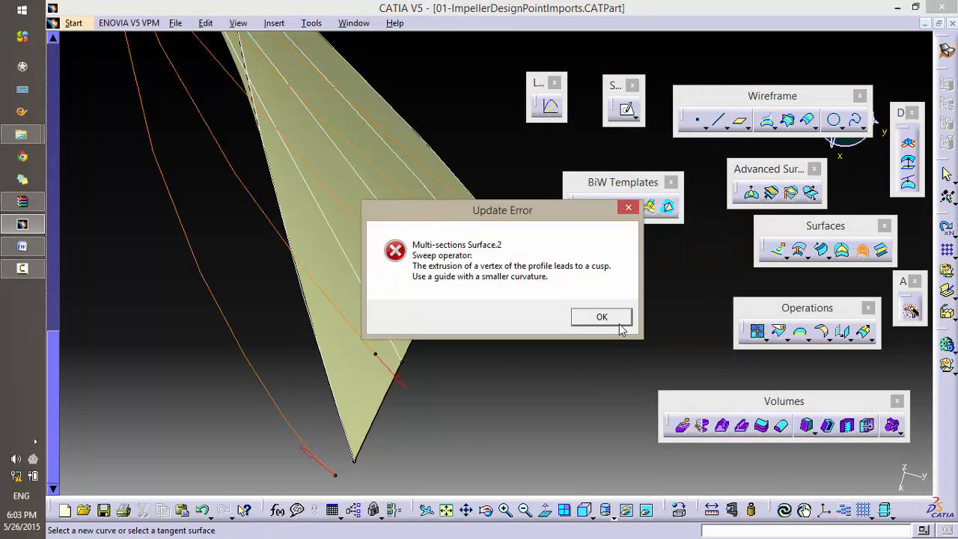
pyautogui.click(608, 316)
pyautogui.moveTo(397, 296); pyautogui.dragTo(382, 220, button='middle')
pyautogui.moveTo(283, 263); pyautogui.dragTo(360, 406, button='middle')
pyautogui.moveTo(367, 372); pyautogui.dragTo(368, 365, button='middle')
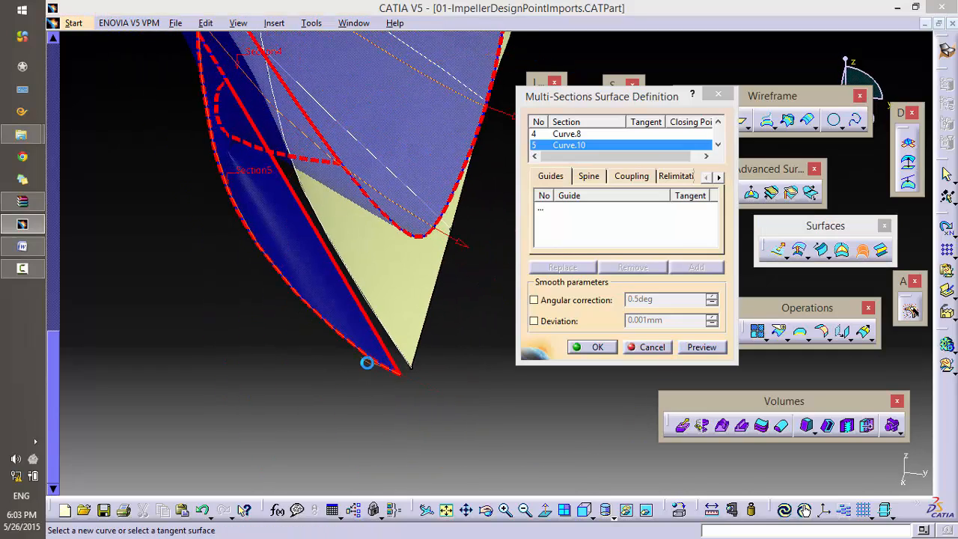
# Step: Preview the surface with the reversed section direction and create it as the second blade face
pyautogui.click(684, 349)
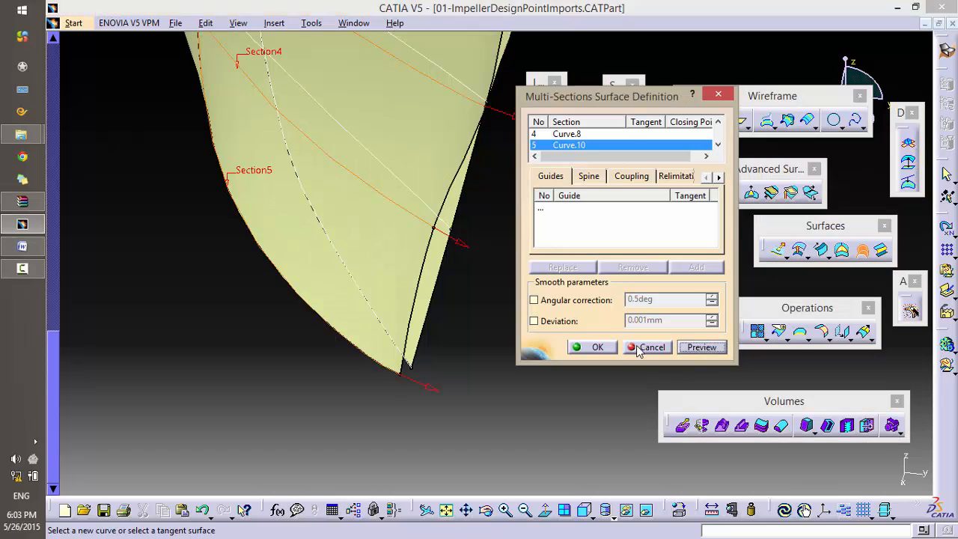
pyautogui.moveTo(472, 331); pyautogui.dragTo(507, 349, button='middle')
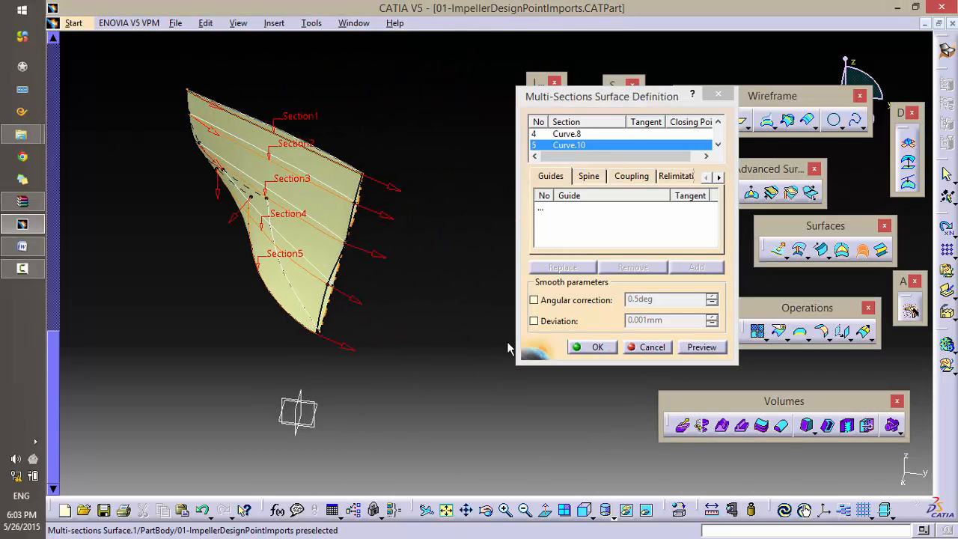
pyautogui.click(592, 350)
# Step: Start a blend with the side edge of Multi-sections Surface.2 as first curve and that surface as first support
pyautogui.moveTo(458, 317); pyautogui.dragTo(412, 319, button='middle')
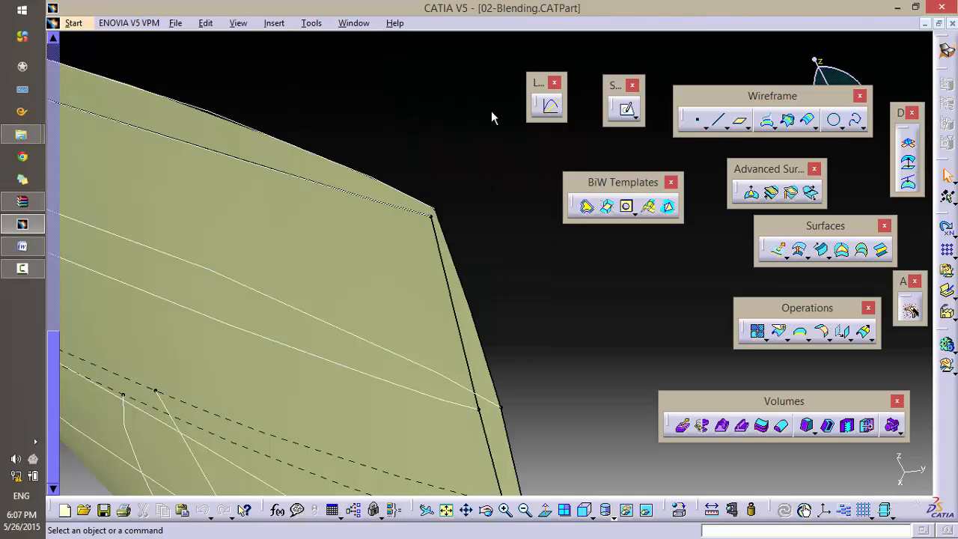
pyautogui.moveTo(438, 307); pyautogui.dragTo(346, 189, button='middle')
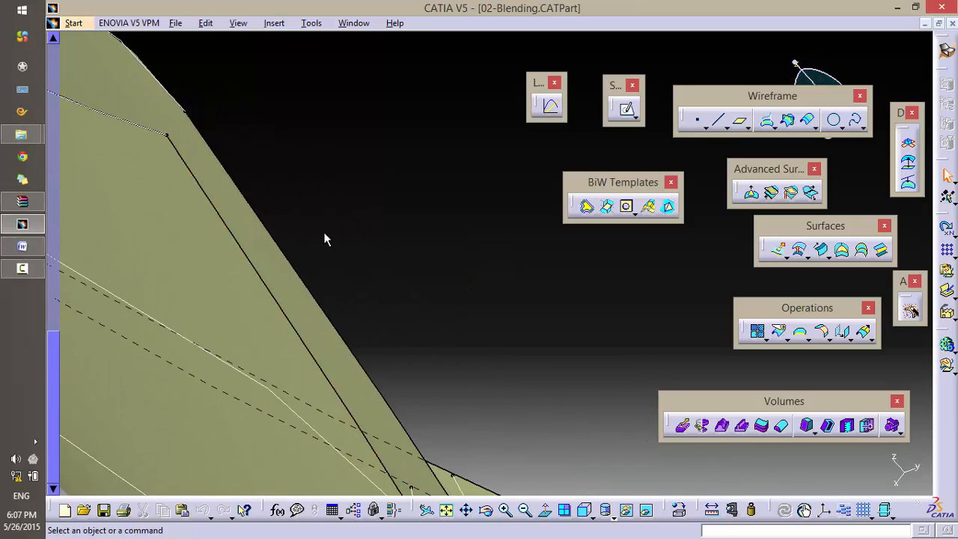
pyautogui.moveTo(296, 236); pyautogui.dragTo(431, 245, button='middle')
pyautogui.click(403, 261)
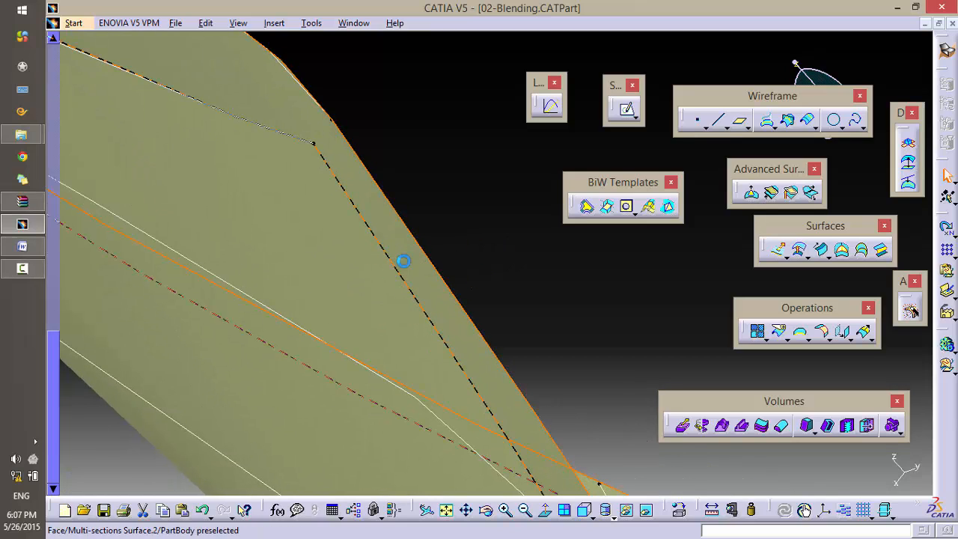
pyautogui.click(464, 207)
pyautogui.moveTo(447, 208); pyautogui.dragTo(524, 189, button='middle')
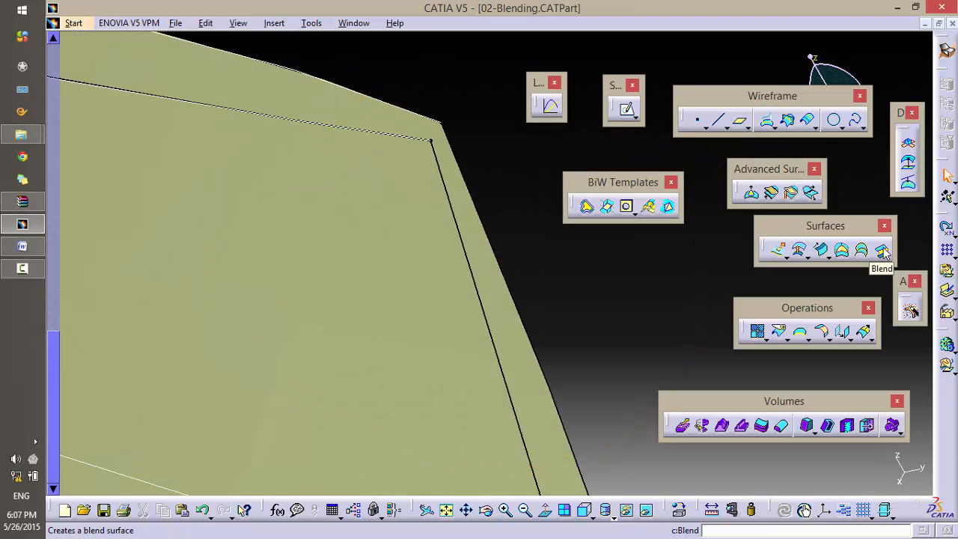
pyautogui.click(884, 252)
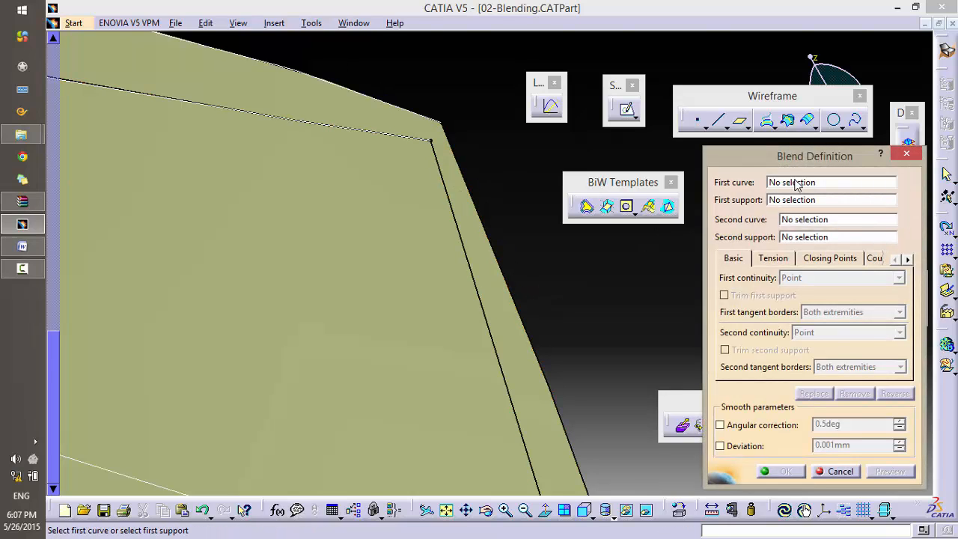
pyautogui.click(474, 262)
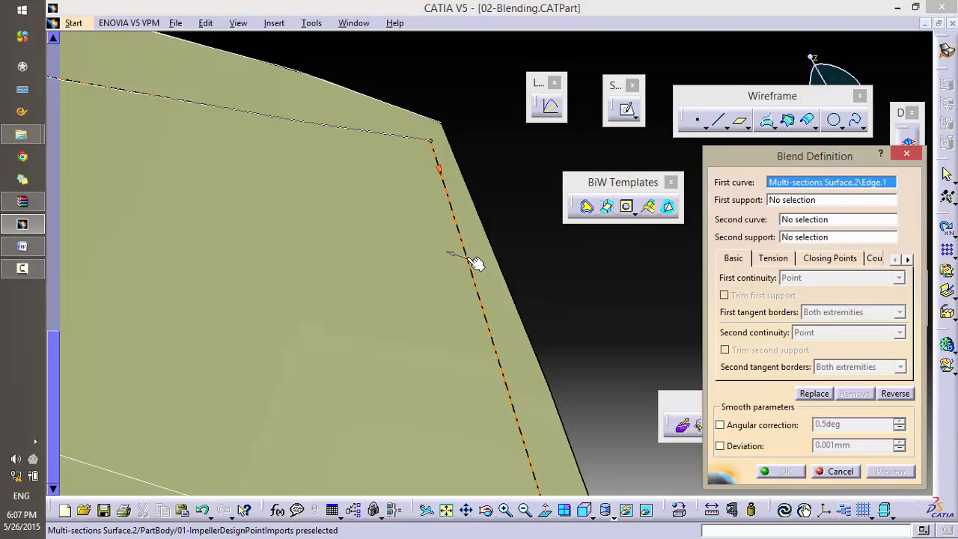
pyautogui.click(378, 133)
# Step: Use the matching side edge of Multi-sections Surface.1 as second curve, with that surface as second support, and create the blend
pyautogui.click(803, 219)
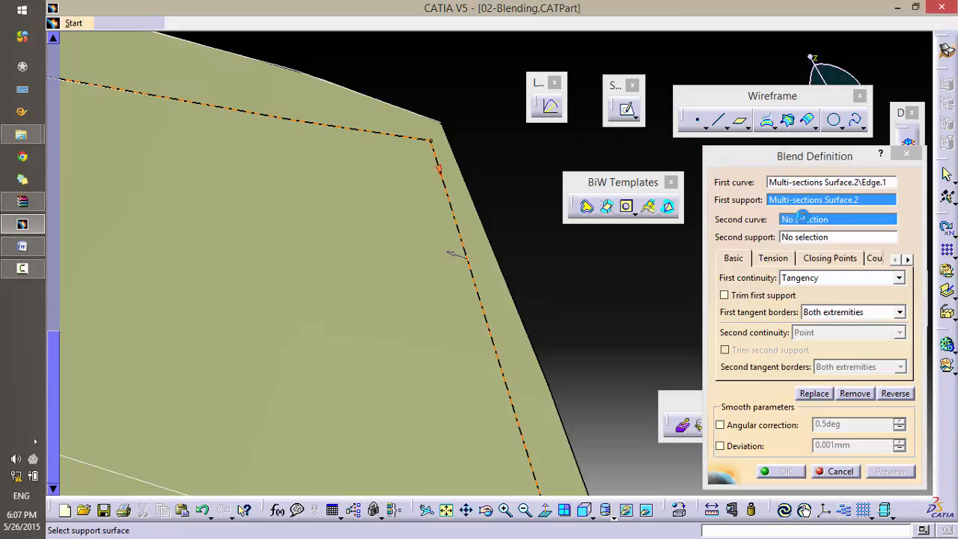
pyautogui.click(515, 301)
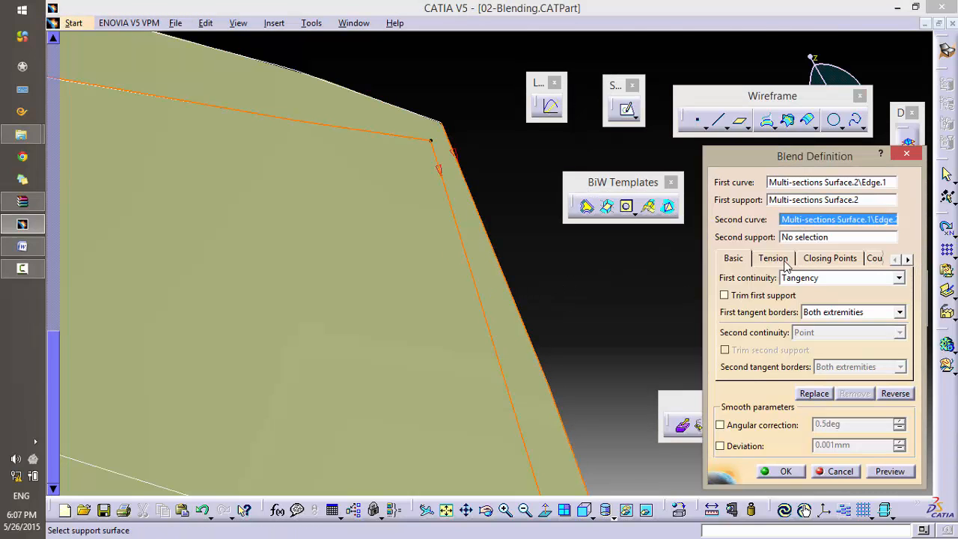
pyautogui.click(391, 106)
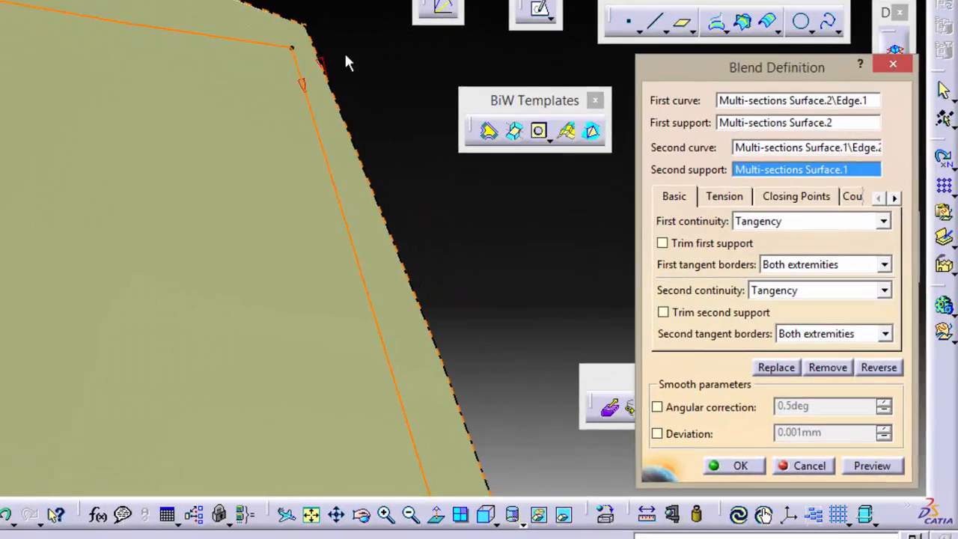
pyautogui.moveTo(345, 54); pyautogui.dragTo(312, 60, button='middle')
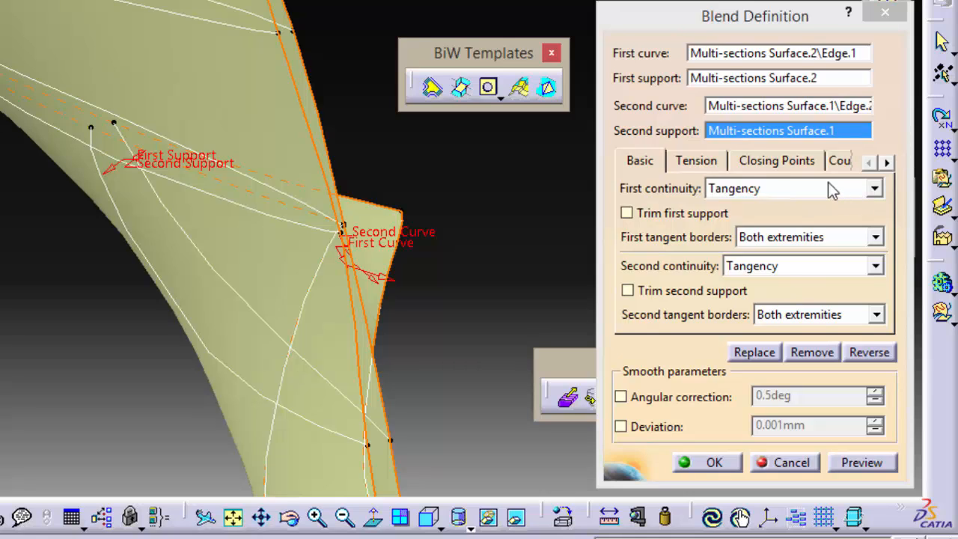
pyautogui.click(854, 463)
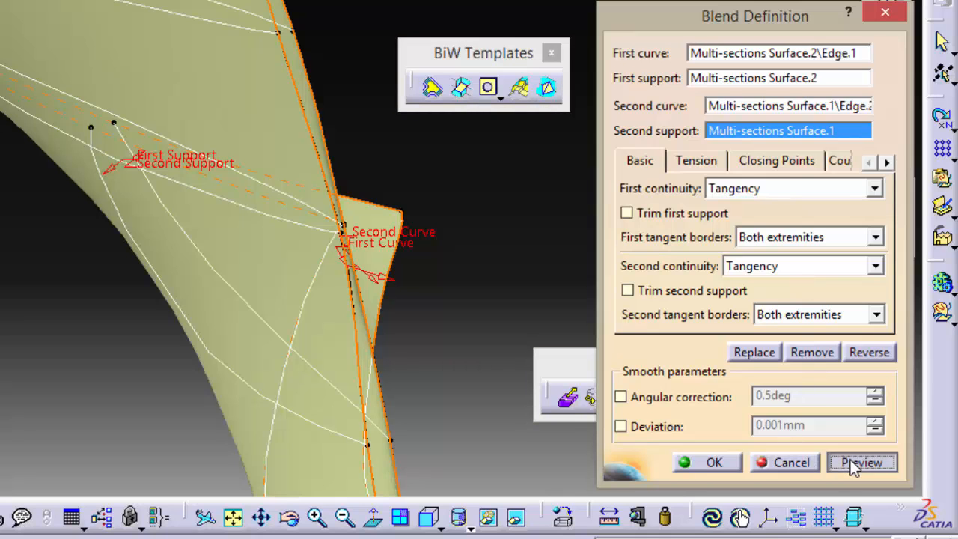
pyautogui.moveTo(363, 229); pyautogui.dragTo(194, 4, button='middle')
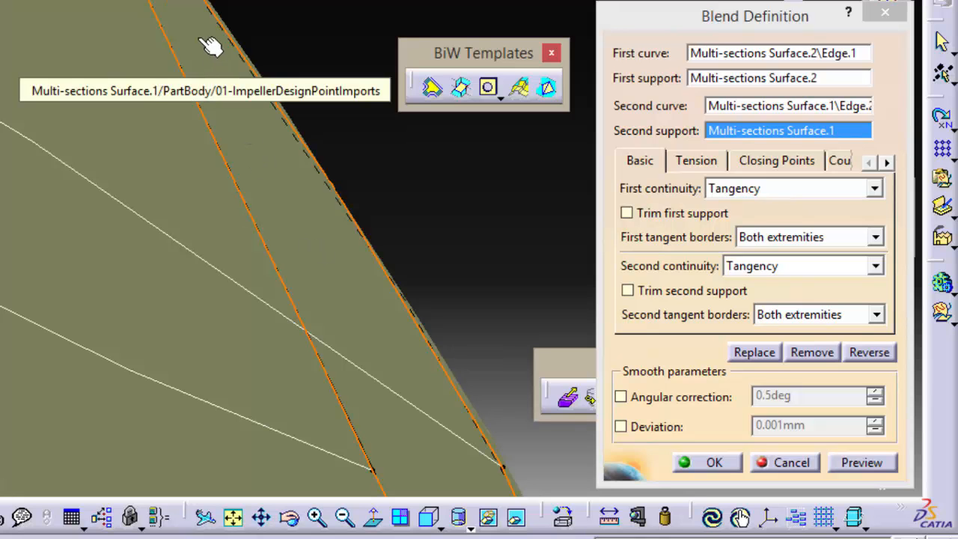
pyautogui.click(699, 469)
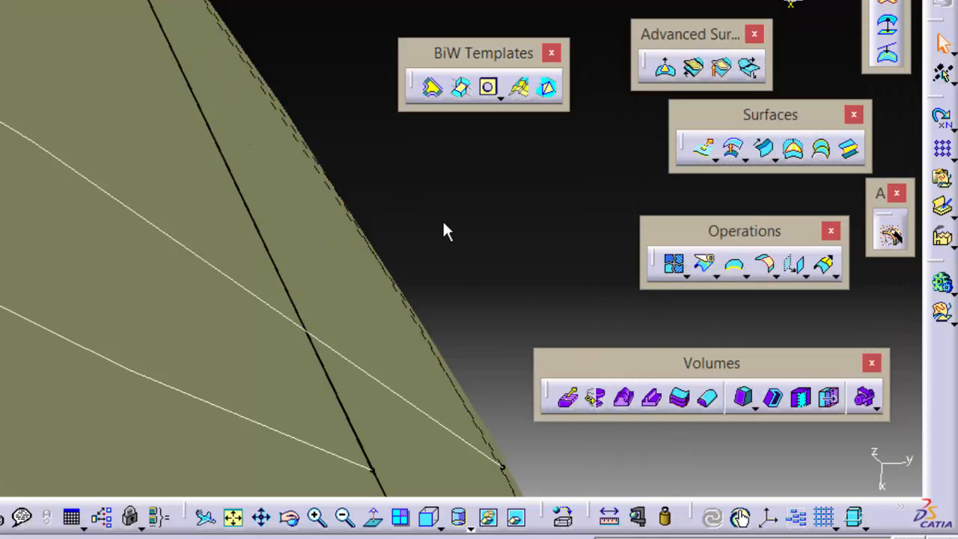
# Step: Start another blend for the open gap along the opposite side of the blade
pyautogui.moveTo(444, 222); pyautogui.dragTo(30, 284, button='middle')
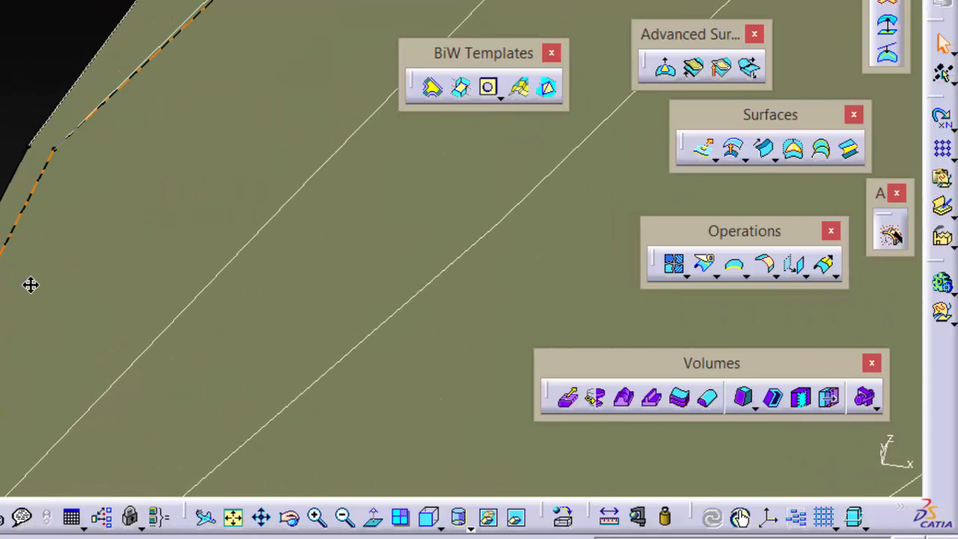
pyautogui.click(851, 152)
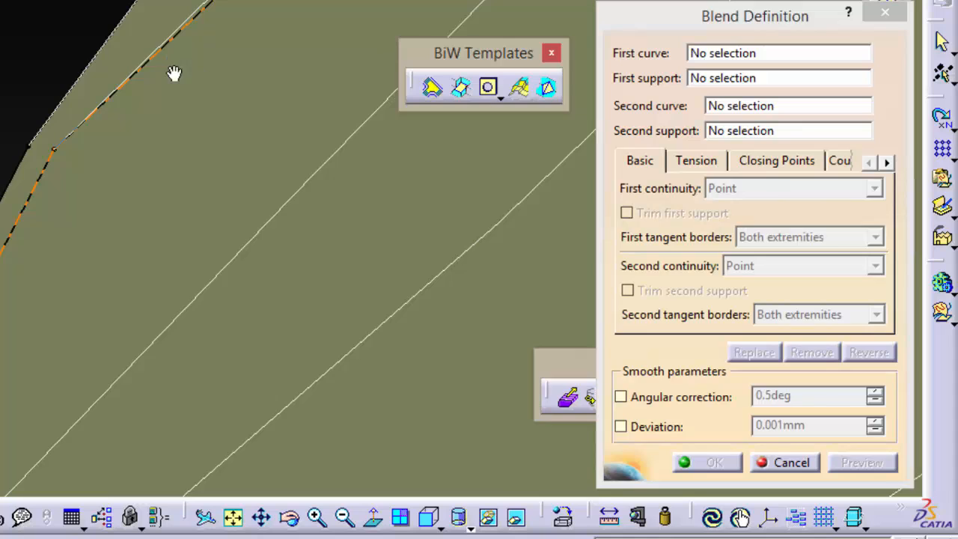
pyautogui.moveTo(174, 73); pyautogui.dragTo(123, 7, button='middle')
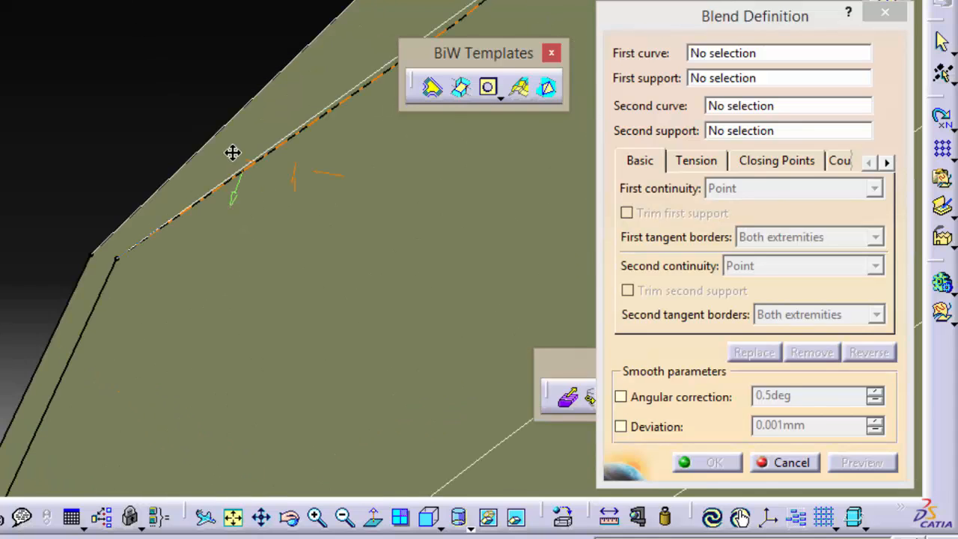
pyautogui.moveTo(233, 152); pyautogui.dragTo(215, 99, button='middle')
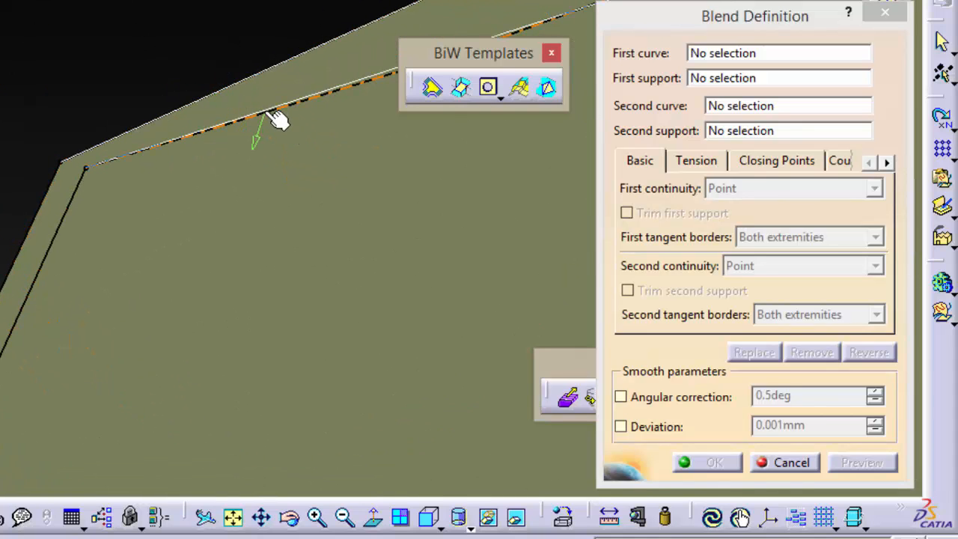
pyautogui.click(738, 54)
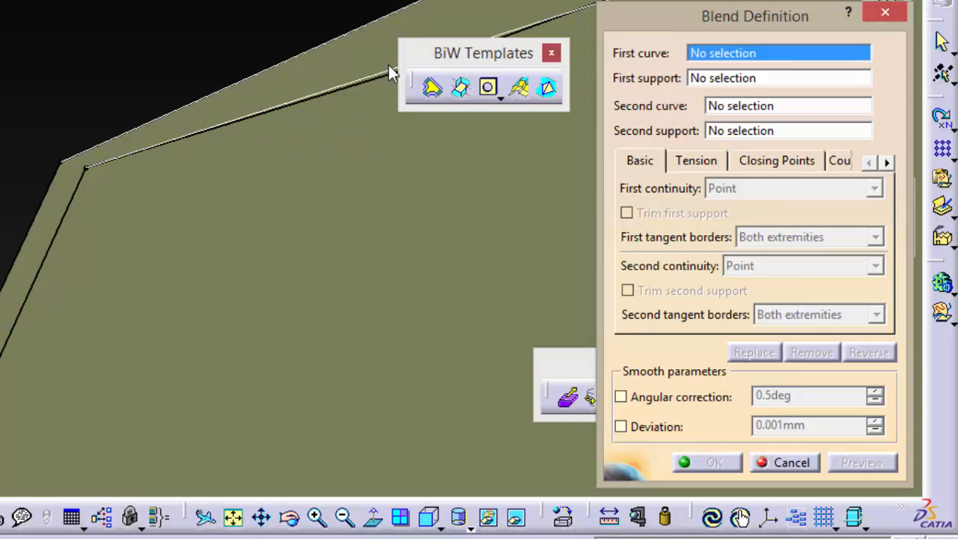
pyautogui.click(344, 95)
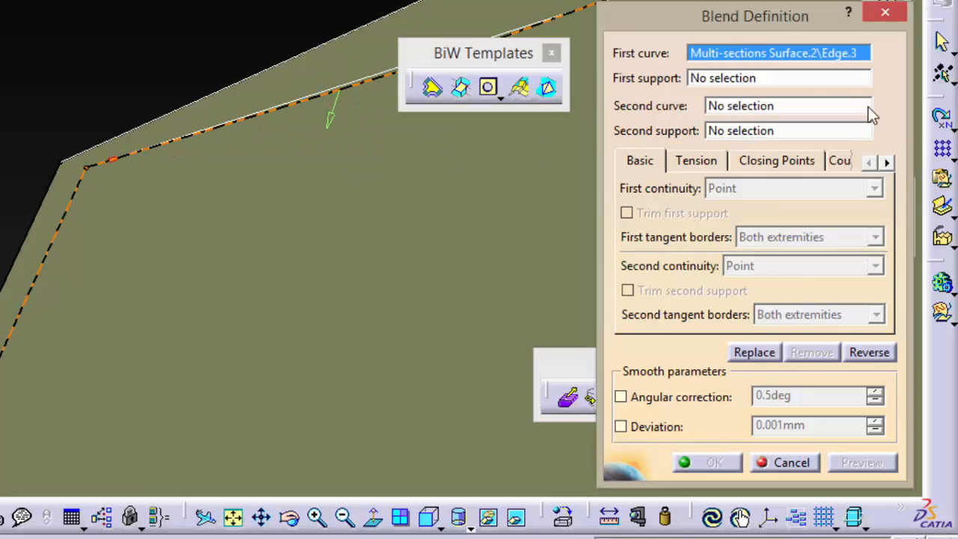
pyautogui.click(779, 78)
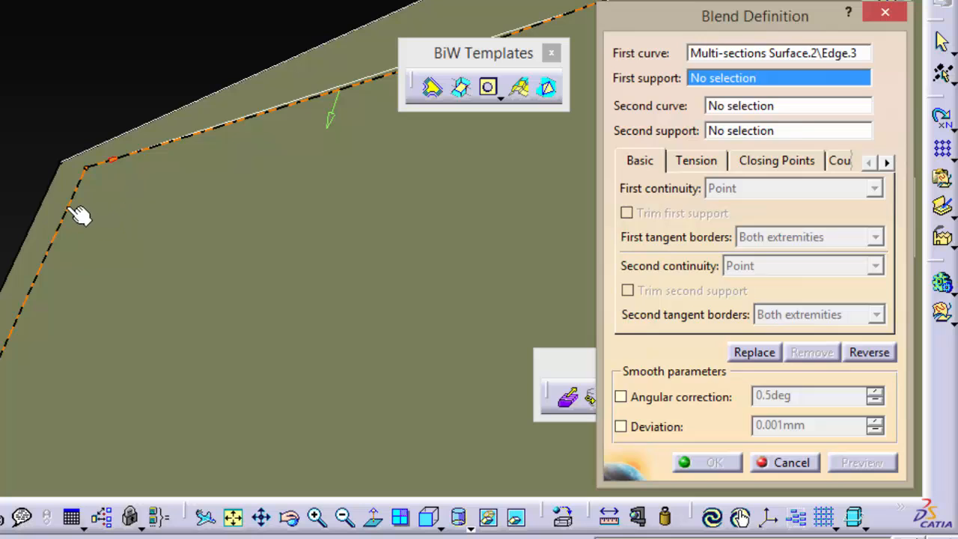
pyautogui.rightClick(800, 62)
# Step: Set the opposite side edge of Multi-sections Surface.2 as the blend's first curve and that surface as its first support
pyautogui.click(733, 54)
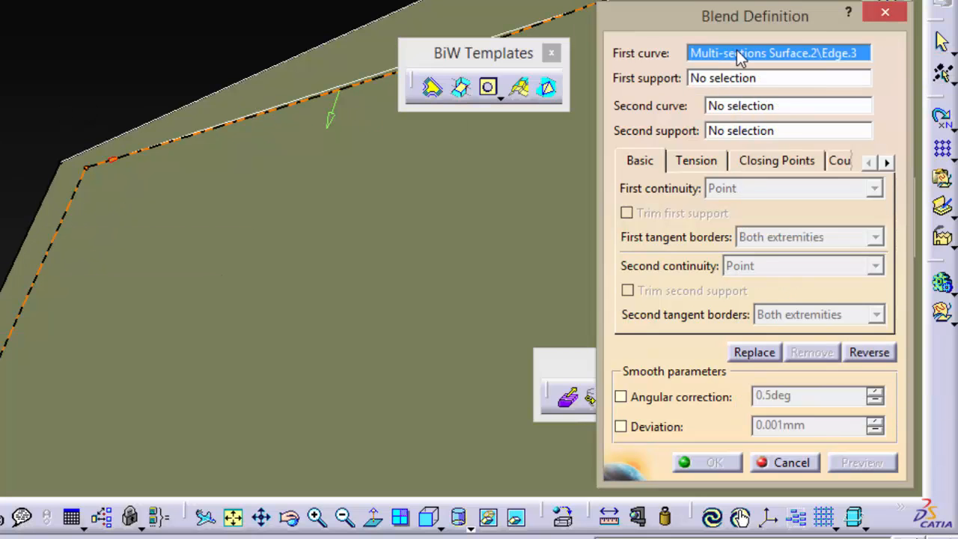
pyautogui.click(67, 217)
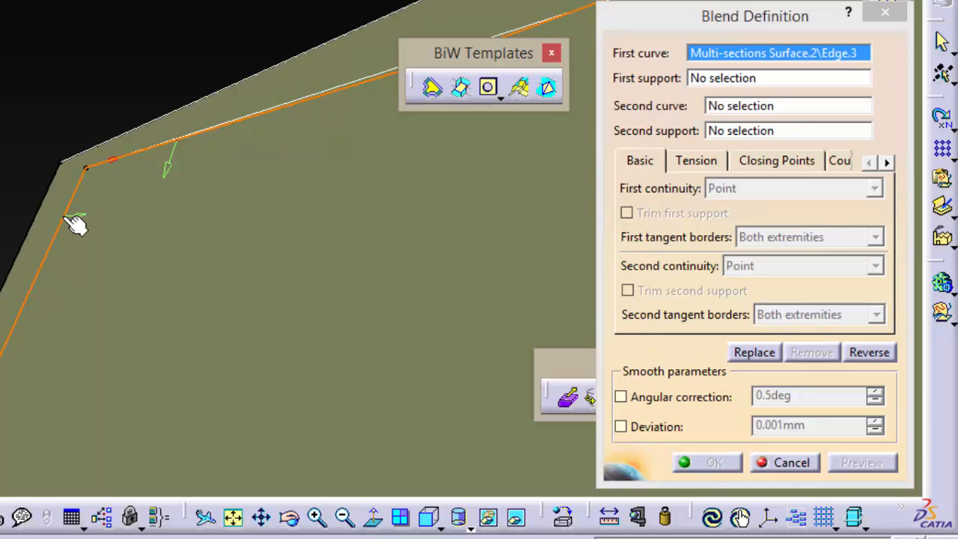
pyautogui.moveTo(146, 171); pyautogui.dragTo(146, 221, button='middle')
pyautogui.click(723, 82)
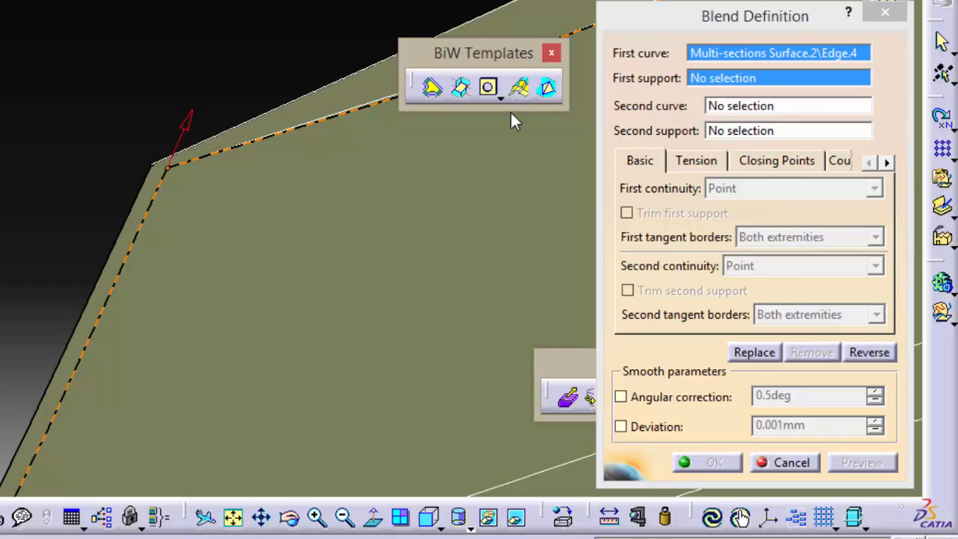
pyautogui.click(335, 129)
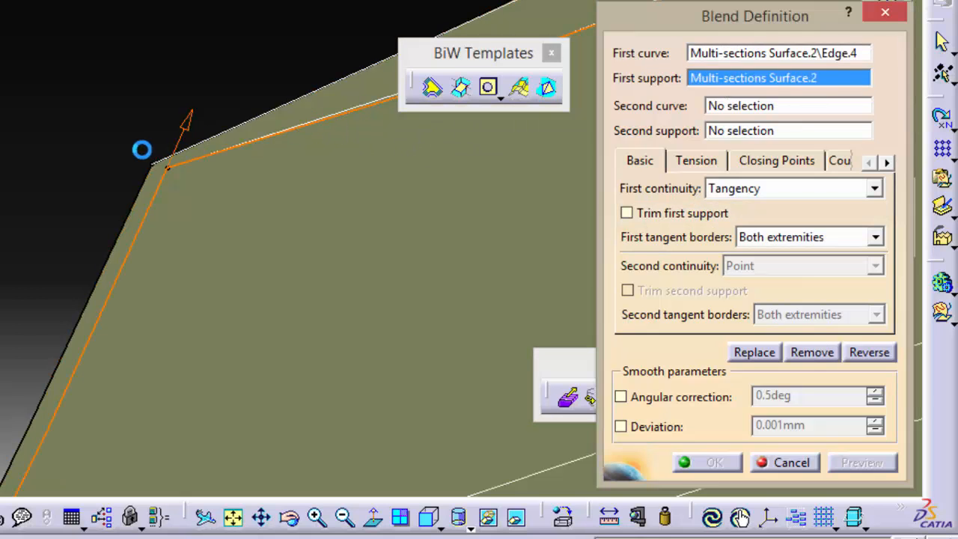
# Step: Set the matching side edge of Multi-sections Surface.1 as the blend's second curve and that surface as its second support
pyautogui.moveTo(142, 150); pyautogui.dragTo(508, 188, button='middle')
pyautogui.click(724, 109)
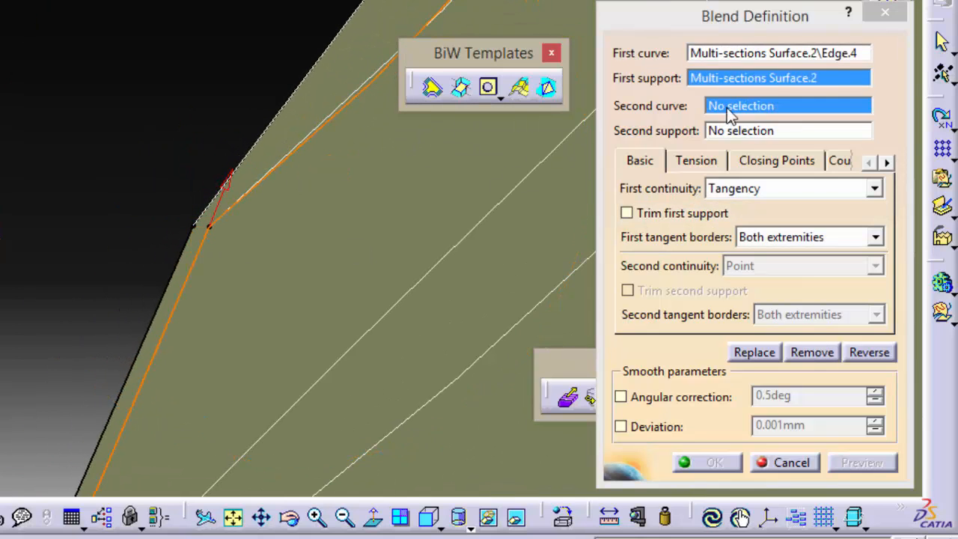
pyautogui.click(187, 280)
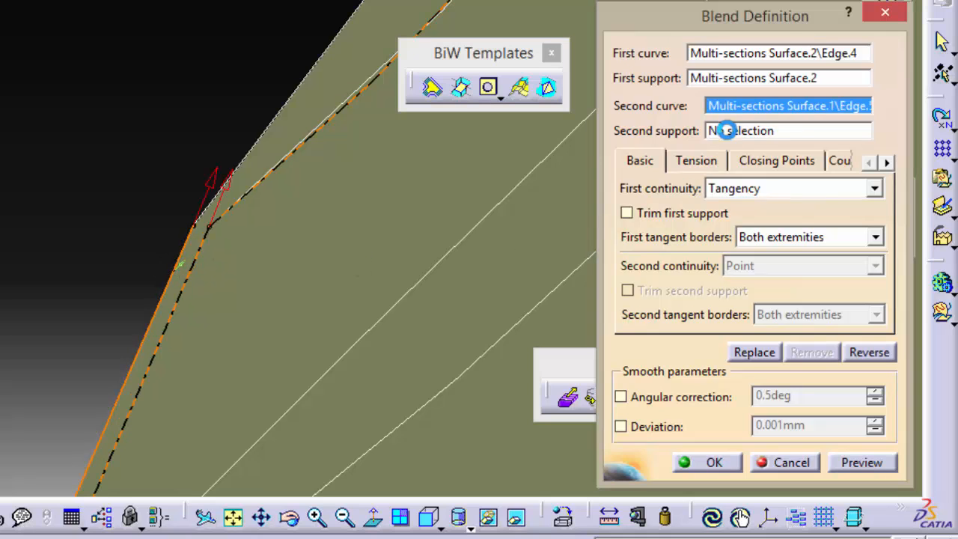
pyautogui.click(735, 132)
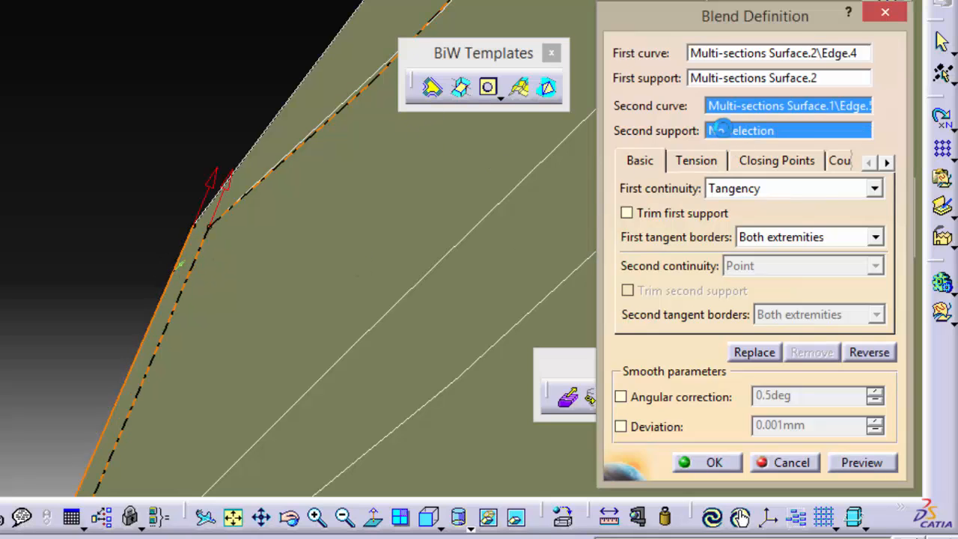
pyautogui.click(323, 72)
pyautogui.moveTo(310, 64); pyautogui.dragTo(287, 308, button='middle')
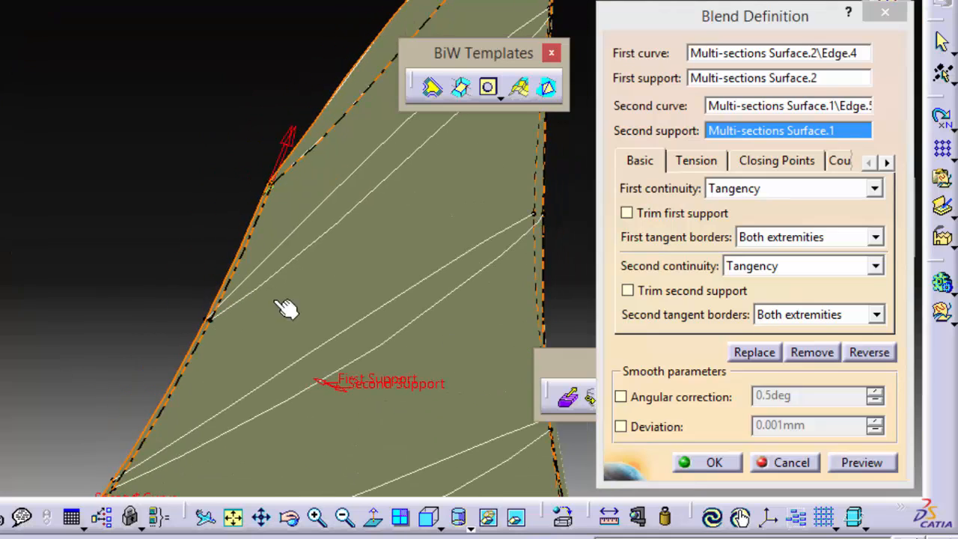
# Step: Preview the second side blend, inspect it on the whole blade, create it and save the part
pyautogui.click(856, 462)
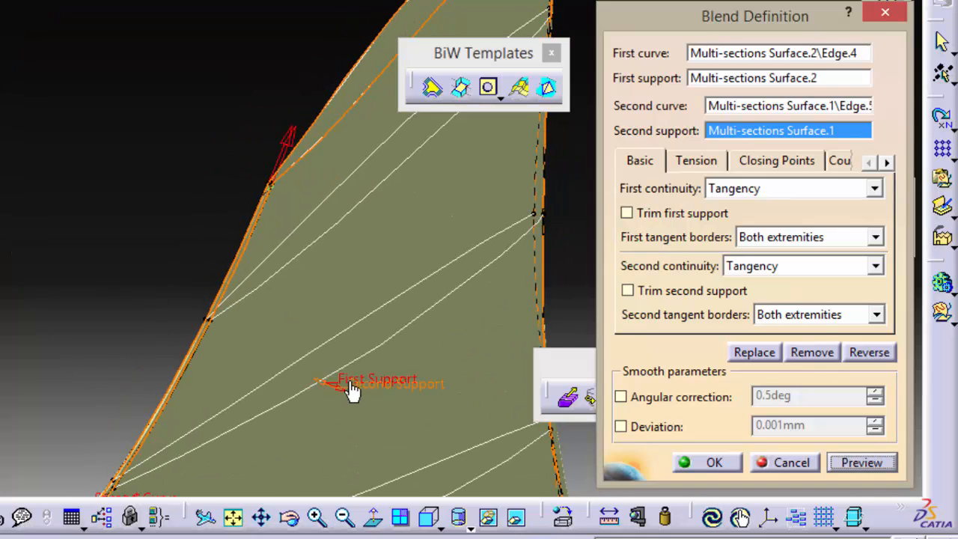
pyautogui.moveTo(353, 391); pyautogui.dragTo(0, 168, button='middle')
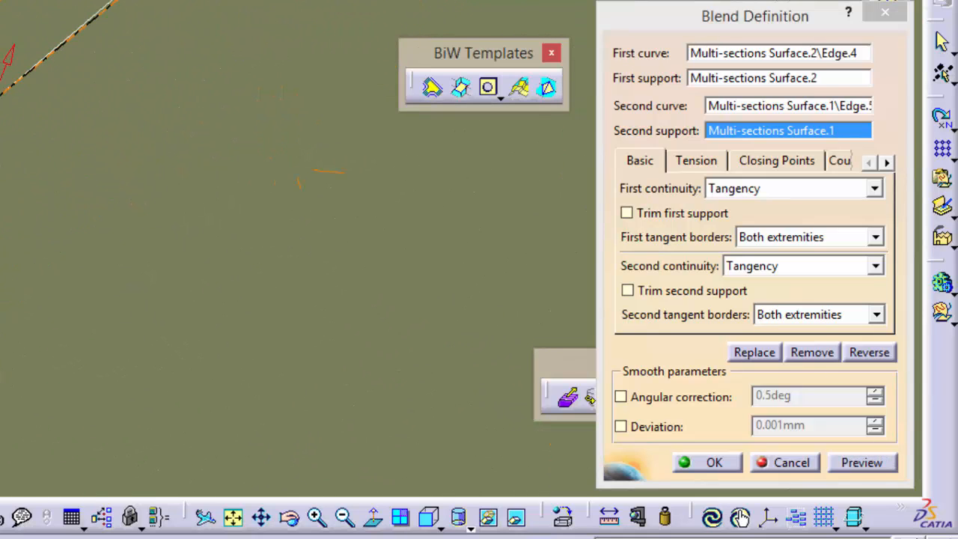
pyautogui.moveTo(8, 132); pyautogui.dragTo(4, 322, button='middle')
pyautogui.moveTo(21, 119); pyautogui.dragTo(2, 214, button='middle')
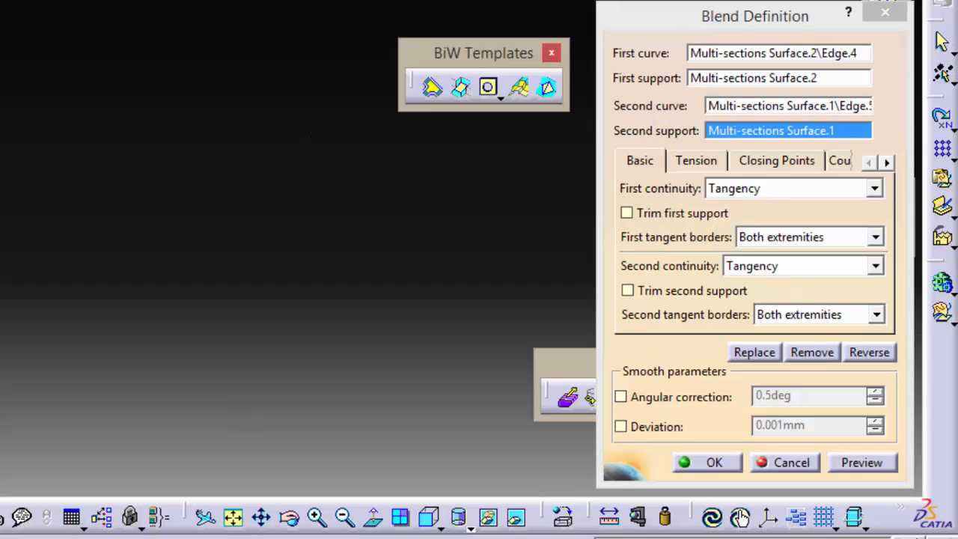
pyautogui.click(237, 520)
pyautogui.moveTo(322, 25); pyautogui.dragTo(805, 490, button='middle')
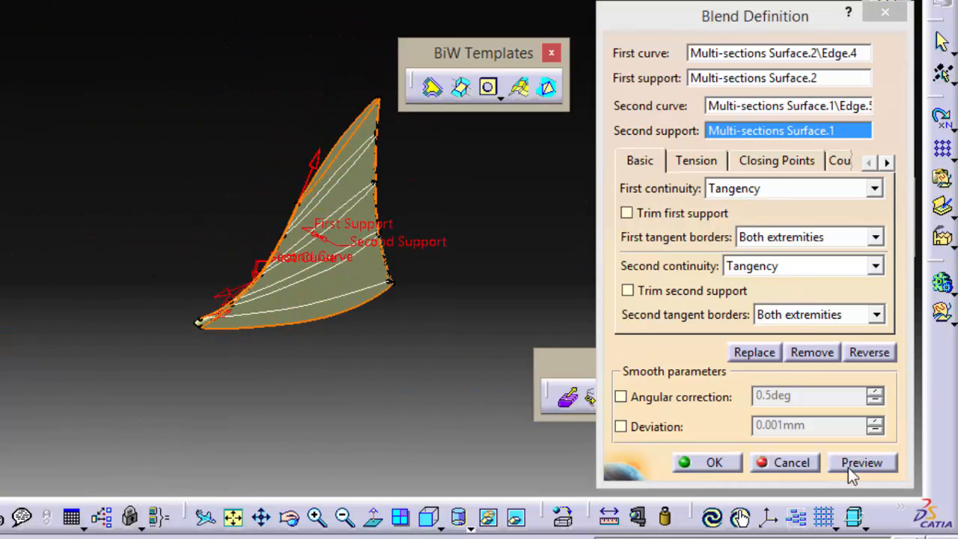
pyautogui.click(736, 464)
pyautogui.moveTo(420, 349); pyautogui.dragTo(386, 367, button='middle')
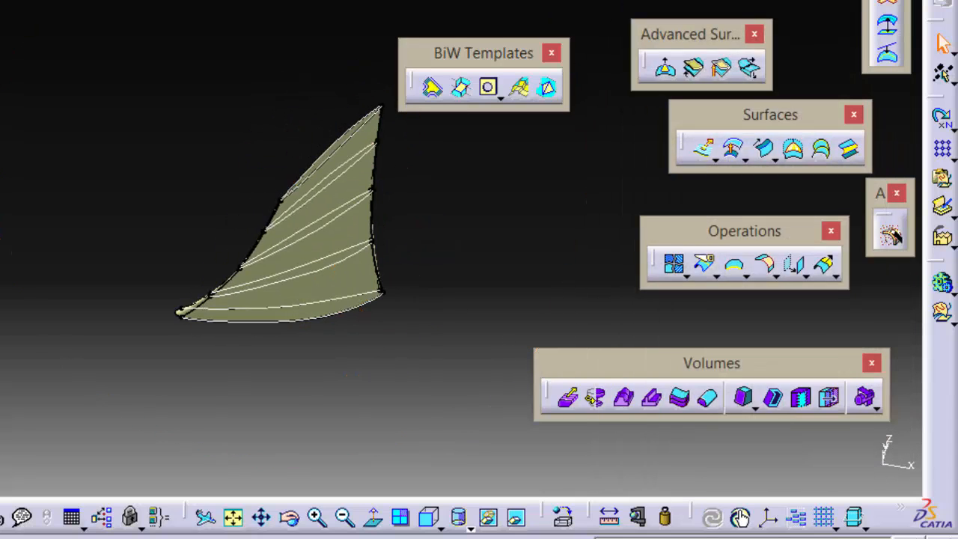
pyautogui.hotkey('ctrl', 's')
# Step: Examine the blended blade from several angles, including the open gap along its upper edge
pyautogui.moveTo(331, 244); pyautogui.dragTo(336, 4, button='middle')
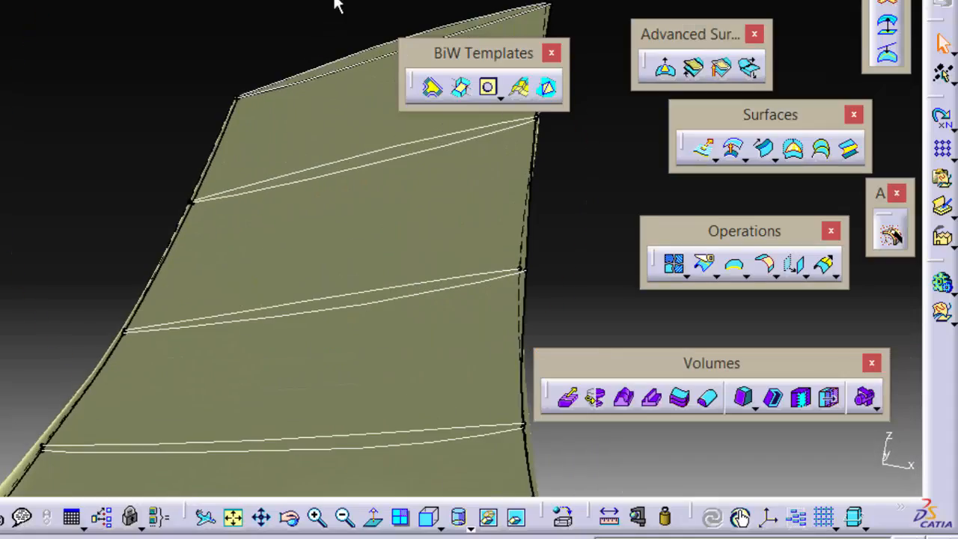
pyautogui.moveTo(337, 206); pyautogui.dragTo(326, 221, button='middle')
pyautogui.rightClick(326, 221)
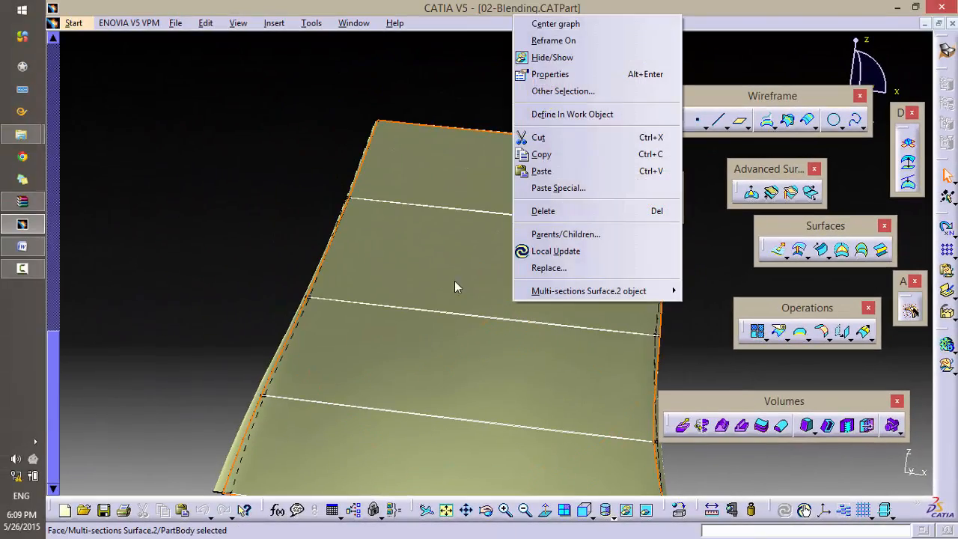
pyautogui.click(239, 156)
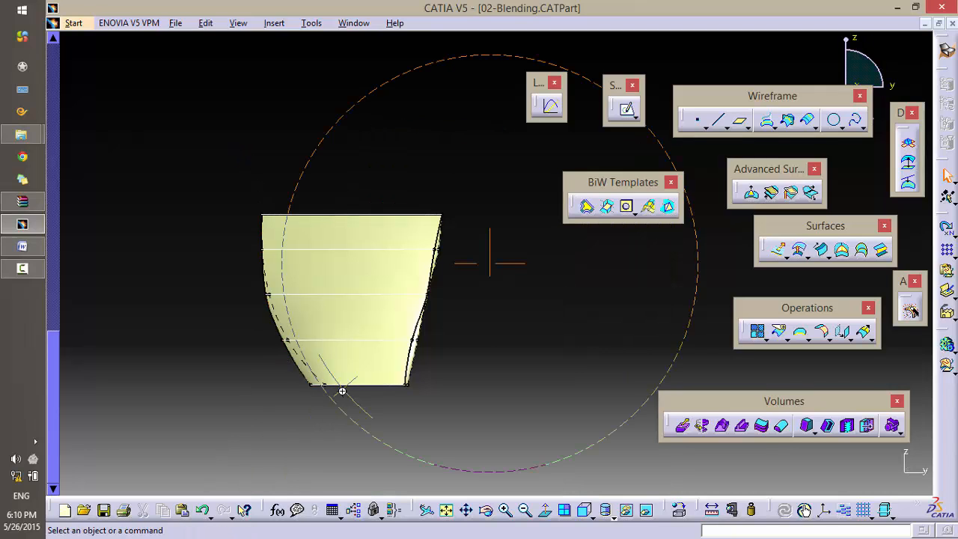
pyautogui.moveTo(342, 391); pyautogui.dragTo(361, 273, button='middle')
pyautogui.moveTo(310, 241); pyautogui.dragTo(591, 312, button='middle')
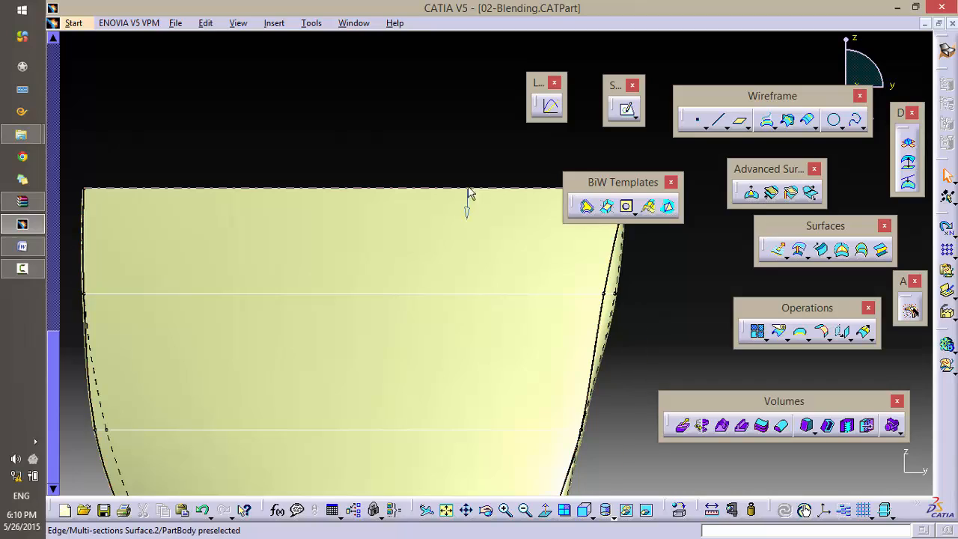
pyautogui.moveTo(468, 194); pyautogui.dragTo(465, 307, button='middle')
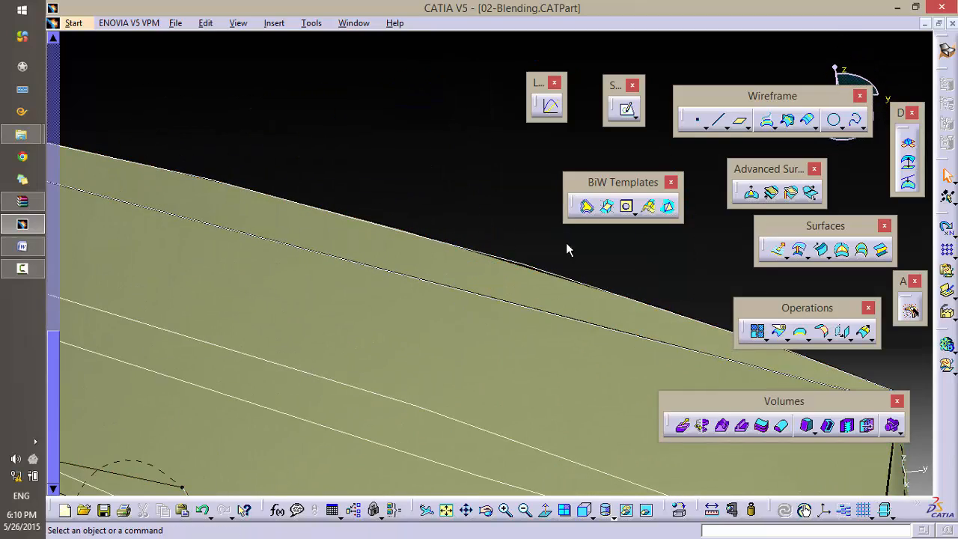
# Step: Start a fill surface with the upper edge of one multi-sections surface and the adjoining upper edge of Blend.1 as its first boundary curves
pyautogui.click(843, 252)
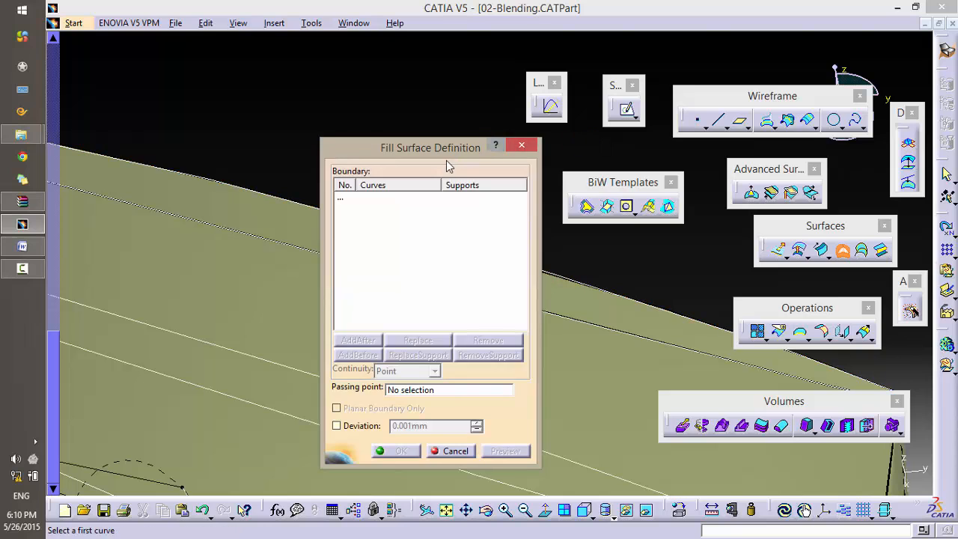
pyautogui.moveTo(467, 151); pyautogui.dragTo(849, 168)
pyautogui.moveTo(536, 226); pyautogui.dragTo(258, 104, button='middle')
pyautogui.moveTo(520, 309); pyautogui.dragTo(349, 284, button='middle')
pyautogui.click(372, 281)
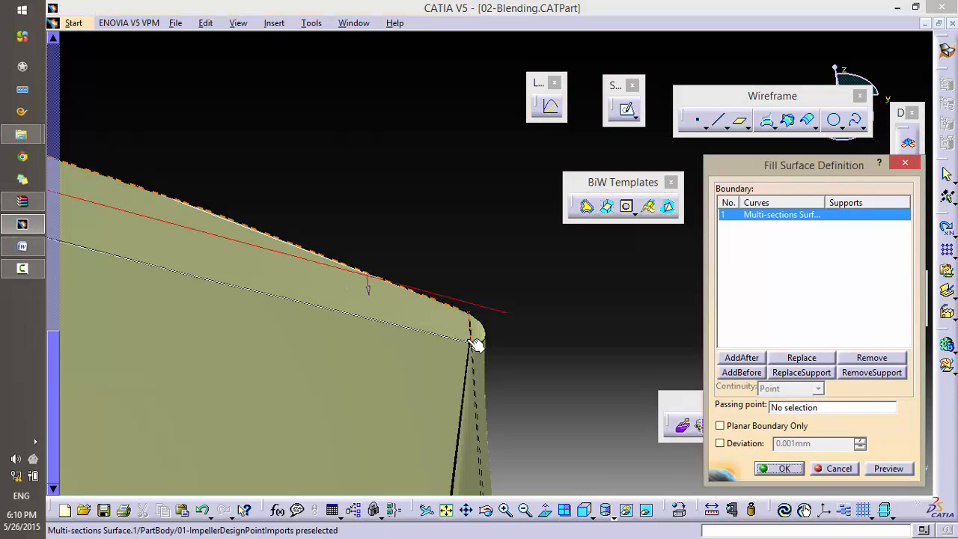
pyautogui.moveTo(489, 259); pyautogui.dragTo(546, 275, button='middle')
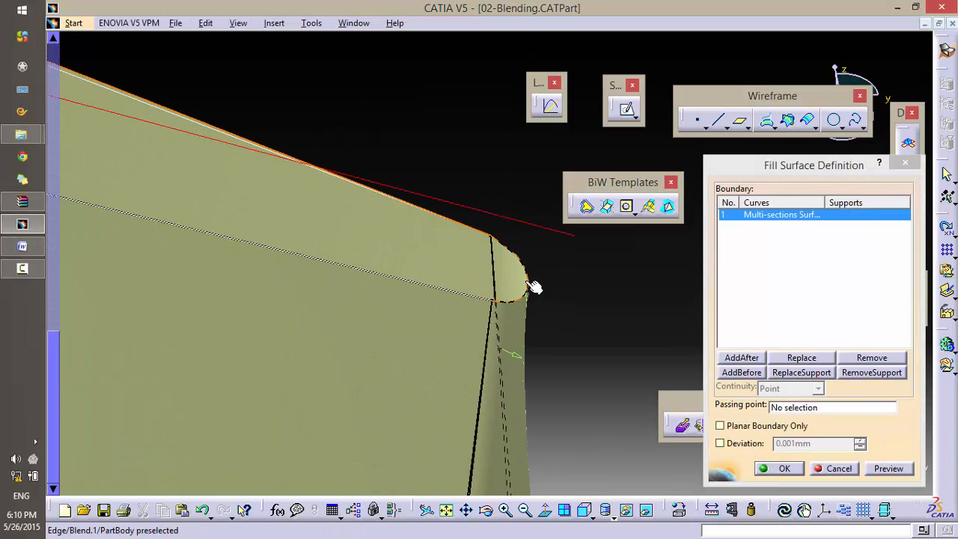
pyautogui.click(525, 280)
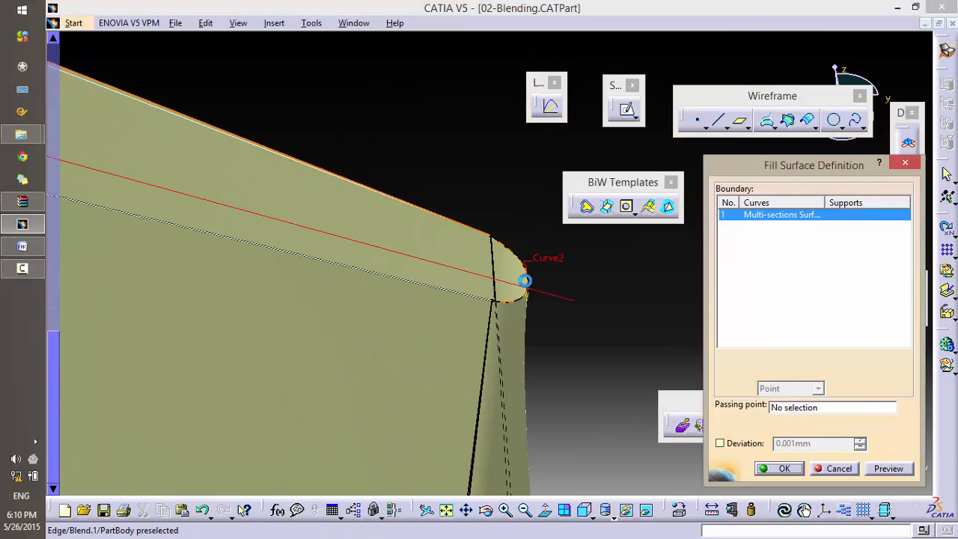
# Step: Close the fill boundary with the upper edge of the other multi-sections surface and the upper edge of Blend.2
pyautogui.click(456, 298)
pyautogui.moveTo(456, 298); pyautogui.dragTo(470, 286, button='middle')
pyautogui.middleClick(176, 86)
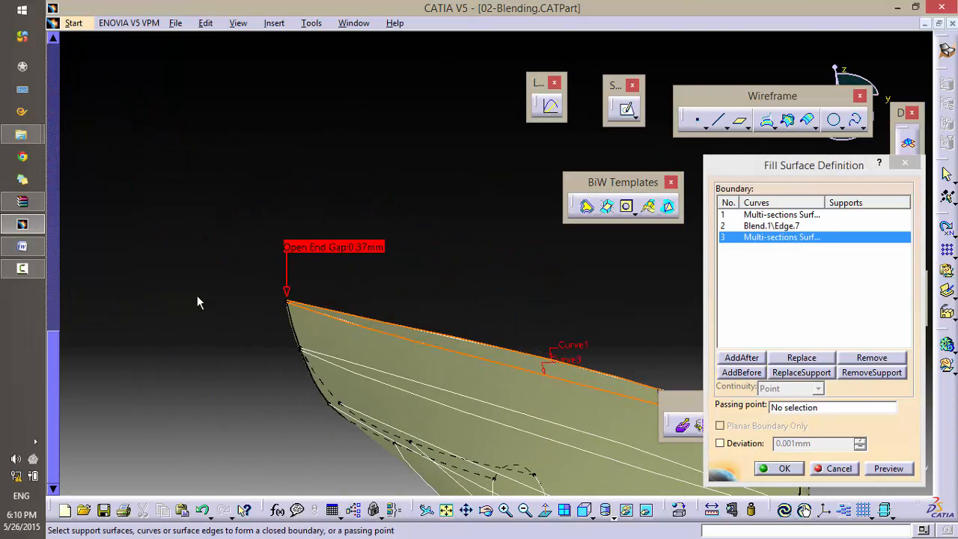
pyautogui.moveTo(263, 368); pyautogui.dragTo(355, 178, button='middle')
pyautogui.middleClick(98, 442)
pyautogui.middleClick(192, 280)
pyautogui.click(166, 165)
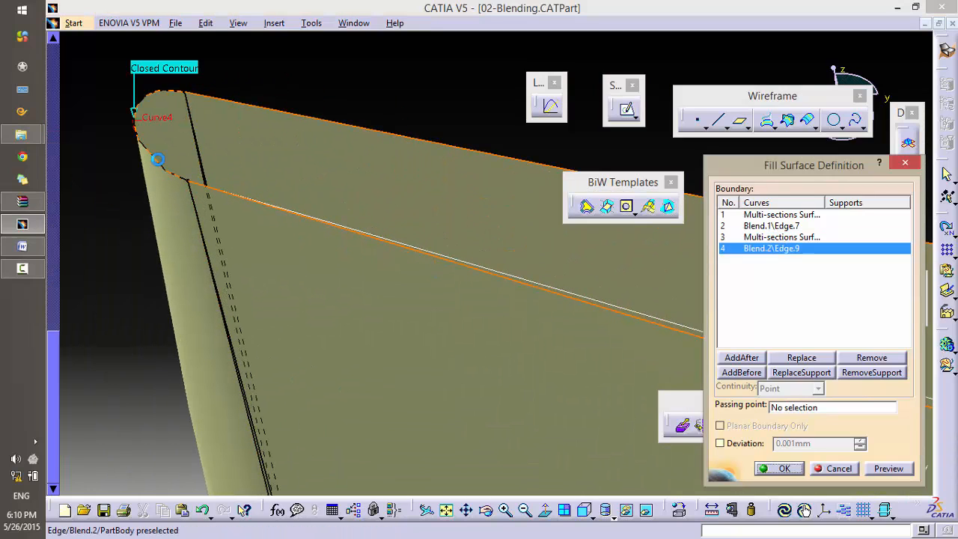
# Step: Preview and create the fill surface over the blade's upper opening, and check the whole blade
pyautogui.click(884, 468)
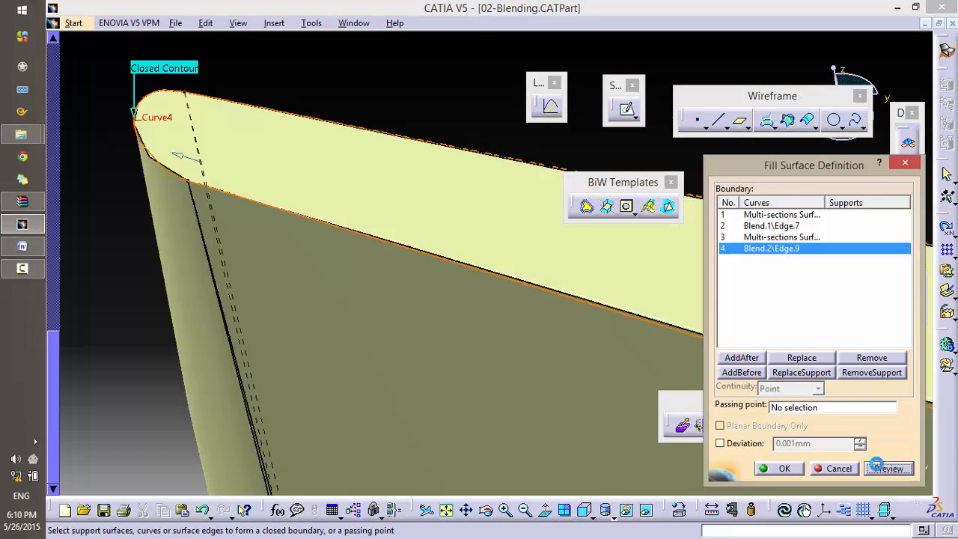
pyautogui.click(779, 468)
pyautogui.moveTo(325, 175); pyautogui.dragTo(331, 428, button='middle')
pyautogui.moveTo(363, 211); pyautogui.dragTo(288, 193, button='middle')
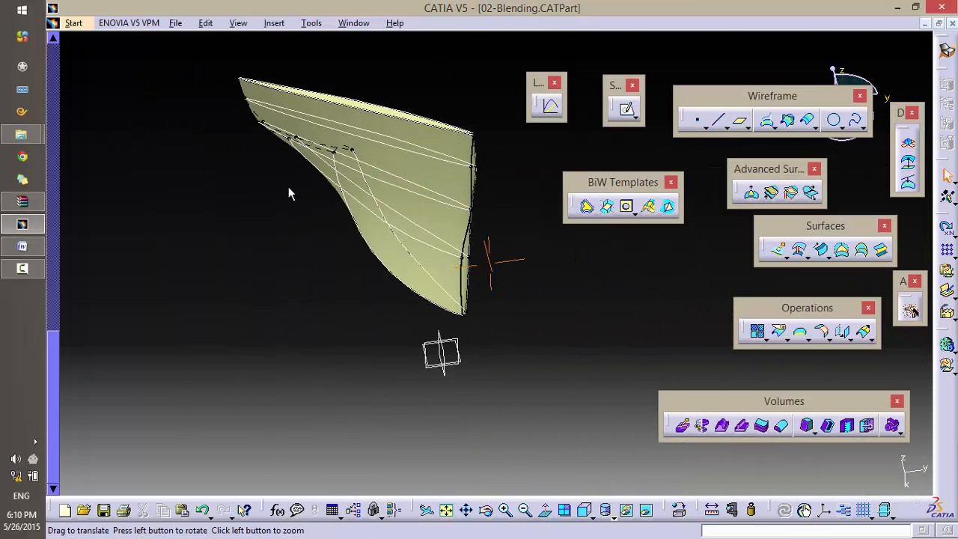
pyautogui.moveTo(355, 386); pyautogui.dragTo(378, 286, button='middle')
pyautogui.moveTo(470, 209); pyautogui.dragTo(472, 209, button='middle')
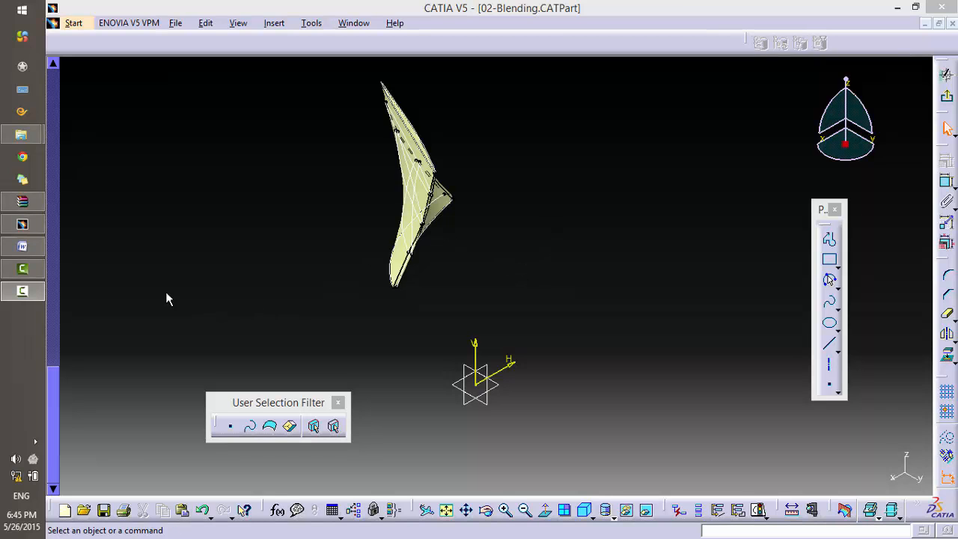
# Step: Switch to the assignment document in Word, examine the wheel hub's section drawing, and return to CATIA
pyautogui.click(41, 248)
pyautogui.scroll(-2, 620, 288)
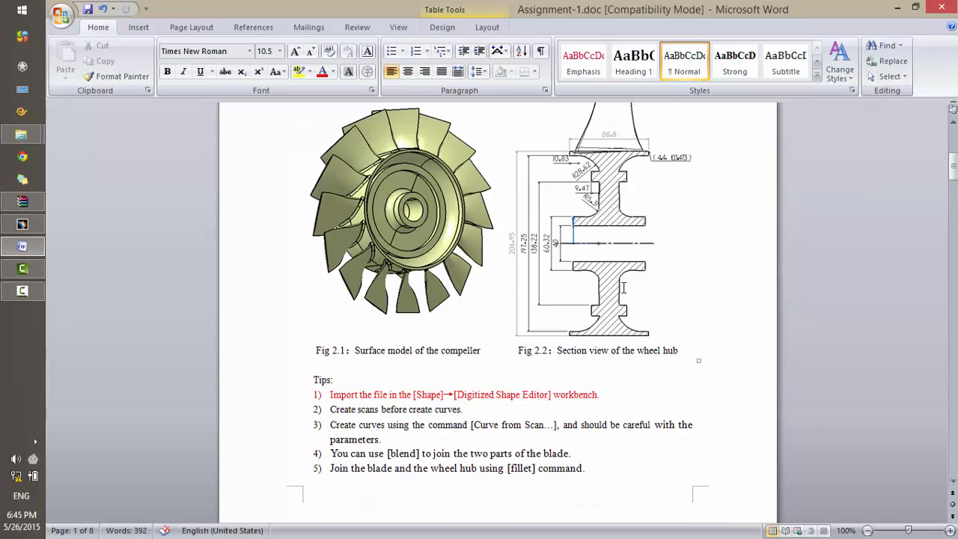
pyautogui.scroll(1, 663, 302)
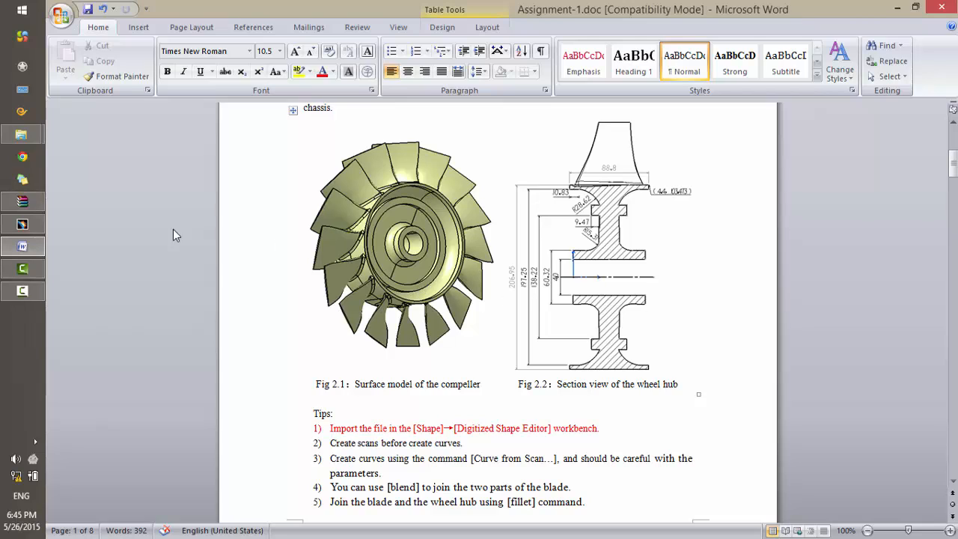
pyautogui.click(30, 227)
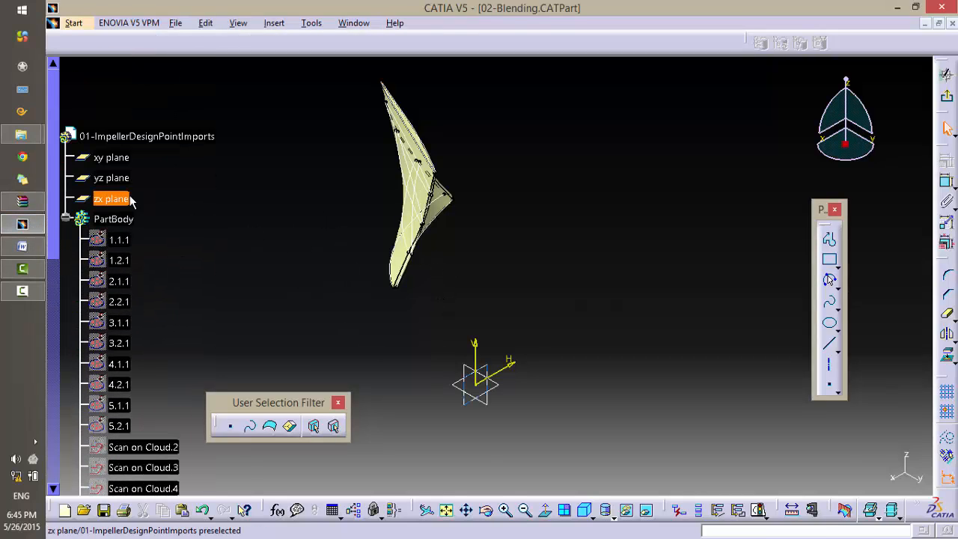
# Step: Leave the current sketch and open a new sketch on the zx plane
pyautogui.click(129, 198)
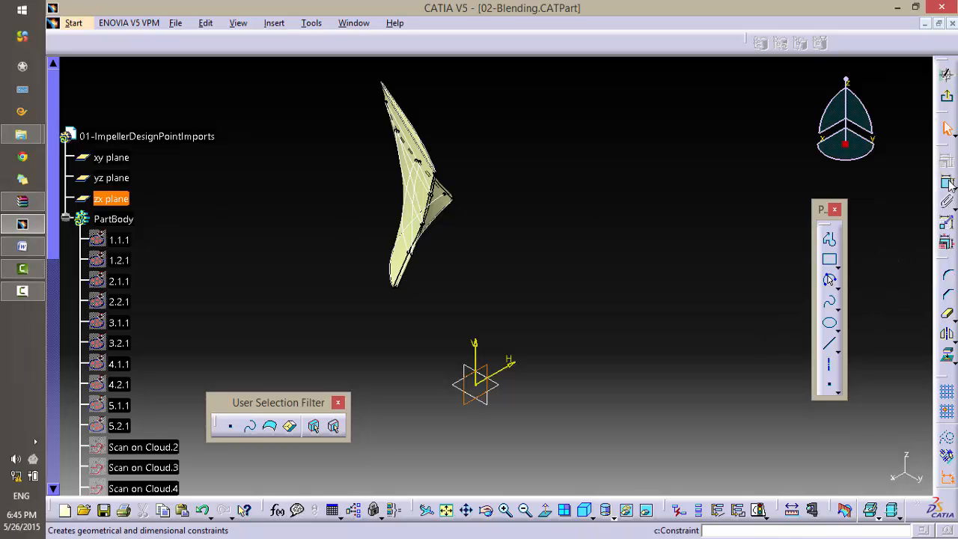
pyautogui.click(947, 96)
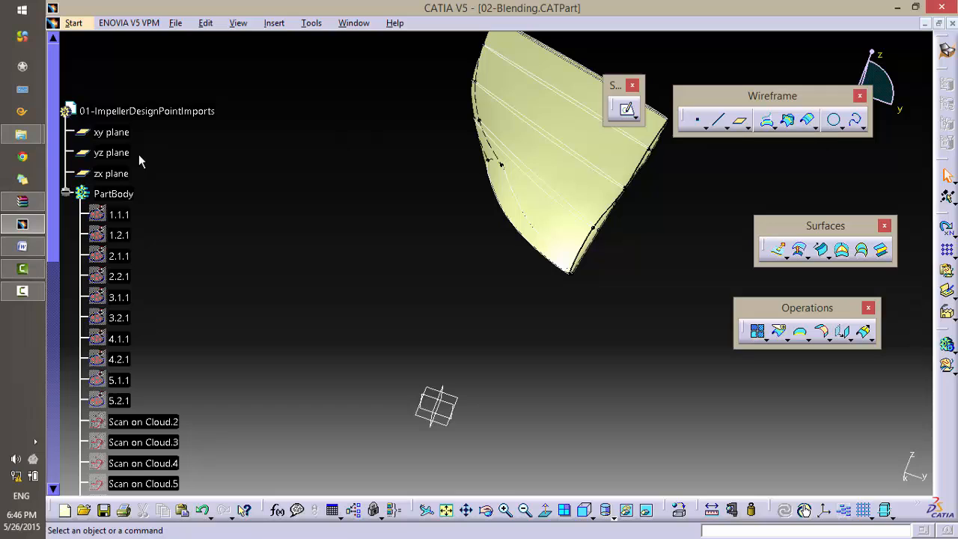
pyautogui.click(120, 174)
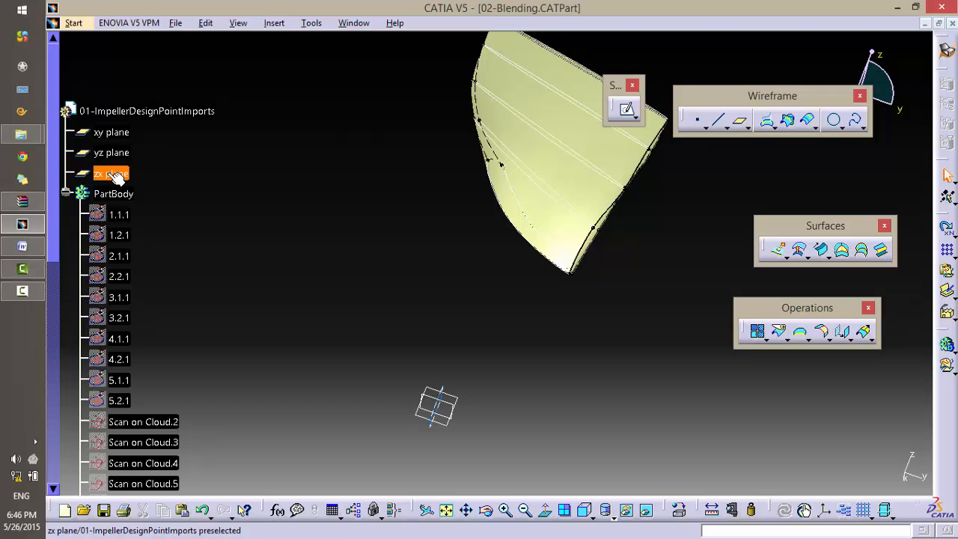
pyautogui.click(628, 111)
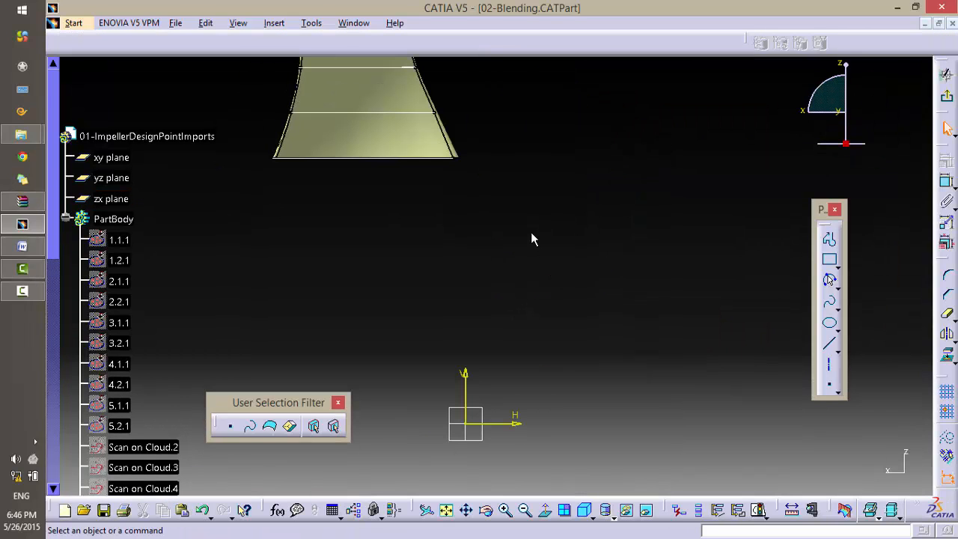
pyautogui.moveTo(531, 240); pyautogui.dragTo(616, 229, button='middle')
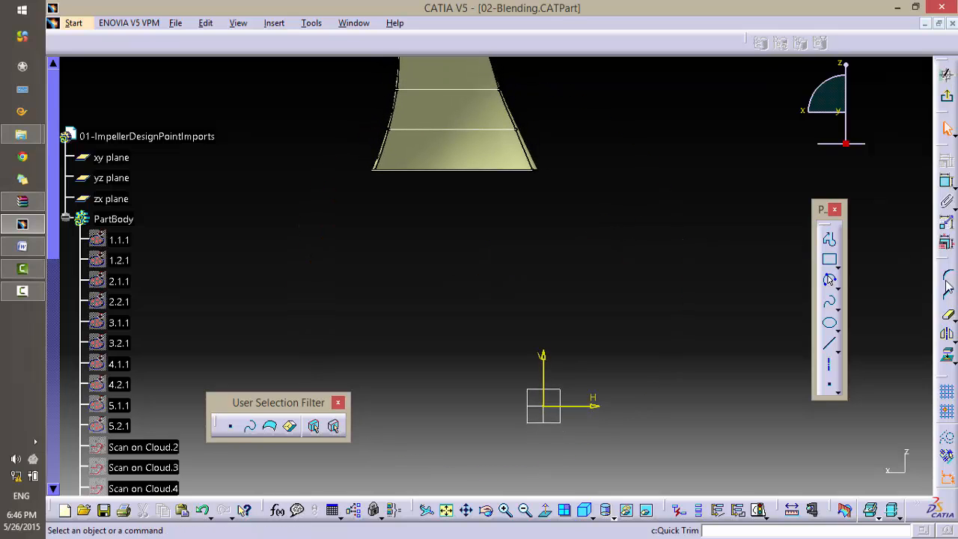
# Step: Draw a vertical line through the blade root about 41.5 mm from the vertical axis and convert it to construction geometry
pyautogui.click(947, 355)
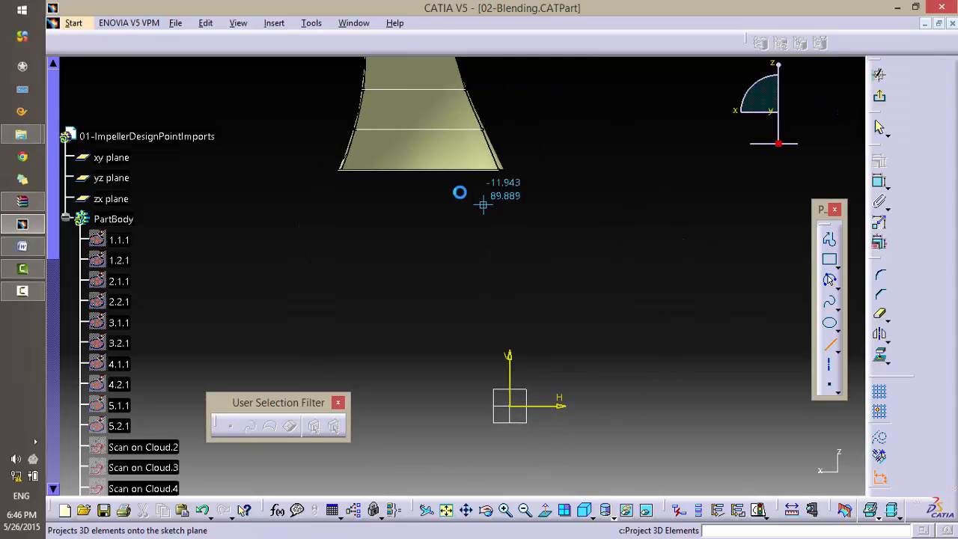
pyautogui.click(417, 114)
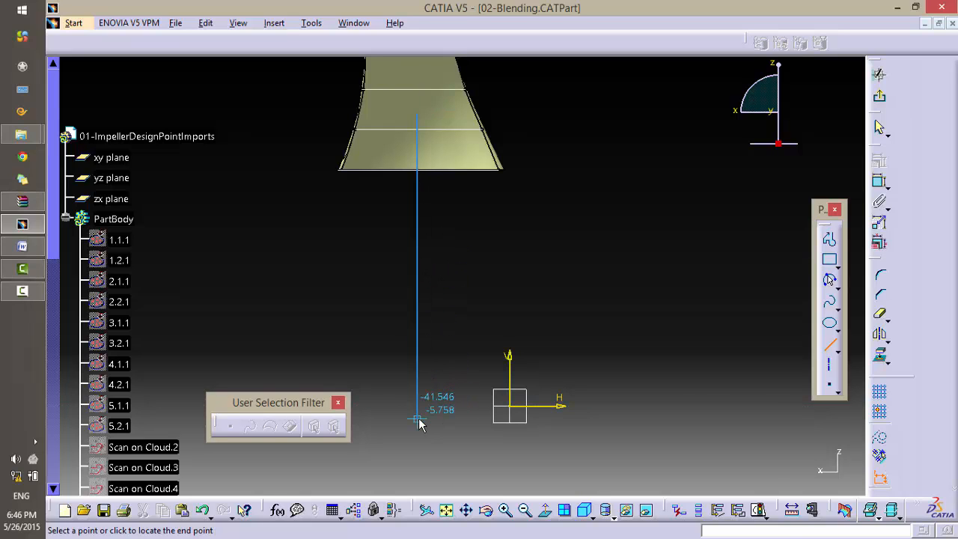
pyautogui.click(418, 421)
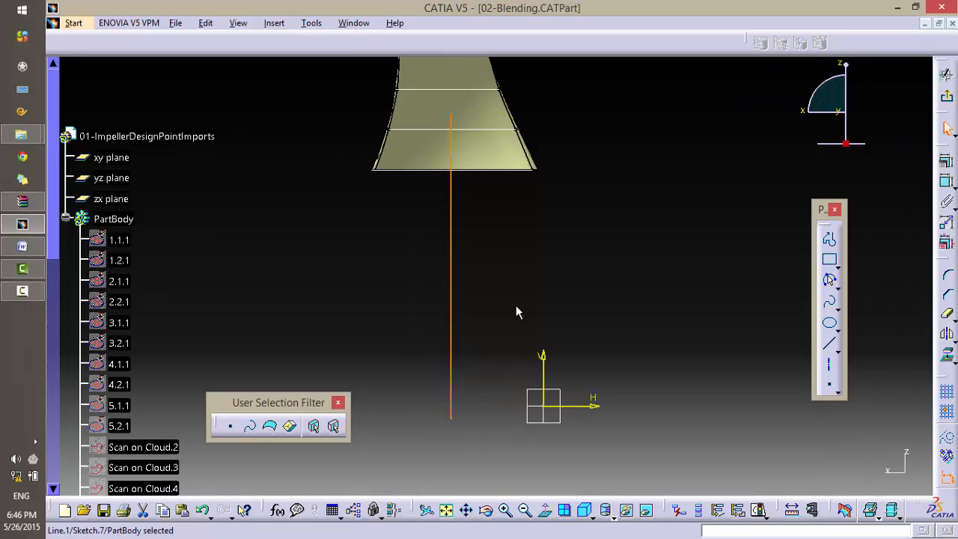
pyautogui.click(947, 438)
pyautogui.click(535, 267)
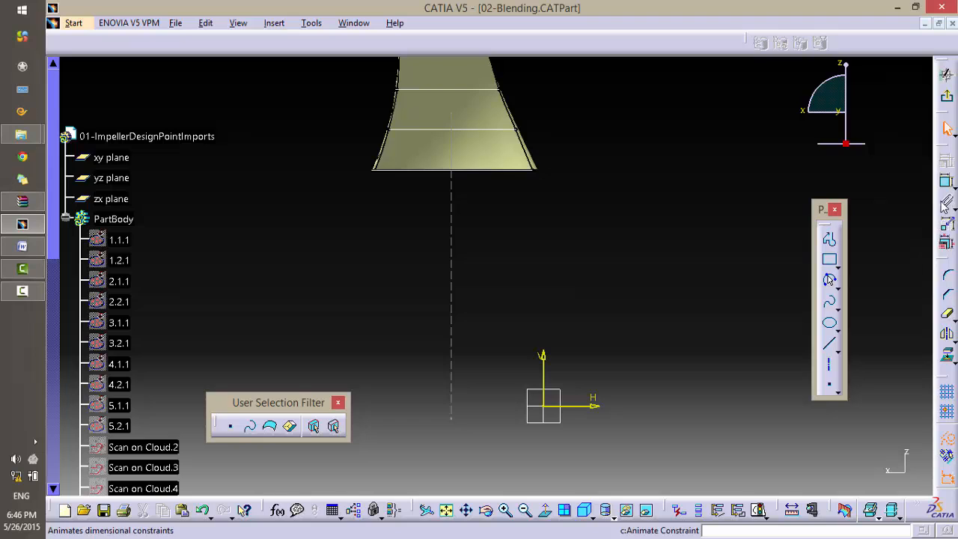
# Step: Constrain the distance between the construction line and the vertical axis to 44.4 mm
pyautogui.click(948, 181)
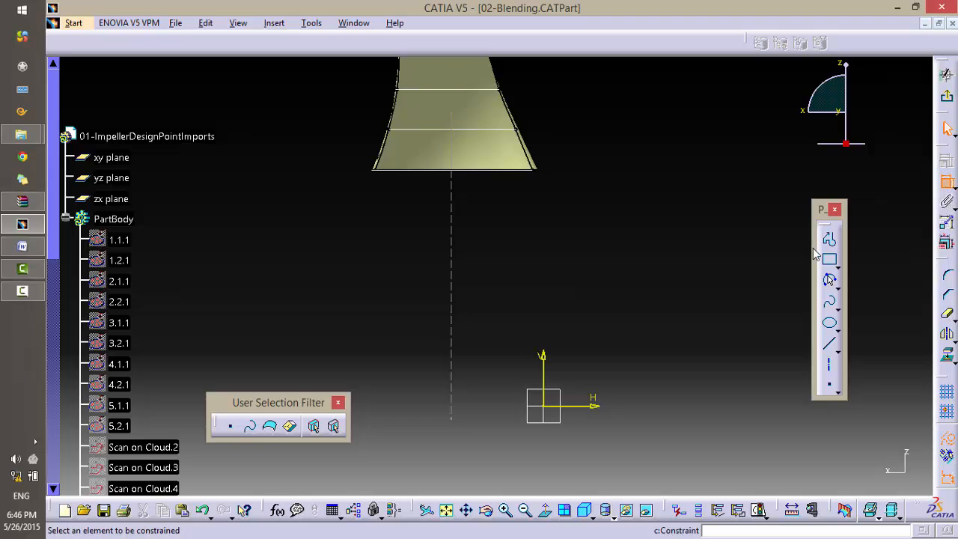
pyautogui.click(451, 359)
pyautogui.click(483, 385)
pyautogui.doubleClick(492, 381)
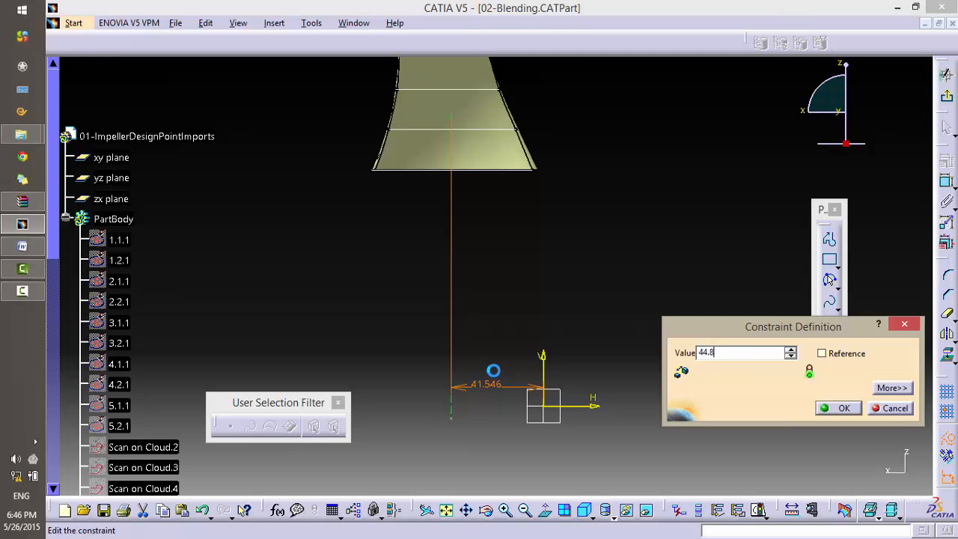
pyautogui.press('Return')
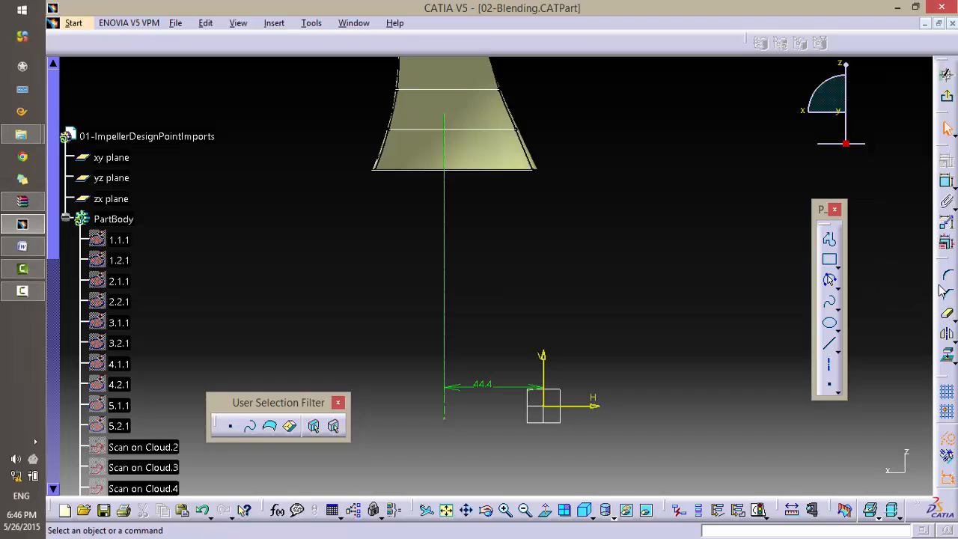
# Step: Draw a horizontal profile line above the origin from the vertical axis to the construction line
pyautogui.click(830, 239)
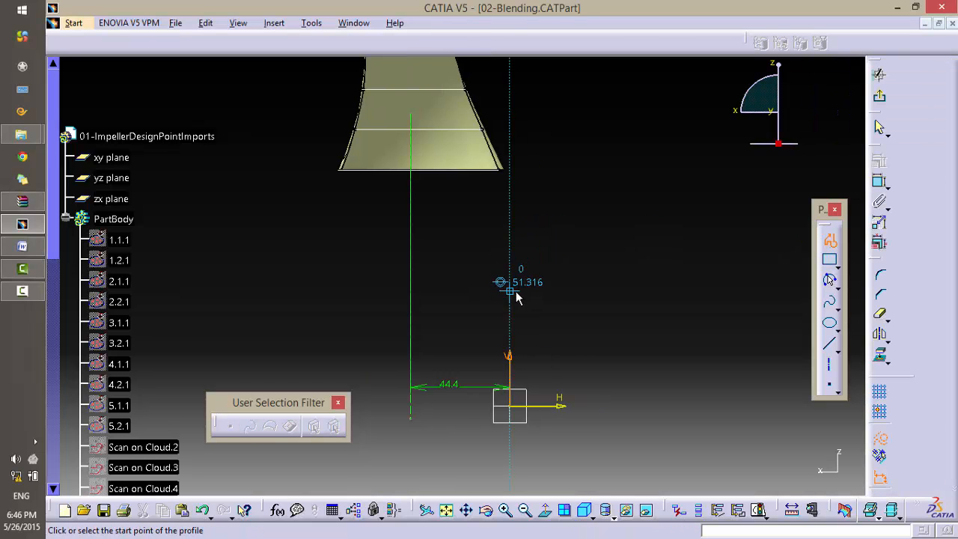
pyautogui.click(509, 340)
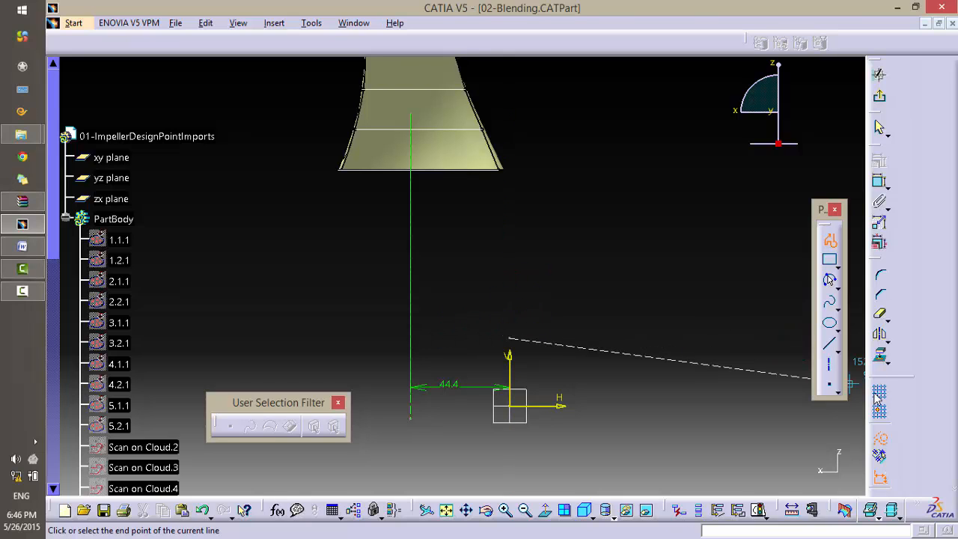
pyautogui.click(410, 339)
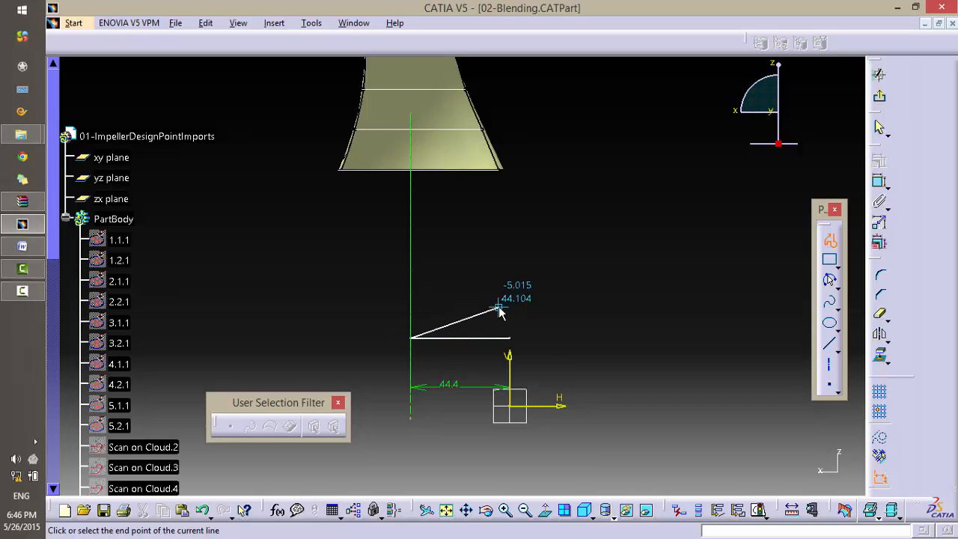
pyautogui.press('Escape')
pyautogui.press('Escape')
# Step: Draw connected profile lines from the horizontal line's axis end: a short rise, about 22.7 mm toward the construction line, and about 42.6 mm up
pyautogui.click(830, 240)
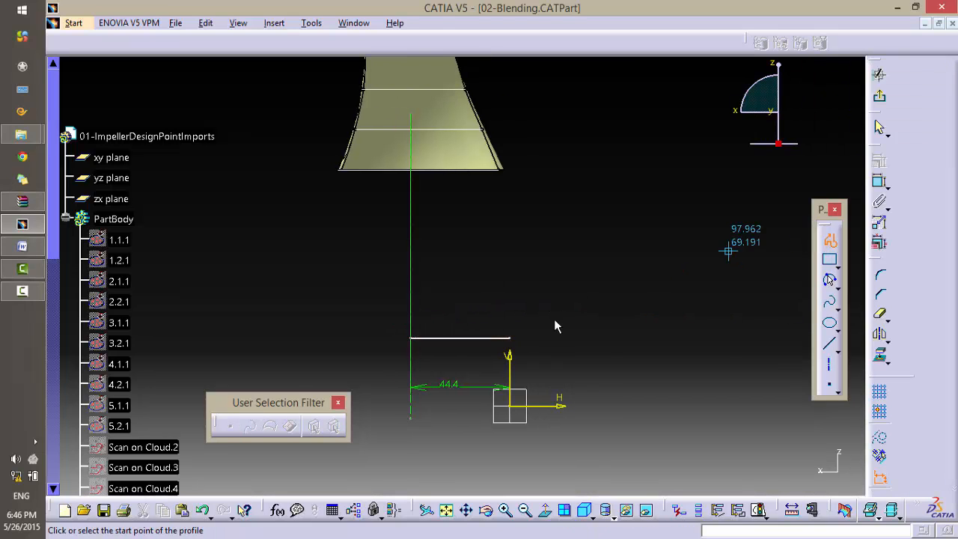
pyautogui.click(509, 339)
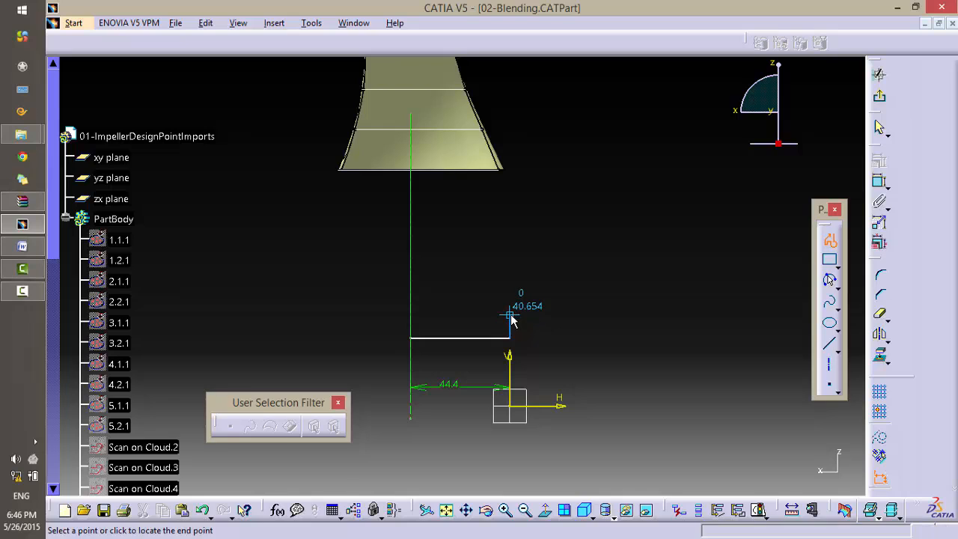
pyautogui.click(487, 317)
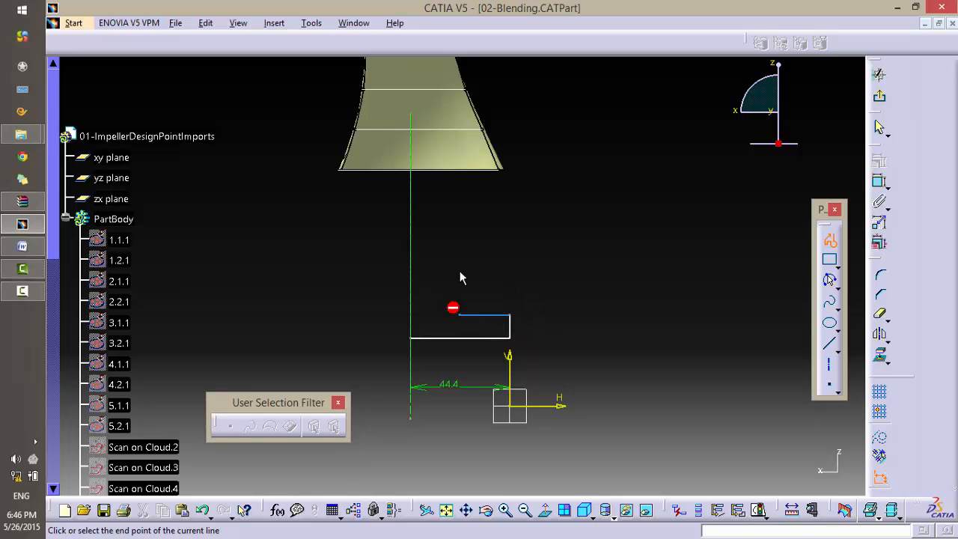
pyautogui.click(459, 315)
pyautogui.click(472, 222)
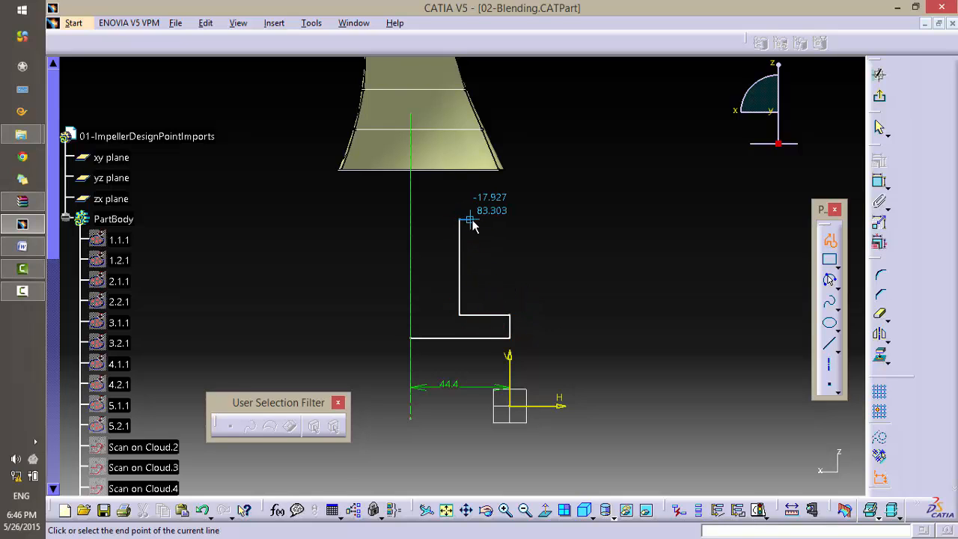
# Step: Continue the profile with a 1 mm outward step, a rise of about 6 mm, and an open-ended flange about 13.6 mm wide and 5 mm high
pyautogui.moveTo(450, 227); pyautogui.dragTo(456, 114, button='middle')
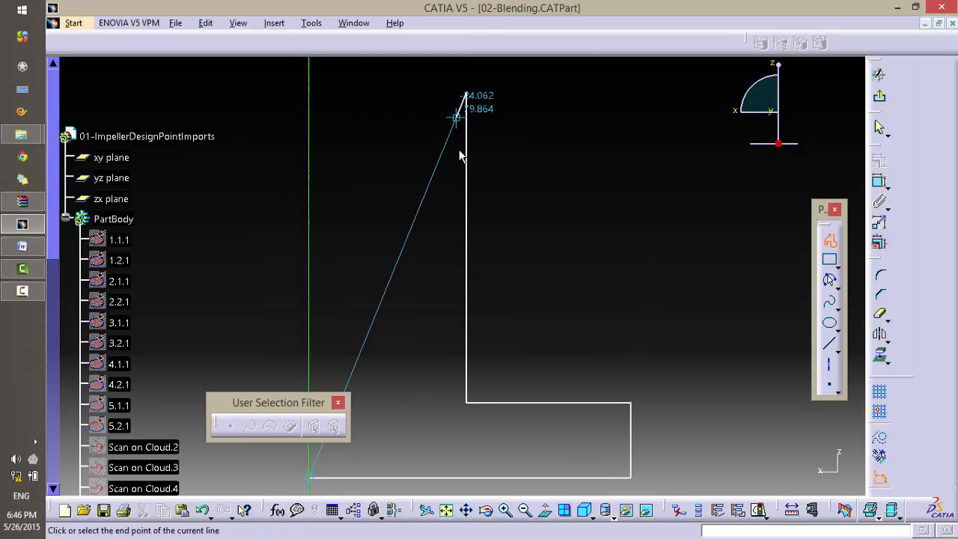
pyautogui.moveTo(459, 153)
pyautogui.mouseDown(button='middle')
pyautogui.moveTo(446, 277)
pyautogui.moveTo(427, 207)
pyautogui.mouseUp(button='middle')
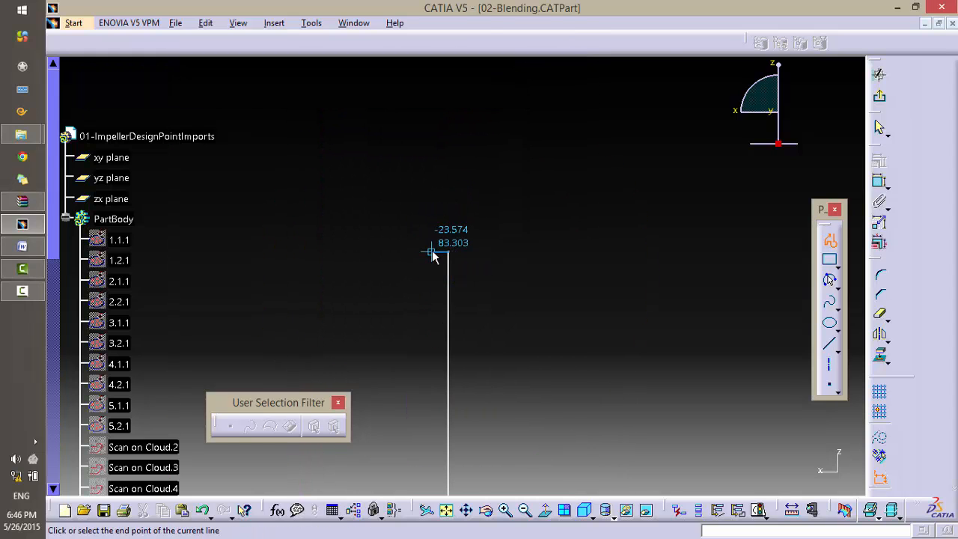
pyautogui.moveTo(427, 152); pyautogui.dragTo(429, 269, button='middle')
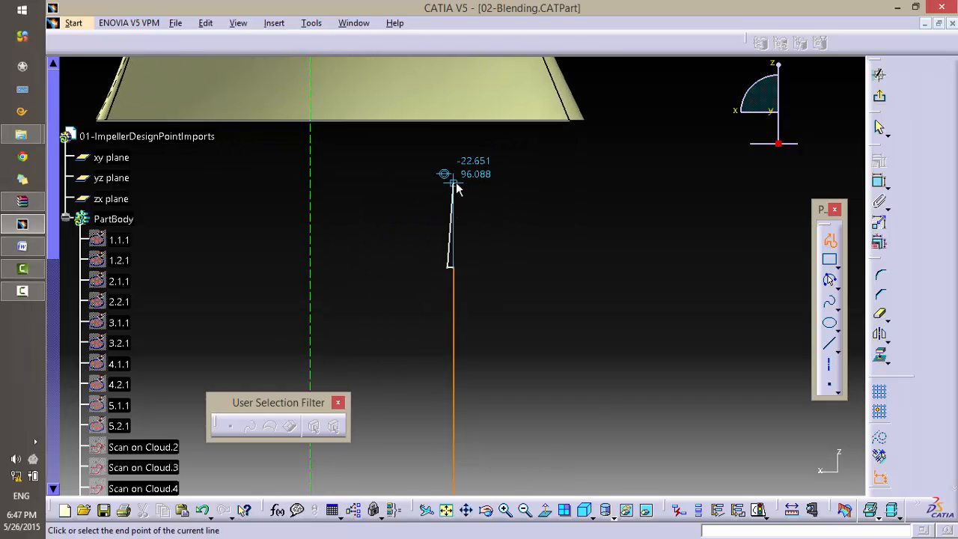
pyautogui.moveTo(456, 186); pyautogui.dragTo(451, 230, button='middle')
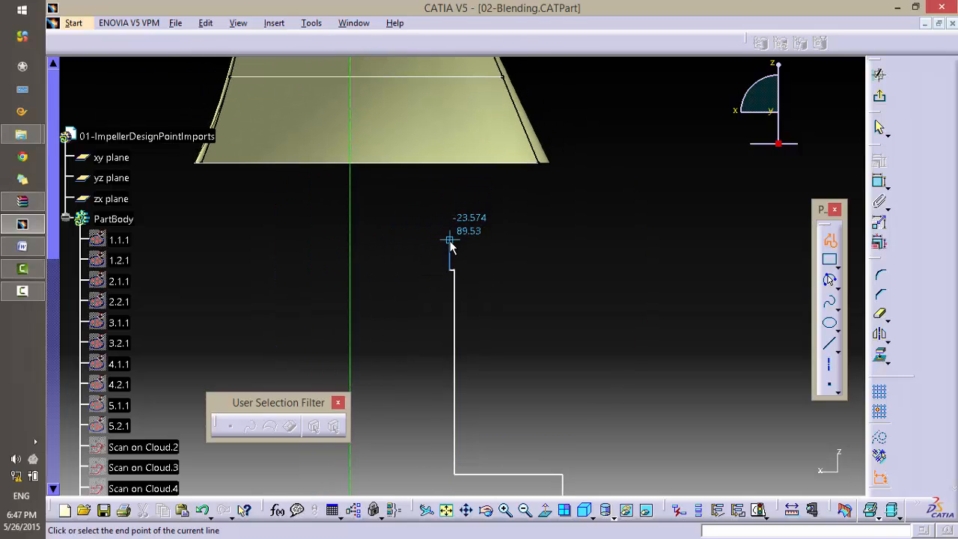
pyautogui.click(450, 240)
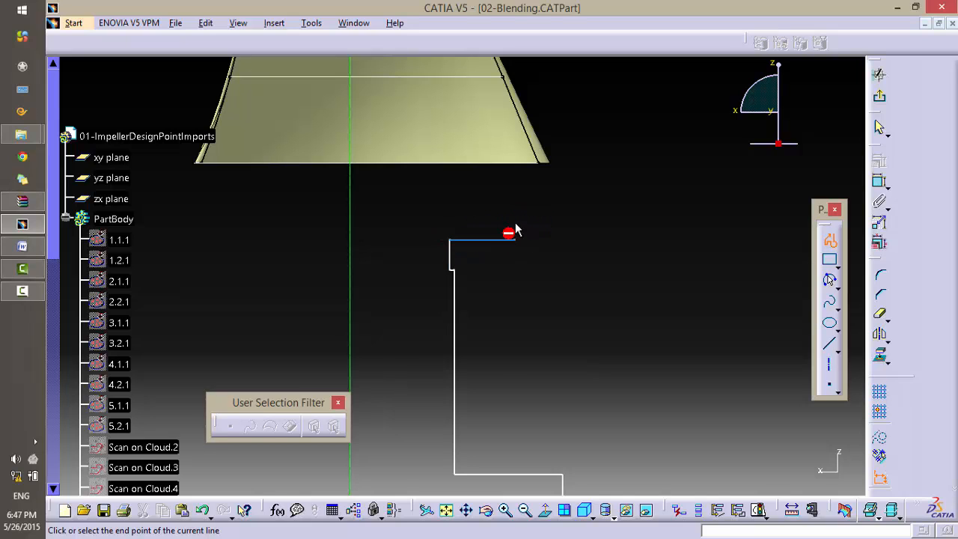
pyautogui.click(514, 238)
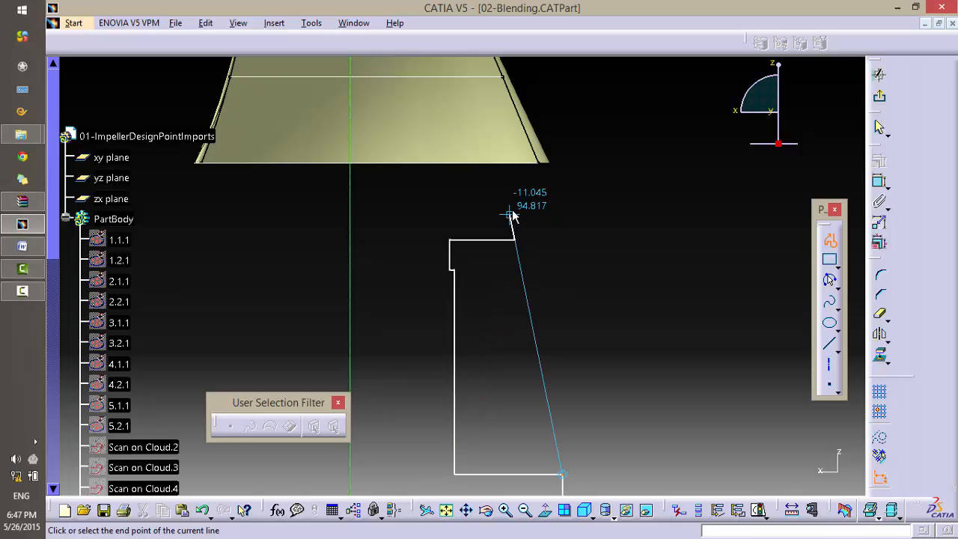
pyautogui.click(514, 216)
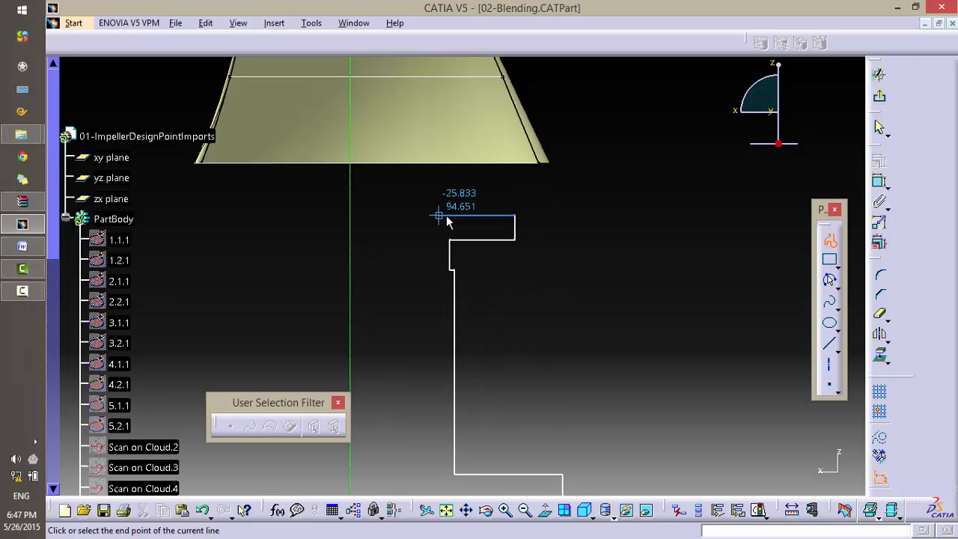
pyautogui.moveTo(449, 217); pyautogui.dragTo(449, 132, button='middle')
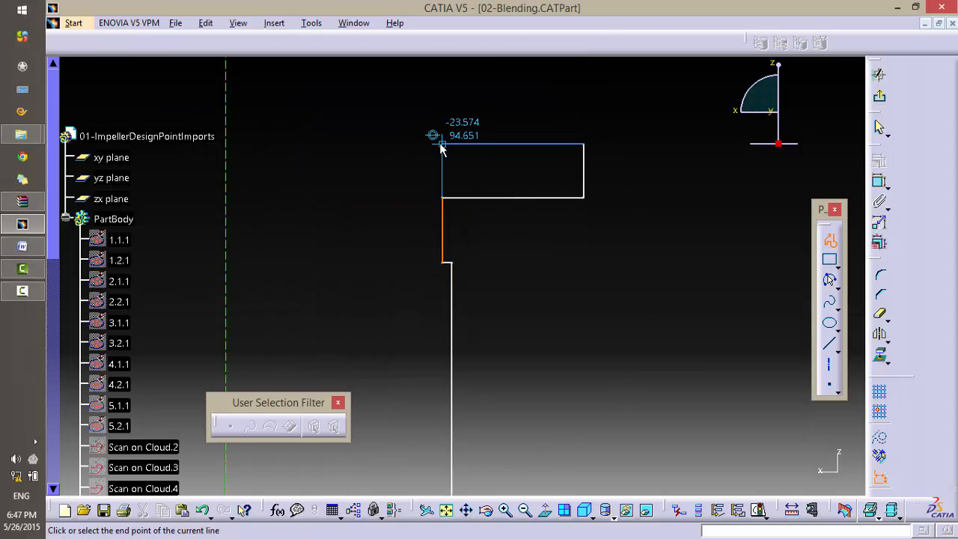
pyautogui.click(442, 144)
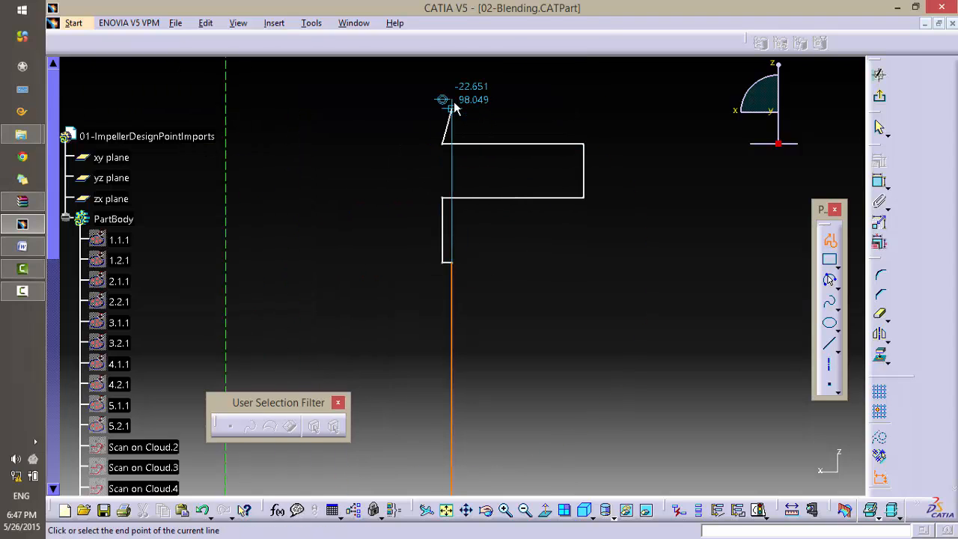
pyautogui.press('Escape')
# Step: Constrain the length of the profile's long vertical line to 30 mm
pyautogui.moveTo(602, 286); pyautogui.dragTo(603, 387, button='middle')
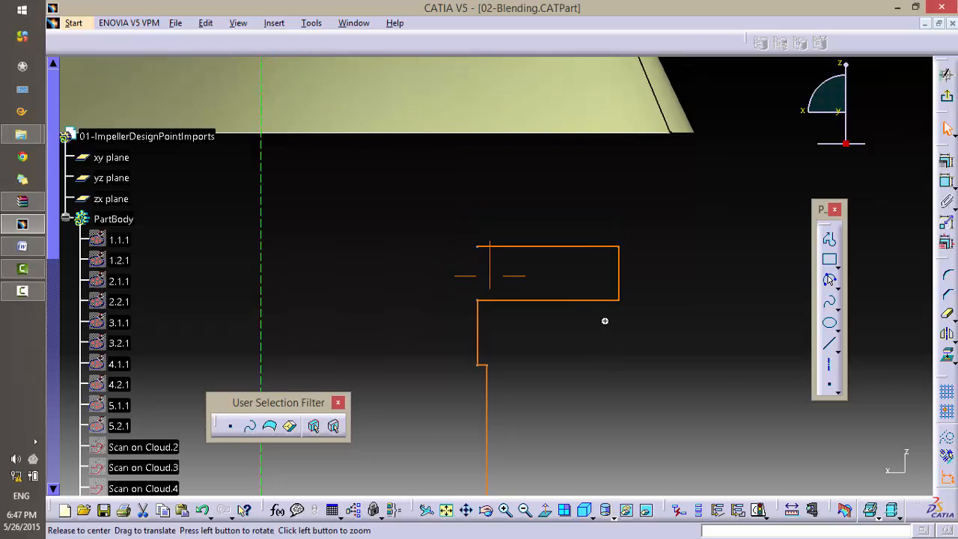
pyautogui.moveTo(605, 321)
pyautogui.mouseDown(button='middle')
pyautogui.moveTo(601, 412)
pyautogui.moveTo(611, 329)
pyautogui.mouseUp(button='middle')
pyautogui.click(883, 227)
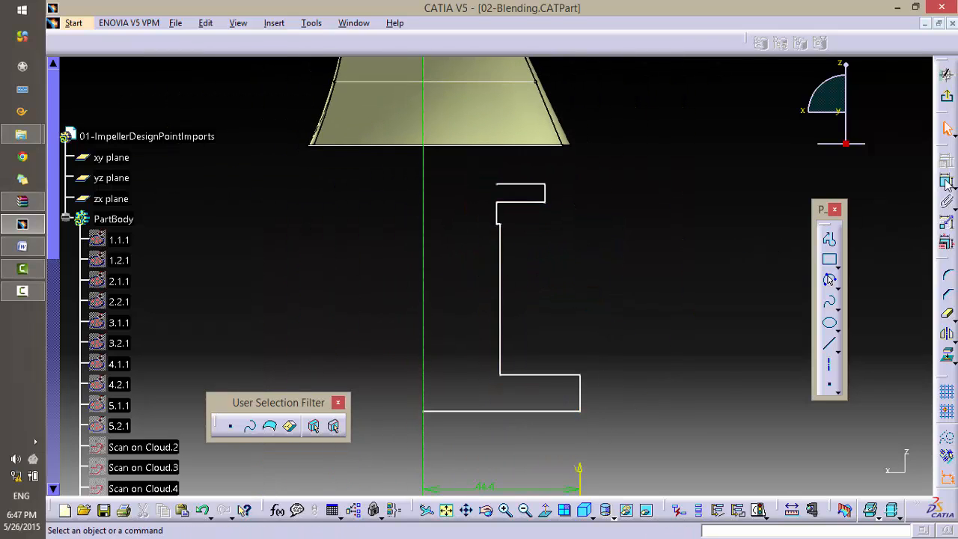
pyautogui.click(945, 182)
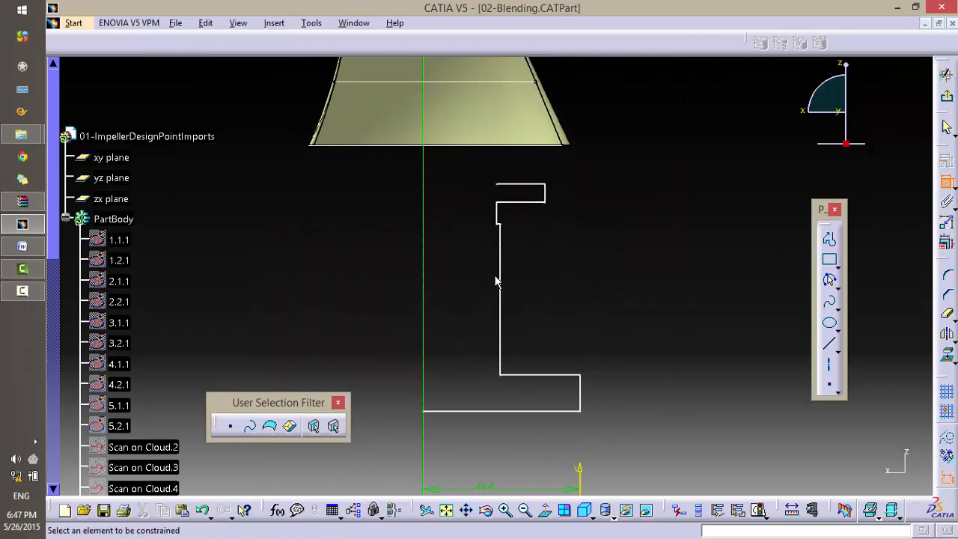
pyautogui.click(503, 294)
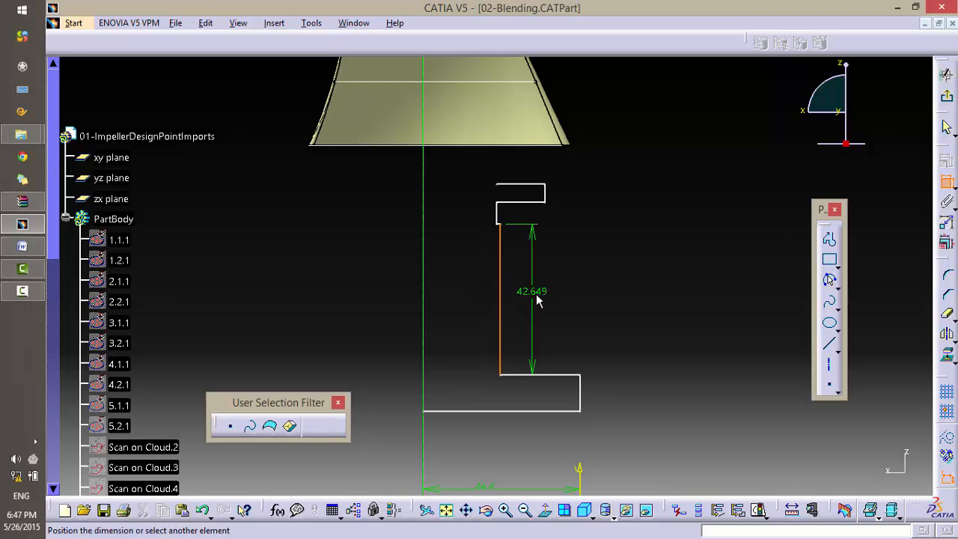
pyautogui.click(542, 291)
pyautogui.doubleClick(545, 292)
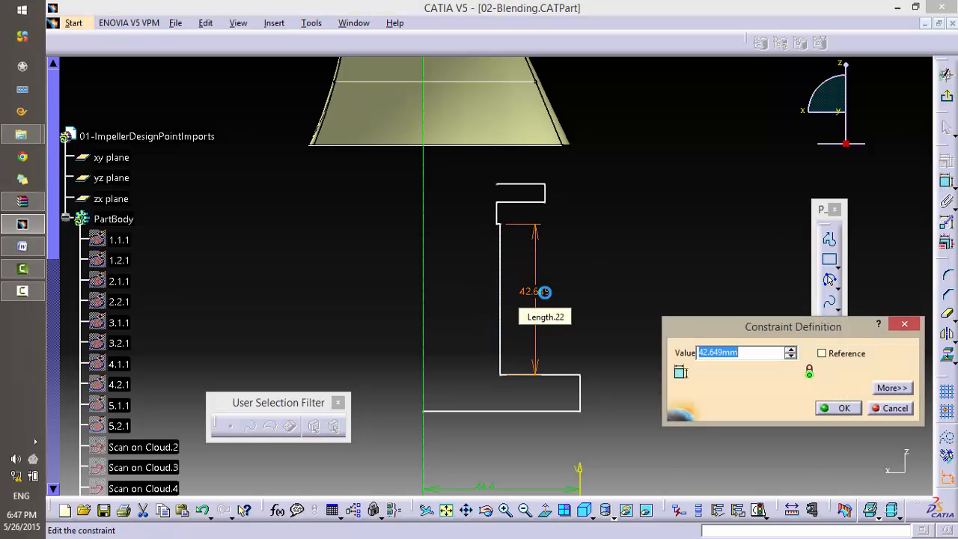
pyautogui.write('30')
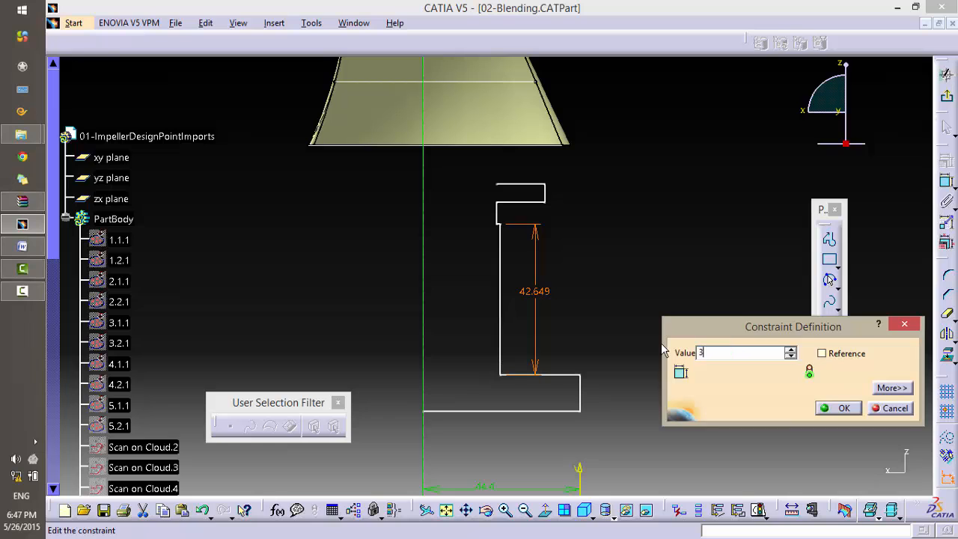
pyautogui.press('Return')
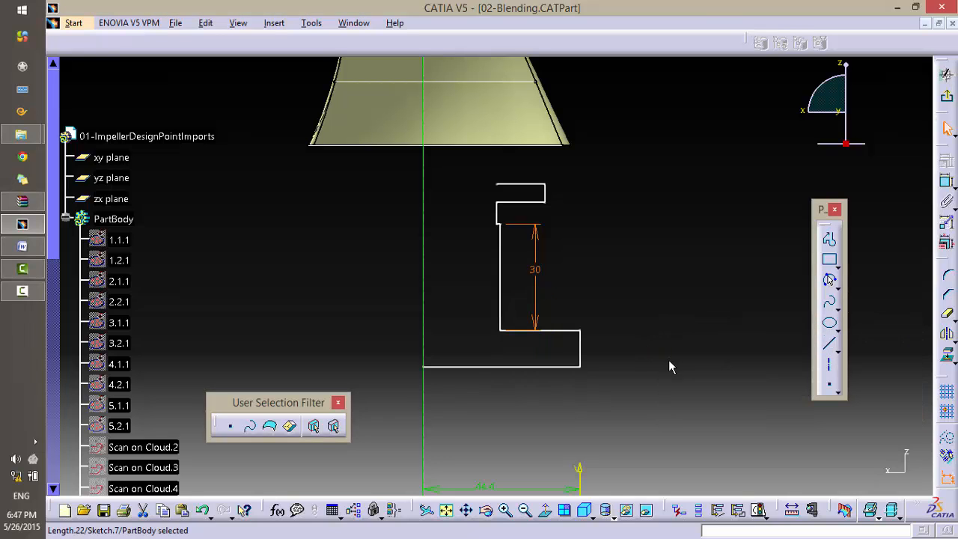
# Step: Constrain the distance between the profile's lowest horizontal line and the horizontal axis to 20 mm
pyautogui.moveTo(670, 366); pyautogui.dragTo(665, 451, button='middle')
pyautogui.click(952, 186)
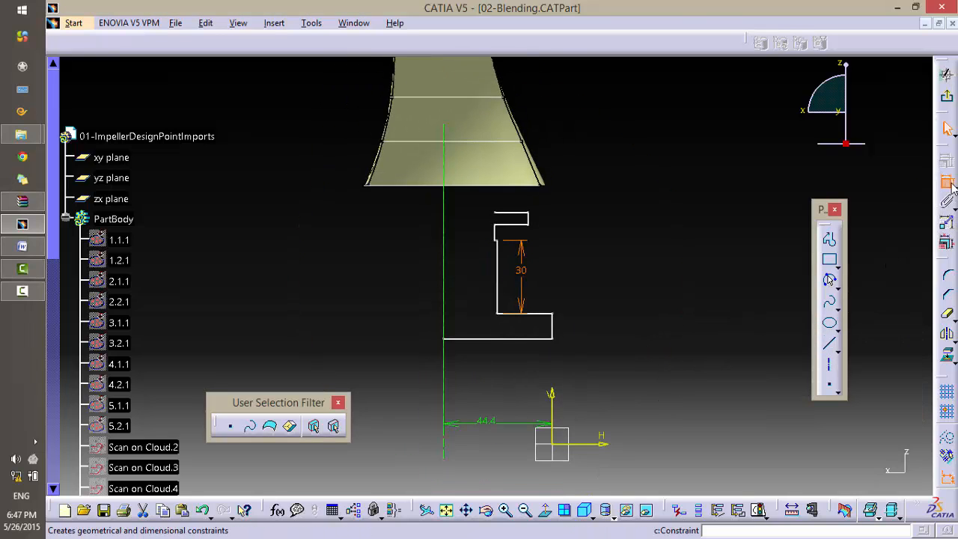
pyautogui.click(571, 444)
pyautogui.click(509, 338)
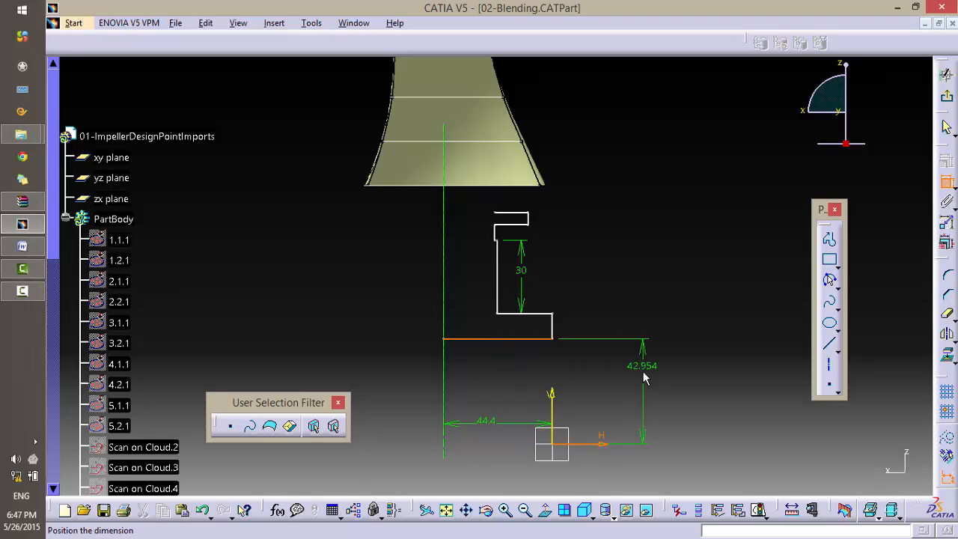
pyautogui.click(628, 394)
pyautogui.doubleClick(637, 392)
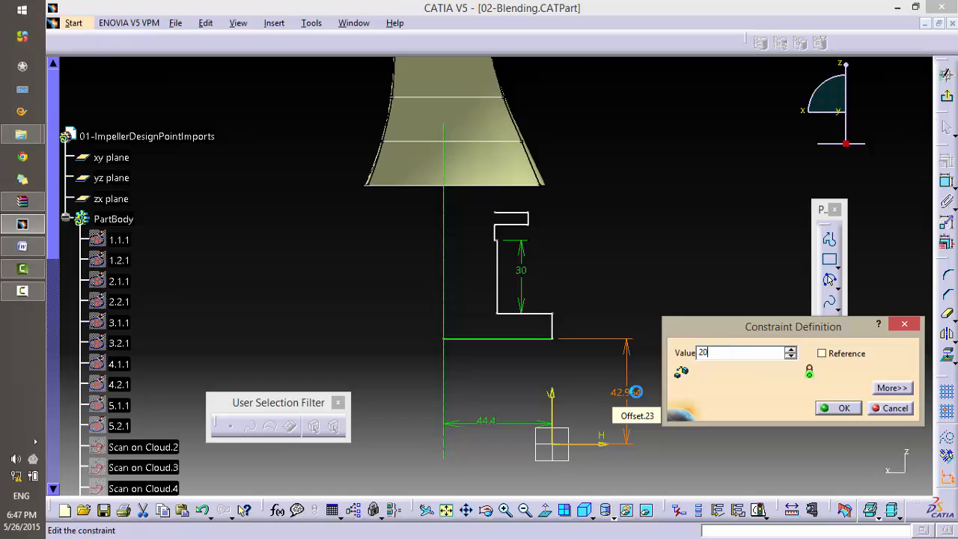
pyautogui.press('Return')
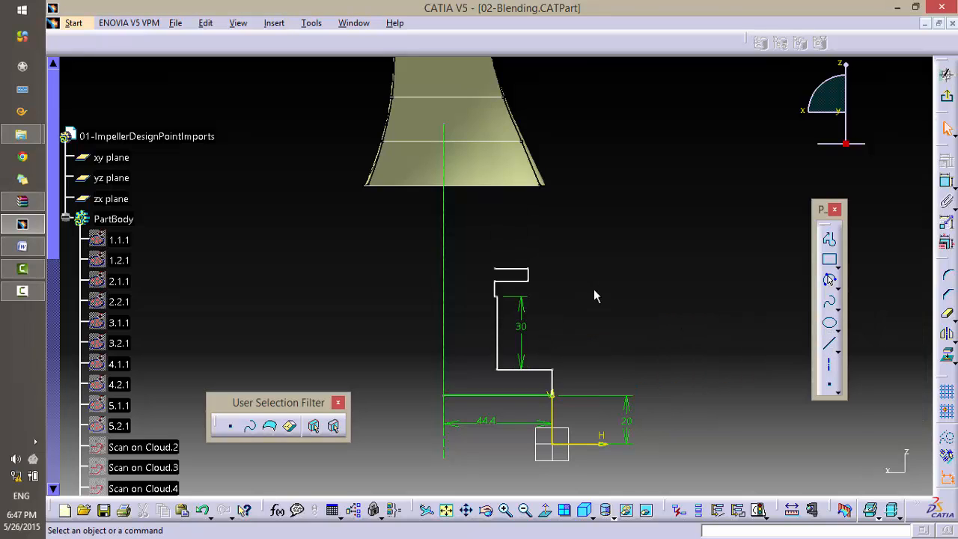
# Step: Constrain the length of the upper flange's lower horizontal line to 10 mm
pyautogui.click(948, 181)
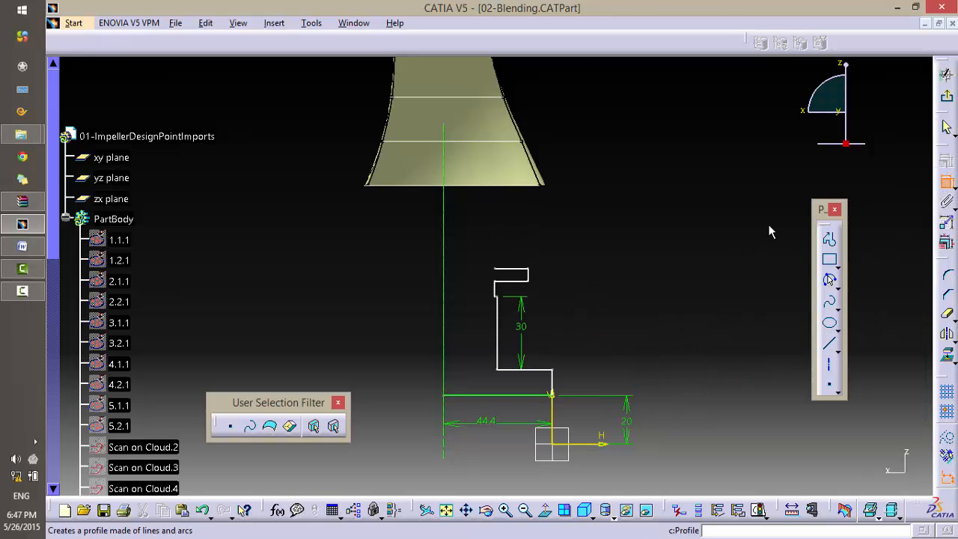
pyautogui.click(514, 282)
pyautogui.click(611, 283)
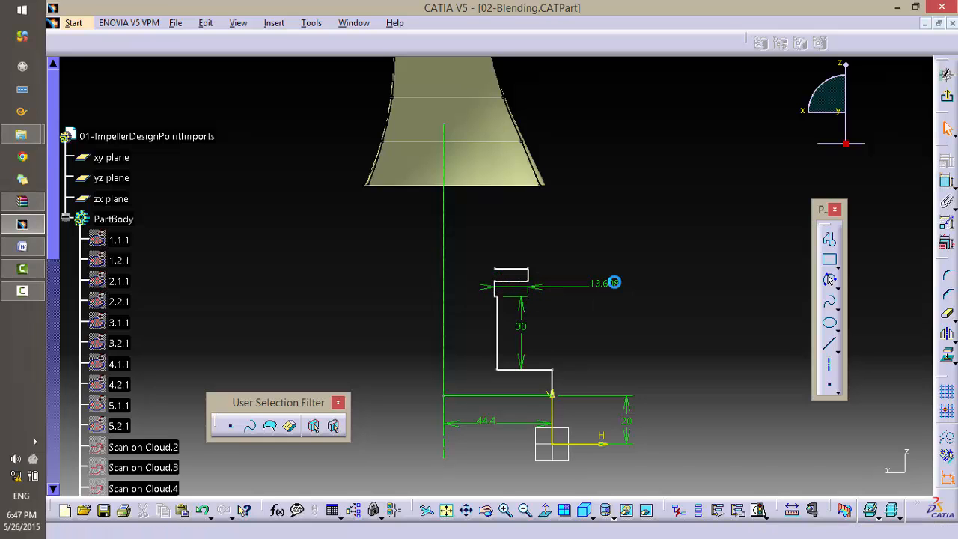
pyautogui.doubleClick(614, 283)
pyautogui.write('10mm')
pyautogui.press('Return')
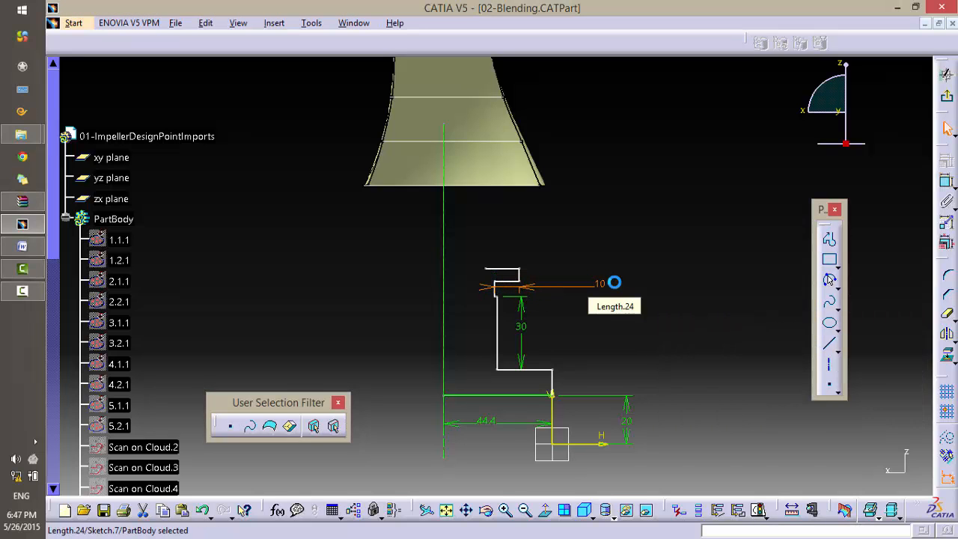
# Step: Select the topmost horizontal line of the profile's upper flange
pyautogui.moveTo(483, 336)
pyautogui.mouseDown(button='middle')
pyautogui.moveTo(500, 220)
pyautogui.moveTo(559, 184)
pyautogui.moveTo(557, 204)
pyautogui.mouseUp(button='middle')
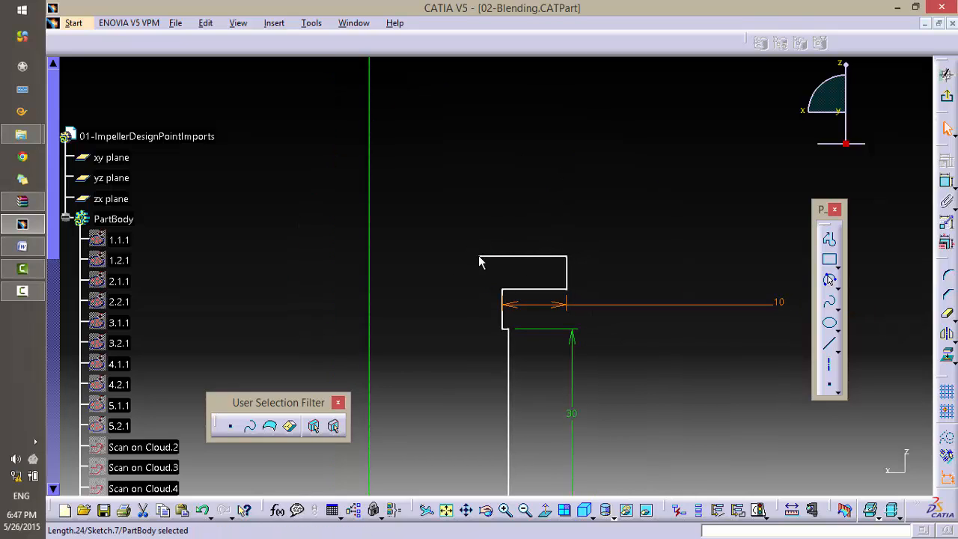
pyautogui.click(518, 257)
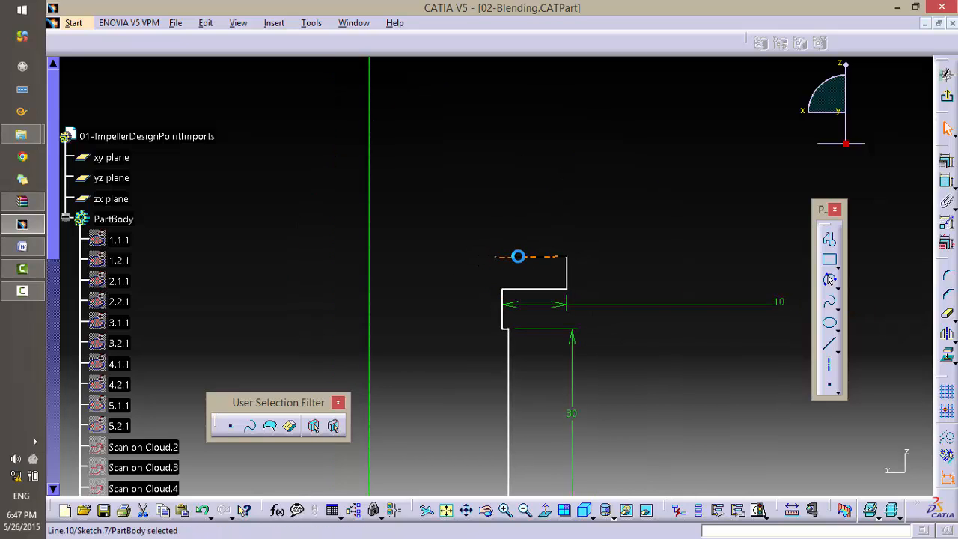
# Step: Replace the line above the 10 mm dimension with a horizontal one running back in line with the vertical edge below
pyautogui.press('Delete')
pyautogui.click(832, 239)
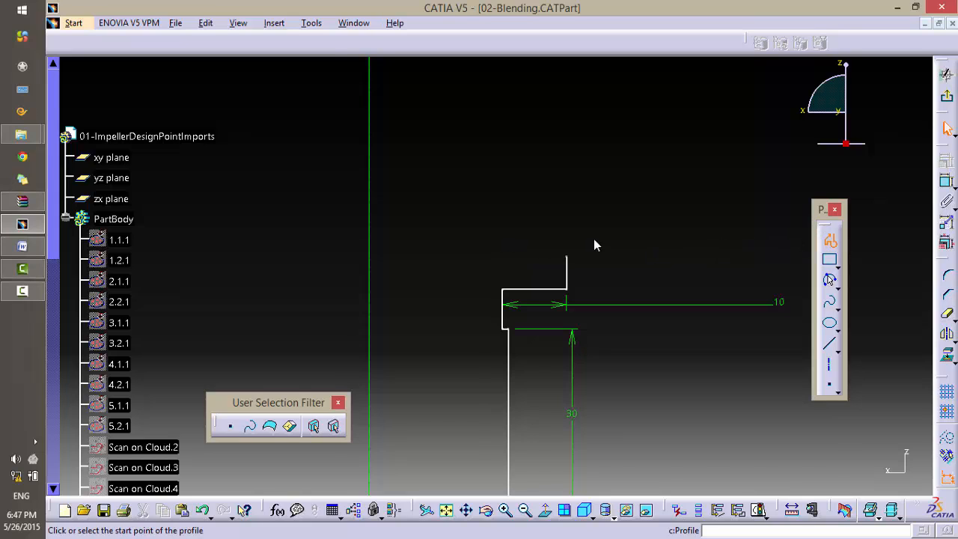
pyautogui.click(534, 257)
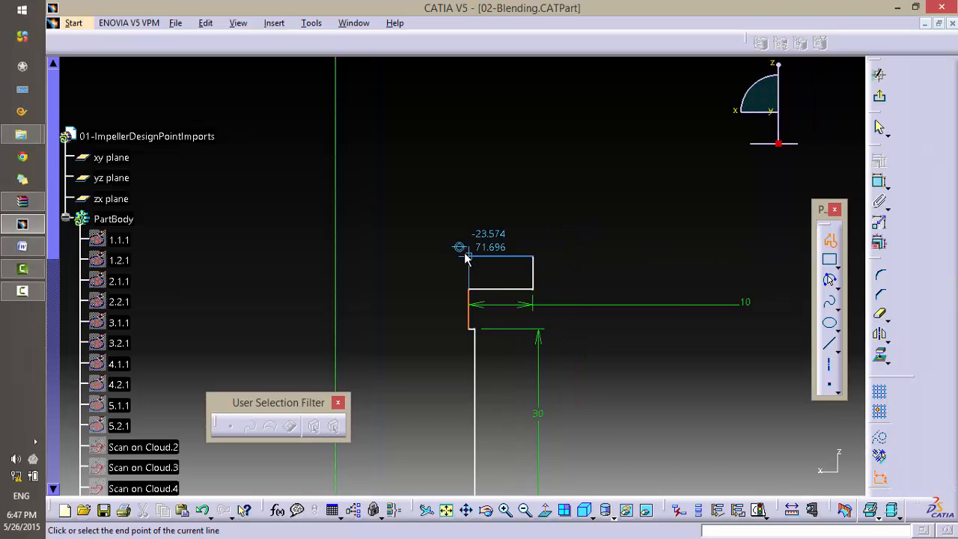
pyautogui.click(468, 257)
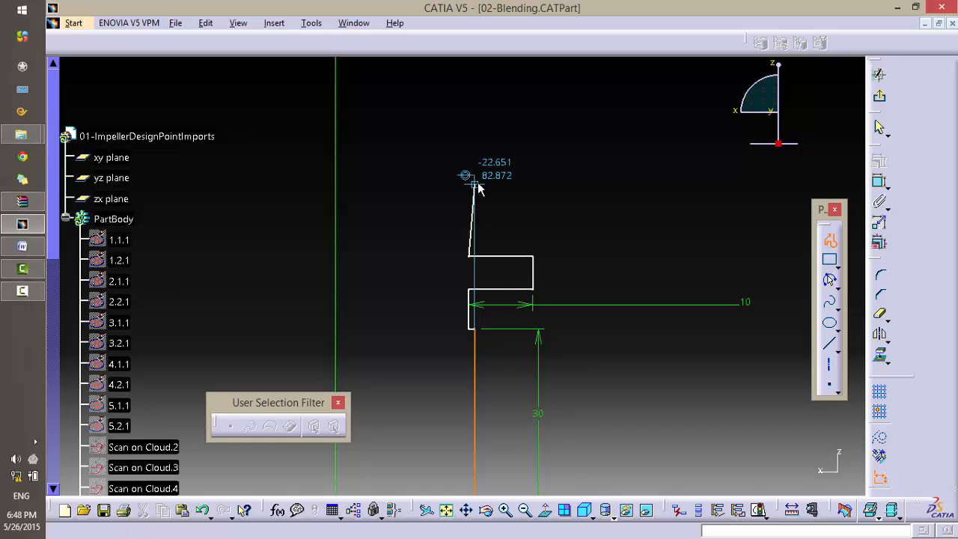
pyautogui.press('Escape')
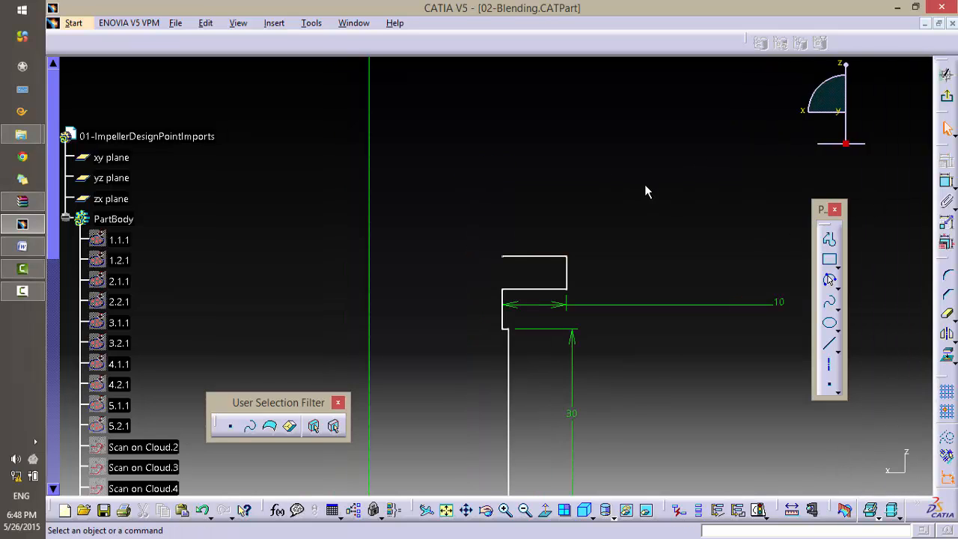
# Step: Sketch an open profile just below the shaded body: about 44 mm across from the axis, 6 mm down, and 9 mm back inward
pyautogui.moveTo(646, 186)
pyautogui.keyDown('ctrl'); pyautogui.mouseDown(button='middle')
pyautogui.moveTo(641, 217)
pyautogui.moveTo(659, 246)
pyautogui.mouseUp(button='middle'); pyautogui.keyUp('ctrl')
pyautogui.click(831, 241)
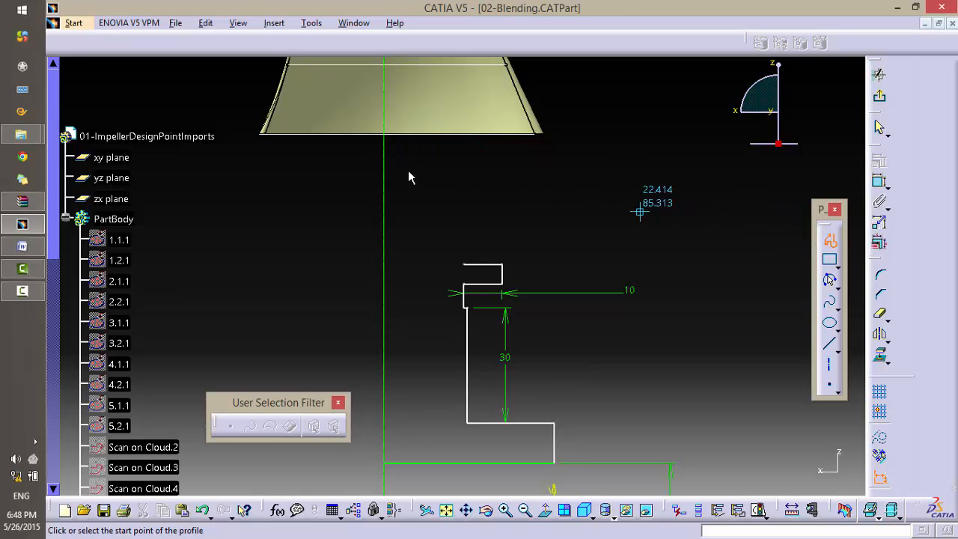
pyautogui.click(383, 143)
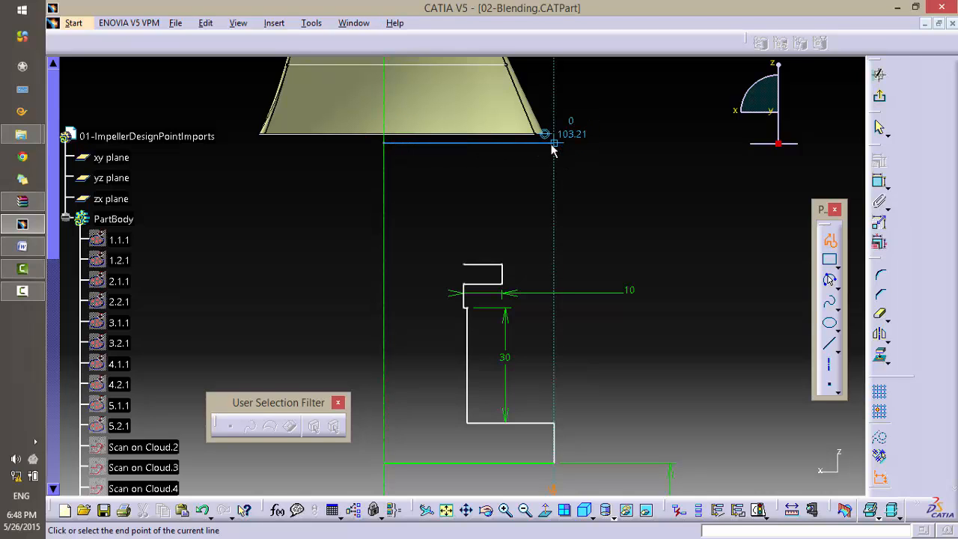
pyautogui.click(553, 144)
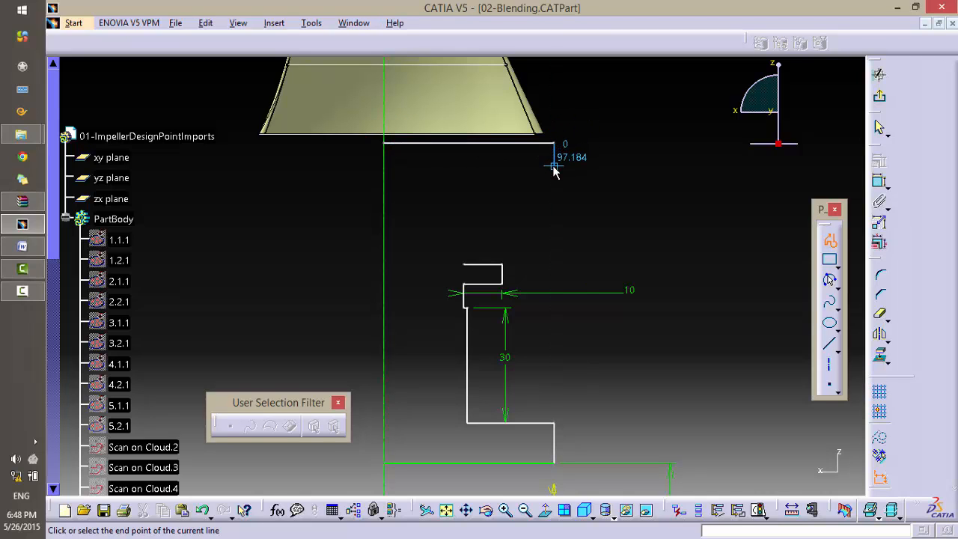
pyautogui.click(554, 165)
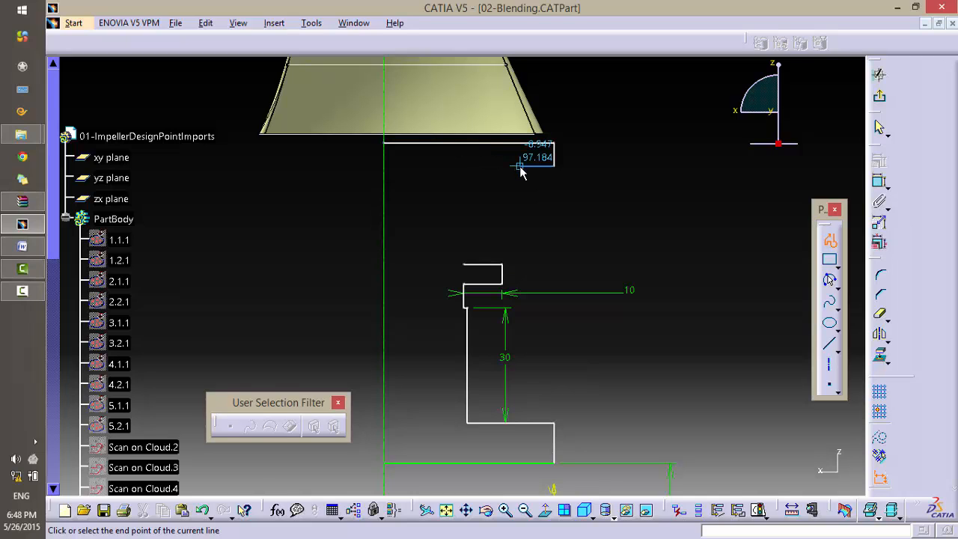
pyautogui.click(520, 167)
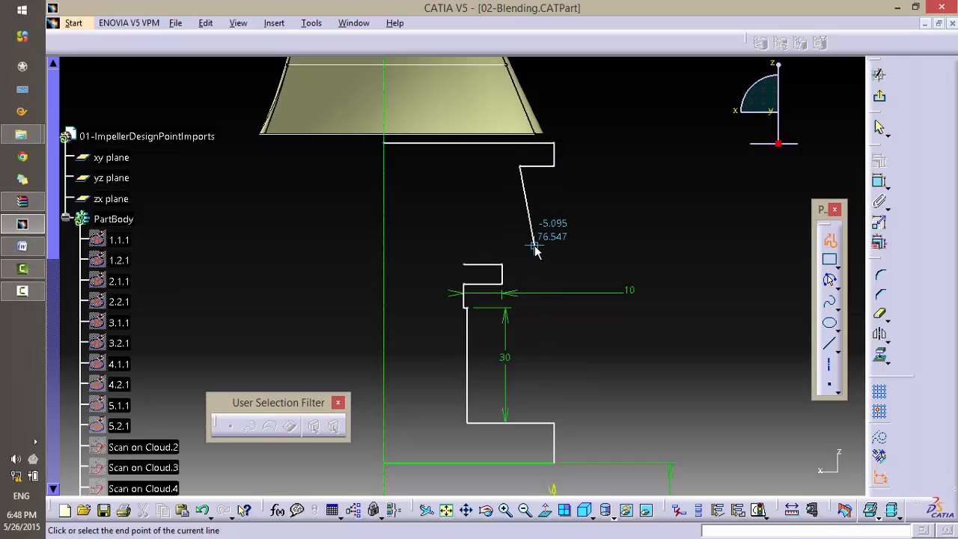
pyautogui.press('Escape')
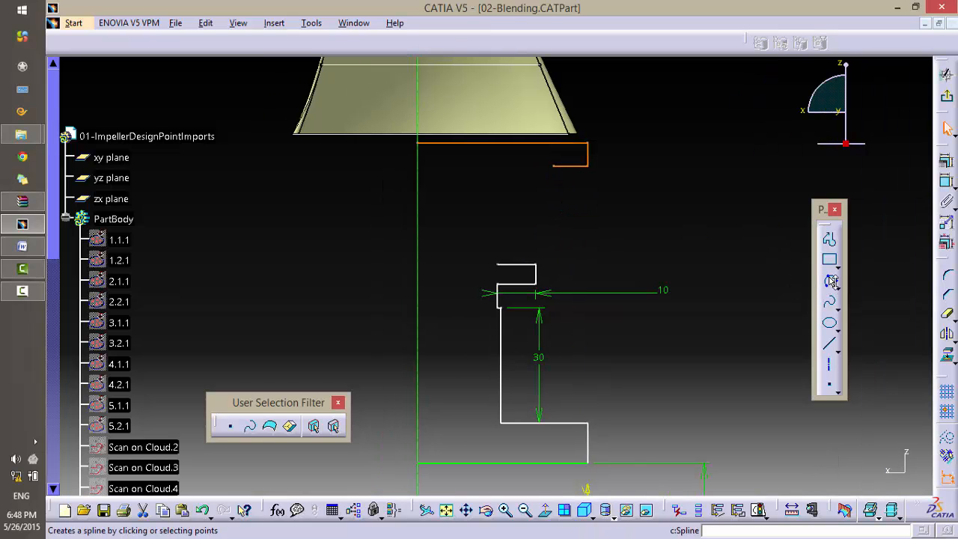
# Step: Connect the upper profile's free end to the lower profile's top line with a three-point arc of about 29.5 mm radius, curving toward the axis
pyautogui.click(838, 288)
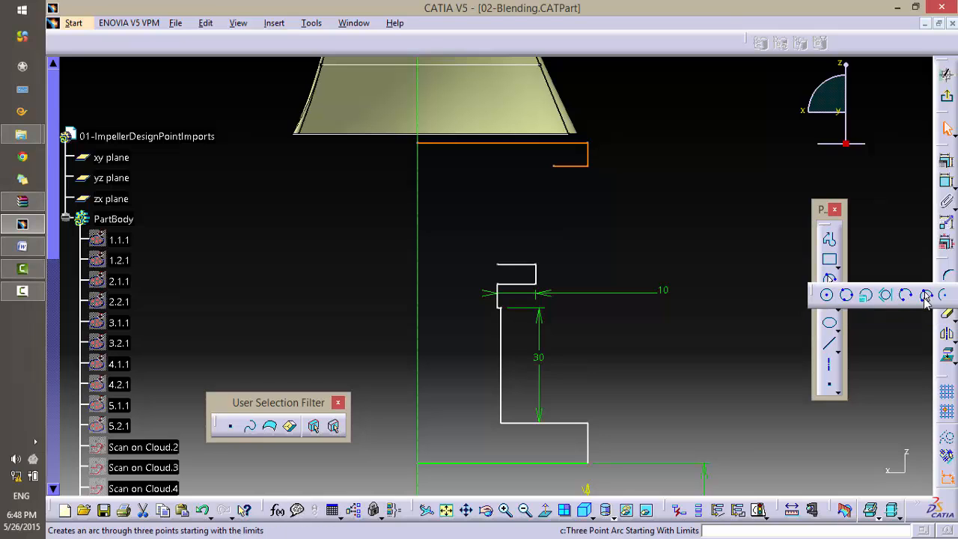
pyautogui.click(927, 295)
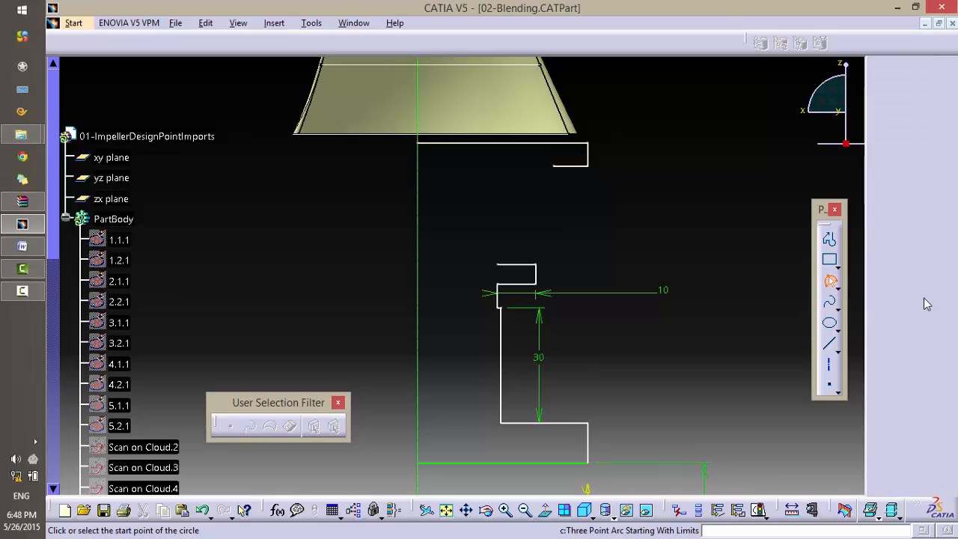
pyautogui.click(524, 167)
pyautogui.click(465, 285)
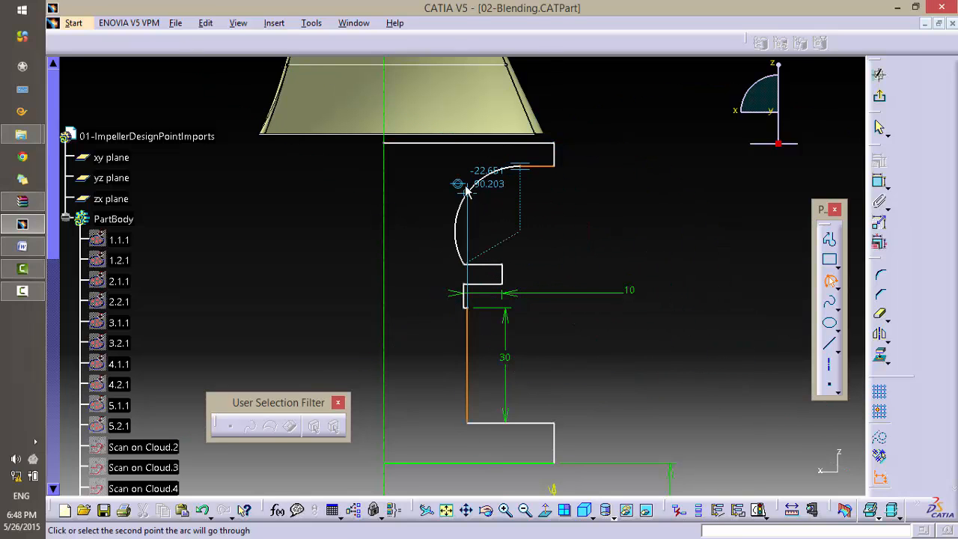
pyautogui.keyDown('ctrl'); pyautogui.moveTo(481, 142); pyautogui.dragTo(478, 33, button='middle'); pyautogui.keyUp('ctrl')
pyautogui.moveTo(339, 221)
pyautogui.mouseDown(button='middle')
pyautogui.moveTo(352, 219)
pyautogui.moveTo(266, 241)
pyautogui.mouseUp(button='middle')
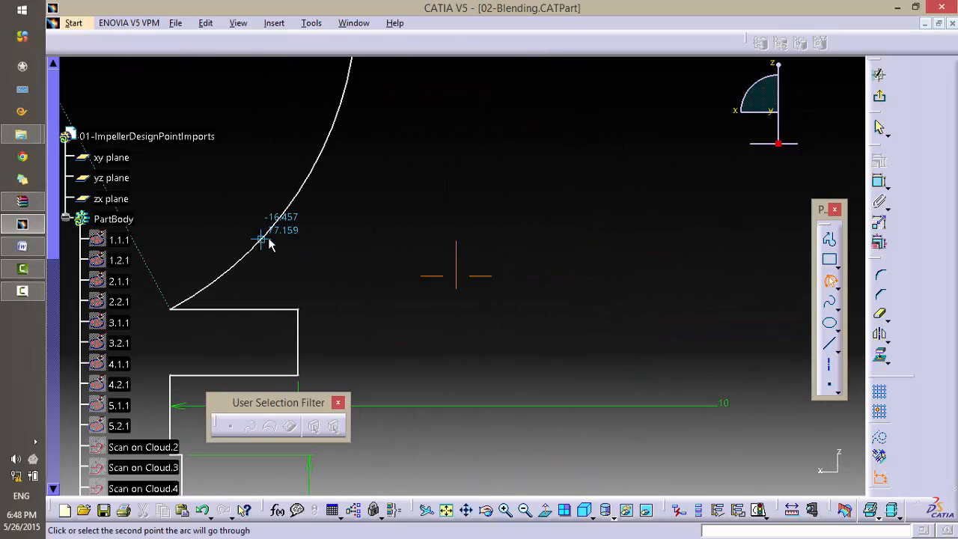
pyautogui.keyDown('ctrl'); pyautogui.moveTo(400, 194); pyautogui.dragTo(379, 244, button='middle'); pyautogui.keyUp('ctrl')
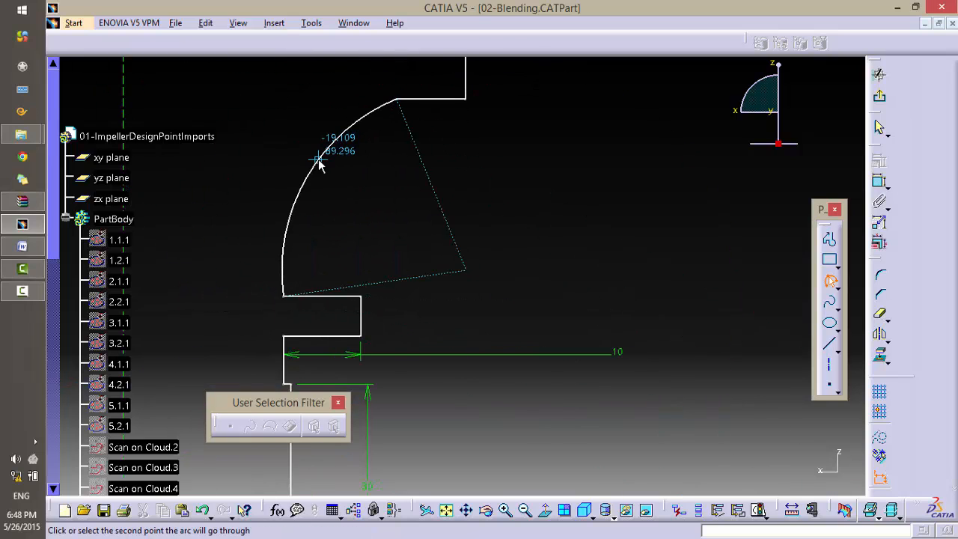
pyautogui.click(320, 166)
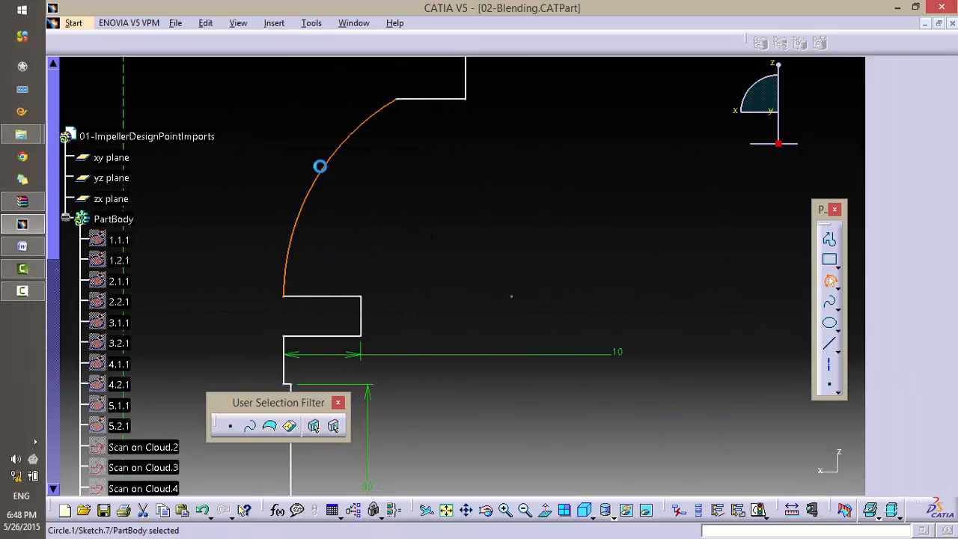
# Step: Dimension the arc's radius and set it to 28.62 mm
pyautogui.click(946, 161)
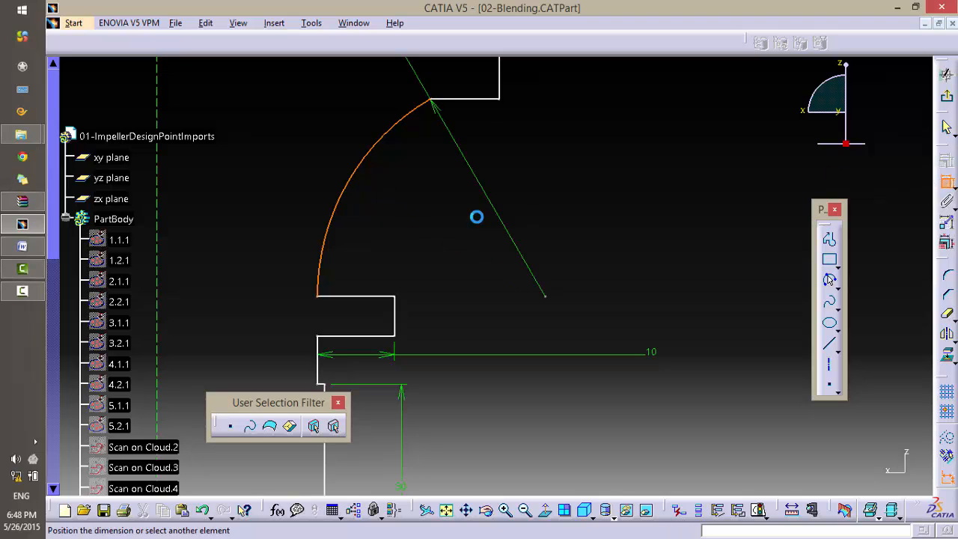
pyautogui.click(462, 236)
pyautogui.doubleClick(459, 229)
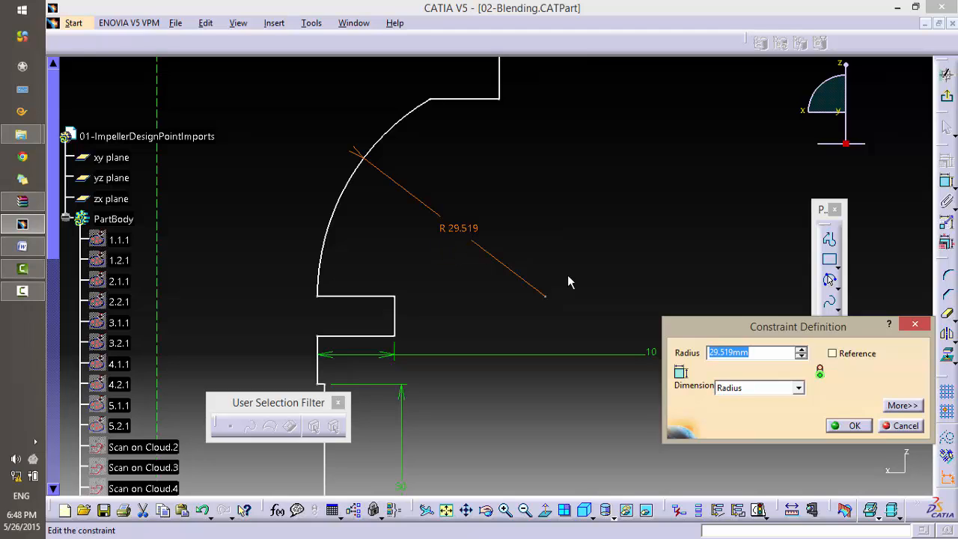
pyautogui.write('.62')
pyautogui.press('Return')
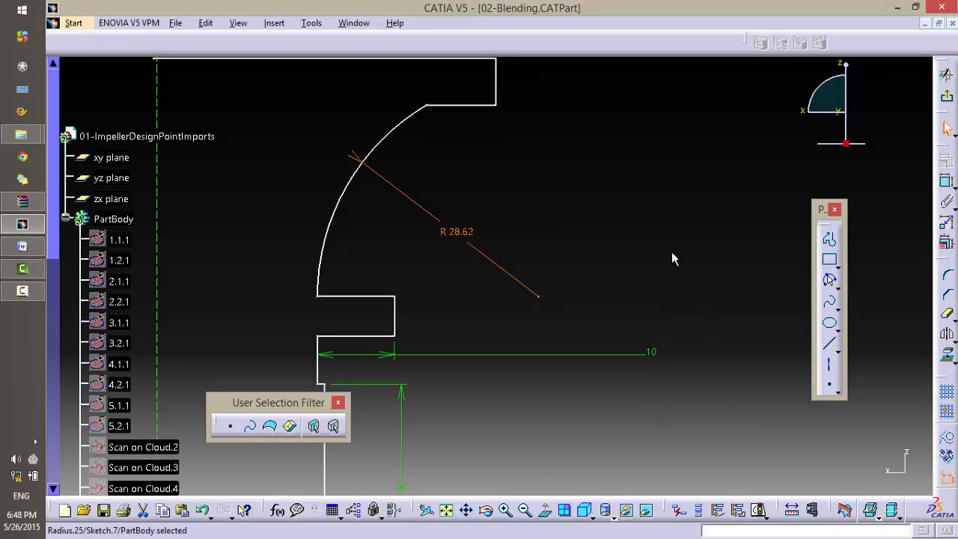
# Step: Round the corner between the long vertical line and the lower horizontal line with a radius of about 11.6 mm
pyautogui.moveTo(672, 252)
pyautogui.keyDown('ctrl'); pyautogui.mouseDown(button='middle')
pyautogui.moveTo(631, 344)
pyautogui.moveTo(541, 283)
pyautogui.mouseUp(button='middle'); pyautogui.keyUp('ctrl')
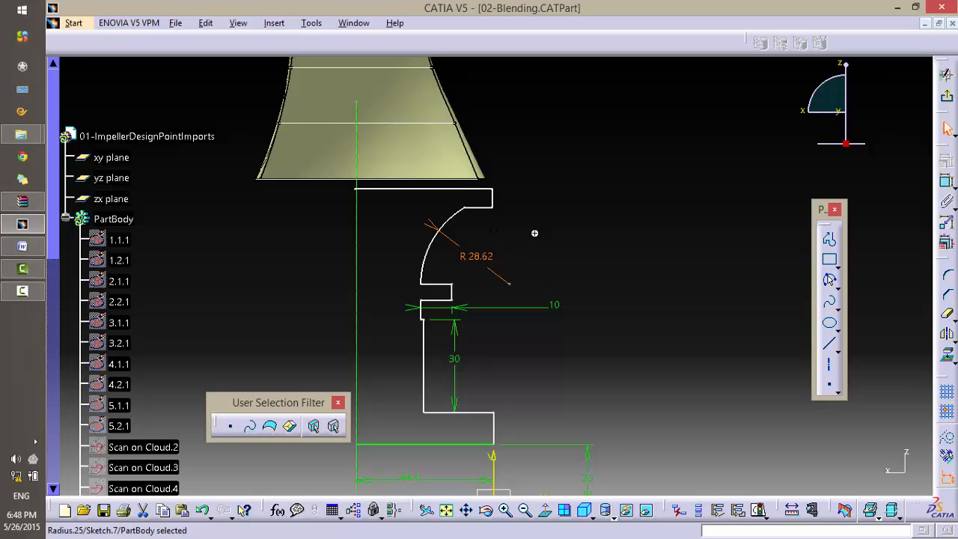
pyautogui.moveTo(535, 233)
pyautogui.keyDown('ctrl'); pyautogui.mouseDown(button='middle')
pyautogui.moveTo(550, 193)
pyautogui.moveTo(549, 202)
pyautogui.moveTo(566, 196)
pyautogui.mouseUp(button='middle'); pyautogui.keyUp('ctrl')
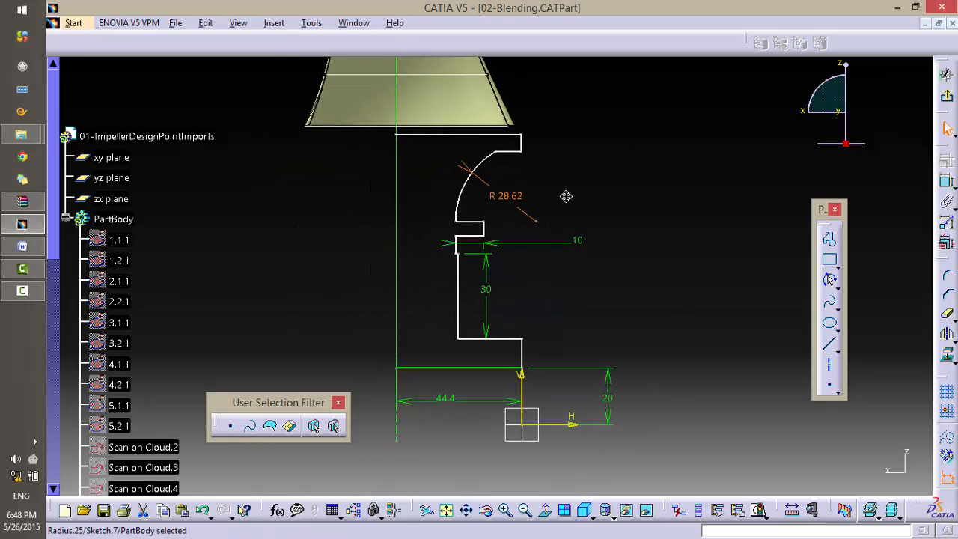
pyautogui.moveTo(526, 296); pyautogui.dragTo(546, 233, button='middle')
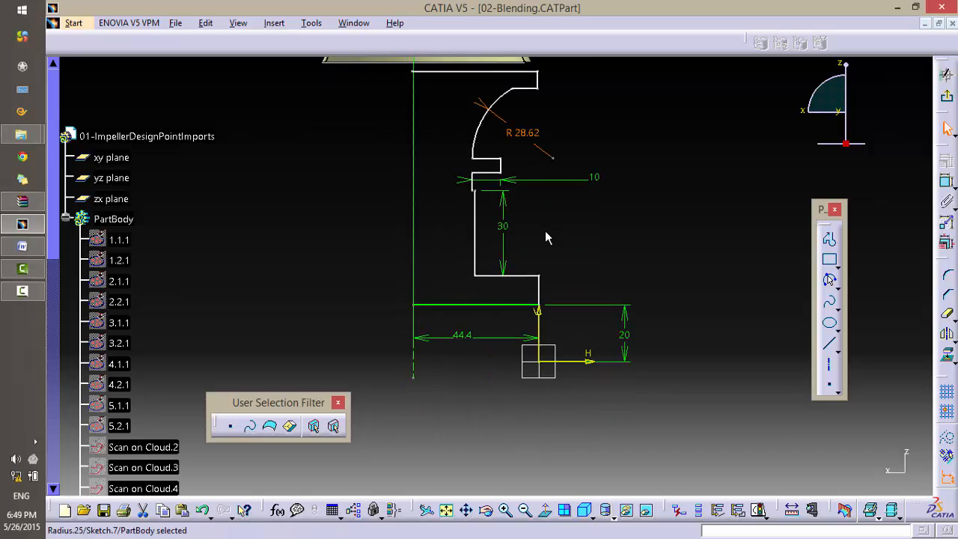
pyautogui.click(950, 279)
pyautogui.click(498, 275)
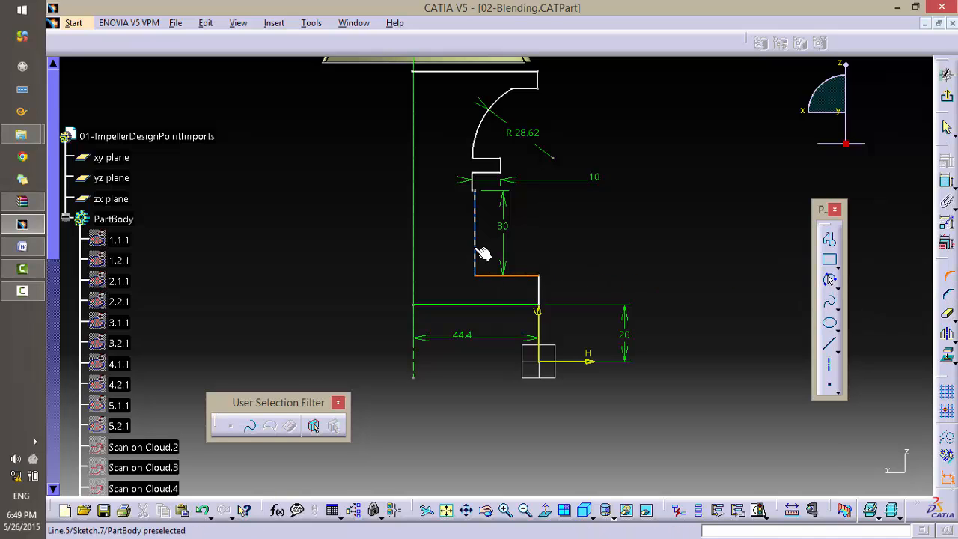
pyautogui.click(481, 252)
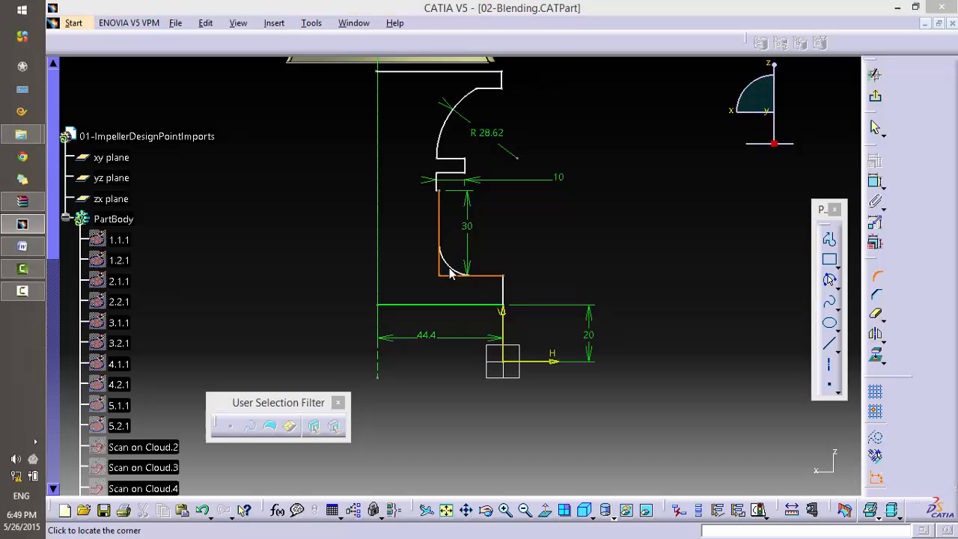
pyautogui.click(450, 274)
pyautogui.click(565, 312)
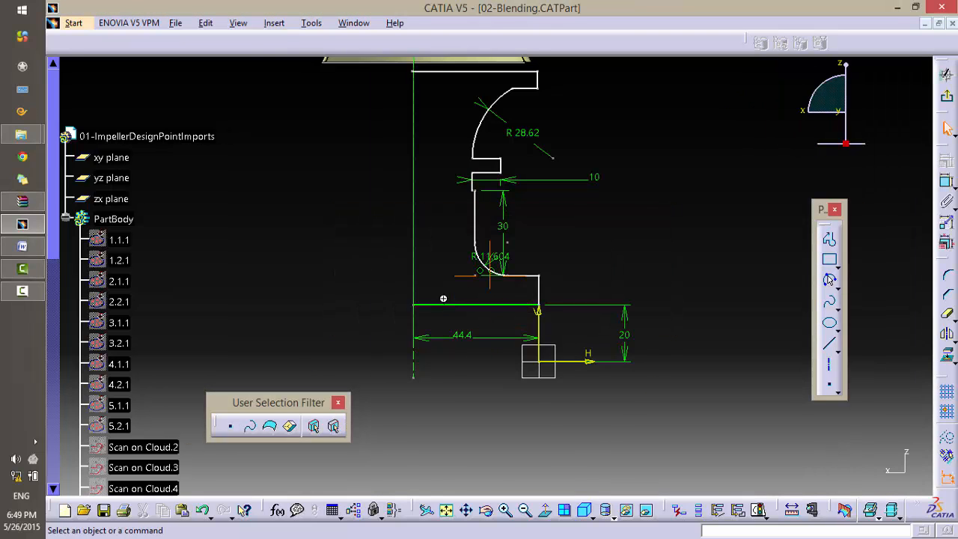
# Step: Set the new corner's radius to 15.31 mm
pyautogui.moveTo(444, 299); pyautogui.dragTo(481, 132, button='middle')
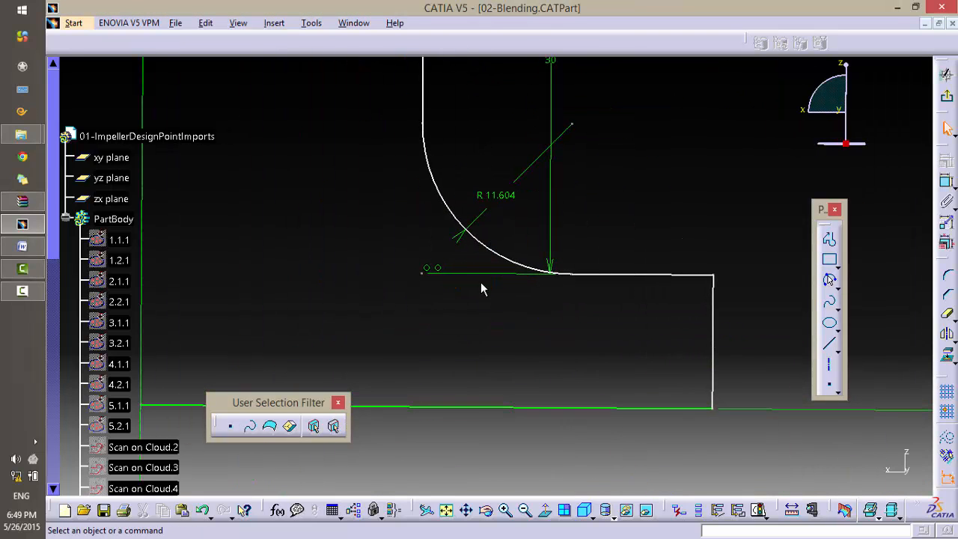
pyautogui.click(510, 197)
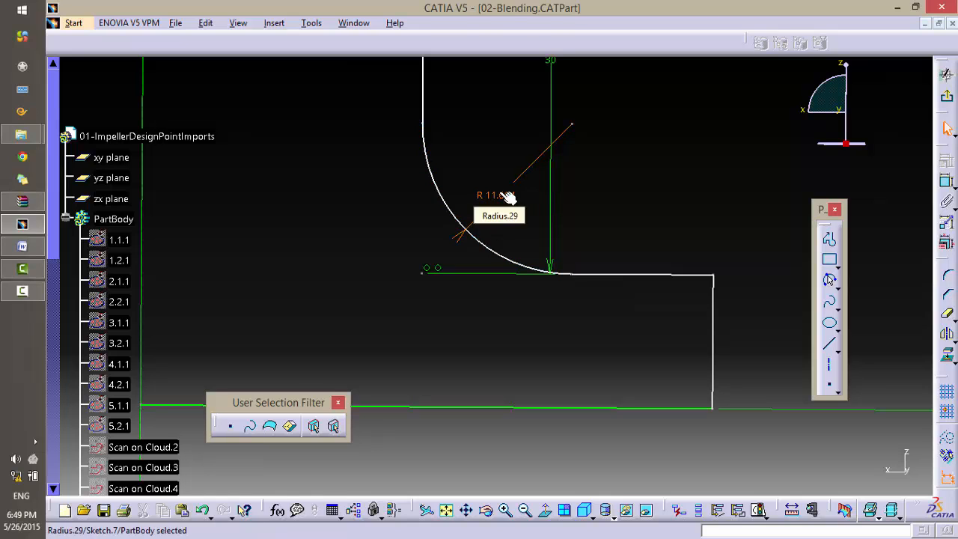
pyautogui.doubleClick(509, 196)
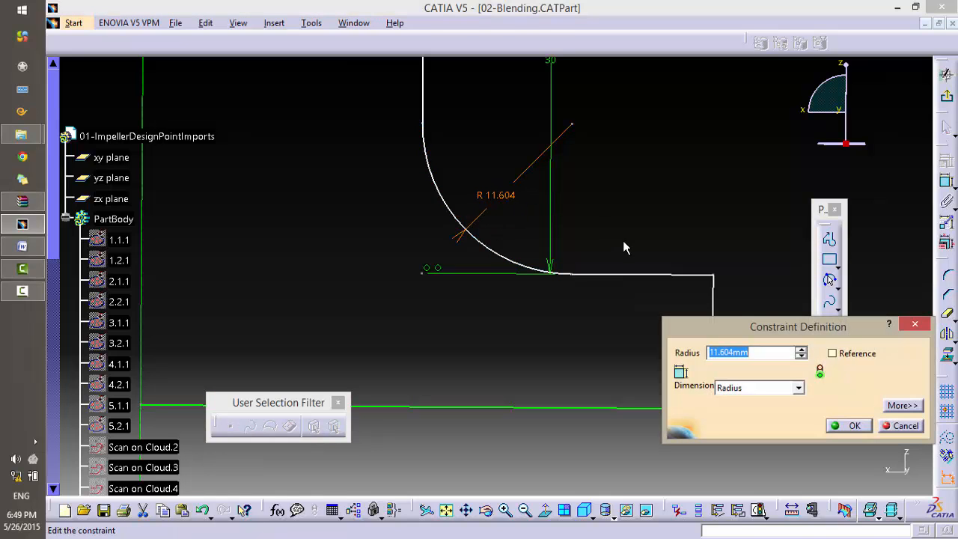
pyautogui.write('15.31')
pyautogui.press('Return')
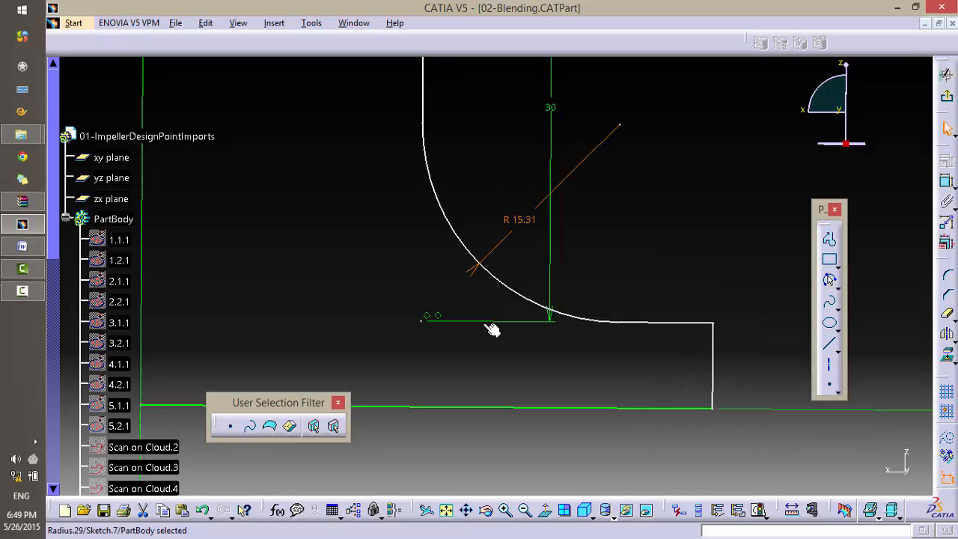
# Step: Delete the 30 mm vertical dimension and the leftover point at the rounded corner
pyautogui.moveTo(514, 327)
pyautogui.mouseDown(button='middle')
pyautogui.moveTo(496, 407)
pyautogui.moveTo(502, 374)
pyautogui.mouseUp(button='middle')
pyautogui.click(528, 172)
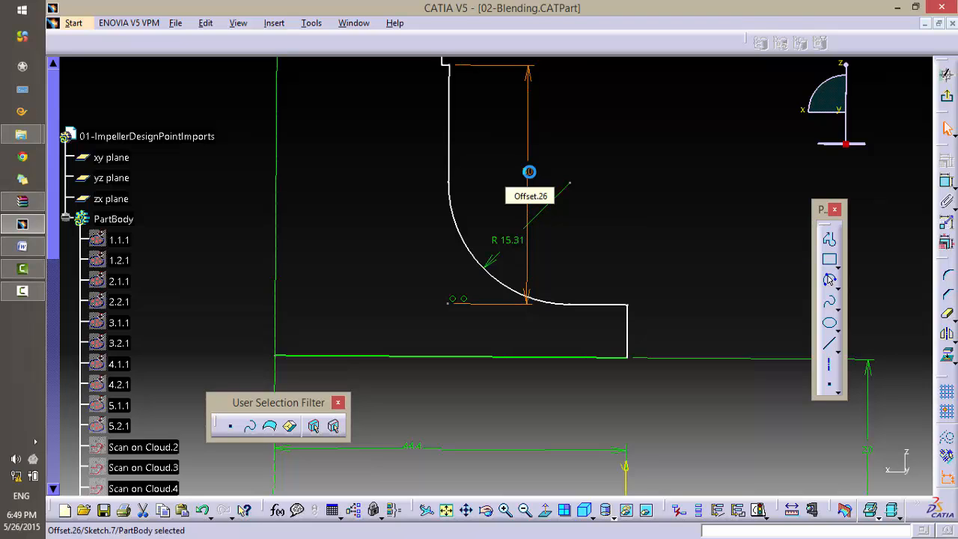
pyautogui.press('Delete')
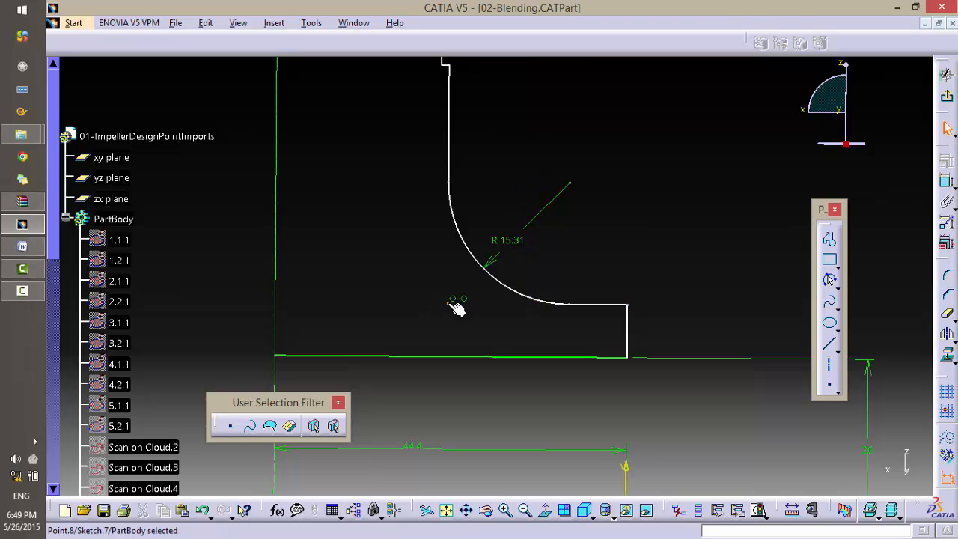
# Step: Dimension the vertical distance between the lower horizontal line and the small step at the long vertical edge's upper end
pyautogui.click(947, 182)
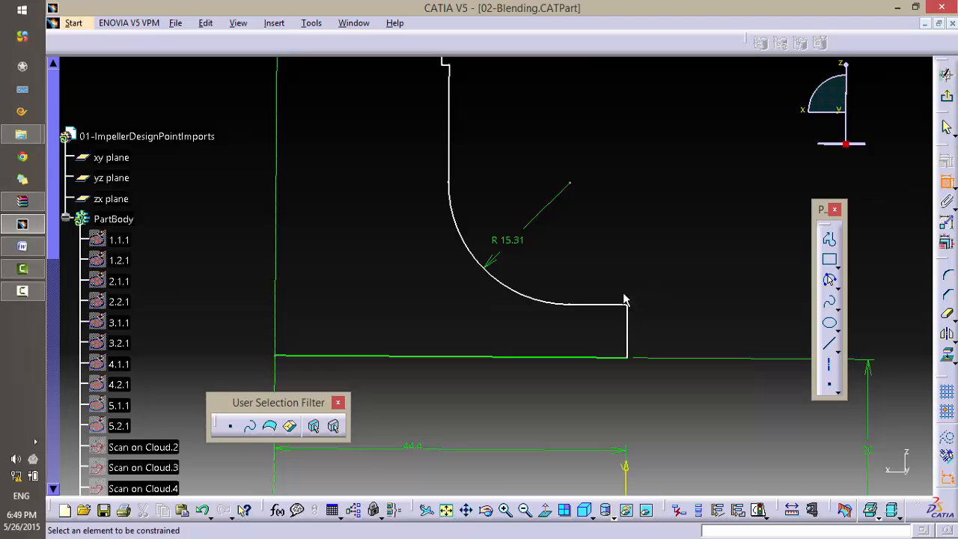
pyautogui.click(612, 307)
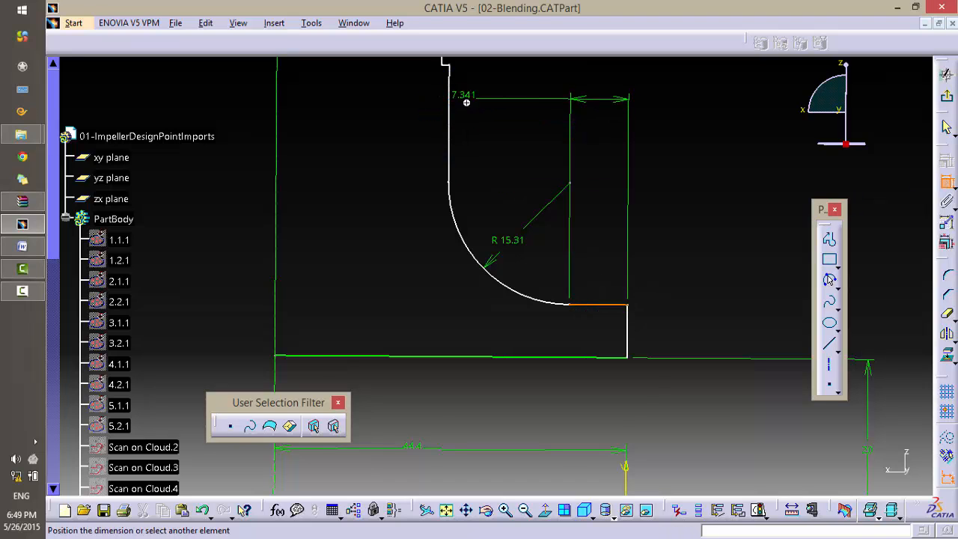
pyautogui.moveTo(465, 103); pyautogui.dragTo(448, 177, button='middle')
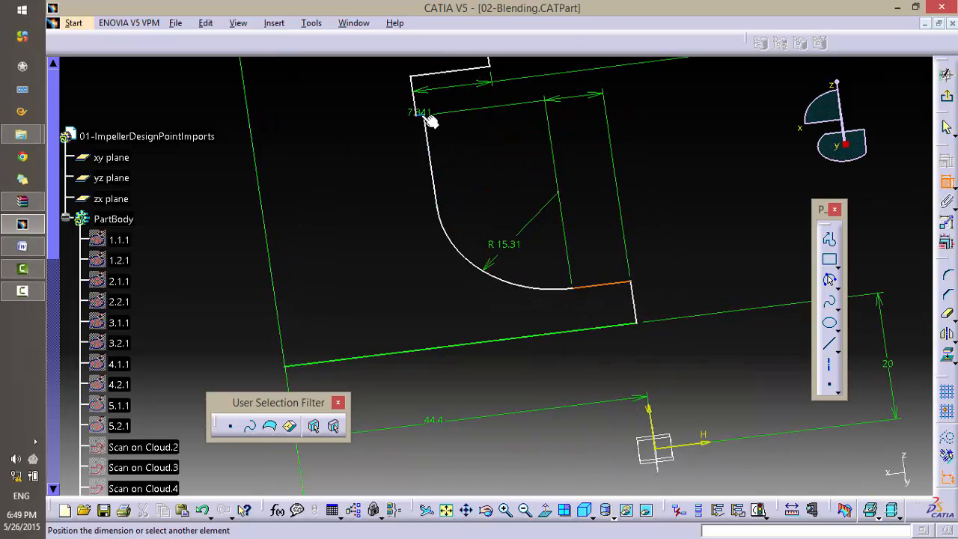
pyautogui.click(424, 118)
pyautogui.click(604, 185)
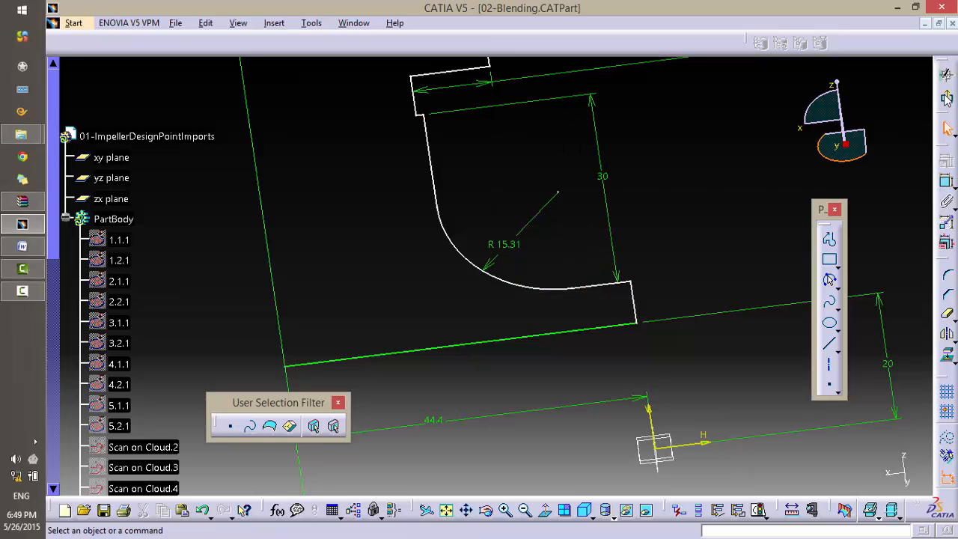
# Step: Trim the short overshoot of the profile's upper horizontal line past the vertical axis
pyautogui.click(544, 512)
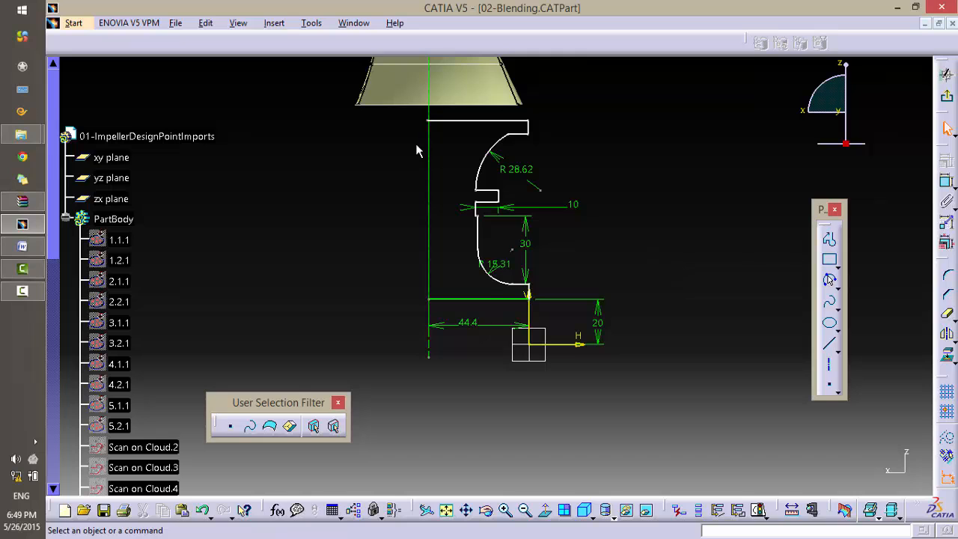
pyautogui.moveTo(419, 150)
pyautogui.mouseDown(button='middle')
pyautogui.moveTo(436, 133)
pyautogui.moveTo(502, 395)
pyautogui.moveTo(482, 360)
pyautogui.moveTo(521, 269)
pyautogui.mouseUp(button='middle')
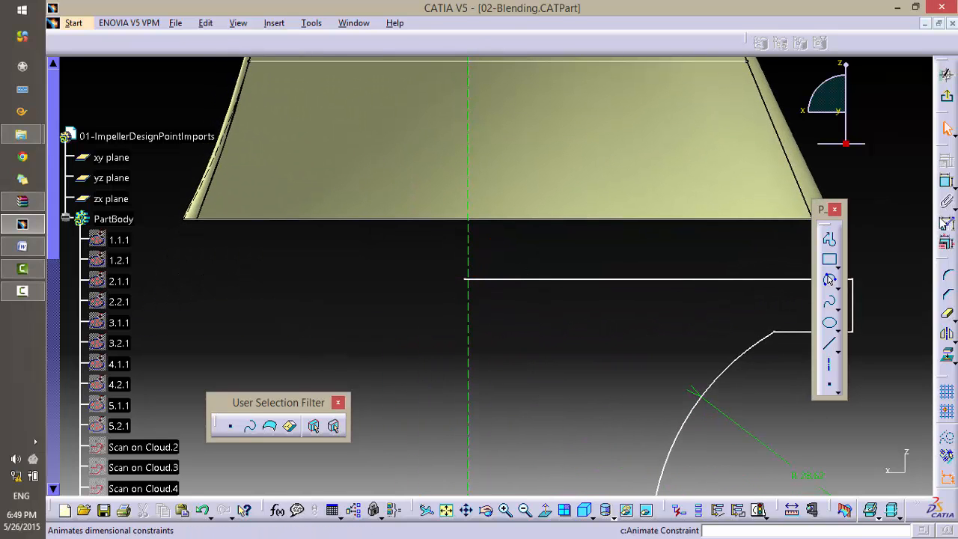
pyautogui.click(951, 315)
pyautogui.moveTo(496, 282)
pyautogui.mouseDown(button='middle')
pyautogui.moveTo(500, 310)
pyautogui.moveTo(487, 243)
pyautogui.mouseUp(button='middle')
pyautogui.click(405, 285)
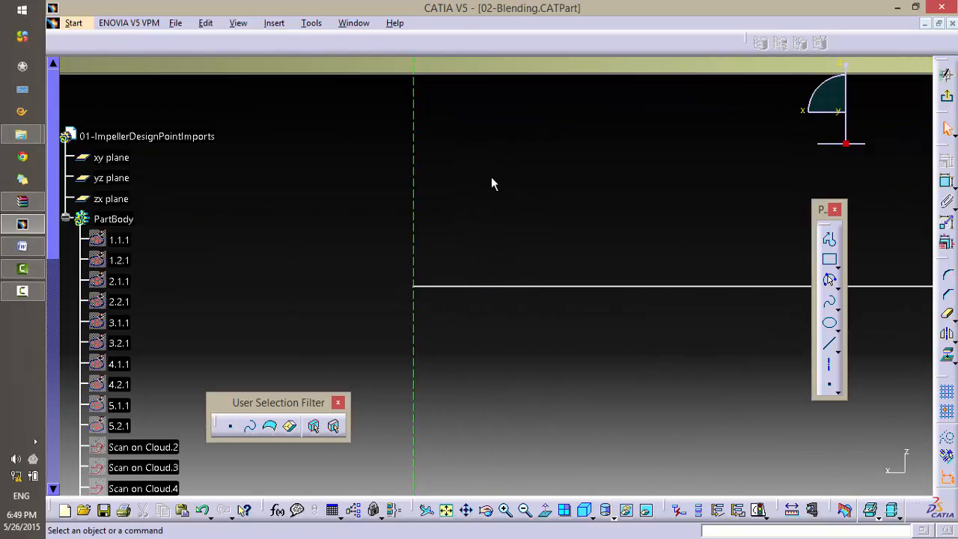
# Step: Check the wheel hub section view in Assignment-1.doc in Word and return to the CATIA sketch
pyautogui.moveTo(492, 184)
pyautogui.mouseDown(button='middle')
pyautogui.moveTo(499, 385)
pyautogui.moveTo(493, 111)
pyautogui.moveTo(525, 405)
pyautogui.mouseUp(button='middle')
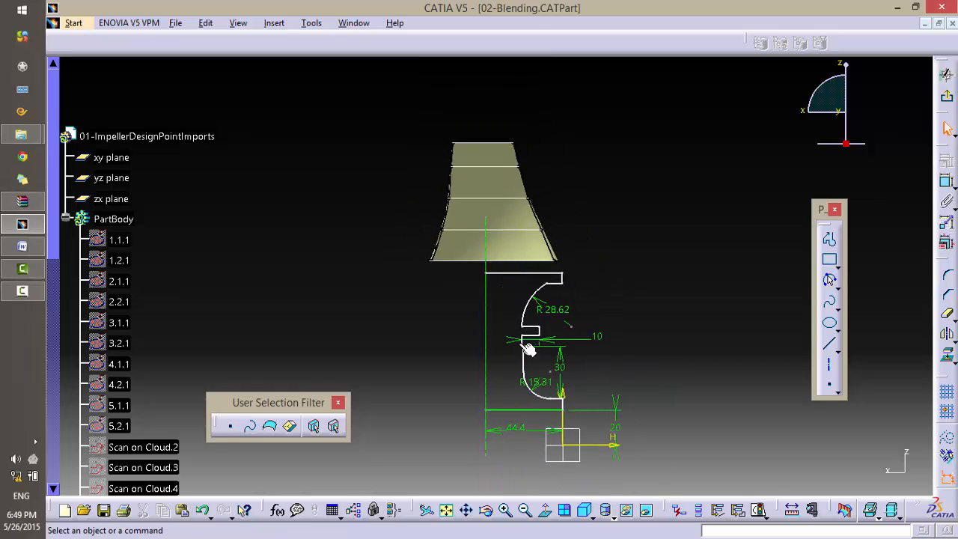
pyautogui.moveTo(509, 312); pyautogui.dragTo(483, 189, button='middle')
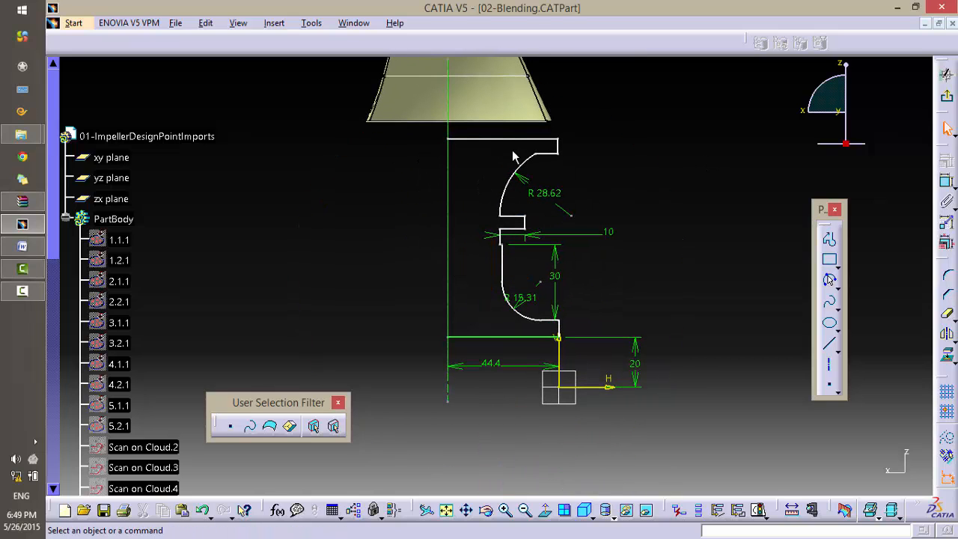
pyautogui.click(23, 245)
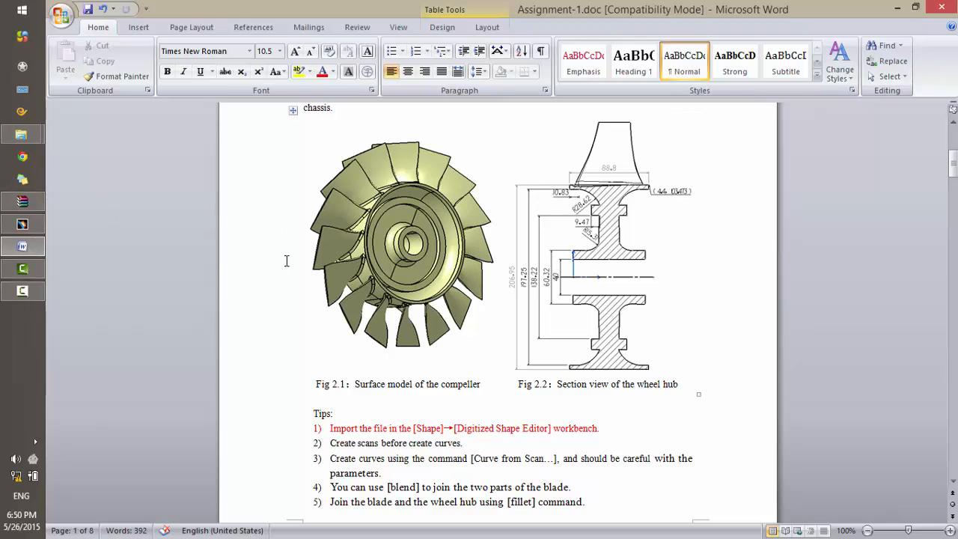
pyautogui.click(23, 224)
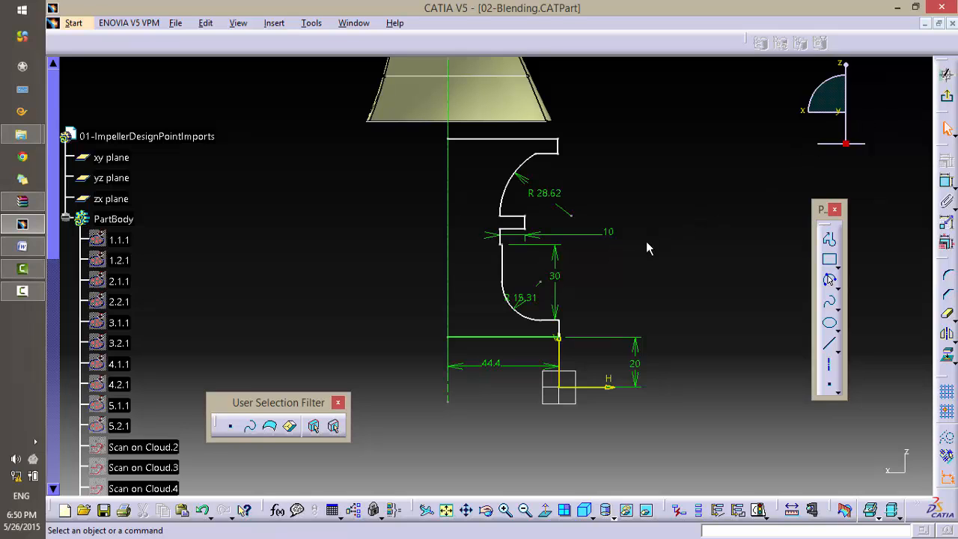
pyautogui.click(946, 74)
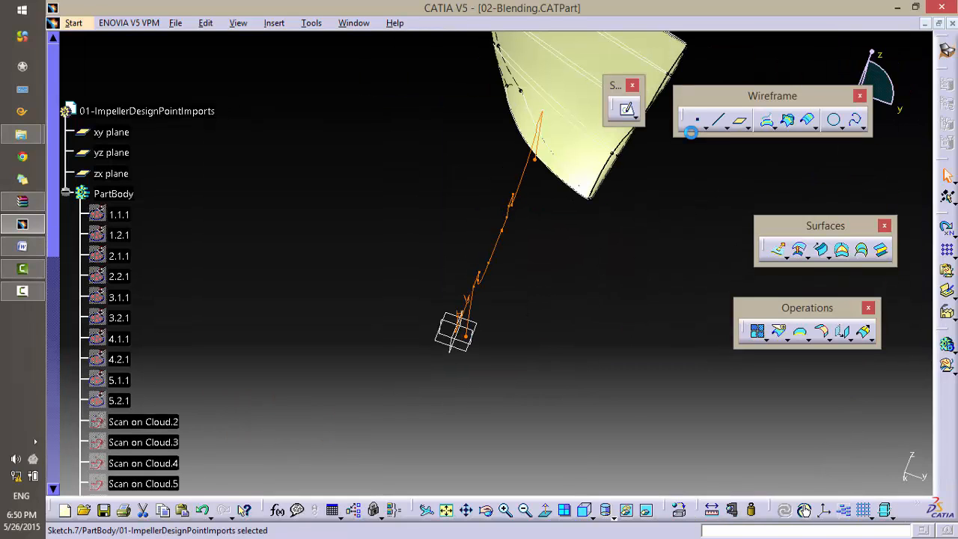
pyautogui.moveTo(690, 132); pyautogui.dragTo(484, 216, button='middle')
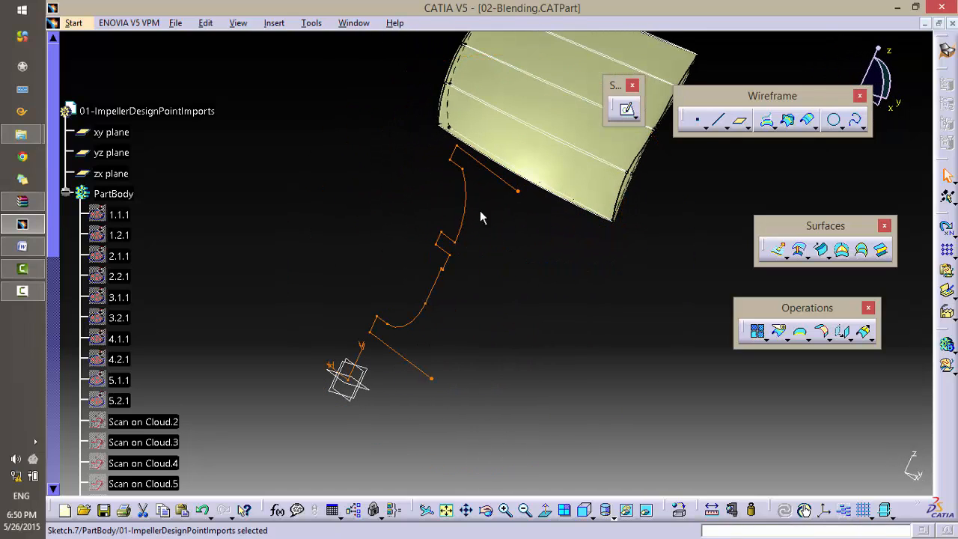
pyautogui.doubleClick(464, 210)
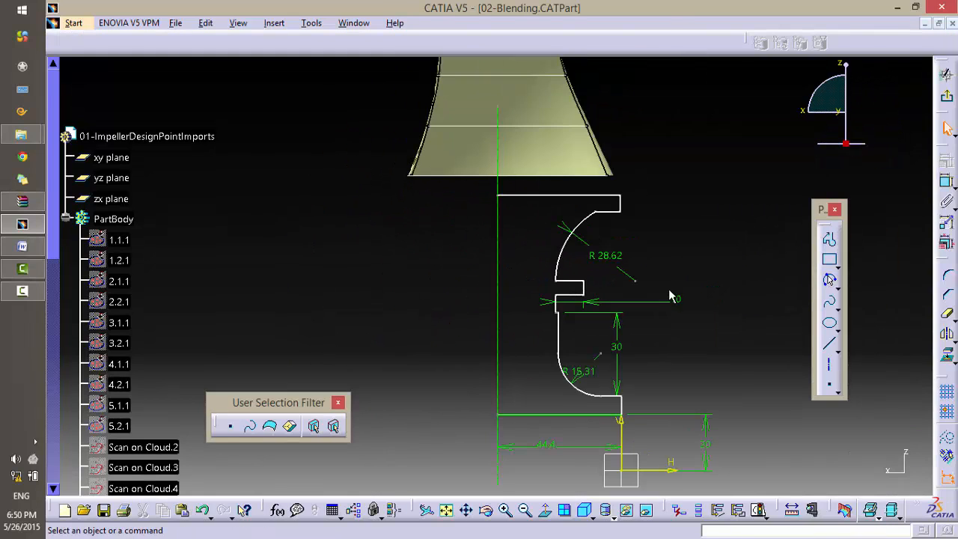
# Step: Mirror the whole half-profile with its dimensions about the vertical axis
pyautogui.moveTo(662, 399); pyautogui.dragTo(492, 142)
pyautogui.click(948, 334)
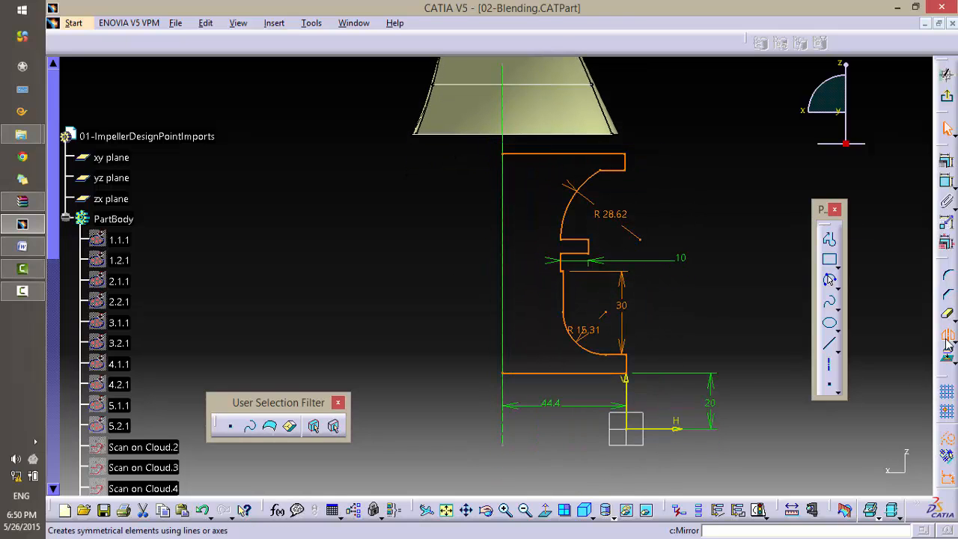
pyautogui.click(504, 313)
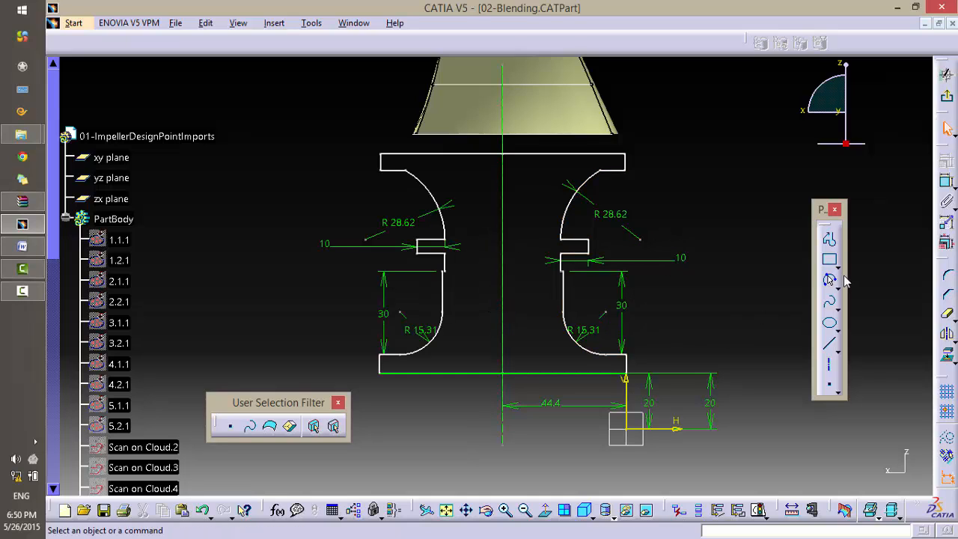
# Step: Dimension the short upper edge of the right half's lower flange, set it to 10 mm, and delete that dimension
pyautogui.click(947, 182)
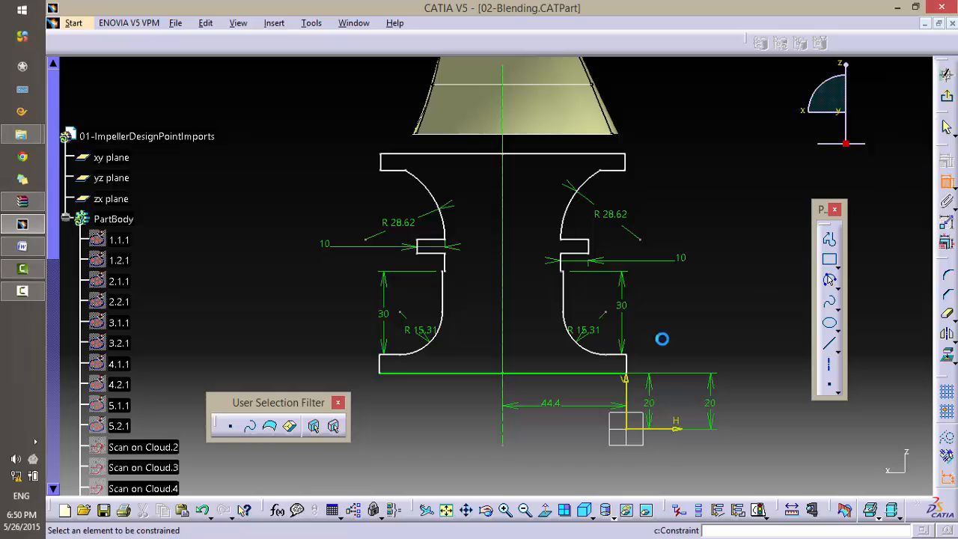
pyautogui.click(614, 354)
pyautogui.click(699, 339)
pyautogui.doubleClick(697, 339)
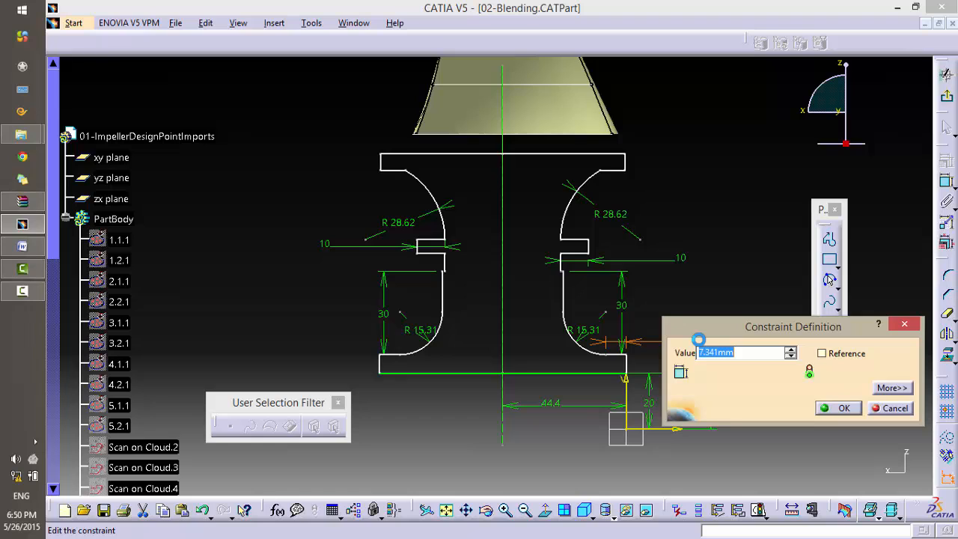
pyautogui.write('32')
pyautogui.press('Return')
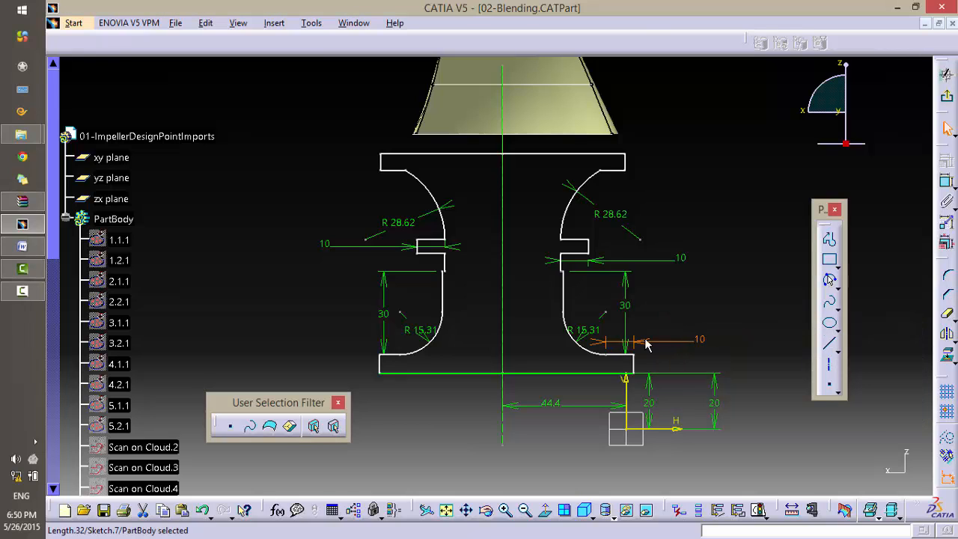
pyautogui.press('Delete')
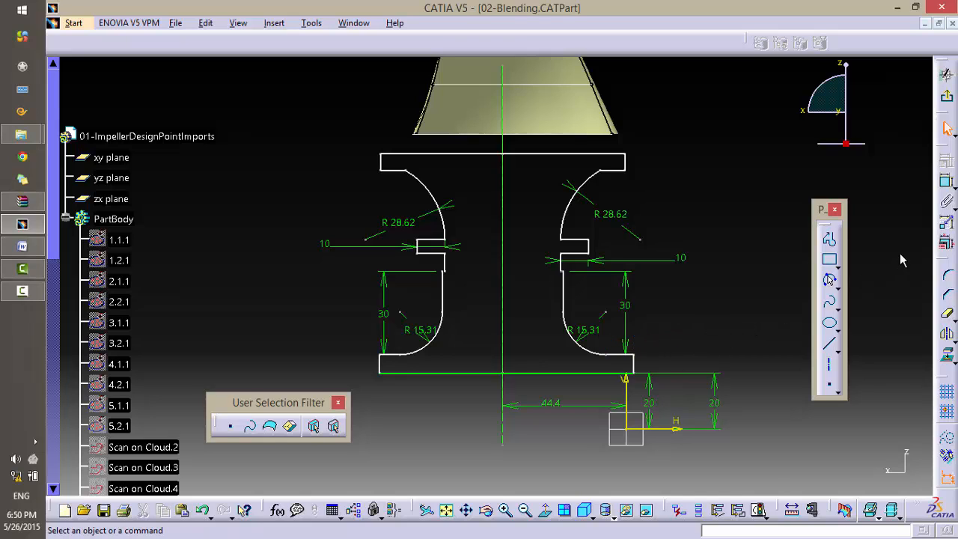
# Step: Dimension the length of the lower right flange's short upper edge, discarding the angle dimension to its vertical end edge
pyautogui.click(948, 181)
pyautogui.moveTo(704, 331)
pyautogui.keyDown('ctrl'); pyautogui.mouseDown(button='middle')
pyautogui.moveTo(710, 279)
pyautogui.moveTo(674, 253)
pyautogui.mouseUp(button='middle'); pyautogui.keyUp('ctrl')
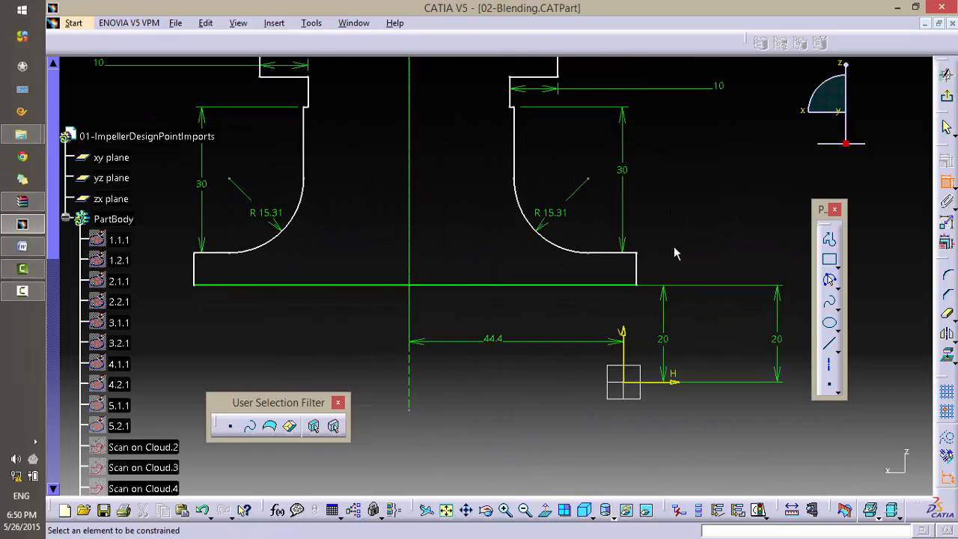
pyautogui.click(636, 268)
pyautogui.click(625, 253)
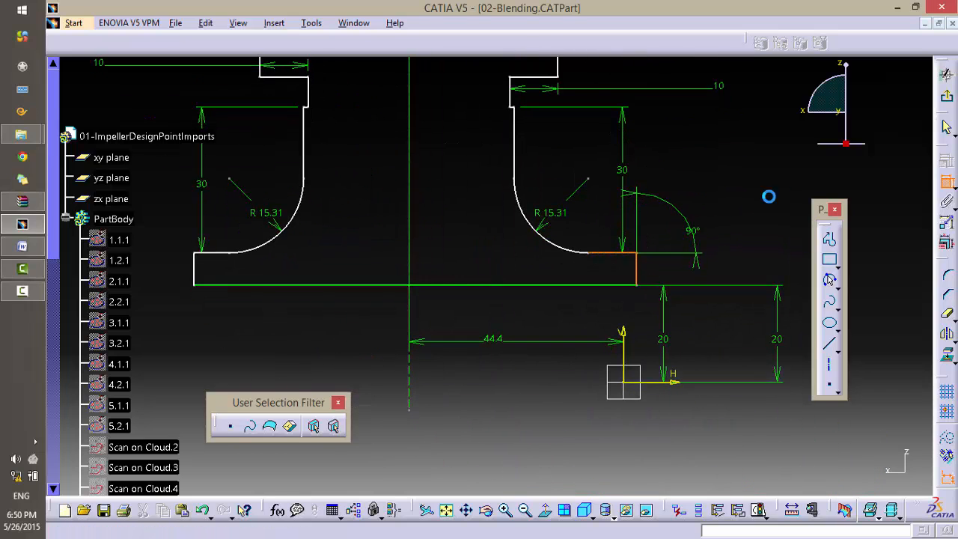
pyautogui.click(948, 182)
pyautogui.click(947, 181)
pyautogui.click(626, 255)
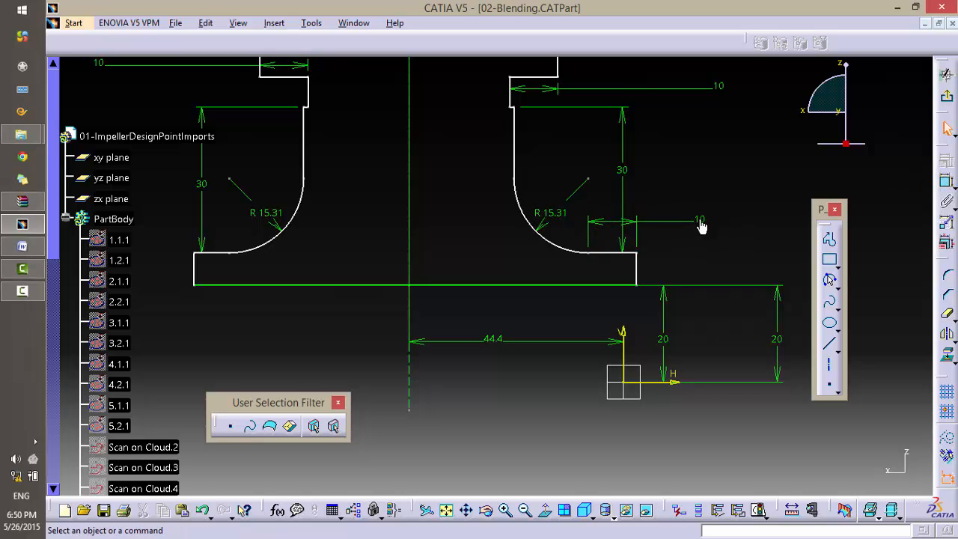
# Step: Try a length of 15 mm for the lower right flange's upper edge and undo the change
pyautogui.doubleClick(696, 218)
pyautogui.write('15mm')
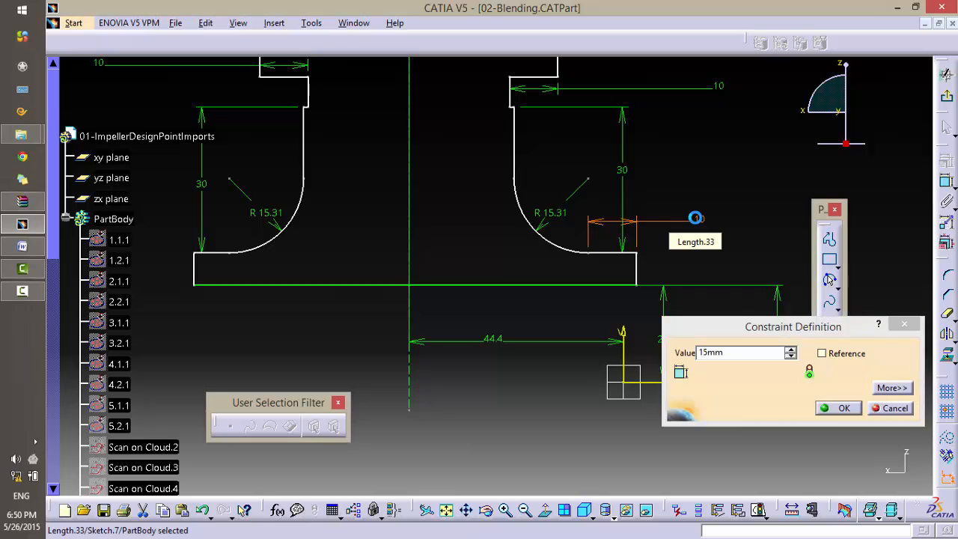
pyautogui.press('Return')
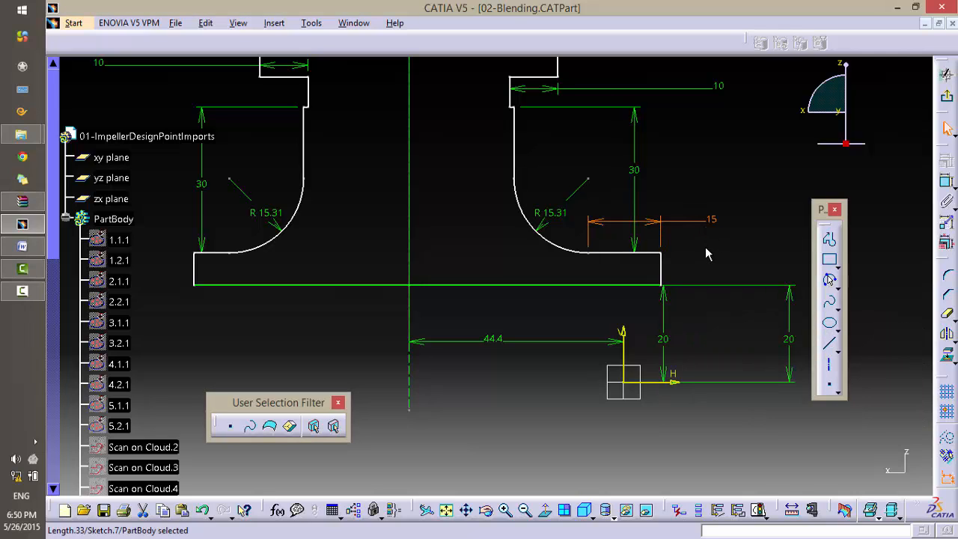
pyautogui.hotkey('ctrl', 'z')
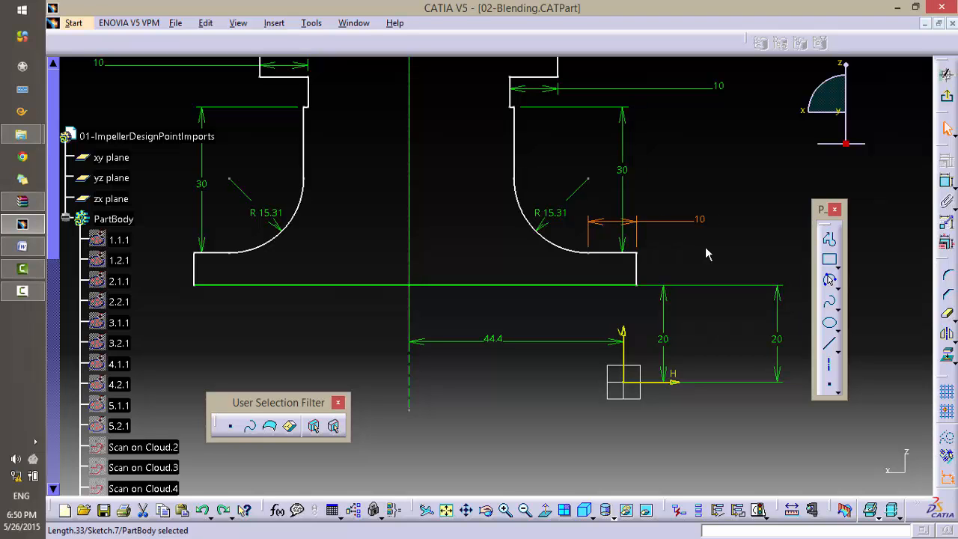
# Step: Dimension the horizontal offset between the lower right flange's vertical end edge and the V axis, and set it to 2 mm
pyautogui.moveTo(699, 271)
pyautogui.mouseDown(button='middle')
pyautogui.moveTo(685, 336)
pyautogui.moveTo(691, 215)
pyautogui.mouseUp(button='middle')
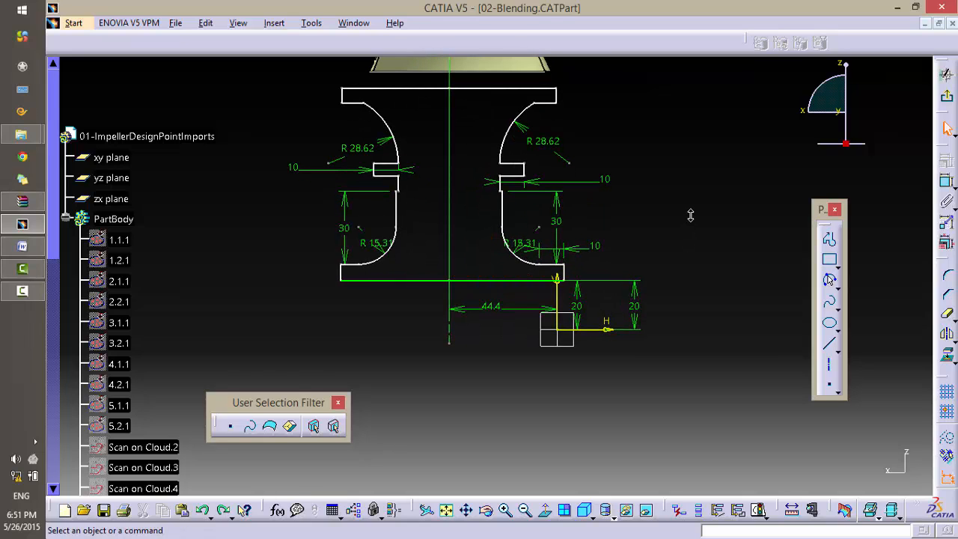
pyautogui.moveTo(694, 197); pyautogui.dragTo(701, 186, button='middle')
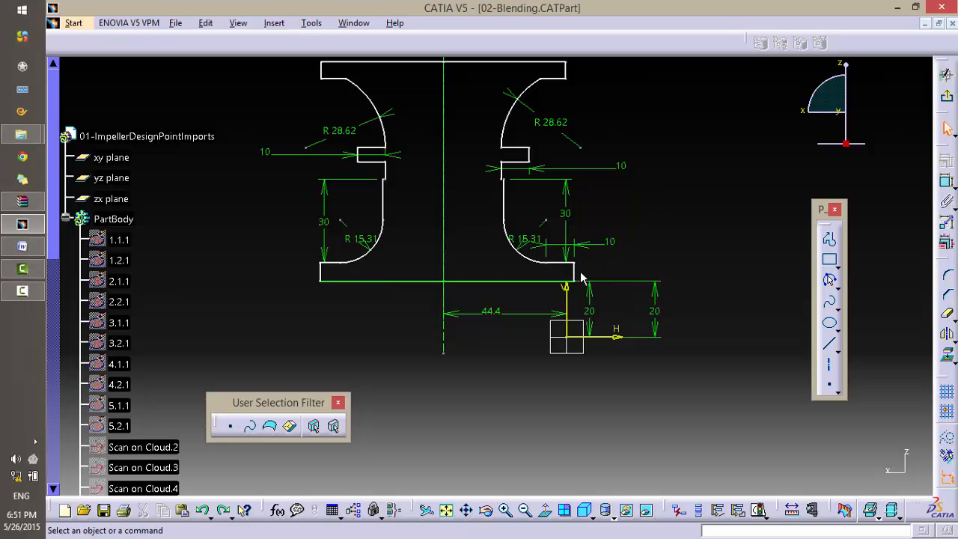
pyautogui.moveTo(583, 271)
pyautogui.mouseDown(button='middle')
pyautogui.moveTo(616, 208)
pyautogui.moveTo(626, 263)
pyautogui.mouseUp(button='middle')
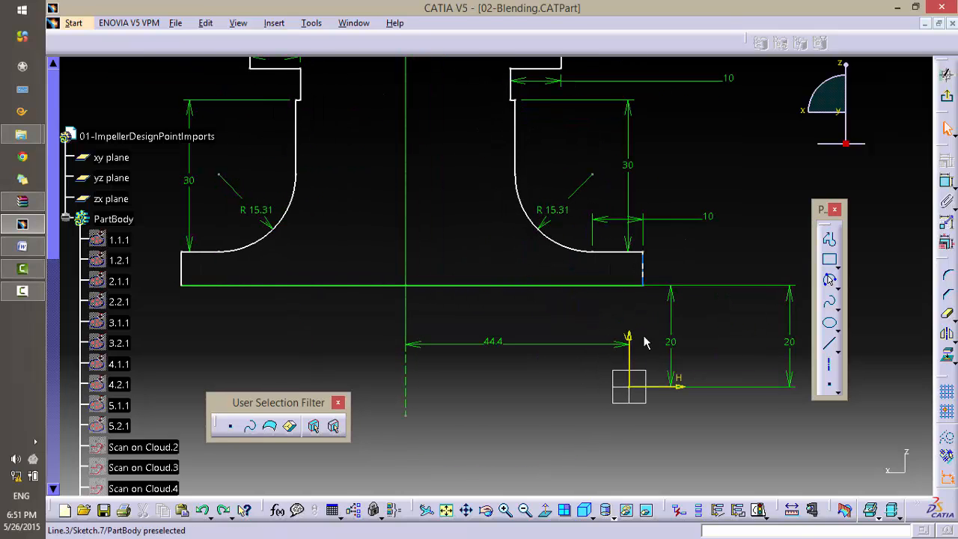
pyautogui.click(947, 182)
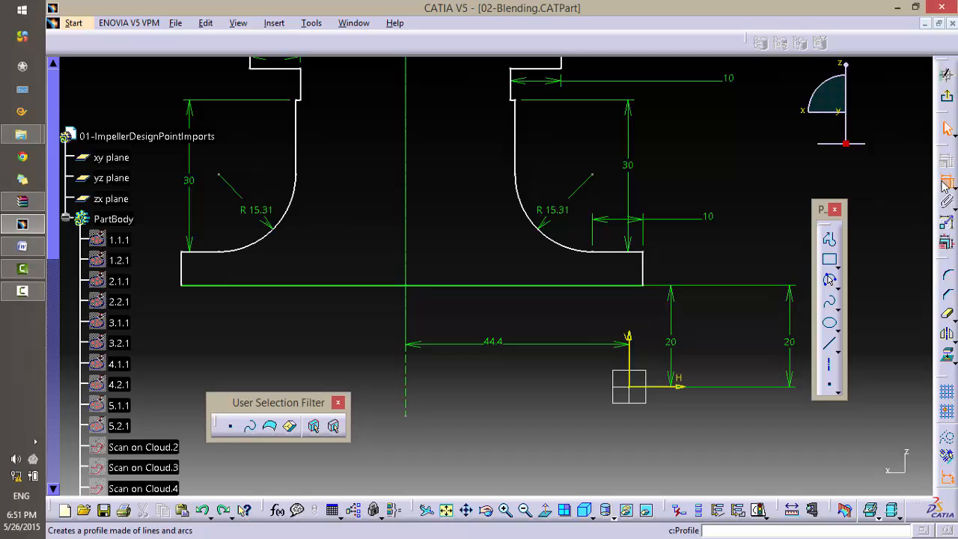
pyautogui.click(631, 356)
pyautogui.click(643, 273)
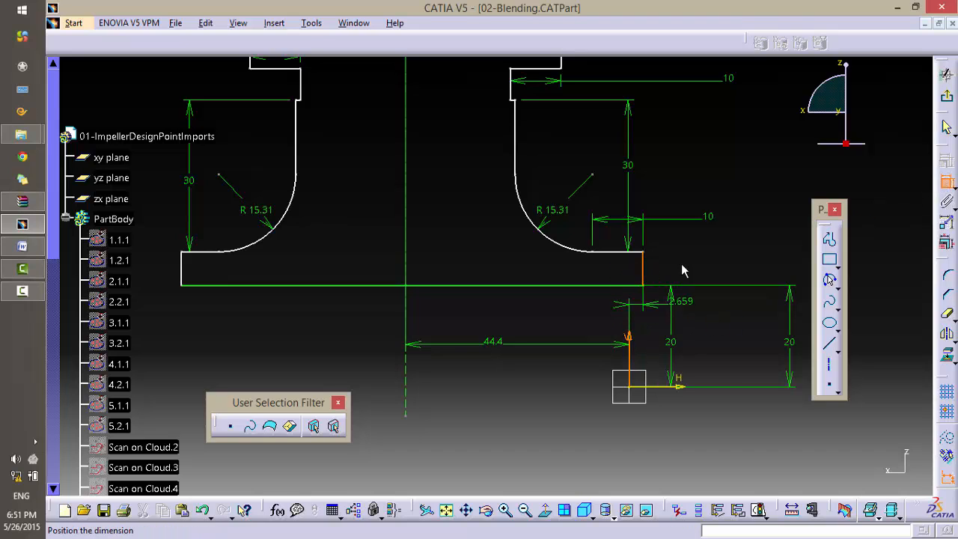
pyautogui.click(731, 261)
pyautogui.doubleClick(734, 260)
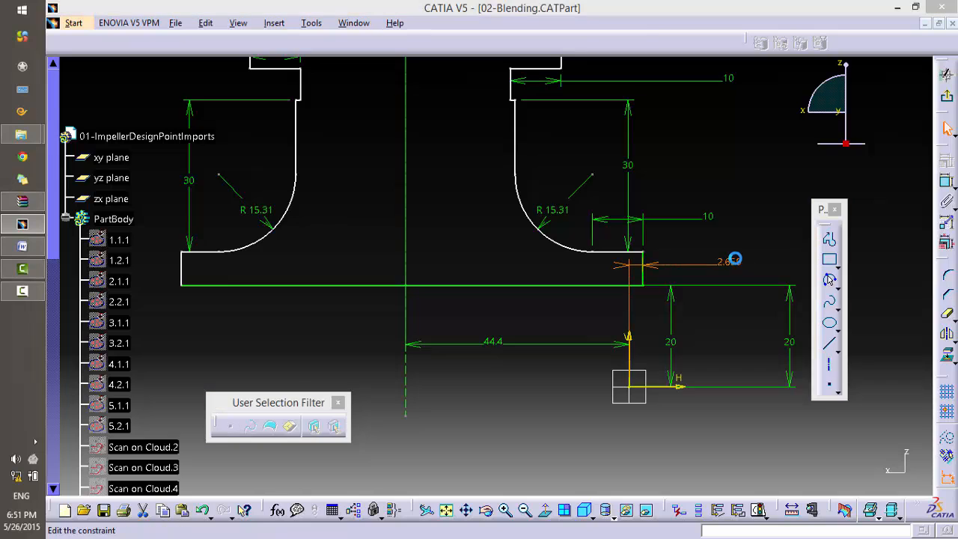
pyautogui.write('-')
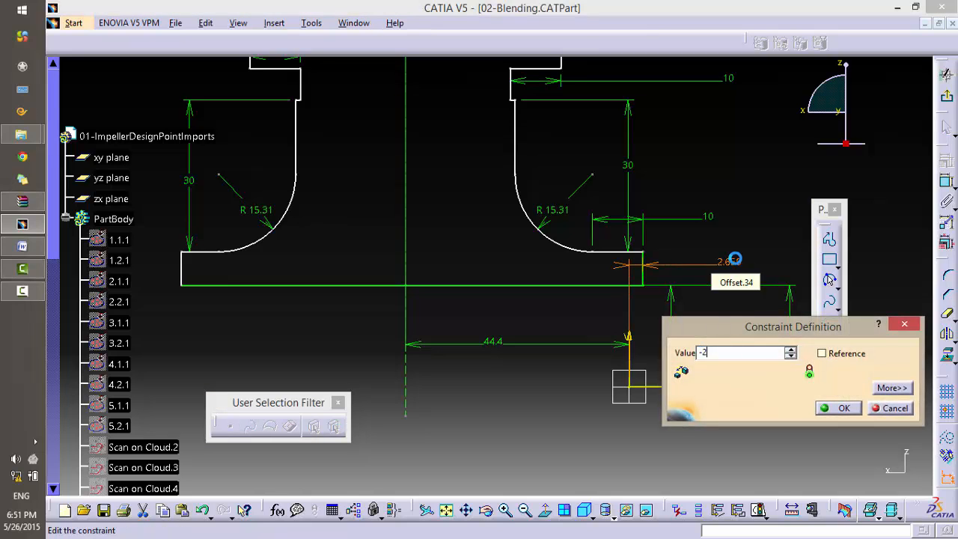
pyautogui.write('2')
pyautogui.press('Return')
pyautogui.press('Return')
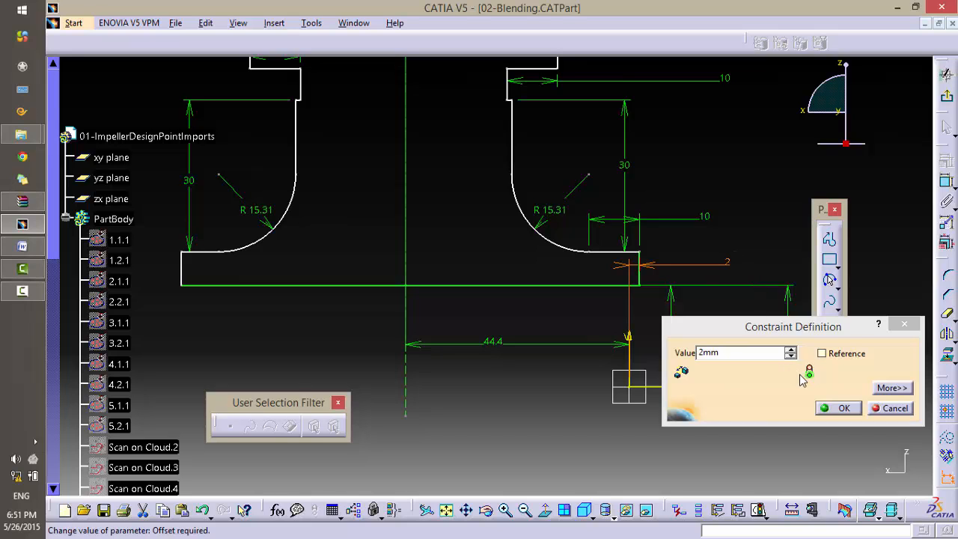
pyautogui.click(833, 408)
# Step: Exit the mirrored profile sketch and return to the 3D part without creating a parallel curve
pyautogui.moveTo(609, 177)
pyautogui.mouseDown(button='middle')
pyautogui.moveTo(610, 272)
pyautogui.moveTo(620, 231)
pyautogui.moveTo(652, 192)
pyautogui.moveTo(657, 251)
pyautogui.mouseUp(button='middle')
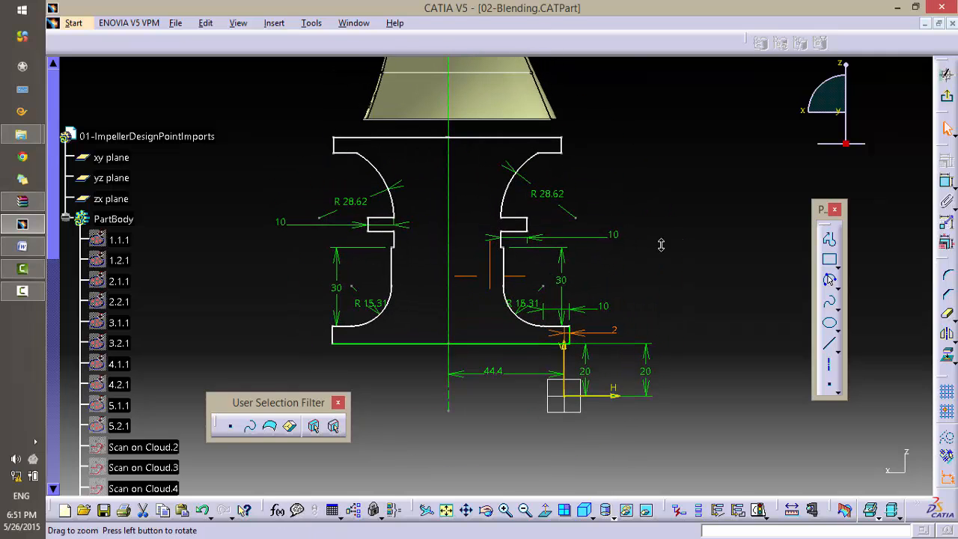
pyautogui.click(948, 95)
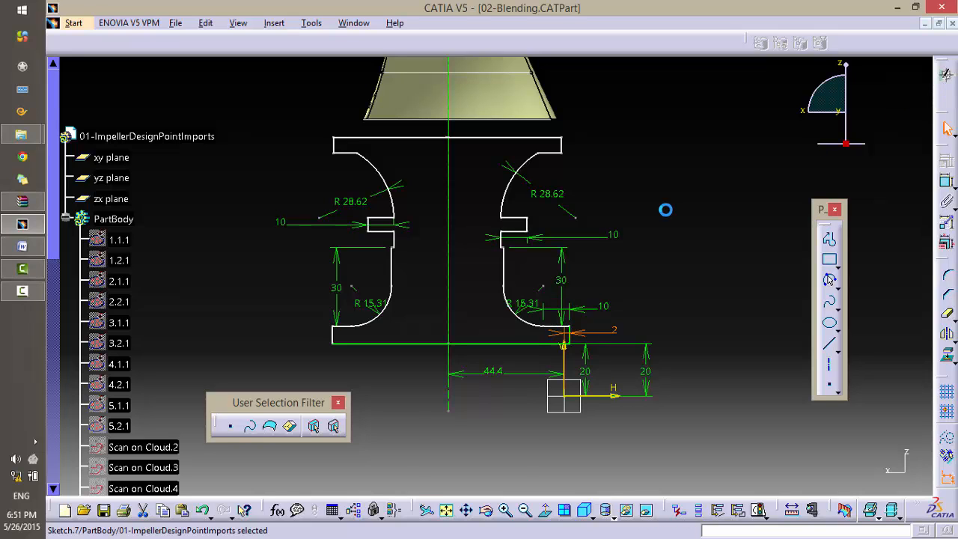
pyautogui.moveTo(620, 235)
pyautogui.mouseDown(button='middle')
pyautogui.moveTo(586, 246)
pyautogui.moveTo(567, 180)
pyautogui.moveTo(559, 271)
pyautogui.moveTo(626, 299)
pyautogui.moveTo(518, 214)
pyautogui.moveTo(573, 208)
pyautogui.mouseUp(button='middle')
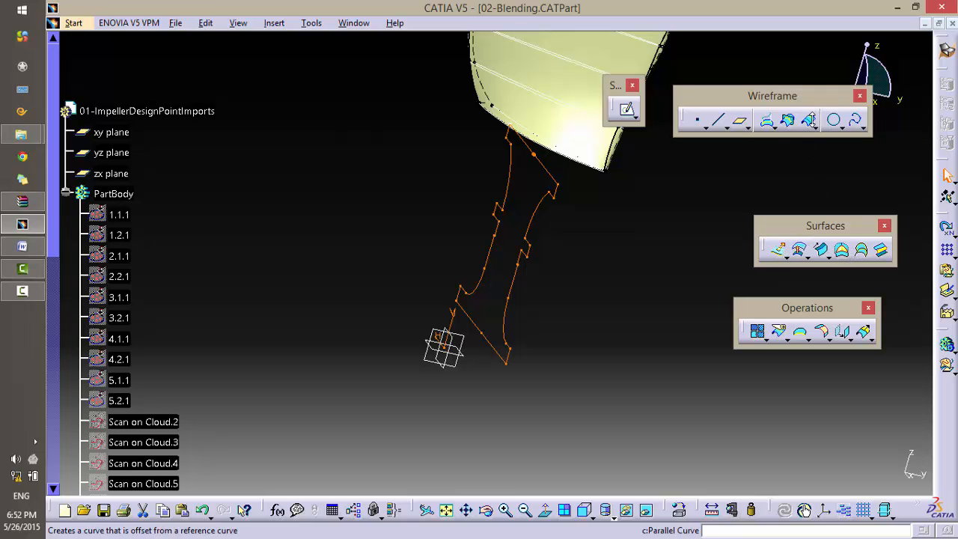
pyautogui.click(810, 120)
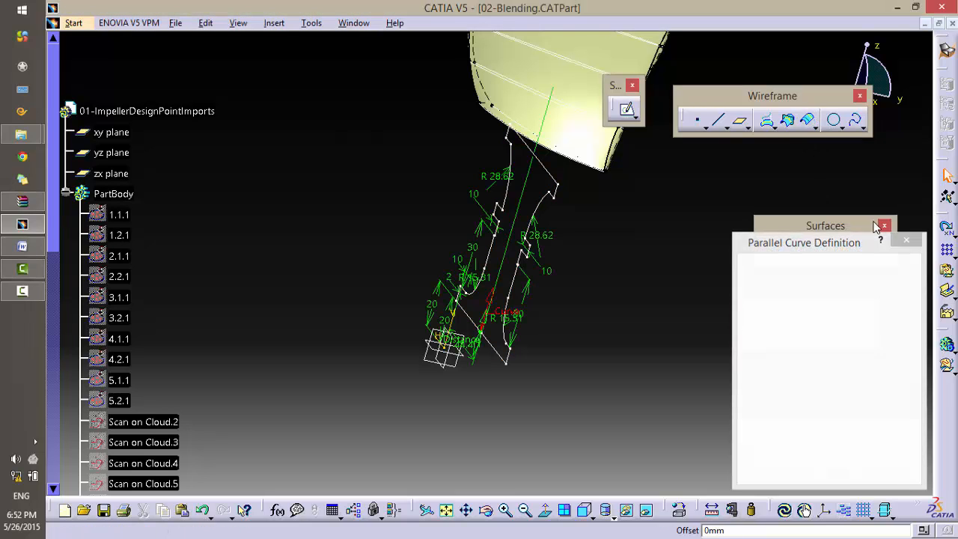
pyautogui.click(814, 127)
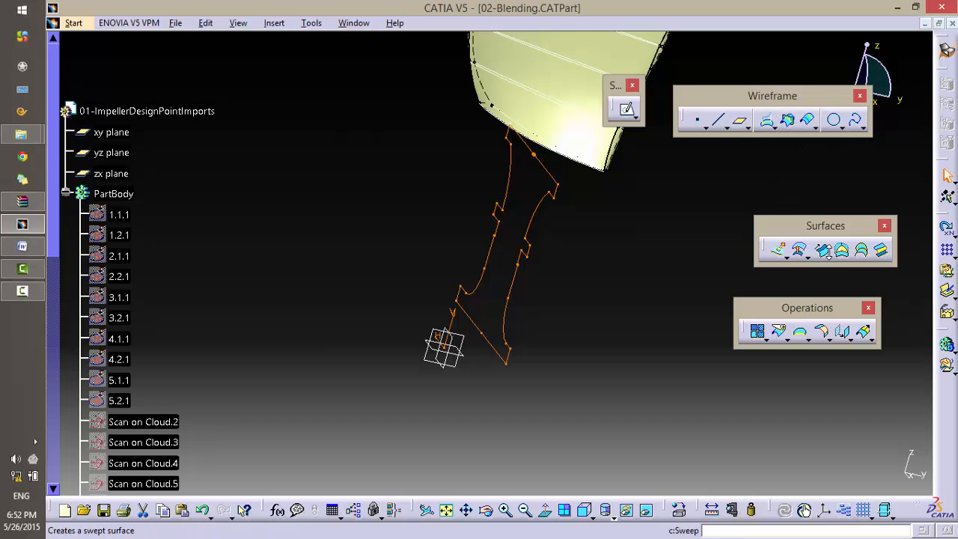
pyautogui.click(828, 255)
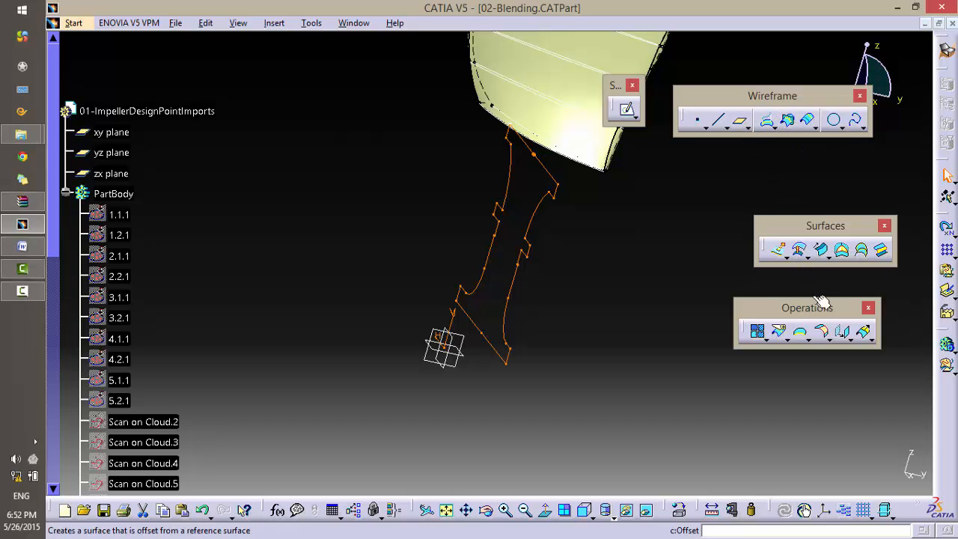
pyautogui.click(824, 335)
pyautogui.click(766, 336)
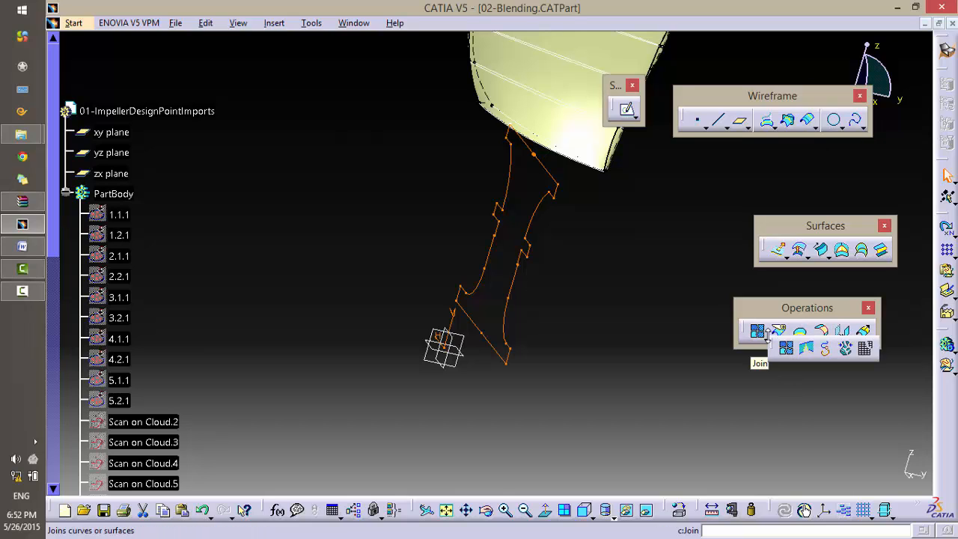
pyautogui.click(807, 343)
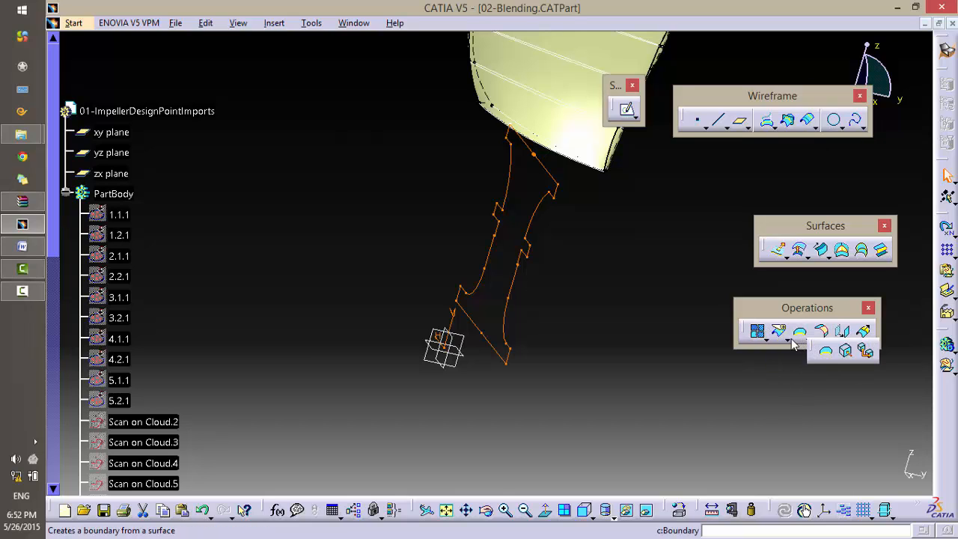
pyautogui.click(873, 337)
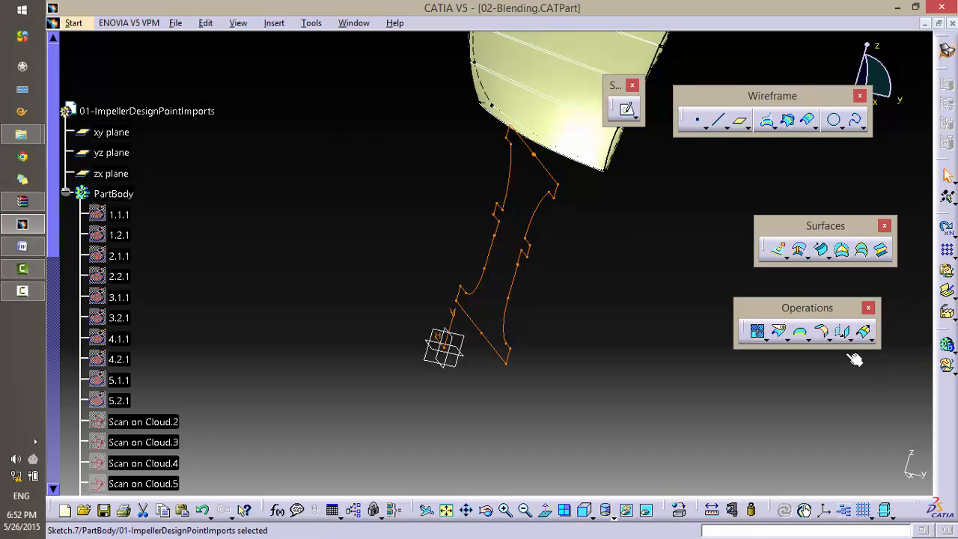
pyautogui.click(830, 337)
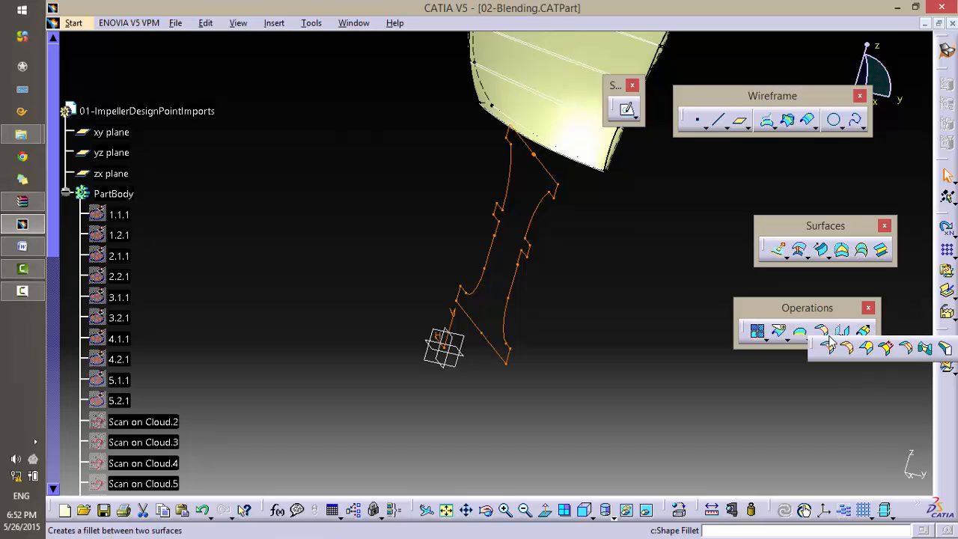
pyautogui.click(822, 249)
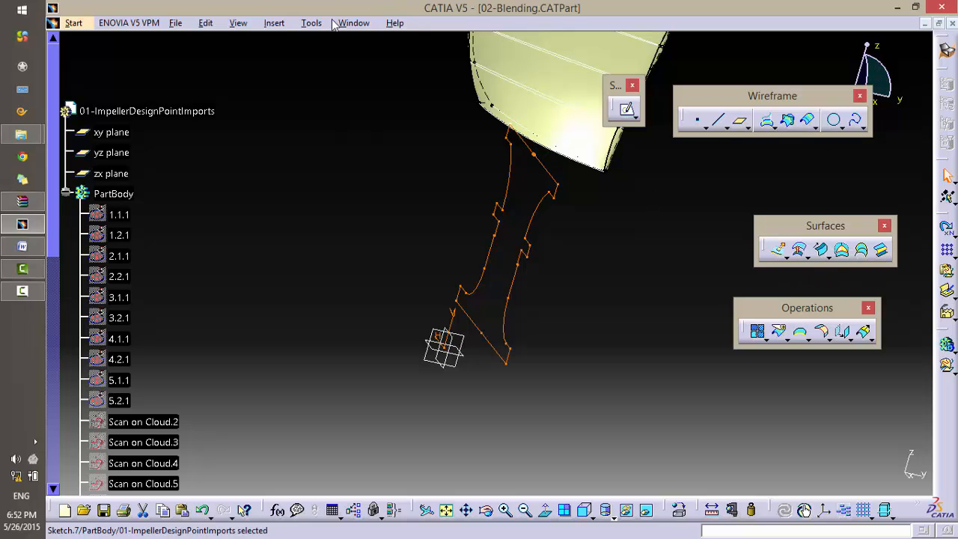
# Step: Try to revolve the hub profile Sketch.7 as a surface, using HDirection of its absolute axis as the revolution axis
pyautogui.click(271, 23)
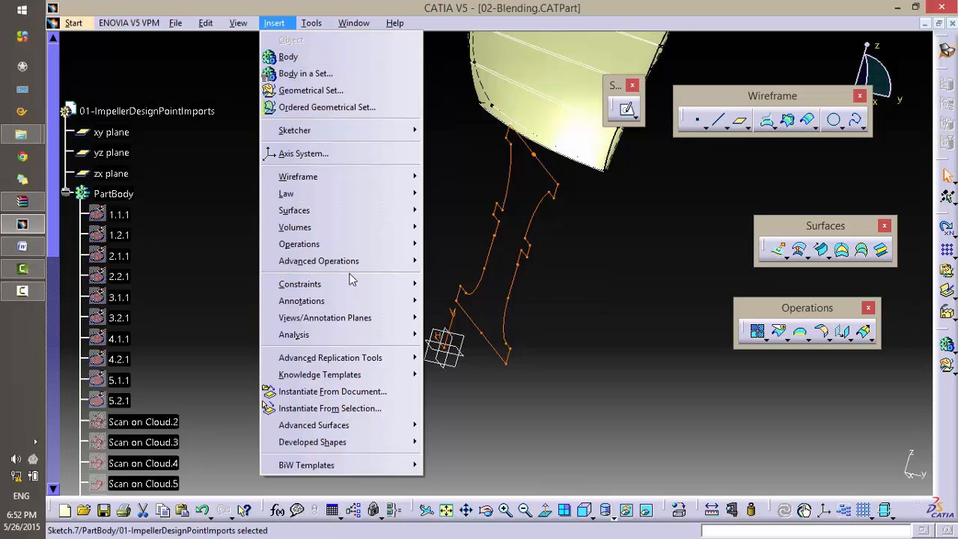
pyautogui.moveTo(359, 212)
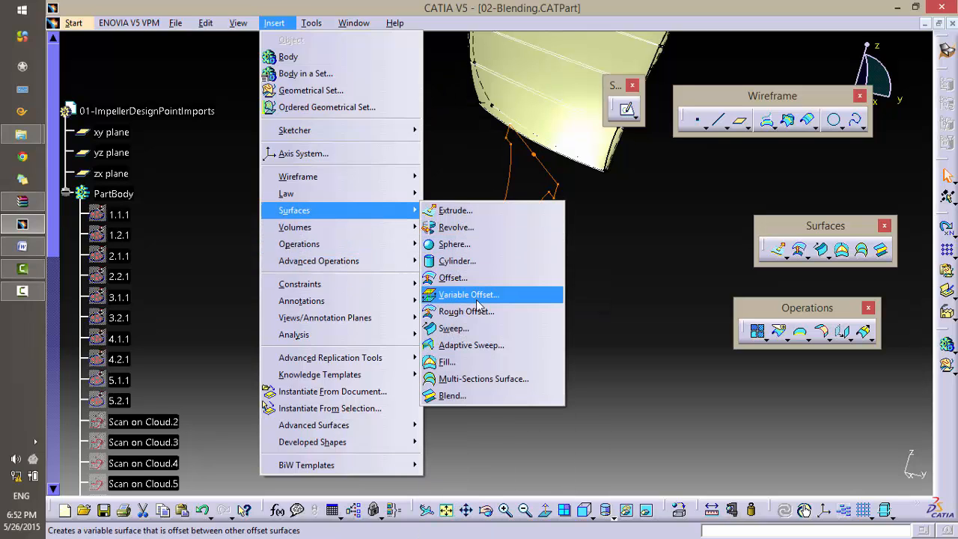
pyautogui.click(479, 234)
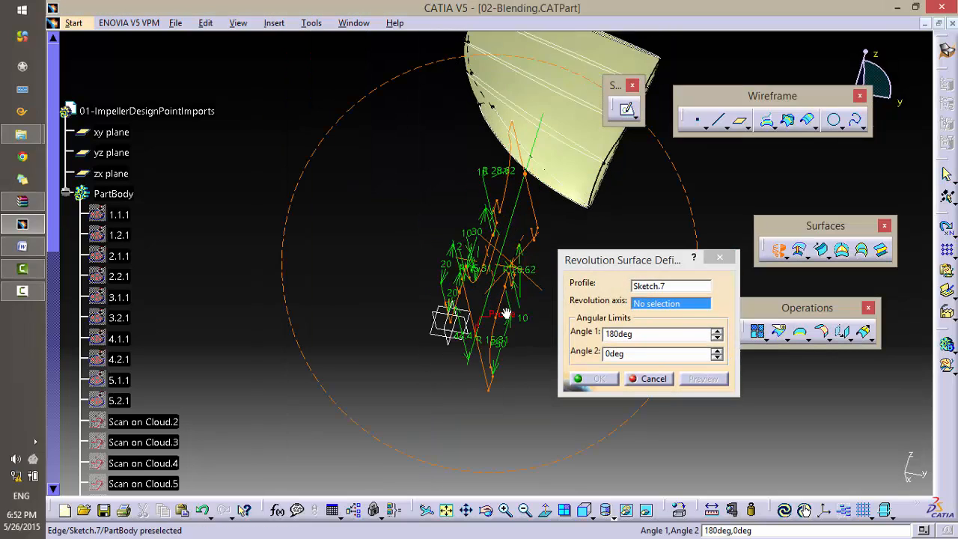
pyautogui.moveTo(507, 313)
pyautogui.mouseDown(button='middle')
pyautogui.moveTo(539, 229)
pyautogui.moveTo(493, 219)
pyautogui.mouseUp(button='middle')
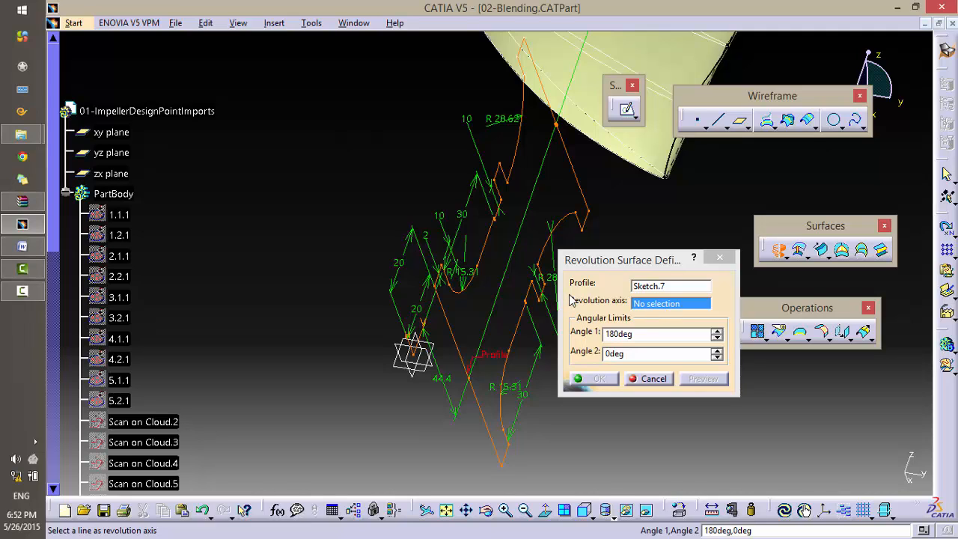
pyautogui.moveTo(442, 359); pyautogui.dragTo(516, 336, button='middle')
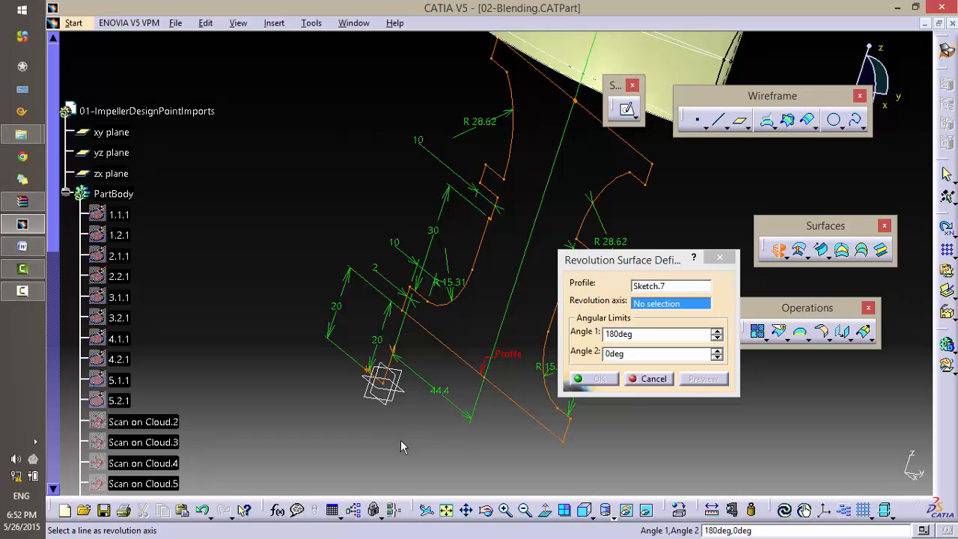
pyautogui.moveTo(401, 440); pyautogui.dragTo(486, 164, button='middle')
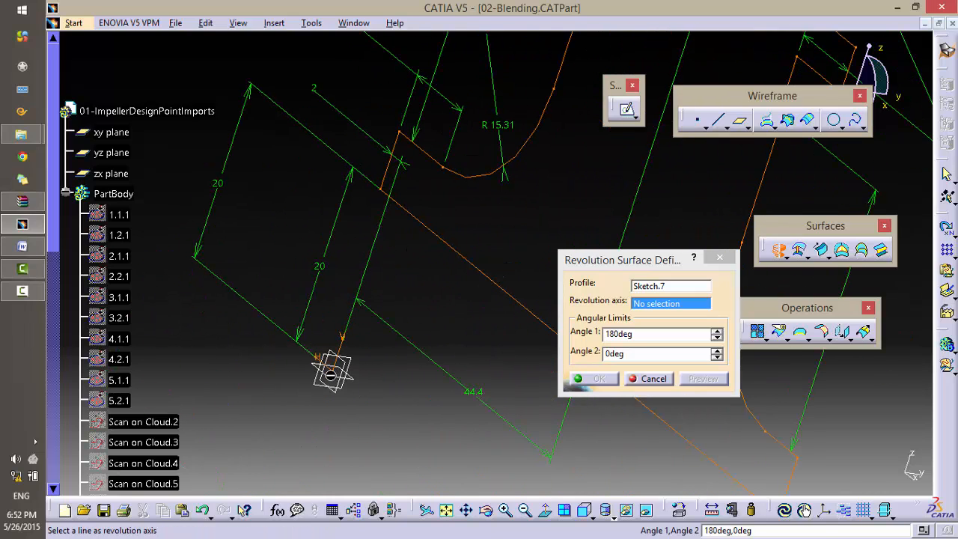
pyautogui.rightClick(395, 268)
pyautogui.click(271, 398)
pyautogui.scroll(-10, 214, 304)
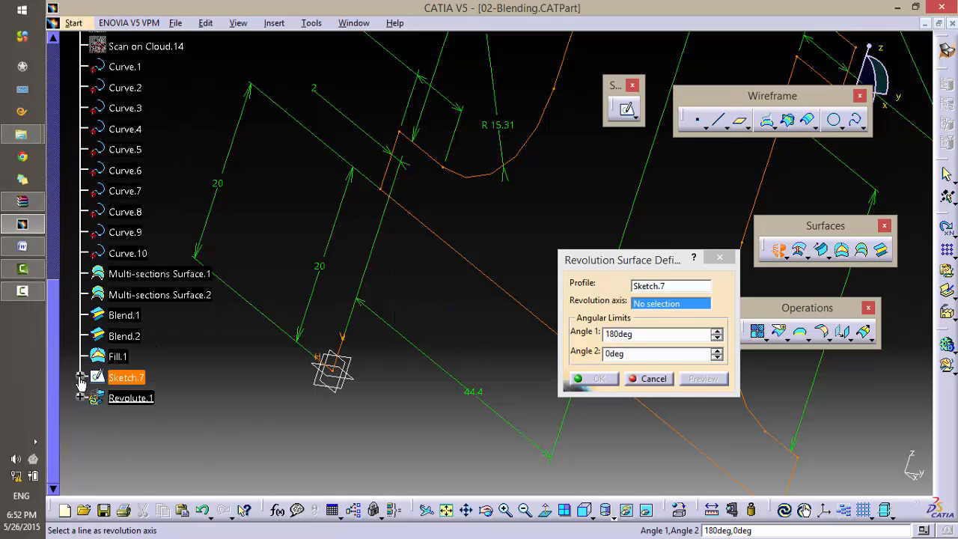
pyautogui.click(80, 377)
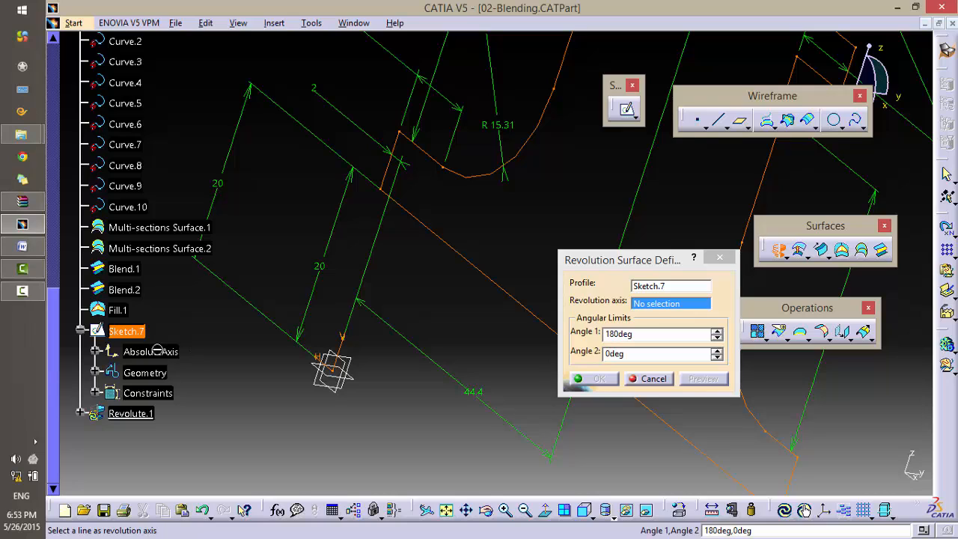
pyautogui.click(93, 351)
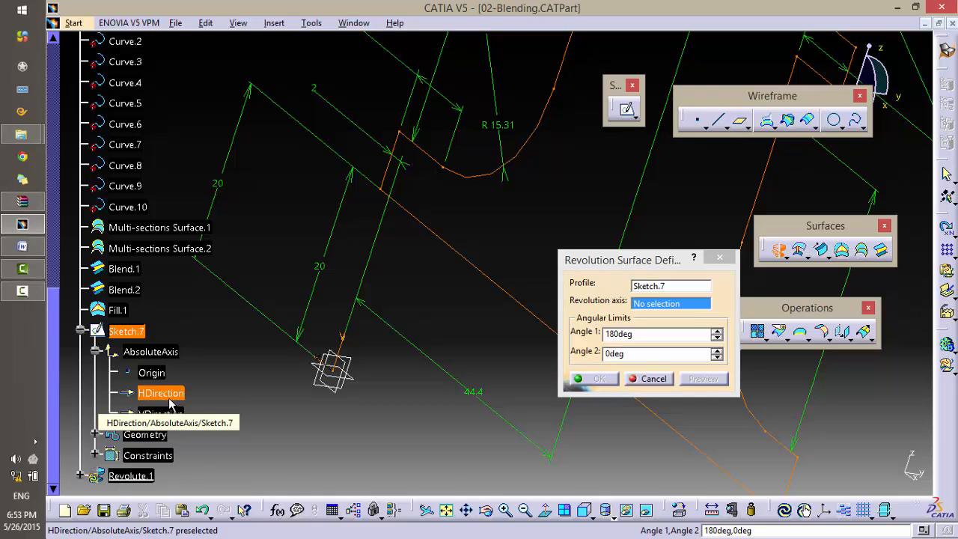
pyautogui.click(169, 404)
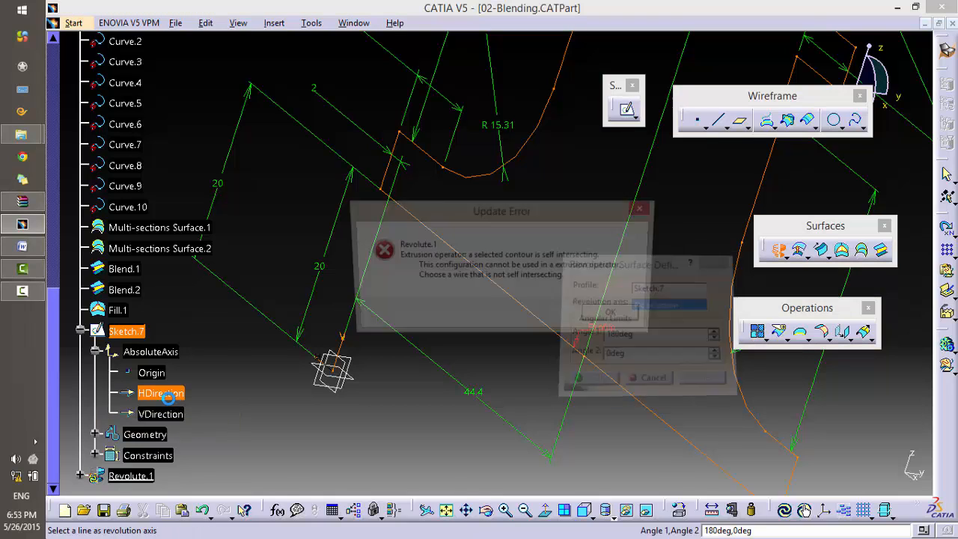
pyautogui.click(616, 319)
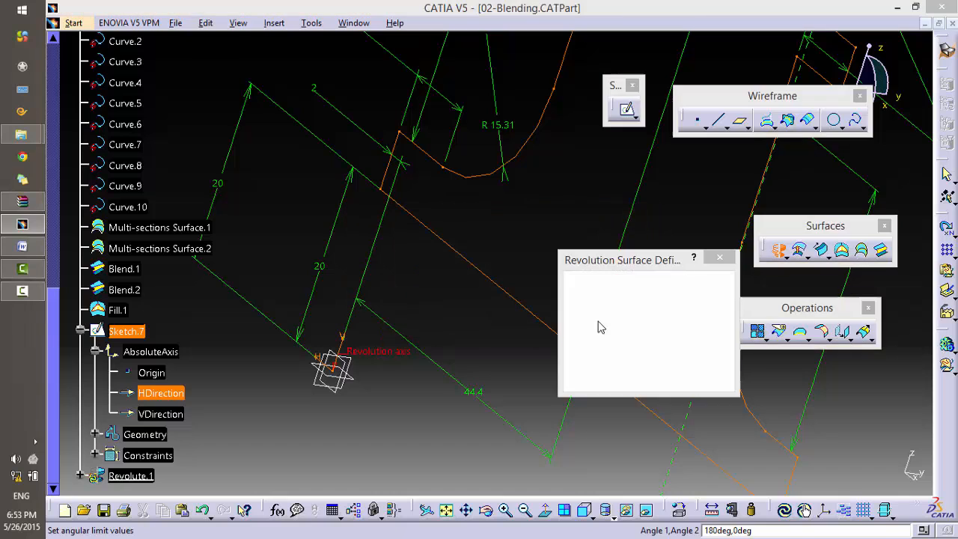
# Step: Try a first angular limit of 360deg for the revolved hub surface and preview it
pyautogui.moveTo(359, 415)
pyautogui.mouseDown(button='middle')
pyautogui.moveTo(374, 330)
pyautogui.moveTo(559, 218)
pyautogui.mouseUp(button='middle')
pyautogui.moveTo(329, 330); pyautogui.dragTo(415, 263, button='middle')
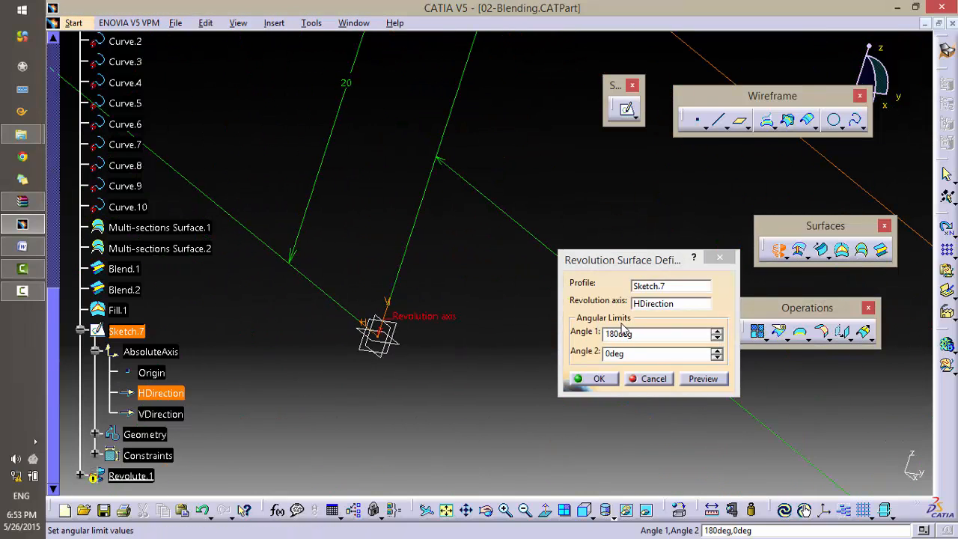
pyautogui.click(648, 333)
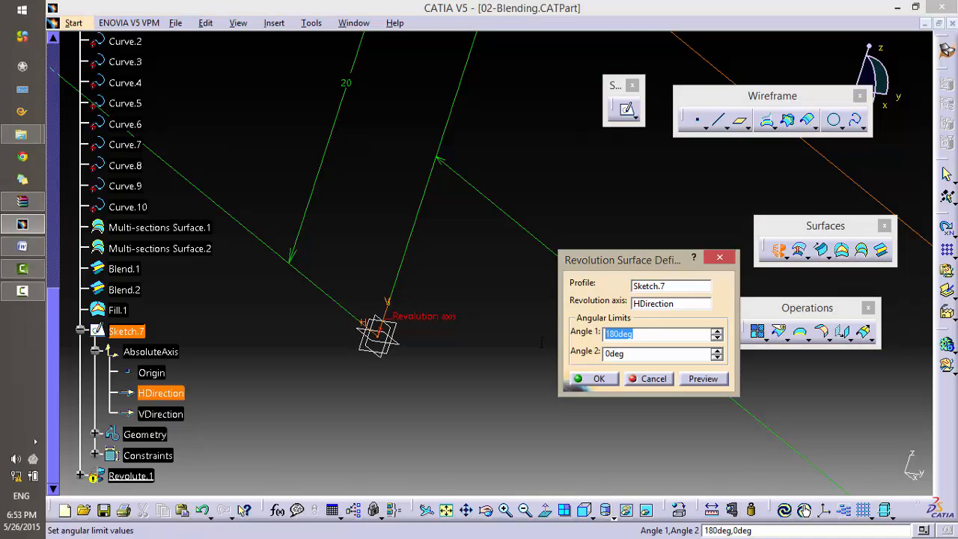
pyautogui.write('360')
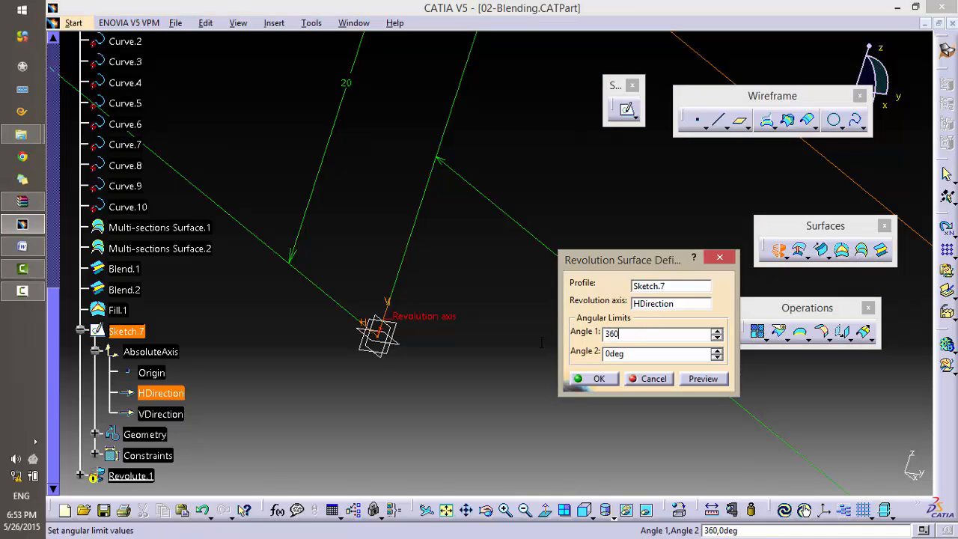
pyautogui.click(704, 379)
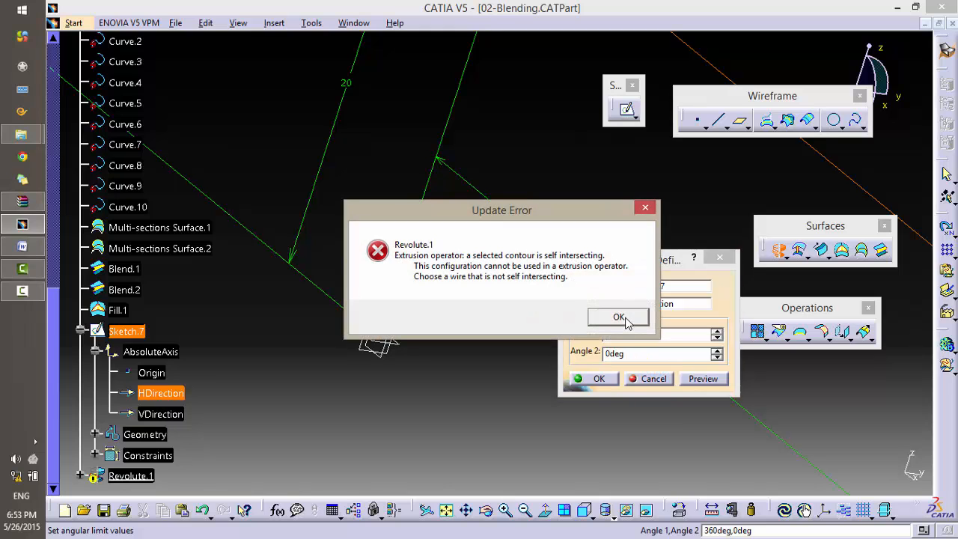
pyautogui.click(626, 323)
# Step: Try reselecting the sketch's horizontal axis at the origin as the revolution axis of the hub surface
pyautogui.moveTo(431, 180)
pyautogui.keyDown('ctrl'); pyautogui.mouseDown(button='middle')
pyautogui.moveTo(417, 428)
pyautogui.moveTo(462, 342)
pyautogui.moveTo(426, 323)
pyautogui.moveTo(490, 277)
pyautogui.moveTo(451, 269)
pyautogui.moveTo(421, 283)
pyautogui.moveTo(413, 343)
pyautogui.moveTo(418, 319)
pyautogui.moveTo(478, 319)
pyautogui.moveTo(513, 281)
pyautogui.moveTo(397, 324)
pyautogui.moveTo(359, 377)
pyautogui.moveTo(449, 380)
pyautogui.moveTo(475, 368)
pyautogui.moveTo(397, 396)
pyautogui.moveTo(357, 374)
pyautogui.moveTo(369, 310)
pyautogui.moveTo(367, 358)
pyautogui.mouseUp(button='middle'); pyautogui.keyUp('ctrl')
pyautogui.click(667, 305)
pyautogui.click(358, 328)
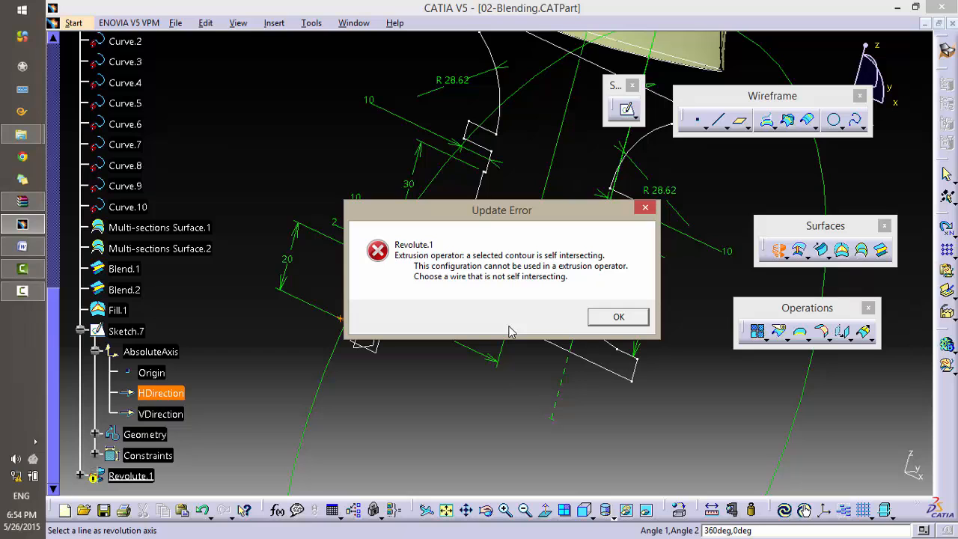
pyautogui.click(626, 320)
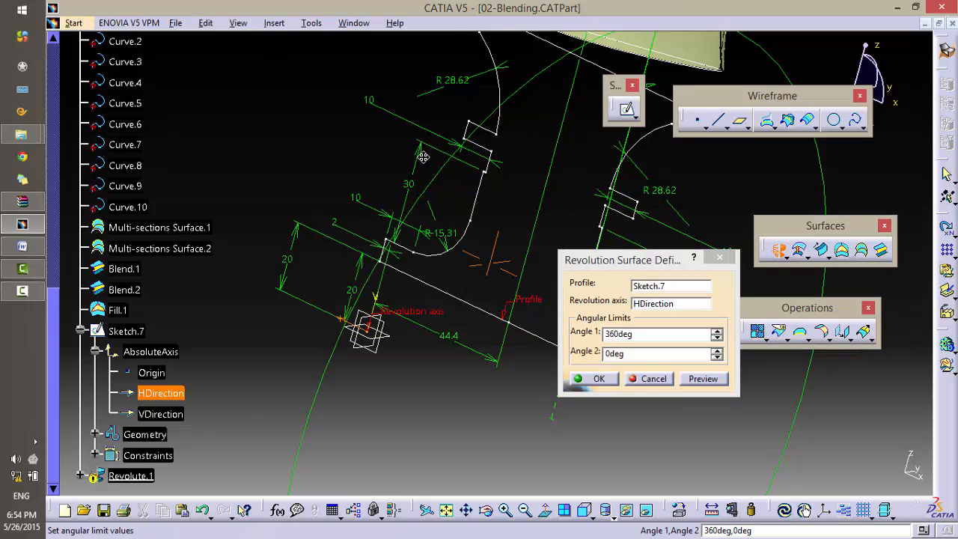
# Step: Try a first angular limit of 180deg for the revolved hub surface
pyautogui.moveTo(498, 300)
pyautogui.mouseDown(button='middle')
pyautogui.moveTo(420, 153)
pyautogui.moveTo(415, 217)
pyautogui.moveTo(473, 188)
pyautogui.moveTo(486, 205)
pyautogui.moveTo(581, 188)
pyautogui.moveTo(516, 162)
pyautogui.moveTo(458, 163)
pyautogui.moveTo(439, 327)
pyautogui.moveTo(402, 272)
pyautogui.moveTo(416, 243)
pyautogui.mouseUp(button='middle')
pyautogui.moveTo(660, 335); pyautogui.dragTo(543, 340)
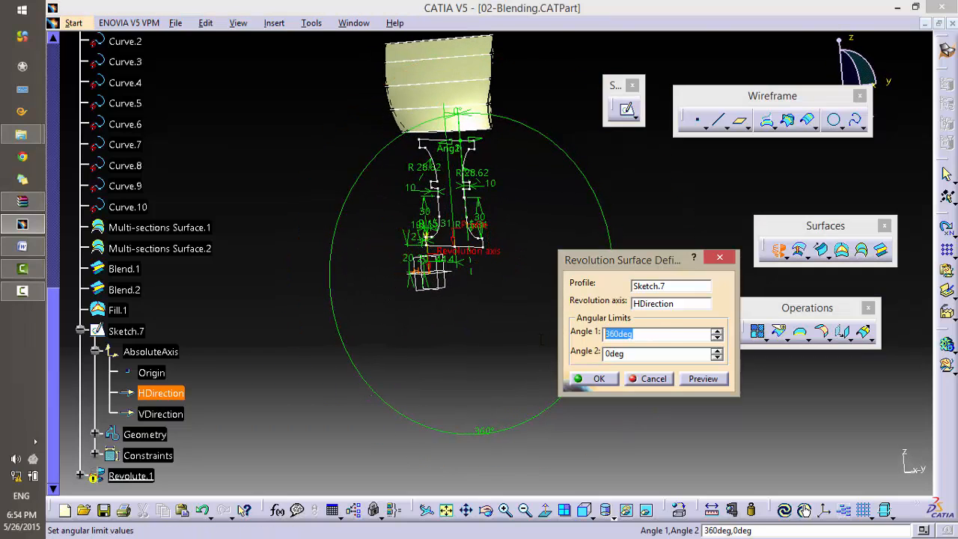
pyautogui.write('180')
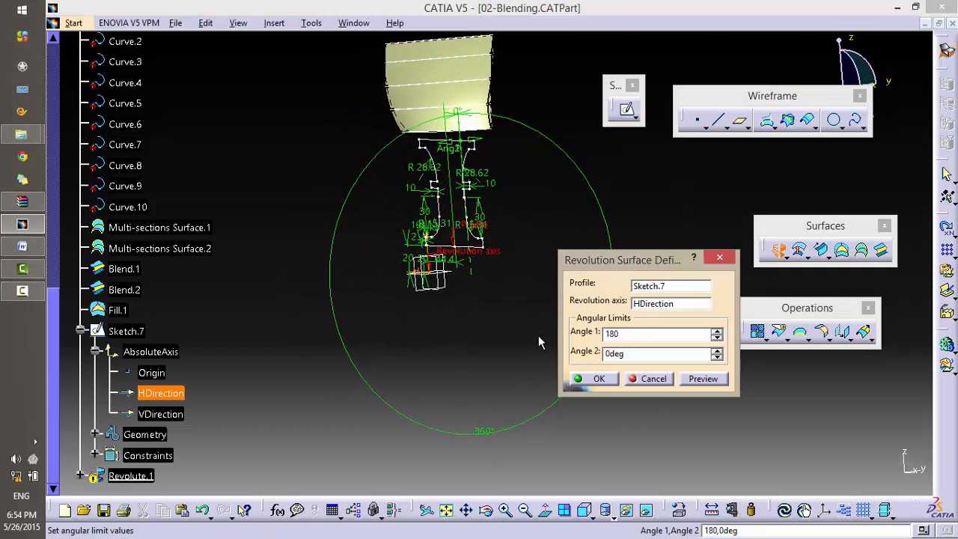
pyautogui.press('Return')
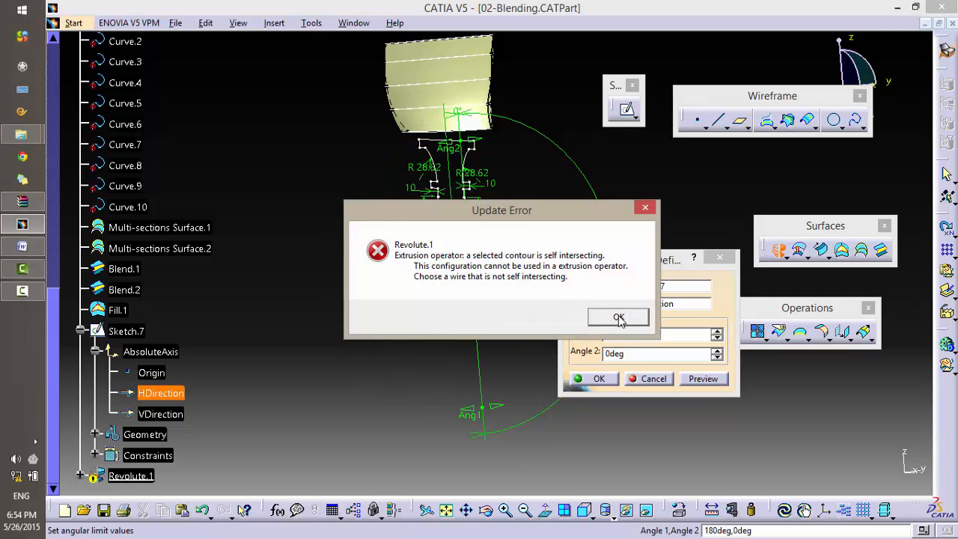
pyautogui.click(619, 320)
# Step: Try a second angular limit of 180deg for the revolved hub surface and discard the Revolve operation
pyautogui.moveTo(640, 354); pyautogui.dragTo(552, 361)
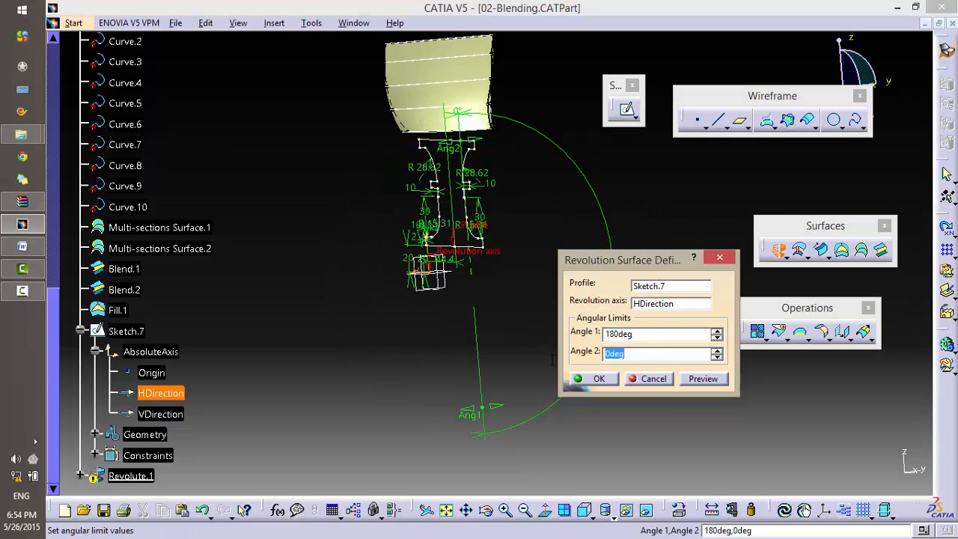
pyautogui.write('180')
pyautogui.press('Return')
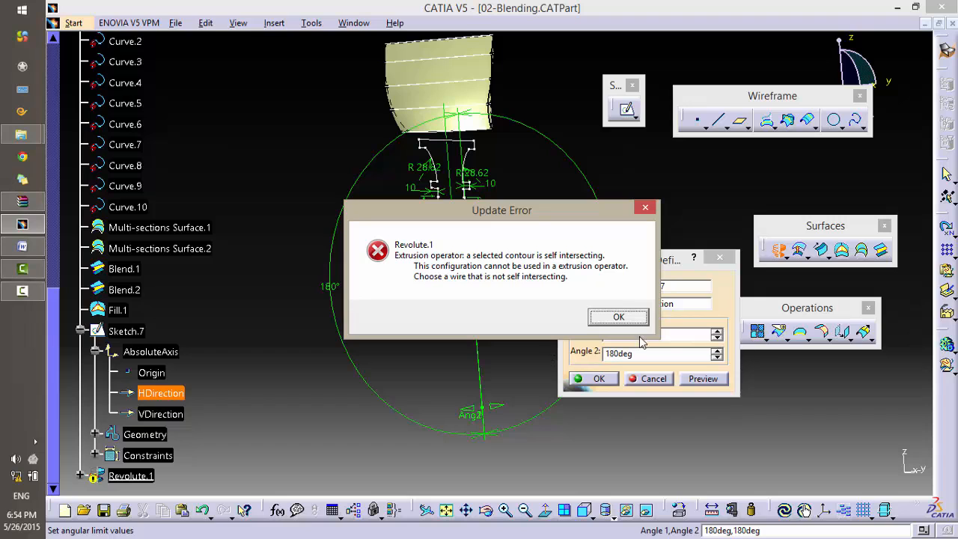
pyautogui.click(618, 317)
pyautogui.moveTo(498, 396)
pyautogui.mouseDown(button='middle')
pyautogui.moveTo(461, 411)
pyautogui.moveTo(511, 398)
pyautogui.mouseUp(button='middle')
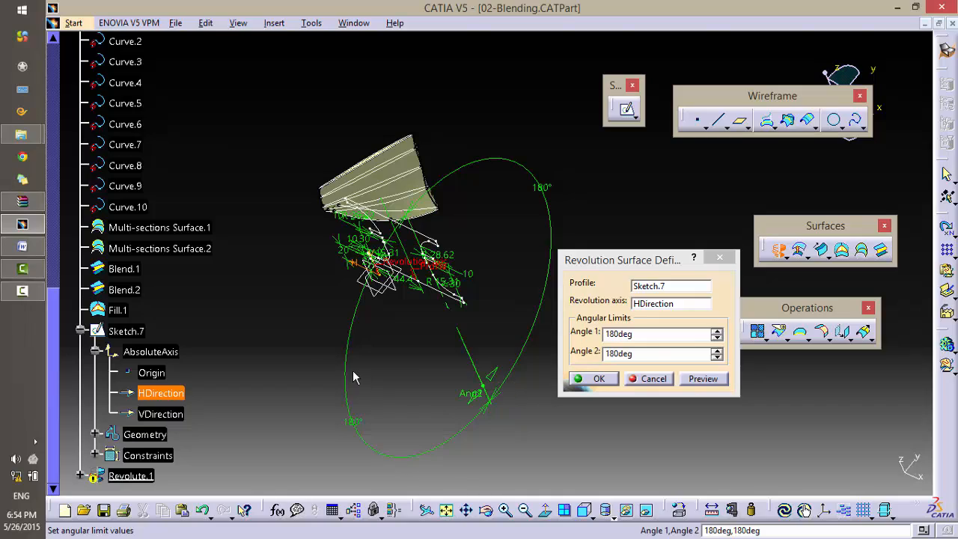
pyautogui.moveTo(353, 376)
pyautogui.mouseDown(button='middle')
pyautogui.moveTo(408, 280)
pyautogui.moveTo(447, 276)
pyautogui.moveTo(452, 192)
pyautogui.mouseUp(button='middle')
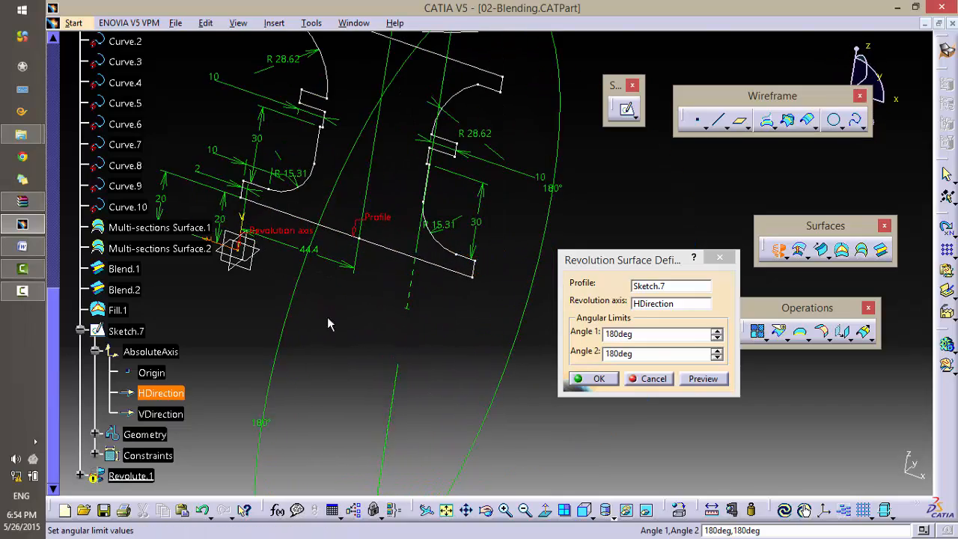
pyautogui.moveTo(344, 358)
pyautogui.mouseDown(button='middle')
pyautogui.moveTo(363, 380)
pyautogui.moveTo(411, 337)
pyautogui.moveTo(462, 268)
pyautogui.moveTo(439, 310)
pyautogui.moveTo(377, 350)
pyautogui.moveTo(319, 351)
pyautogui.moveTo(444, 257)
pyautogui.mouseUp(button='middle')
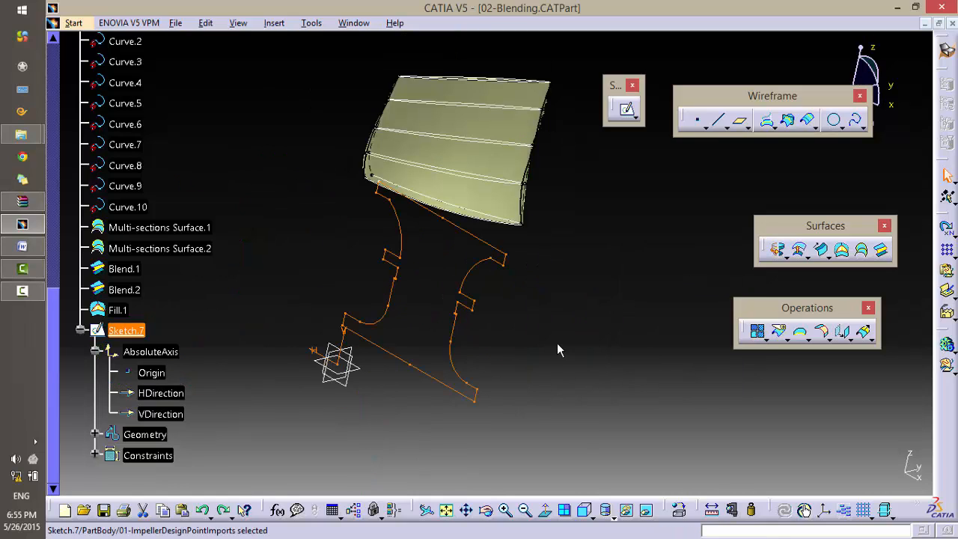
# Step: Check the wheel hub section view in Fig 2.2 of the Word assignment document and return to CATIA
pyautogui.moveTo(557, 344); pyautogui.dragTo(611, 333, button='middle')
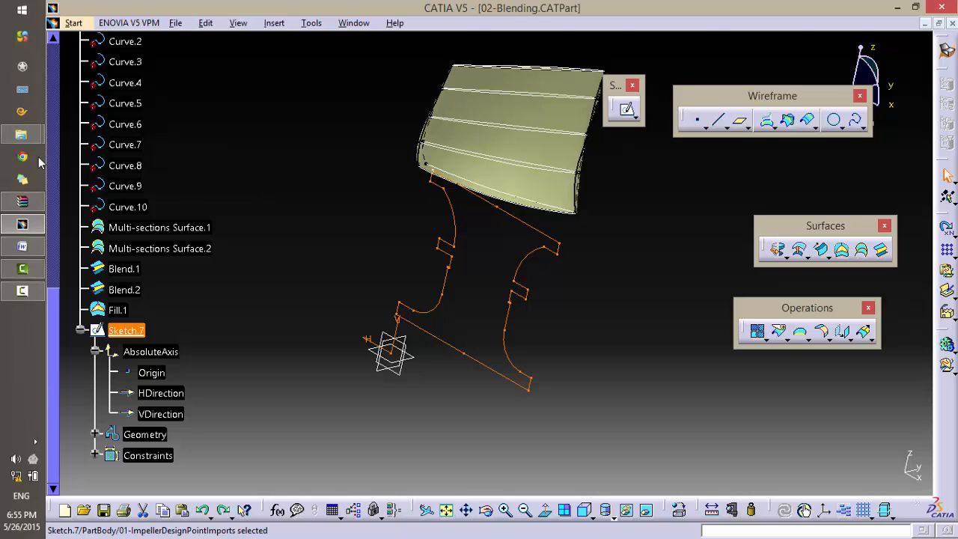
pyautogui.click(22, 246)
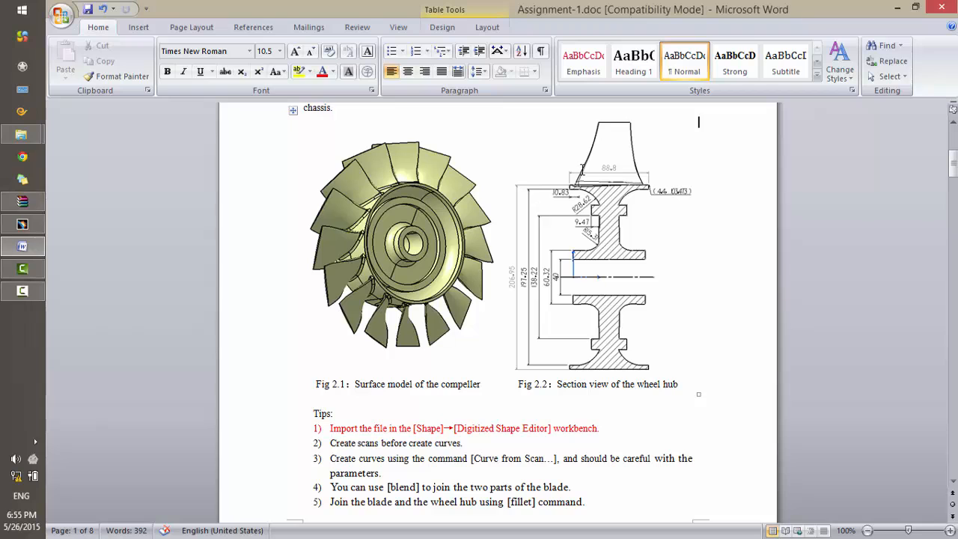
pyautogui.click(23, 223)
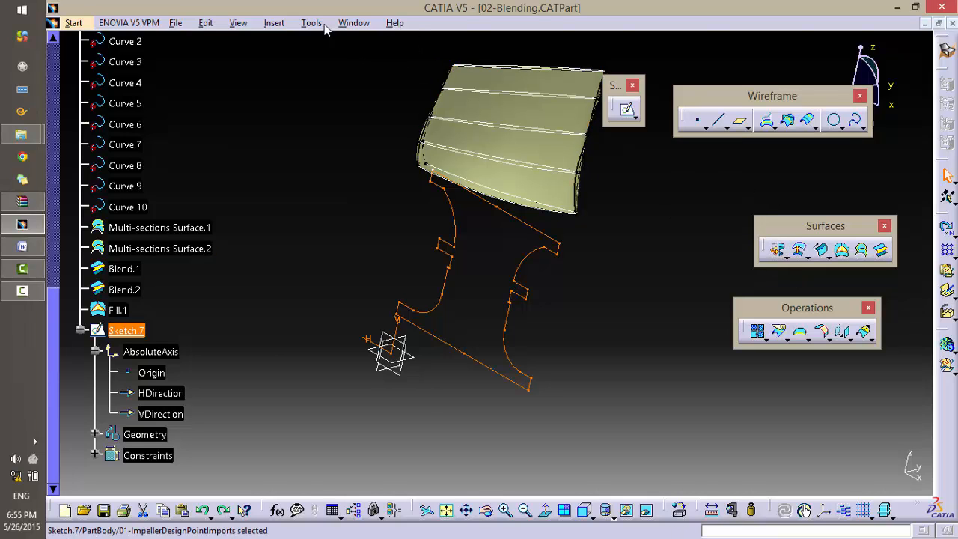
# Step: Start a Revolve surface of the wheel hub sketch, Sketch.7, using its HDirection at the origin as the revolution axis
pyautogui.click(274, 23)
pyautogui.moveTo(357, 227)
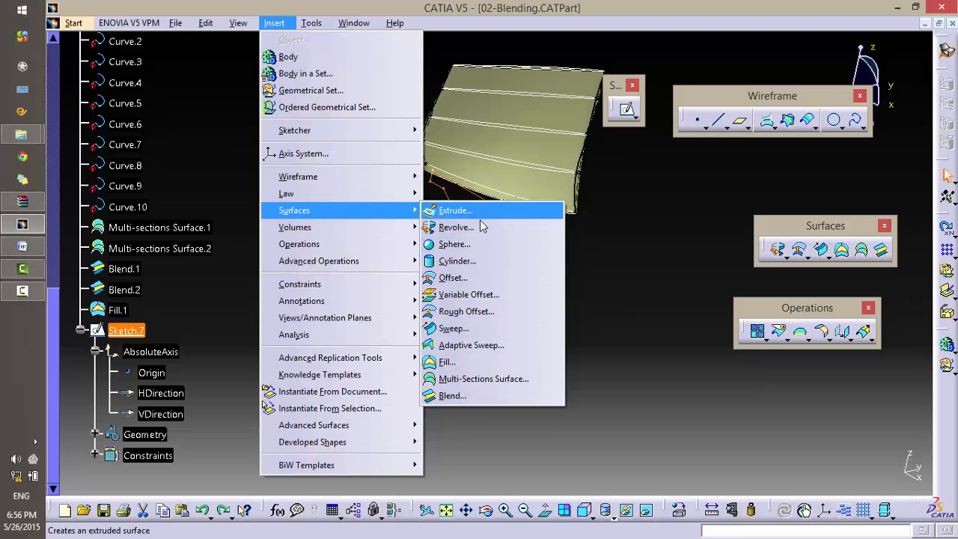
pyautogui.click(479, 227)
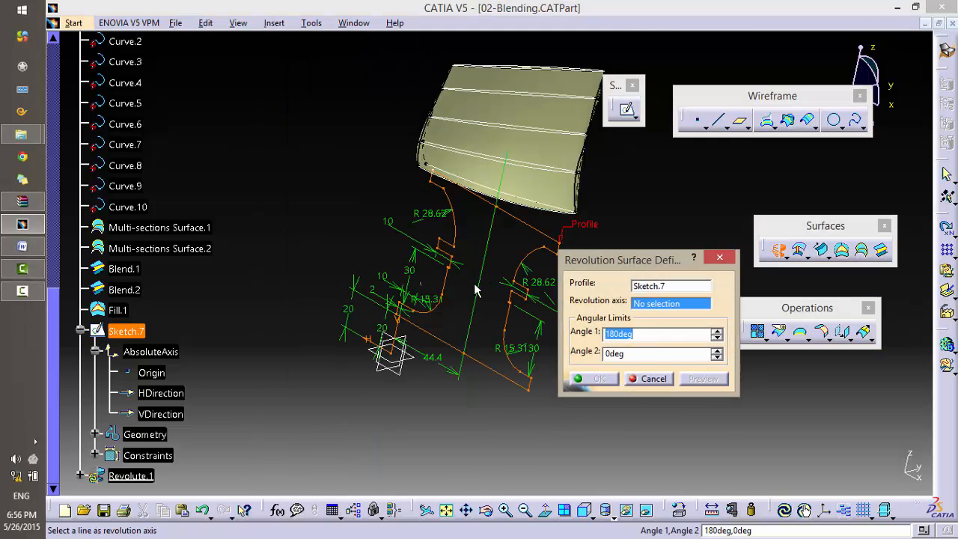
pyautogui.keyDown('ctrl'); pyautogui.moveTo(475, 286); pyautogui.dragTo(487, 234, button='middle'); pyautogui.keyUp('ctrl')
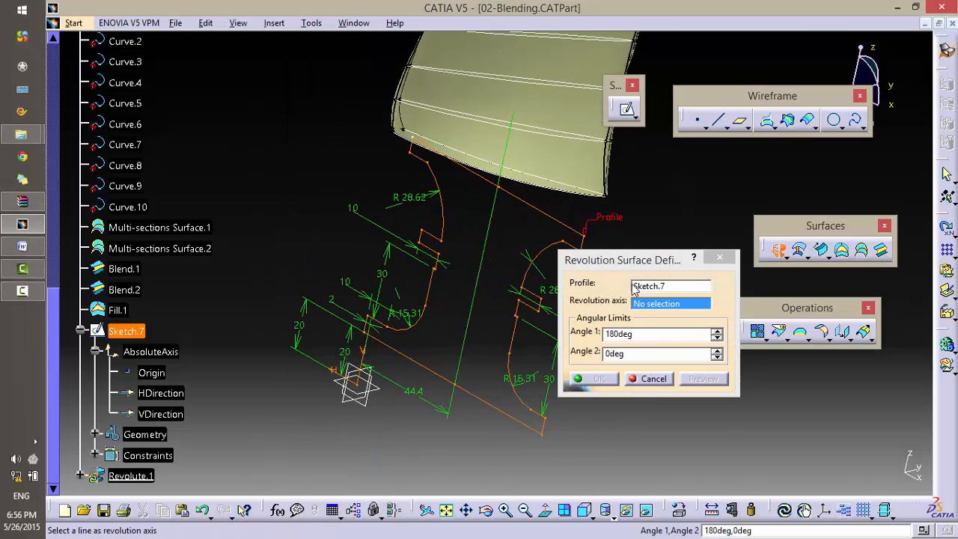
pyautogui.moveTo(458, 188)
pyautogui.mouseDown(button='middle')
pyautogui.moveTo(413, 128)
pyautogui.moveTo(454, 106)
pyautogui.mouseUp(button='middle')
pyautogui.moveTo(424, 328); pyautogui.dragTo(443, 243, button='middle')
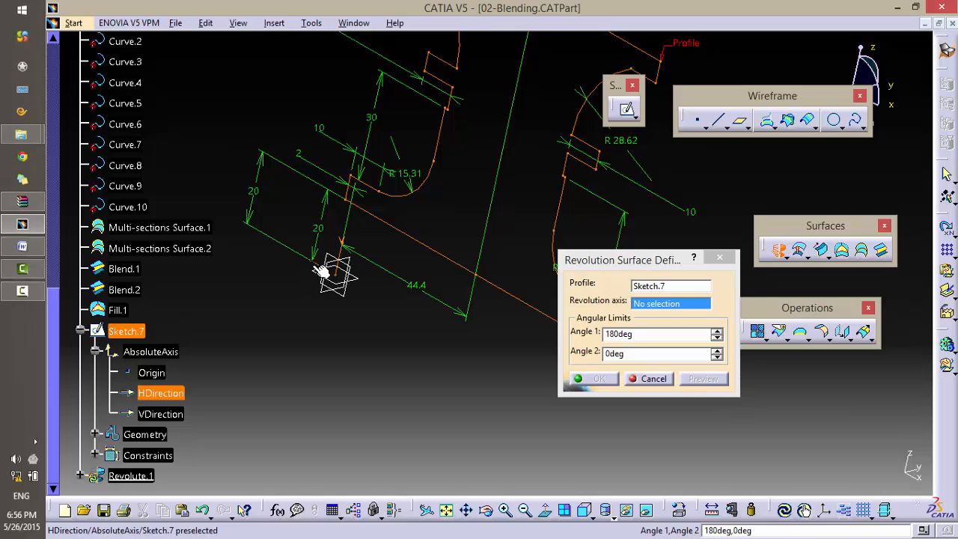
pyautogui.click(334, 262)
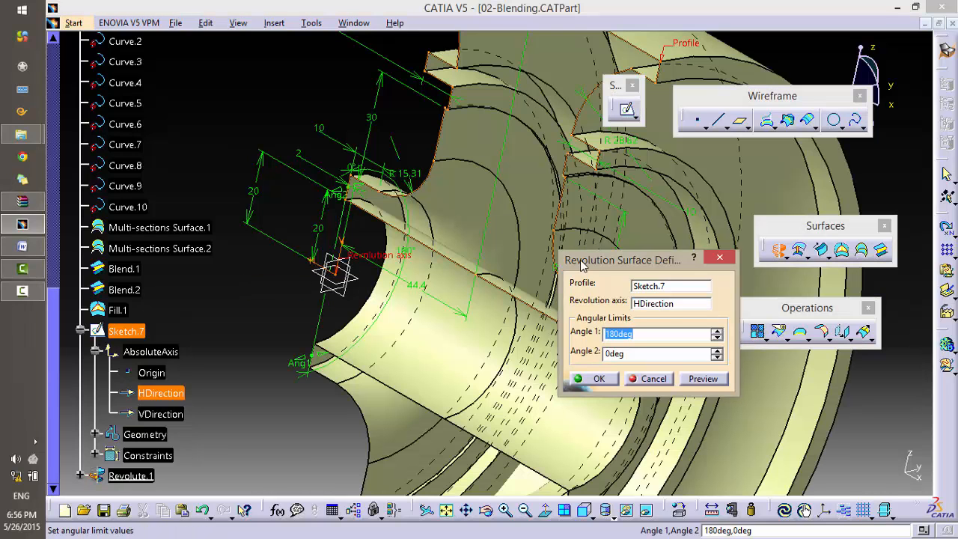
# Step: Set the first angular limit to 360deg and create the revolved hub surface
pyautogui.keyDown('ctrl'); pyautogui.moveTo(498, 196); pyautogui.dragTo(497, 303, button='middle'); pyautogui.keyUp('ctrl')
pyautogui.moveTo(645, 354); pyautogui.dragTo(588, 343)
pyautogui.moveTo(648, 339); pyautogui.dragTo(528, 313)
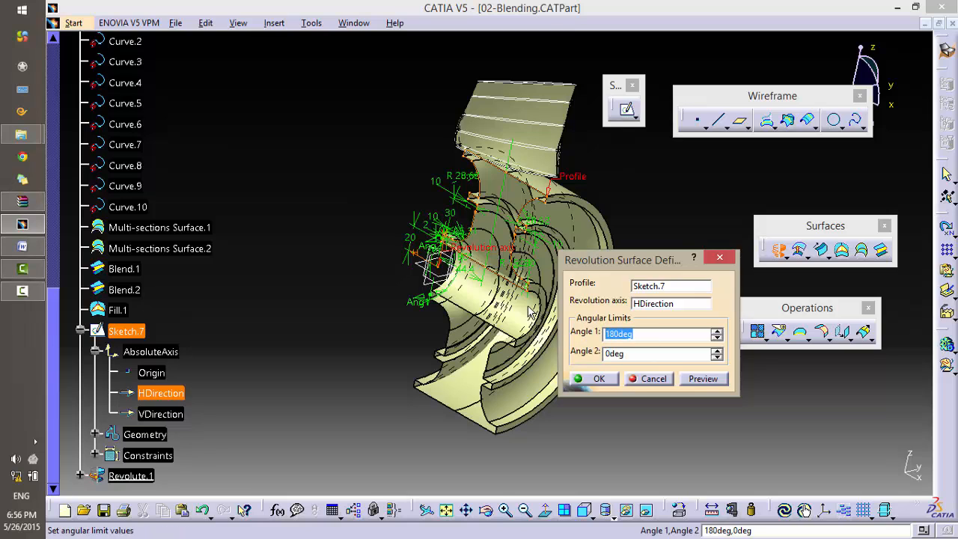
pyautogui.write('360')
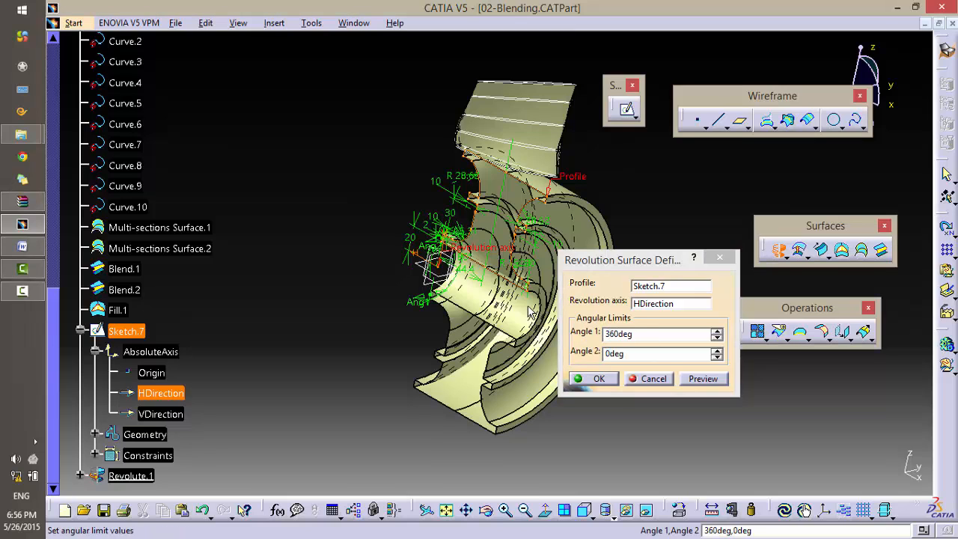
pyautogui.click(591, 378)
pyautogui.moveTo(627, 339); pyautogui.dragTo(554, 336, button='middle')
pyautogui.scroll(-2, 271, 333)
pyautogui.scroll(-5, 272, 333)
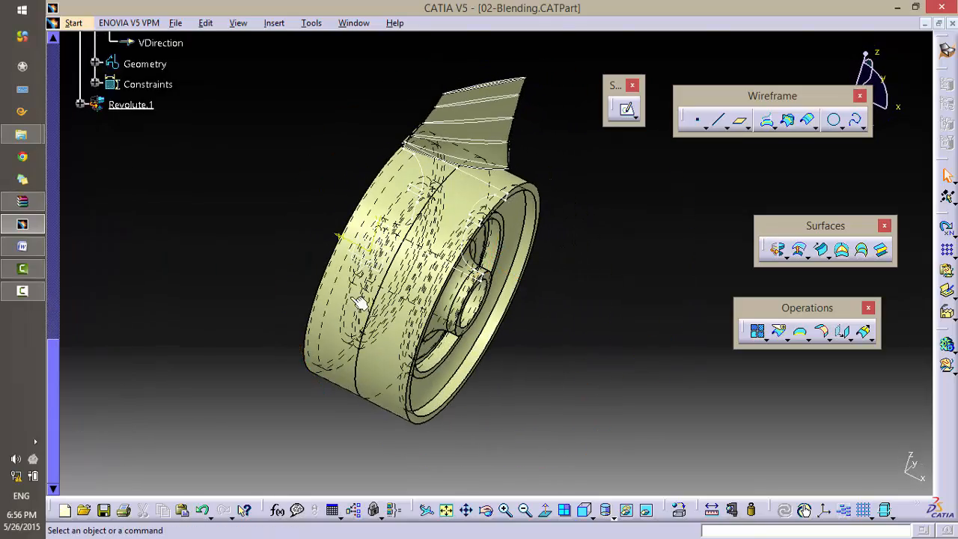
pyautogui.moveTo(397, 318); pyautogui.dragTo(306, 201, button='middle')
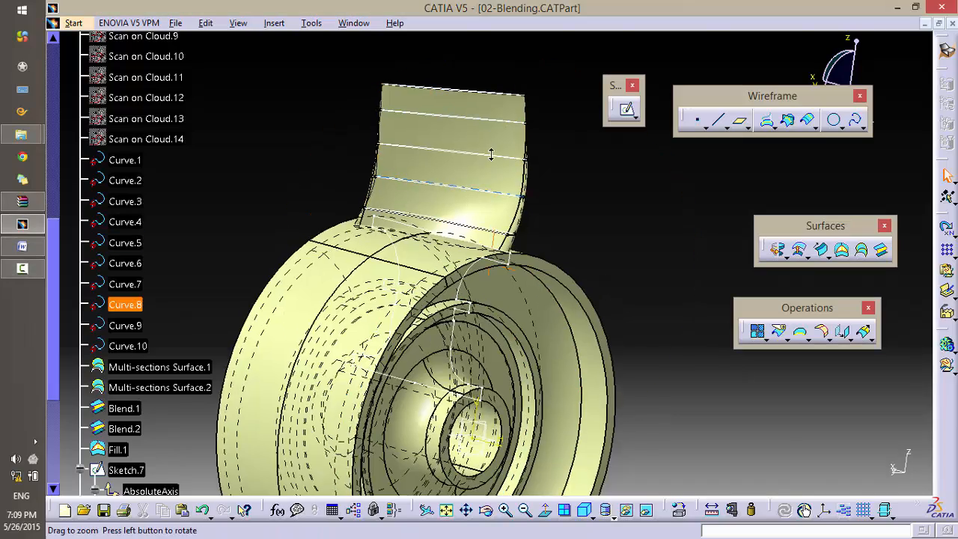
# Step: Examine the blade's junction with the hub, compare it with Fig 2.2 in the Word assignment document, and return to CATIA
pyautogui.scroll(5, 506, 165)
pyautogui.moveTo(505, 164); pyautogui.dragTo(539, 242, button='middle')
pyautogui.scroll(10, 488, 253)
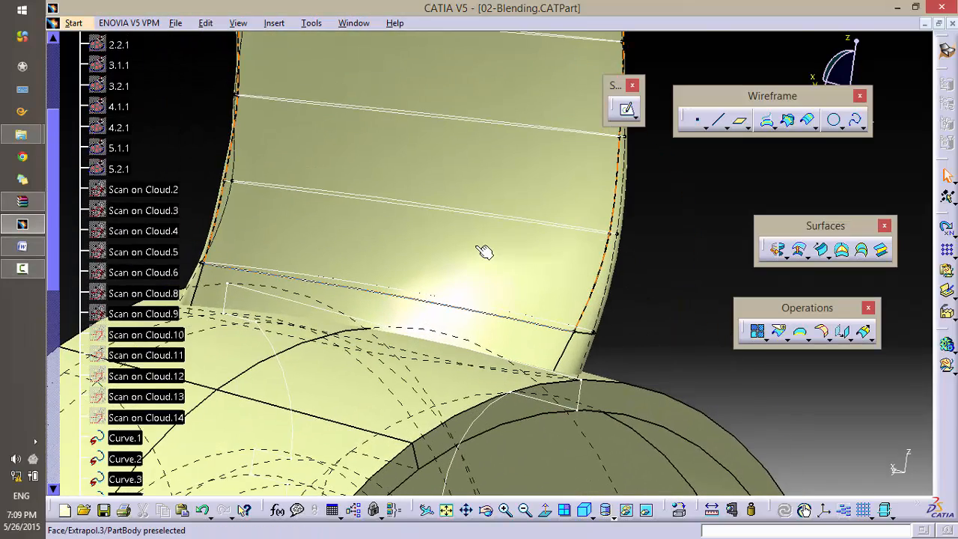
pyautogui.scroll(-9, 464, 251)
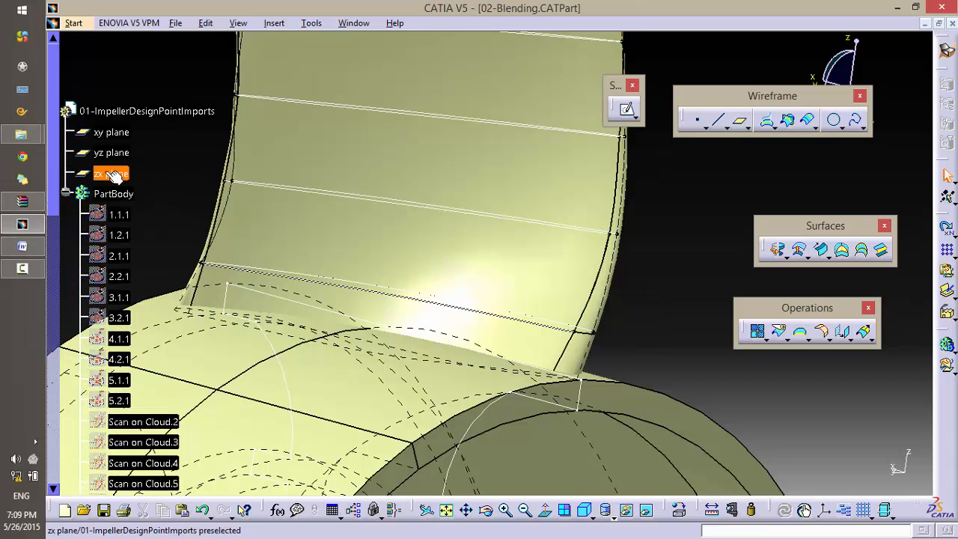
pyautogui.scroll(-5, 649, 271)
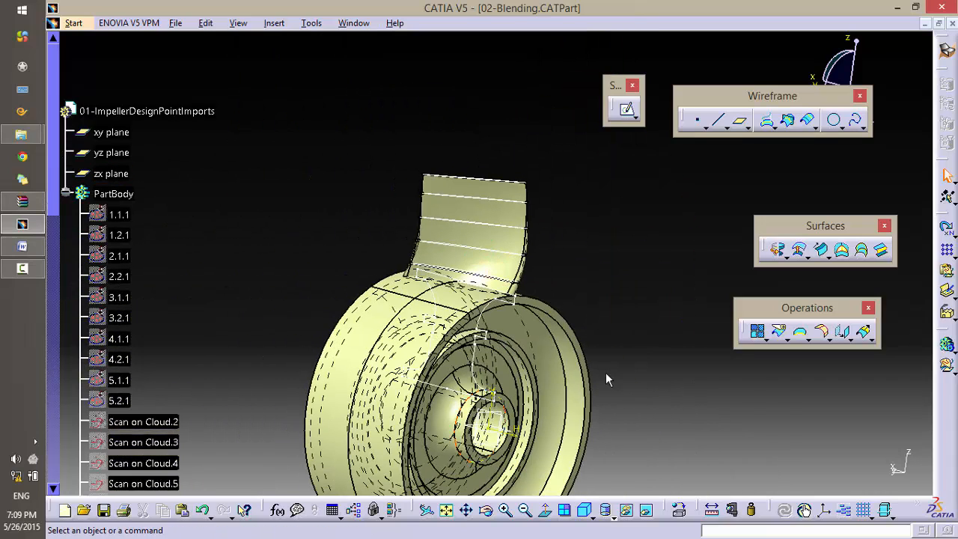
pyautogui.moveTo(541, 353); pyautogui.dragTo(563, 263, button='middle')
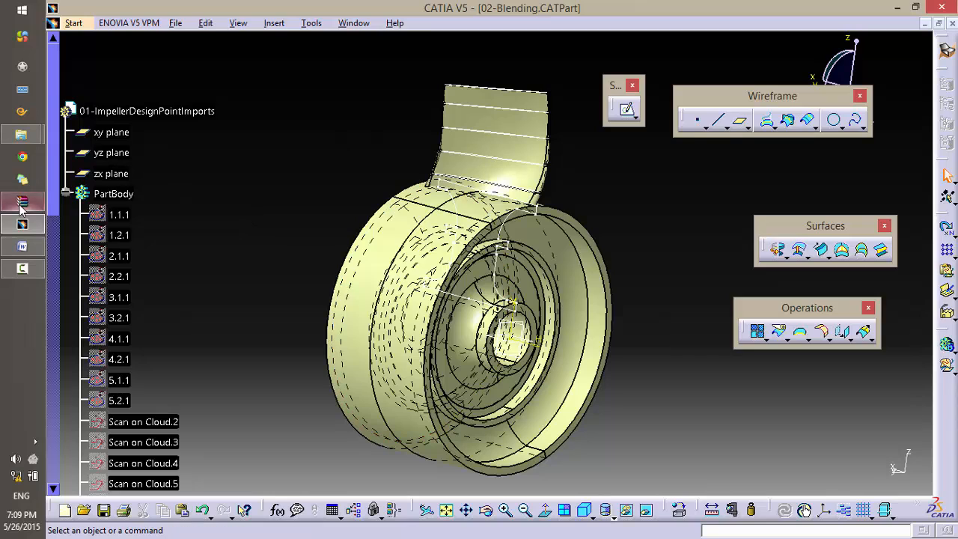
pyautogui.click(23, 245)
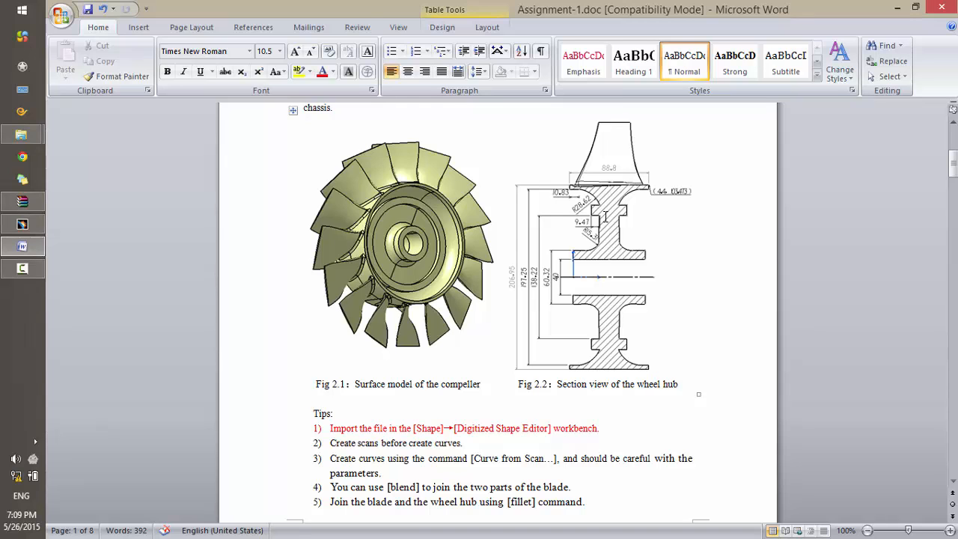
pyautogui.click(22, 223)
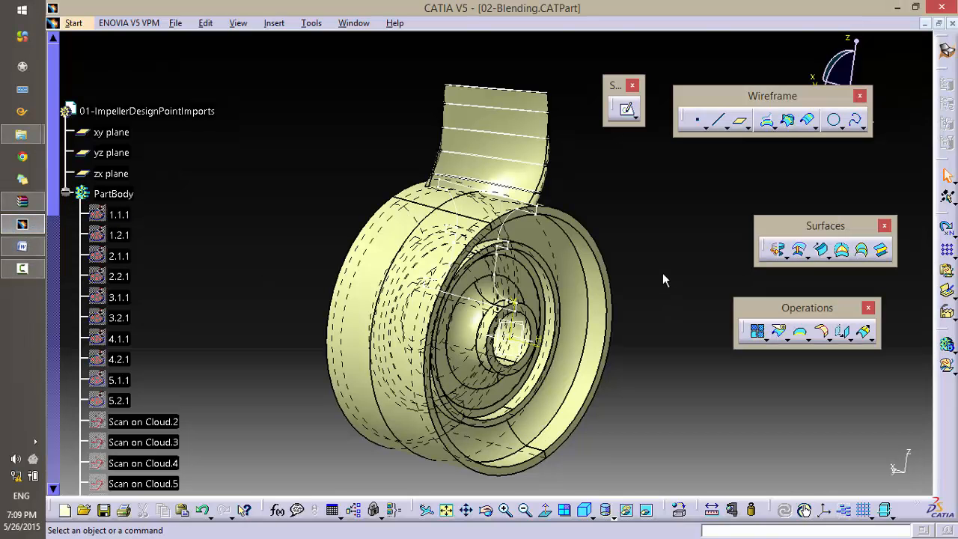
pyautogui.click(111, 173)
pyautogui.click(624, 110)
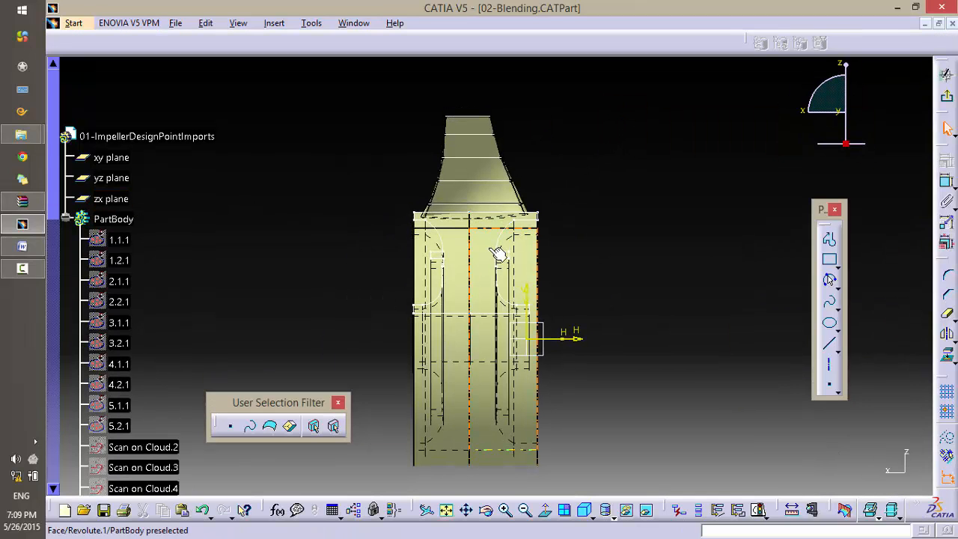
pyautogui.moveTo(509, 290)
pyautogui.mouseDown(button='middle')
pyautogui.moveTo(494, 288)
pyautogui.moveTo(502, 231)
pyautogui.mouseUp(button='middle')
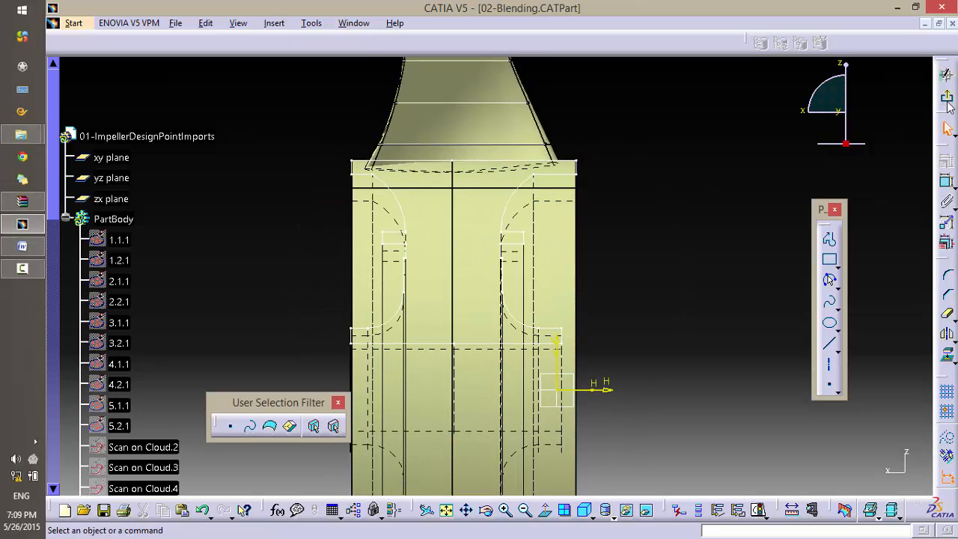
pyautogui.click(948, 97)
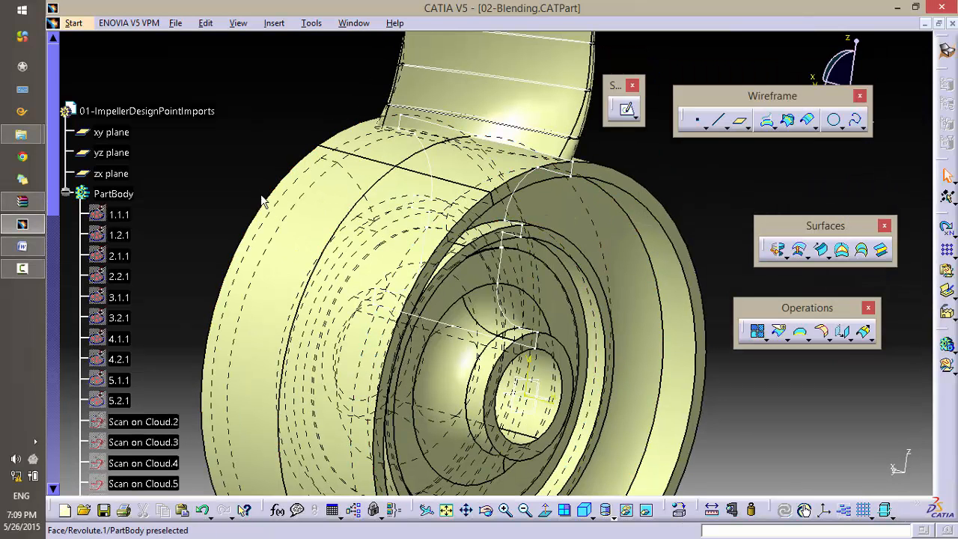
pyautogui.doubleClick(575, 173)
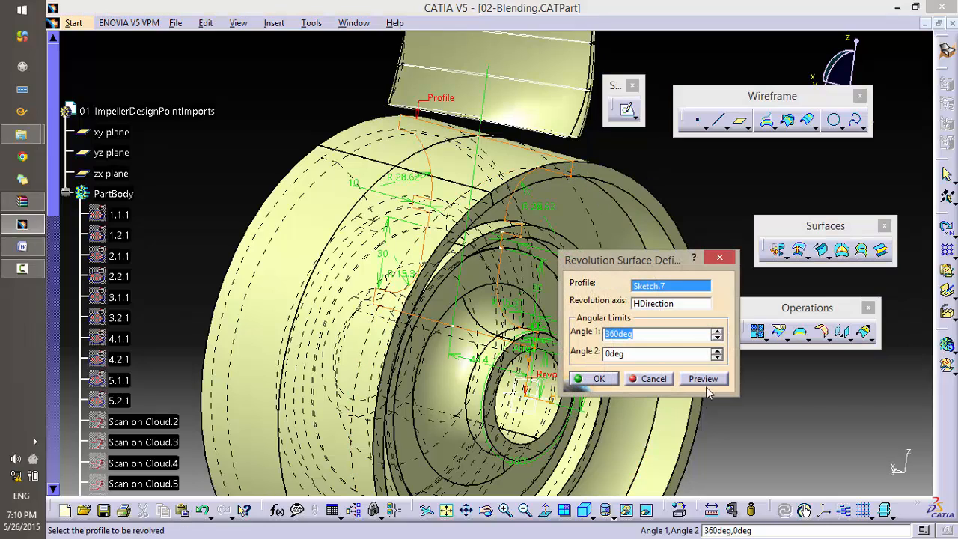
pyautogui.click(657, 384)
# Step: Open the wheel hub sketch for editing and move the 10 and R 15.31 dimension labels near the origin clear of the other dimensions
pyautogui.moveTo(538, 329); pyautogui.dragTo(539, 238, button='middle')
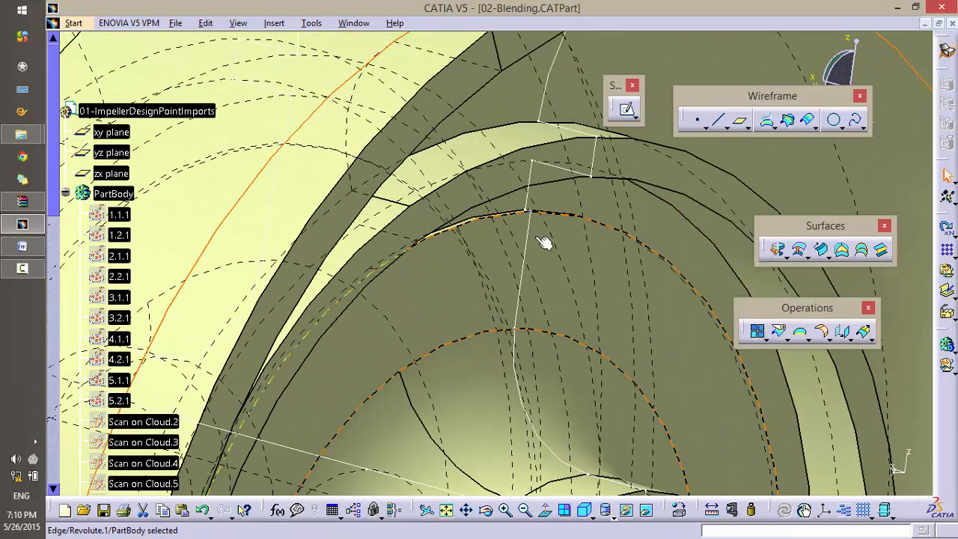
pyautogui.doubleClick(533, 255)
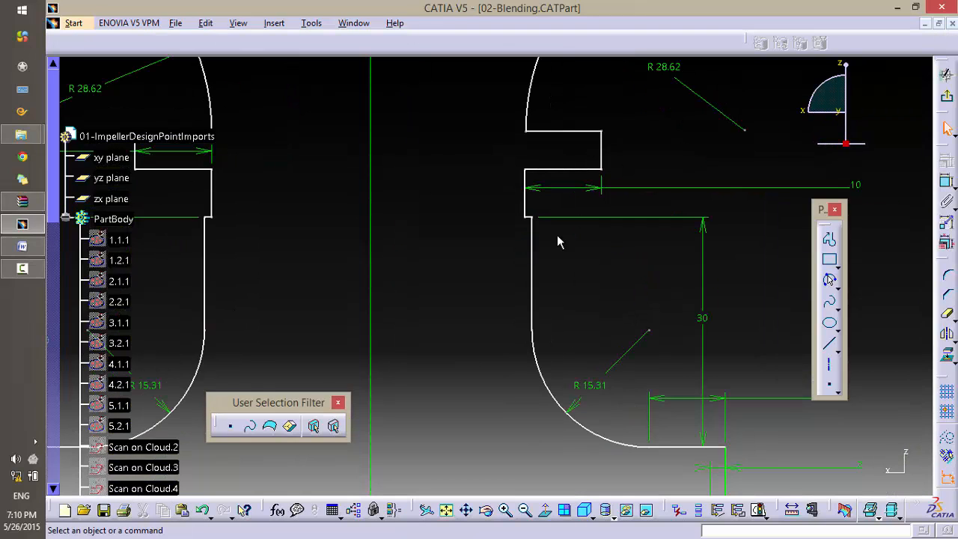
pyautogui.moveTo(579, 313)
pyautogui.mouseDown(button='middle')
pyautogui.moveTo(638, 214)
pyautogui.moveTo(683, 277)
pyautogui.moveTo(669, 293)
pyautogui.moveTo(658, 255)
pyautogui.mouseUp(button='middle')
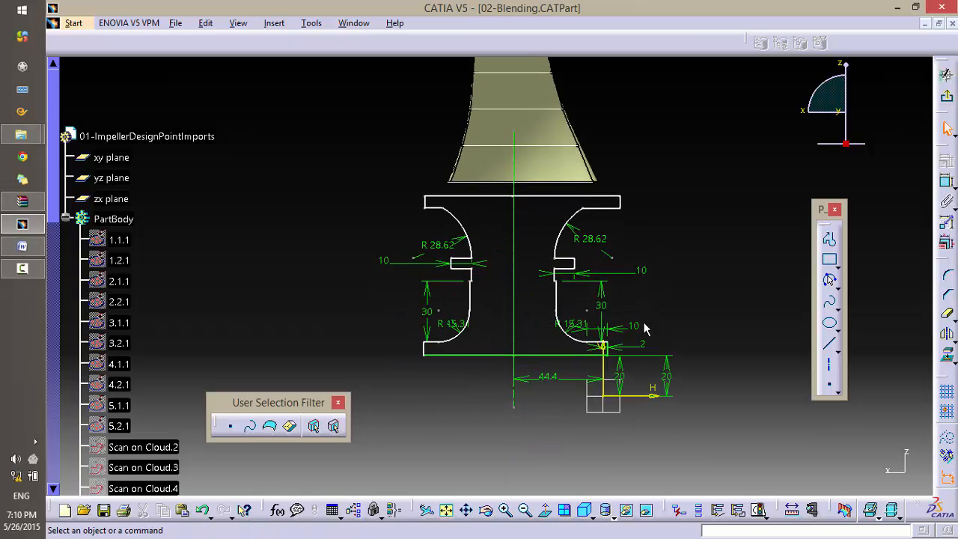
pyautogui.moveTo(643, 335); pyautogui.dragTo(715, 333)
pyautogui.moveTo(574, 323); pyautogui.dragTo(578, 295)
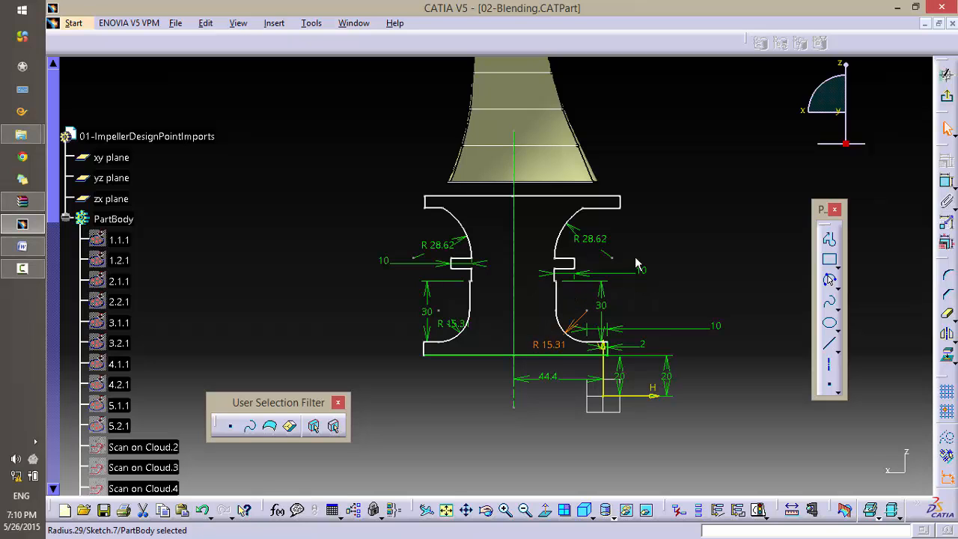
pyautogui.click(642, 234)
pyautogui.moveTo(642, 233)
pyautogui.mouseDown(button='middle')
pyautogui.moveTo(681, 196)
pyautogui.moveTo(644, 164)
pyautogui.mouseUp(button='middle')
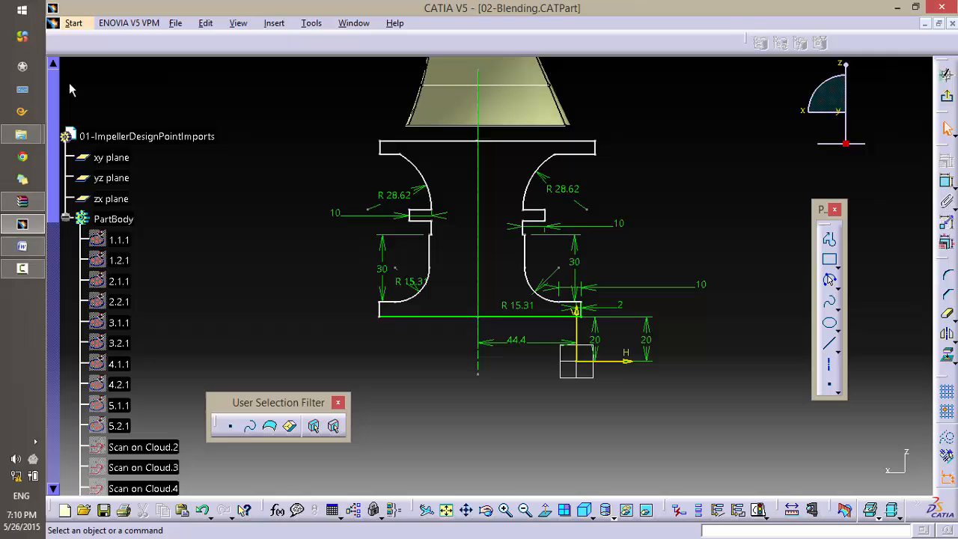
# Step: Check the hub sketch against the section view in Fig 2.2 of the Word assignment document, return to CATIA and exit the sketch
pyautogui.click(23, 245)
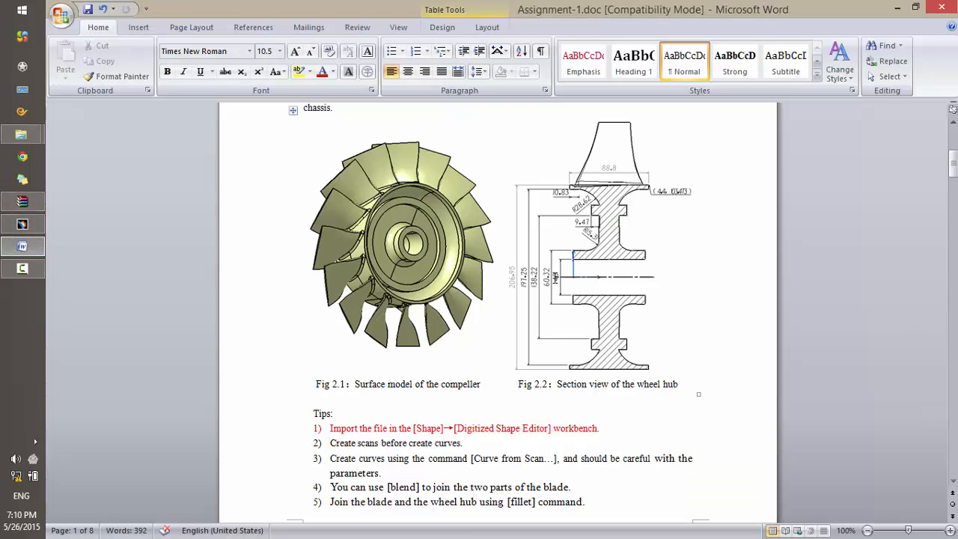
pyautogui.click(899, 7)
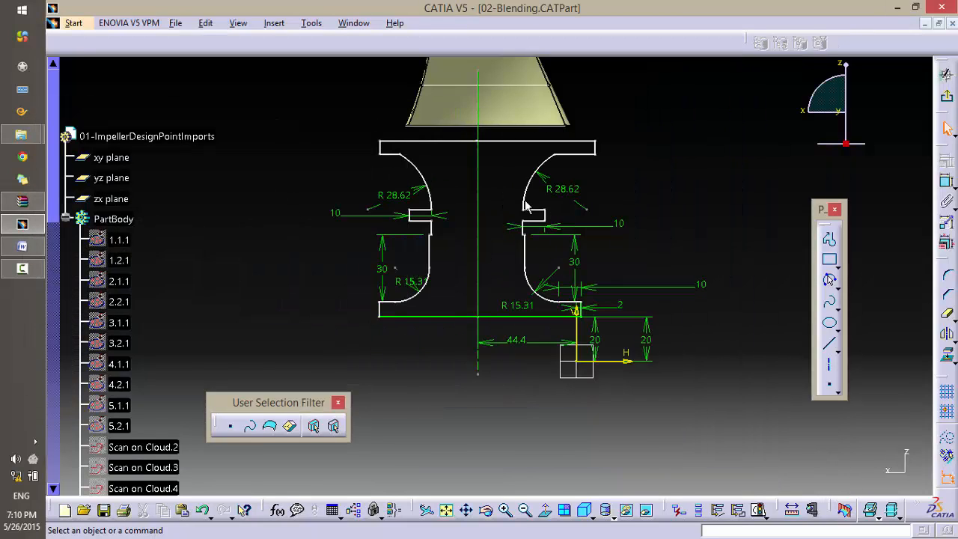
pyautogui.moveTo(501, 196); pyautogui.dragTo(501, 250, button='middle')
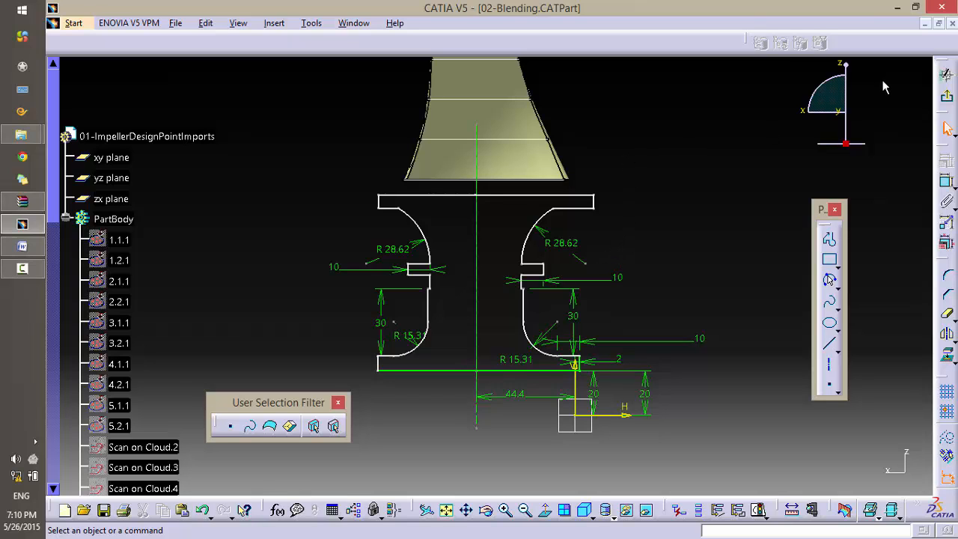
pyautogui.click(951, 104)
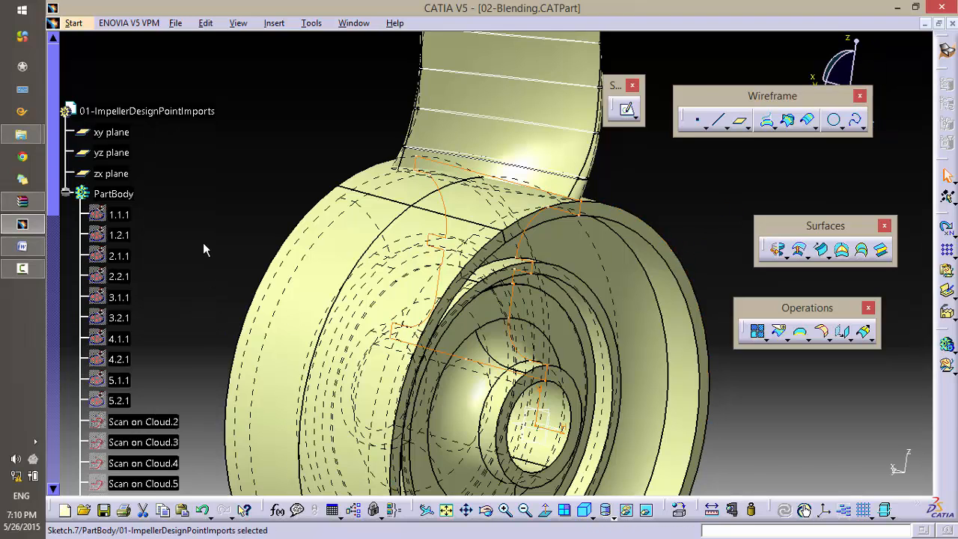
pyautogui.scroll(-10, 203, 243)
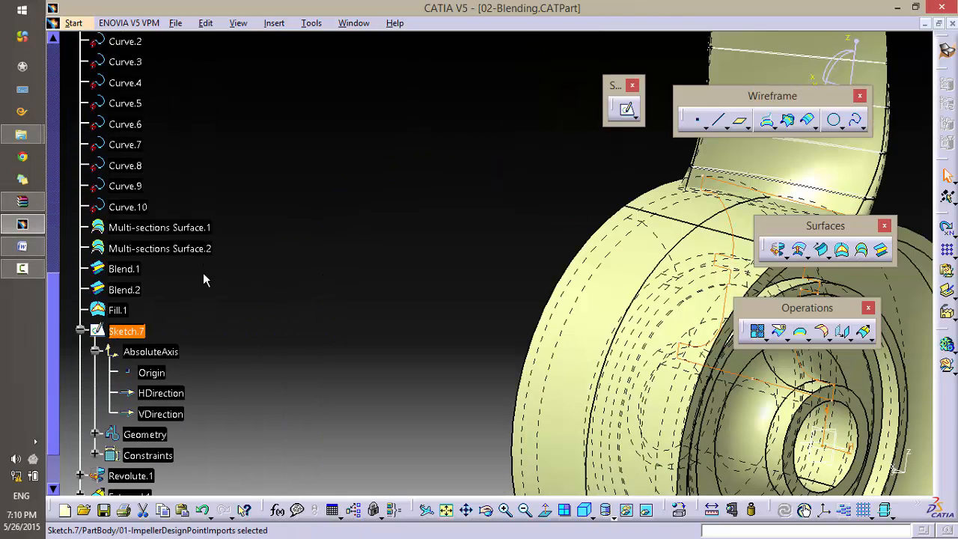
pyautogui.scroll(-2, 204, 276)
pyautogui.moveTo(515, 259); pyautogui.dragTo(312, 173, button='middle')
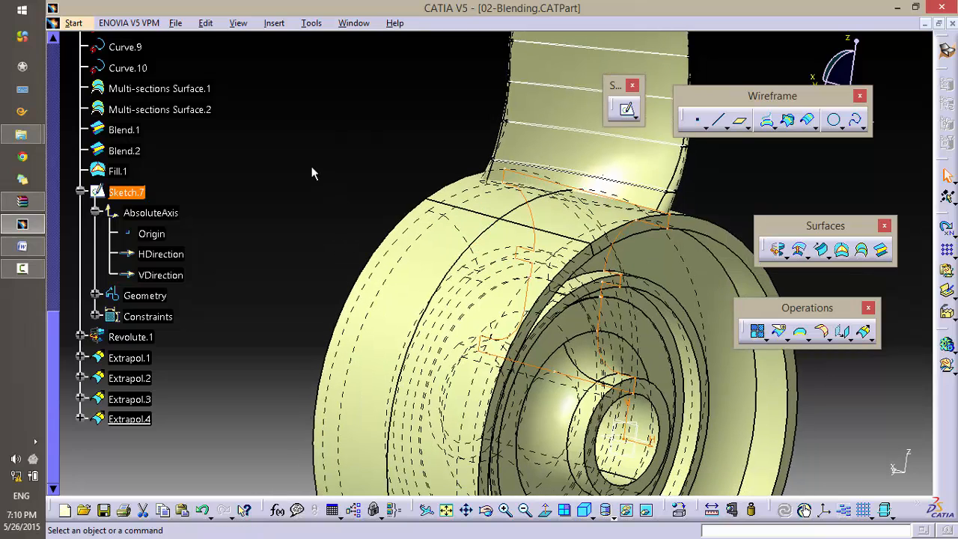
pyautogui.click(287, 166)
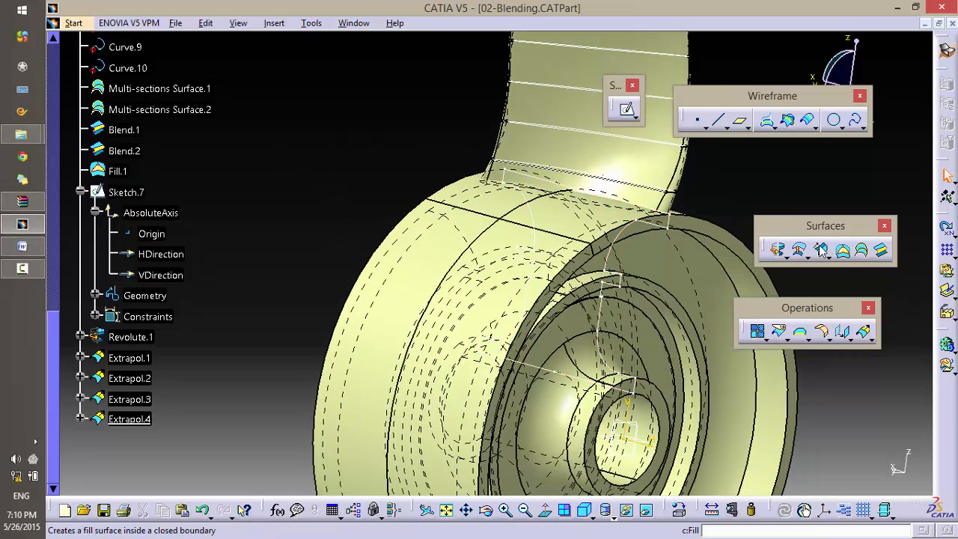
pyautogui.click(780, 252)
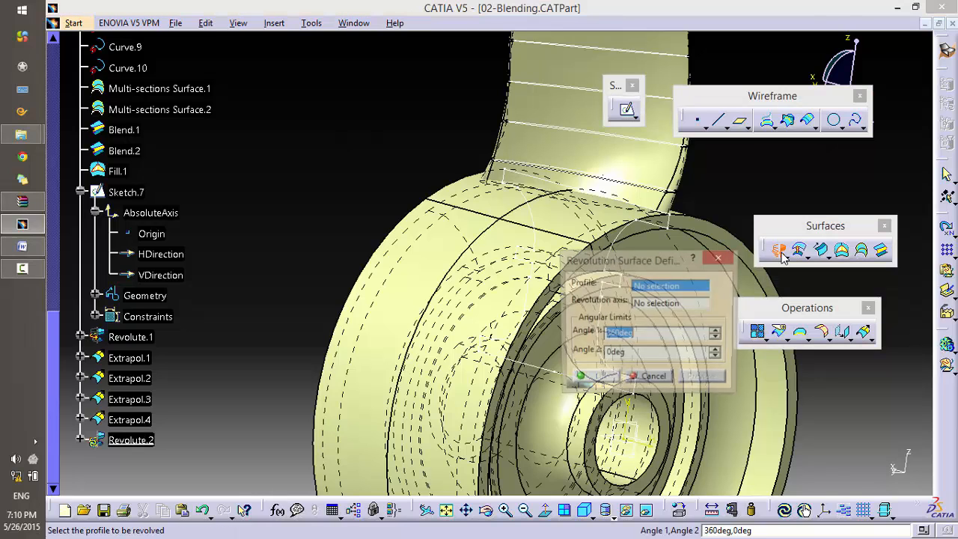
pyautogui.moveTo(505, 191)
pyautogui.mouseDown(button='middle')
pyautogui.moveTo(178, 138)
pyautogui.moveTo(363, 176)
pyautogui.mouseUp(button='middle')
pyautogui.click(405, 164)
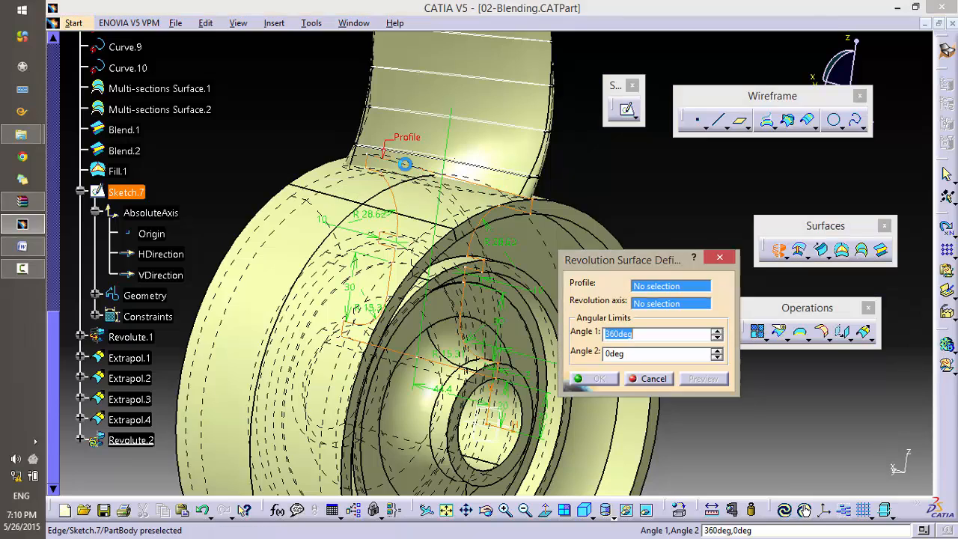
pyautogui.moveTo(447, 189); pyautogui.dragTo(481, 108, button='middle')
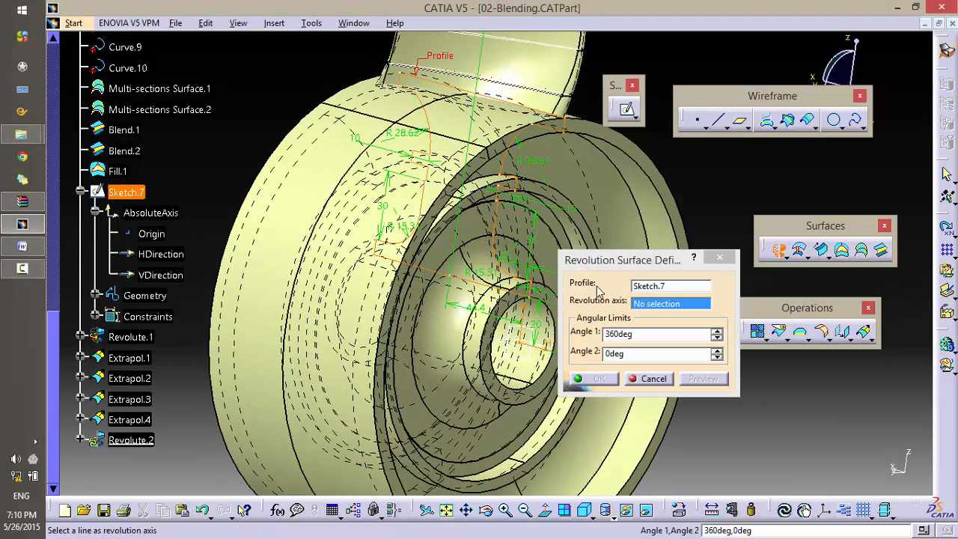
pyautogui.moveTo(510, 367)
pyautogui.mouseDown(button='middle')
pyautogui.moveTo(430, 244)
pyautogui.moveTo(449, 264)
pyautogui.mouseUp(button='middle')
pyautogui.moveTo(408, 290)
pyautogui.mouseDown(button='middle')
pyautogui.moveTo(391, 306)
pyautogui.moveTo(404, 274)
pyautogui.mouseUp(button='middle')
pyautogui.moveTo(404, 274)
pyautogui.mouseDown(button='middle')
pyautogui.moveTo(363, 351)
pyautogui.moveTo(394, 312)
pyautogui.moveTo(389, 227)
pyautogui.moveTo(297, 325)
pyautogui.mouseUp(button='middle')
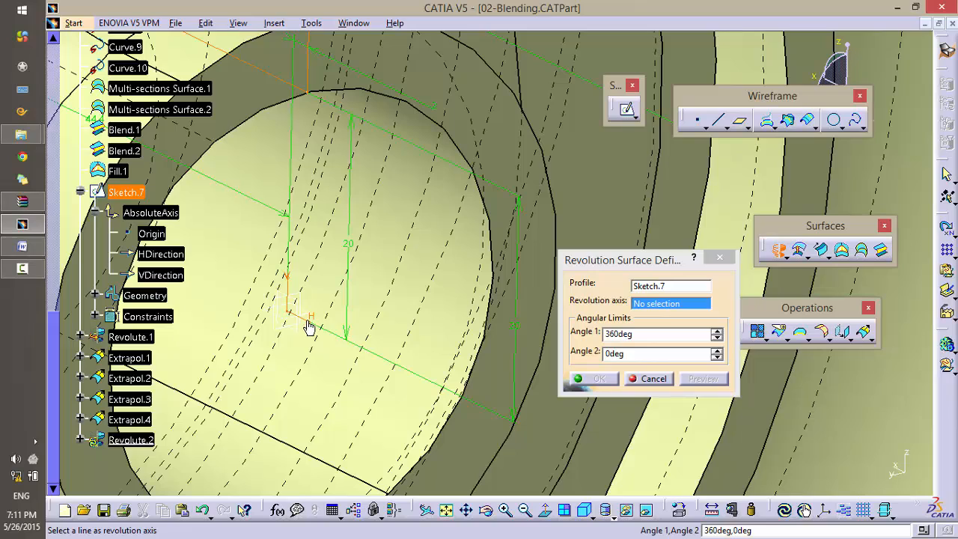
pyautogui.click(313, 319)
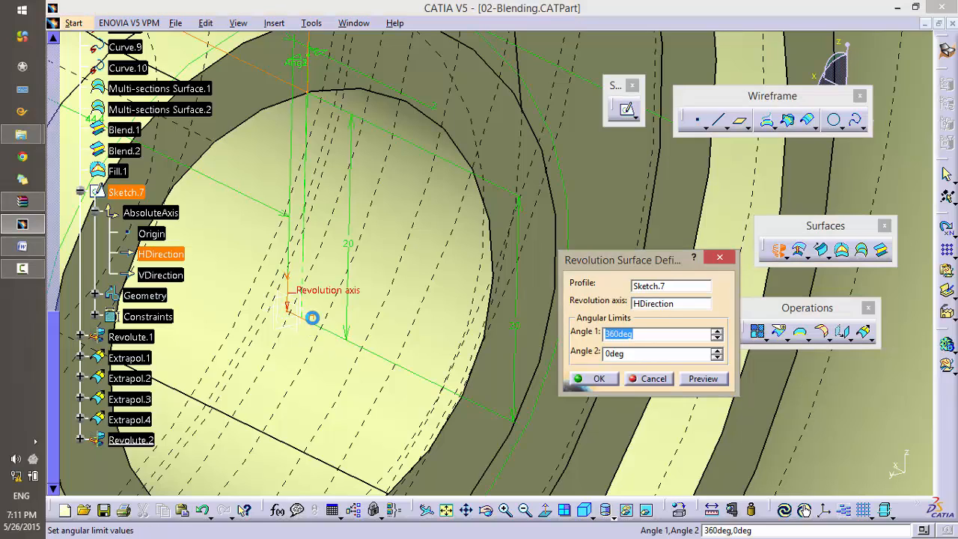
pyautogui.moveTo(452, 219); pyautogui.dragTo(535, 346, button='middle')
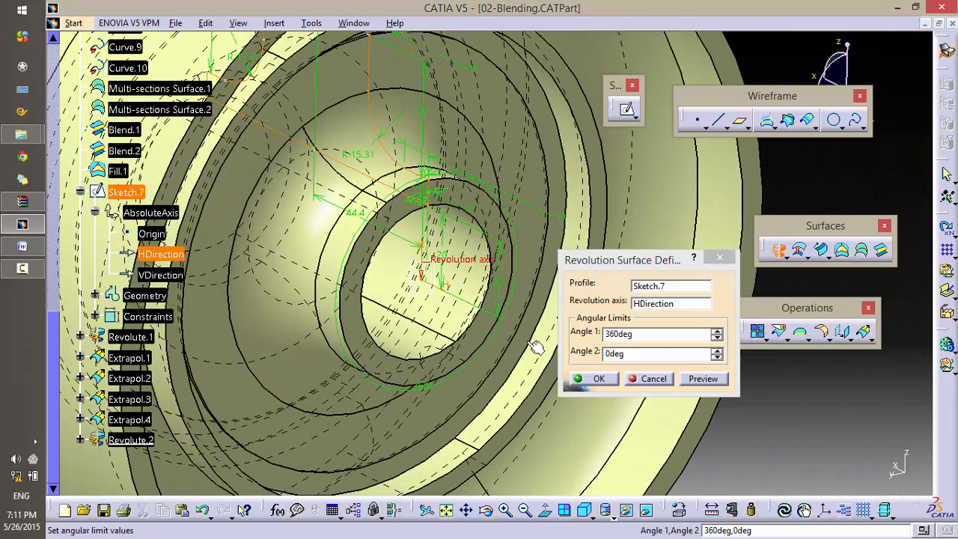
pyautogui.doubleClick(652, 334)
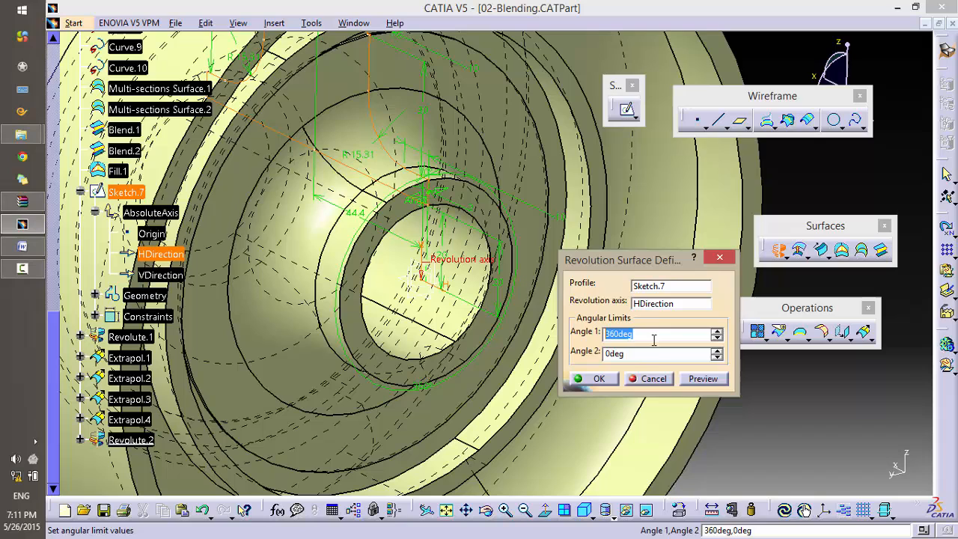
pyautogui.click(648, 378)
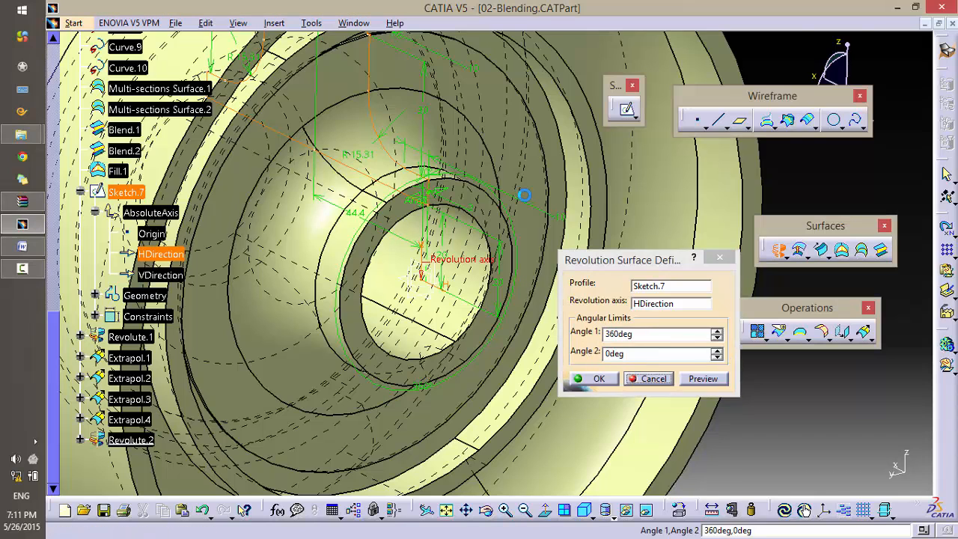
# Step: Delete the four blade extrapolations, Extrapol.1 to Extrapol.4, from the model
pyautogui.moveTo(534, 201); pyautogui.dragTo(533, 329, button='middle')
pyautogui.scroll(-5, 454, 262)
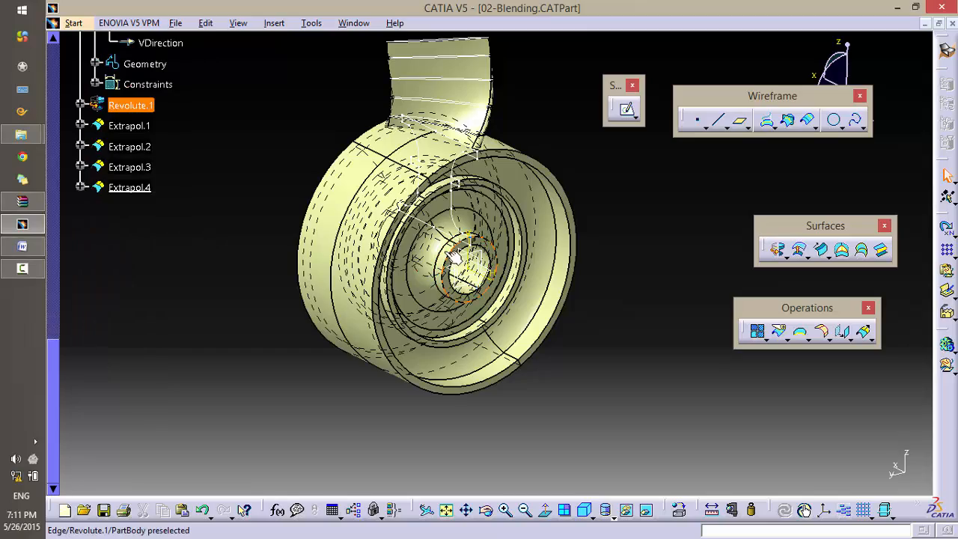
pyautogui.moveTo(401, 303)
pyautogui.mouseDown(button='middle')
pyautogui.moveTo(452, 281)
pyautogui.moveTo(397, 294)
pyautogui.mouseUp(button='middle')
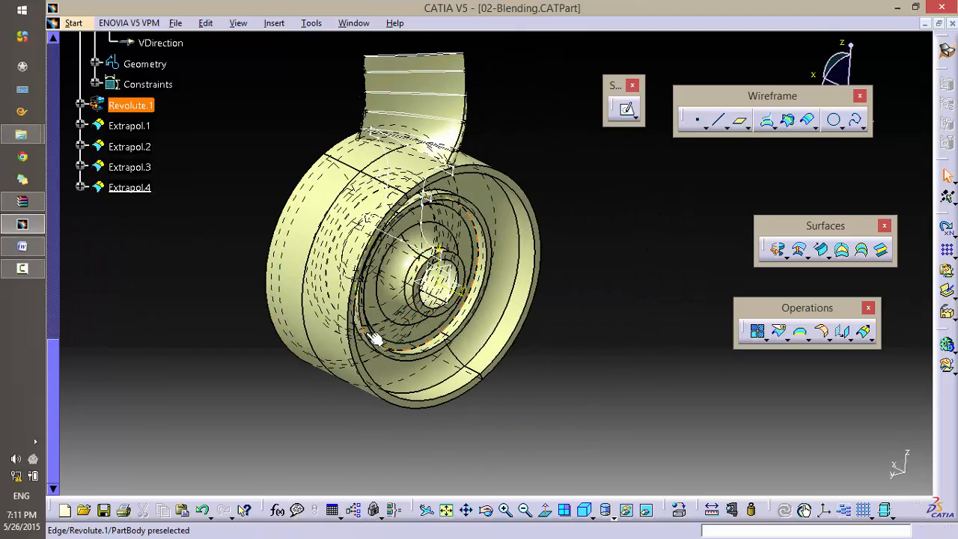
pyautogui.moveTo(377, 340); pyautogui.dragTo(547, 285, button='middle')
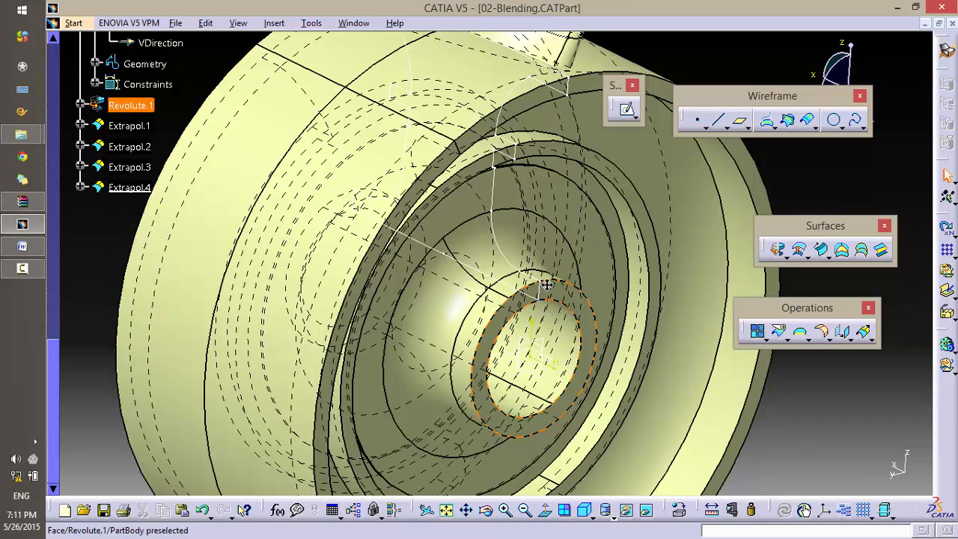
pyautogui.moveTo(520, 172); pyautogui.dragTo(507, 205, button='middle')
pyautogui.moveTo(409, 328); pyautogui.dragTo(458, 275, button='middle')
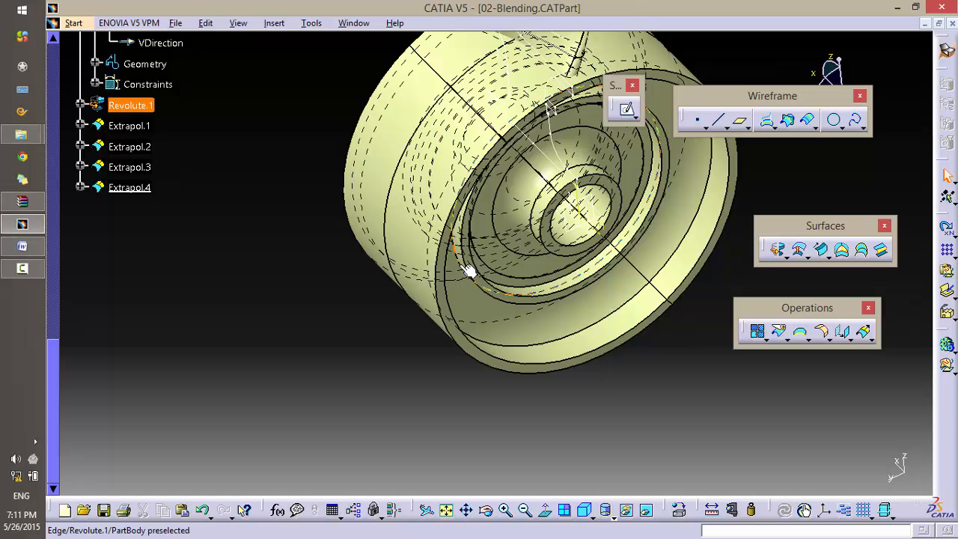
pyautogui.scroll(2, 162, 259)
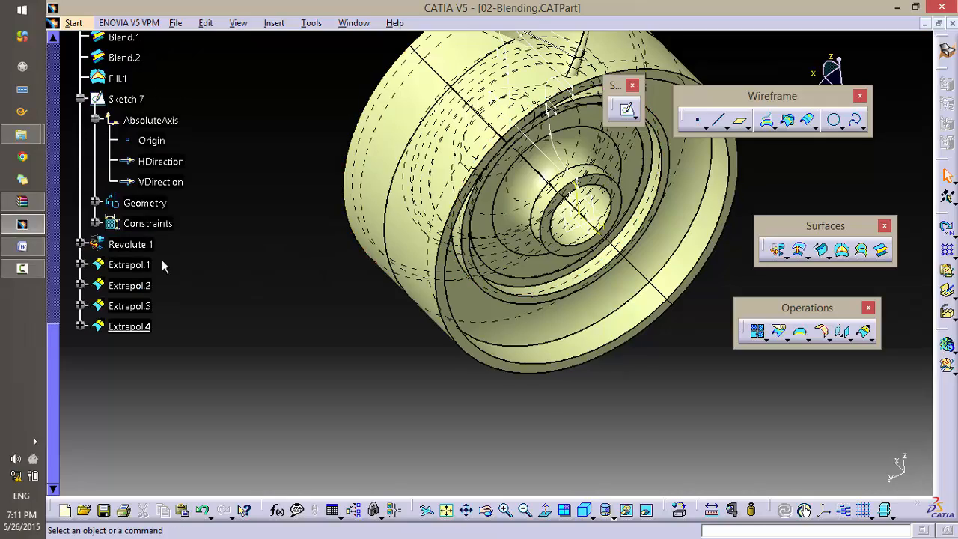
pyautogui.moveTo(515, 203); pyautogui.dragTo(503, 247, button='middle')
pyautogui.click(120, 265)
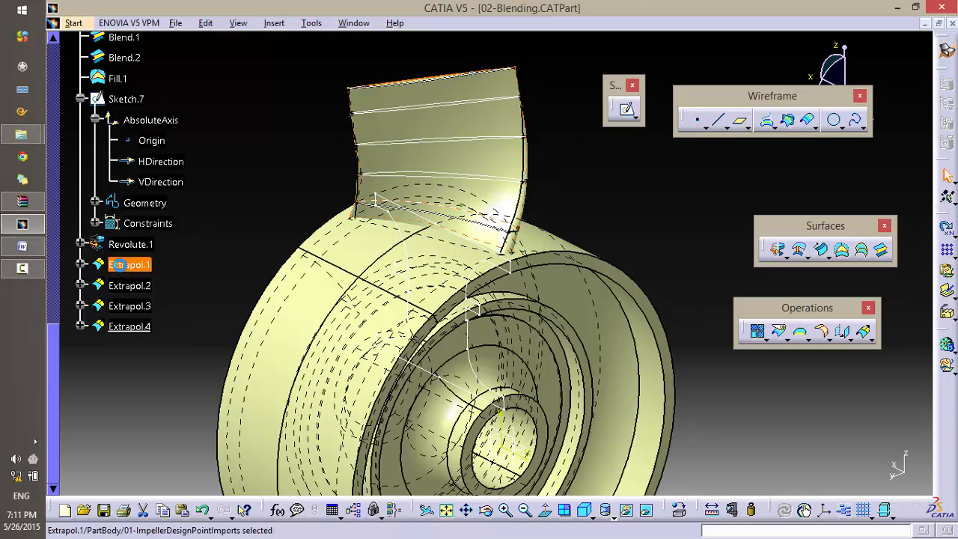
pyautogui.keyDown('ctrl'); pyautogui.click(130, 326); pyautogui.keyUp('ctrl')
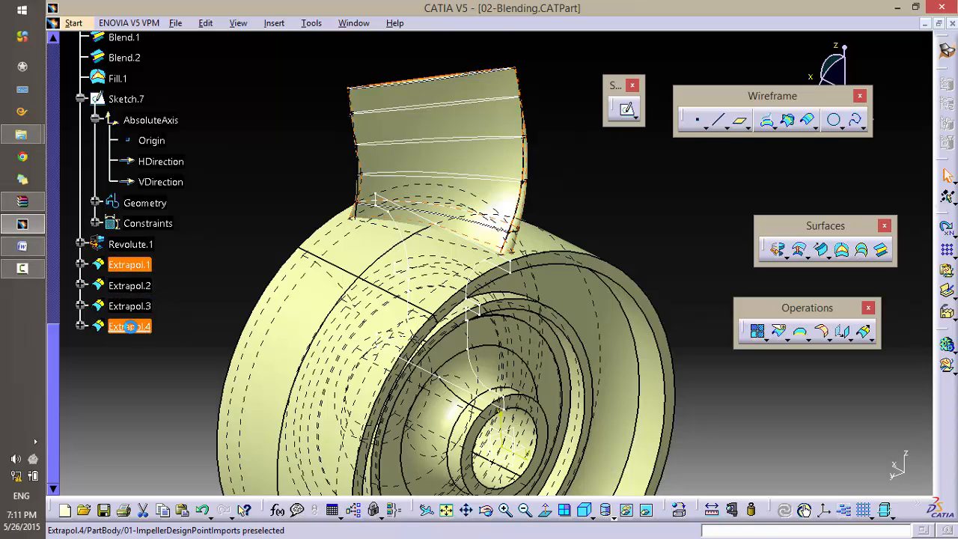
pyautogui.click(134, 328)
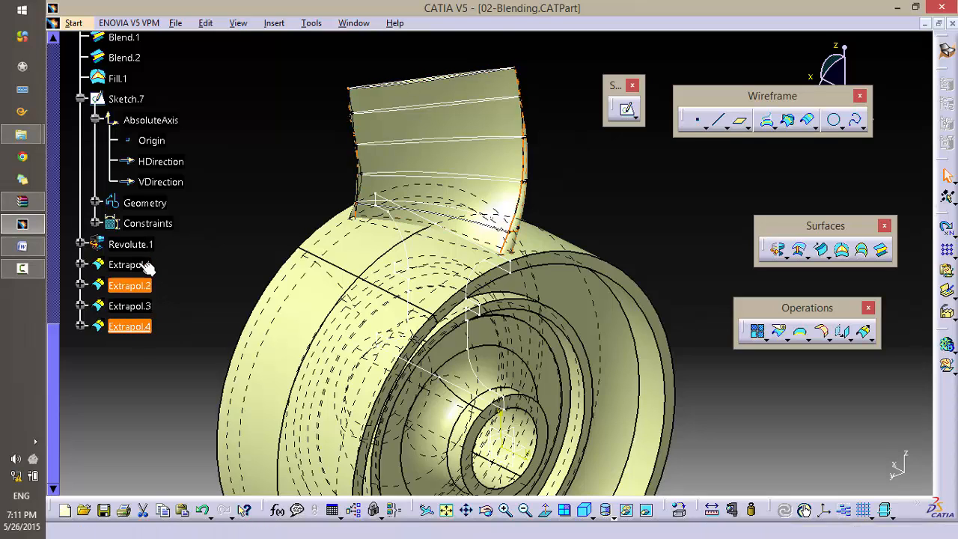
pyautogui.click(139, 265)
pyautogui.keyDown('shift'); pyautogui.click(122, 328); pyautogui.keyUp('shift')
pyautogui.rightClick(122, 331)
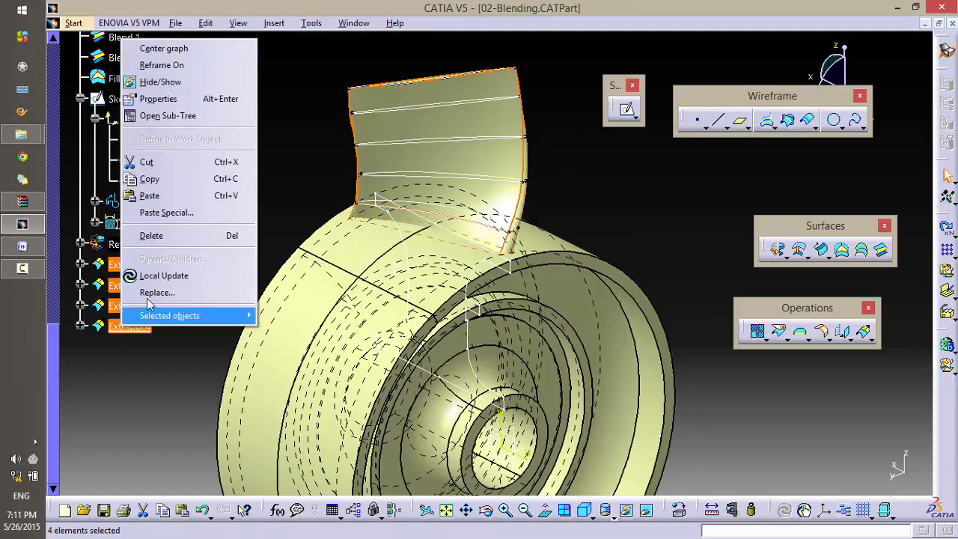
pyautogui.click(161, 236)
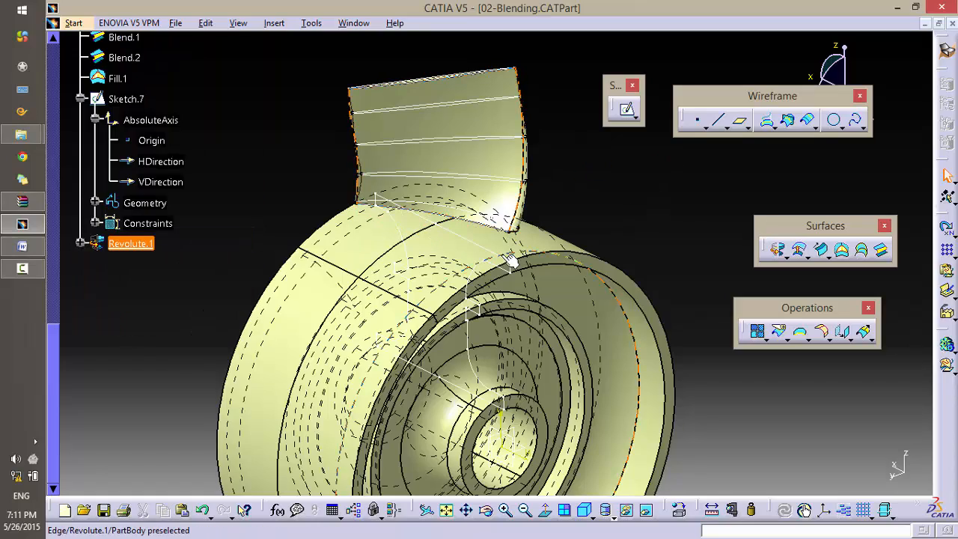
# Step: Start an Extrapolate with the lower edge of the blade's Multi-sections Surface.1, next to the hub, as the boundary
pyautogui.moveTo(514, 262); pyautogui.dragTo(507, 166, button='middle')
pyautogui.moveTo(540, 228); pyautogui.dragTo(588, 158, button='middle')
pyautogui.moveTo(430, 221); pyautogui.dragTo(625, 79, button='middle')
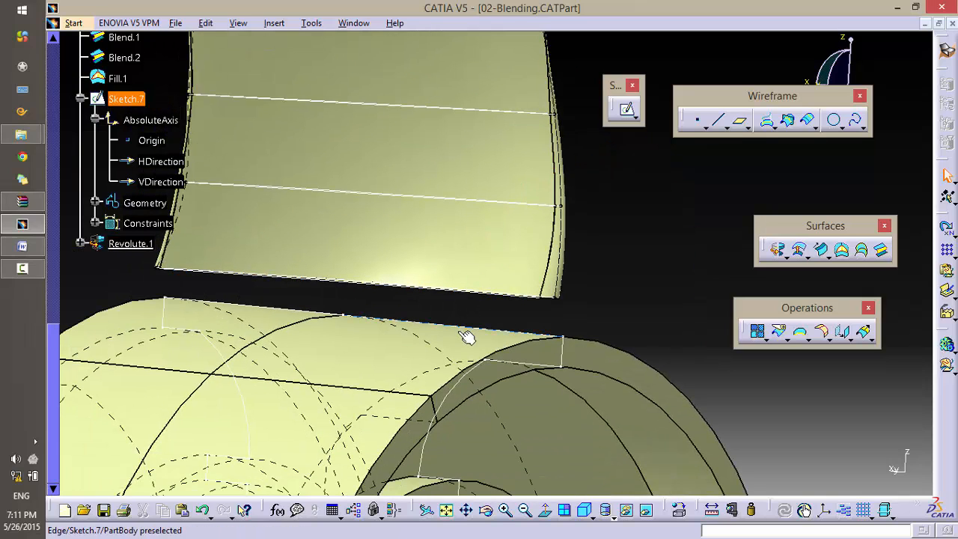
pyautogui.moveTo(464, 315); pyautogui.dragTo(514, 238, button='middle')
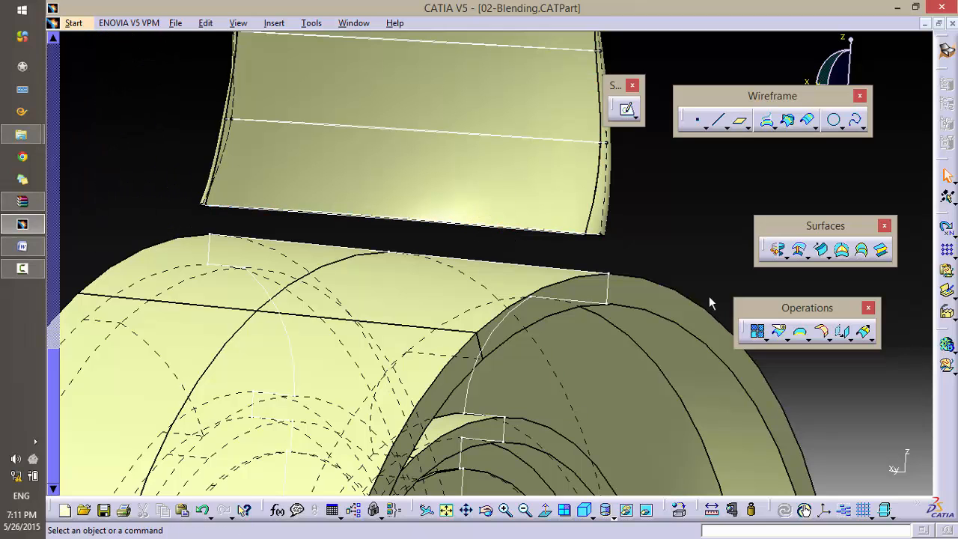
pyautogui.click(866, 334)
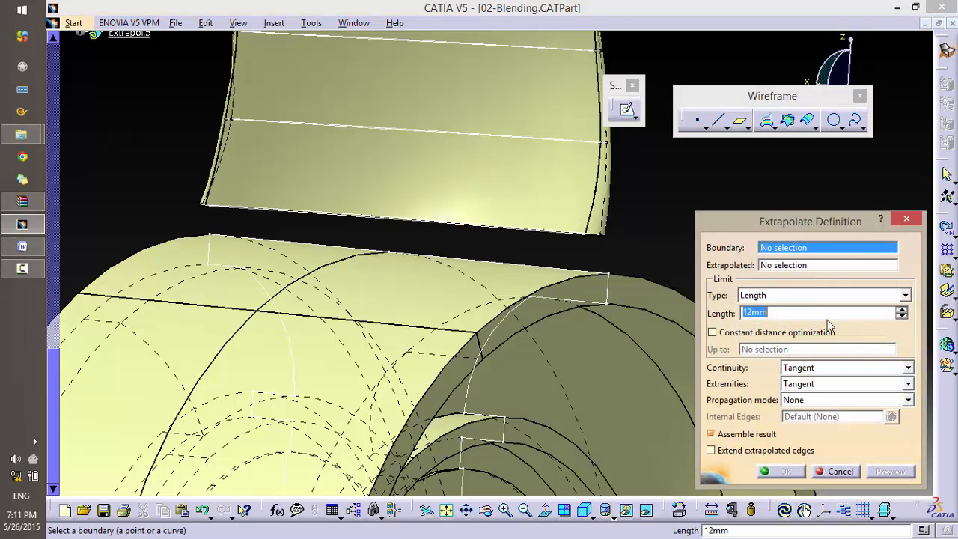
pyautogui.moveTo(578, 252); pyautogui.dragTo(489, 323, button='middle')
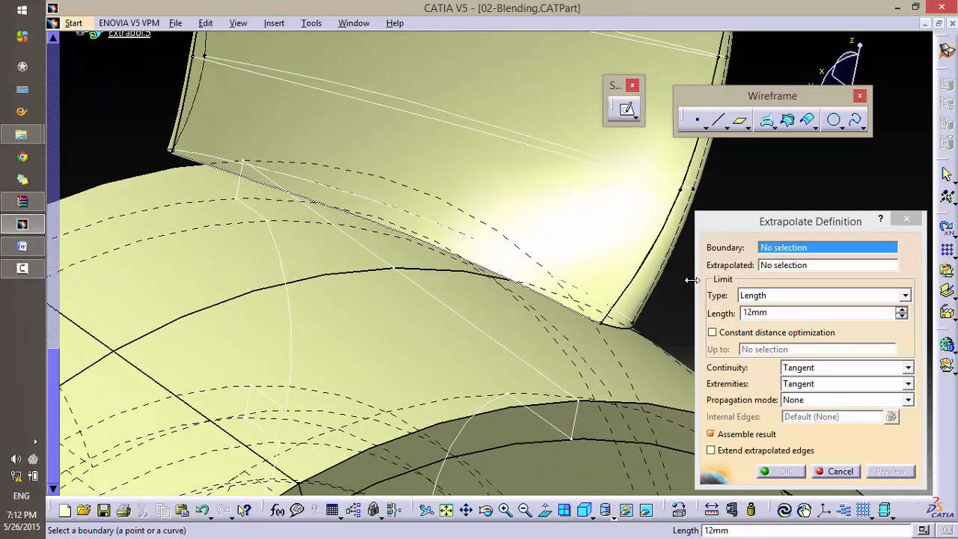
pyautogui.moveTo(596, 351); pyautogui.dragTo(605, 229, button='middle')
pyautogui.moveTo(659, 367); pyautogui.dragTo(404, 161, button='middle')
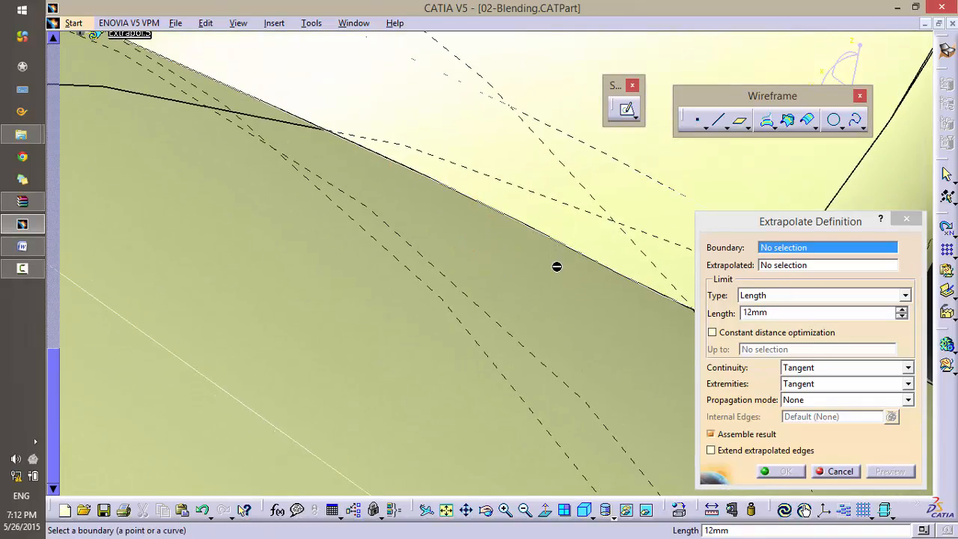
pyautogui.moveTo(557, 266); pyautogui.dragTo(573, 280, button='middle')
pyautogui.click(573, 280)
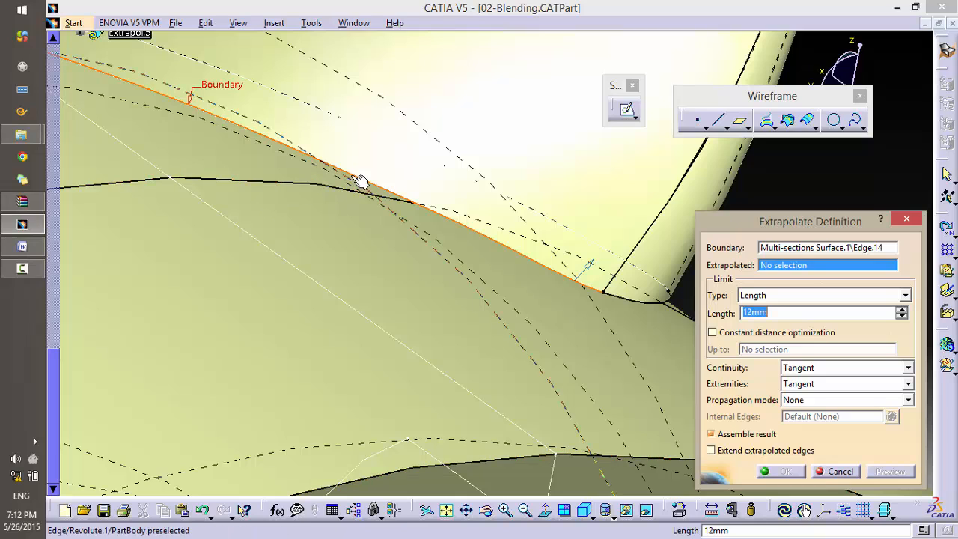
# Step: Choose the blade face Multi-sections Surface.1 as the surface to extrapolate
pyautogui.moveTo(509, 173); pyautogui.dragTo(506, 238, button='middle')
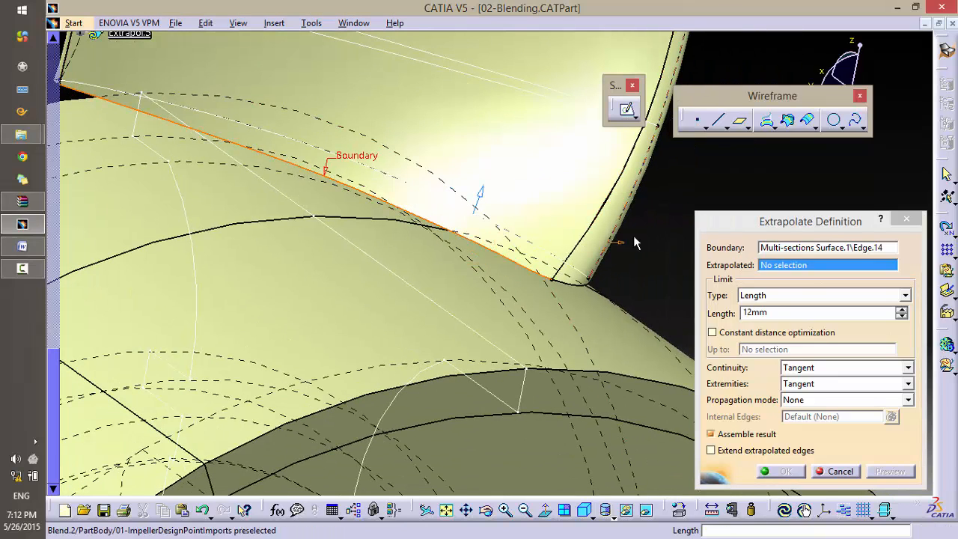
pyautogui.moveTo(533, 193); pyautogui.dragTo(316, 317, button='middle')
pyautogui.click(527, 232)
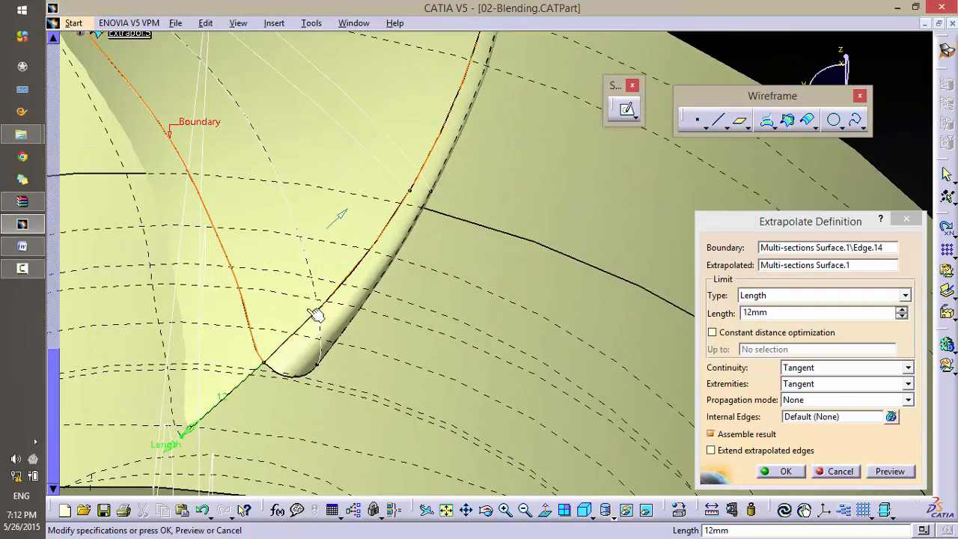
# Step: Try a shorter extrapolation length of 5 mm for the blade face Multi-sections Surface.1
pyautogui.moveTo(288, 396); pyautogui.dragTo(318, 421, button='middle')
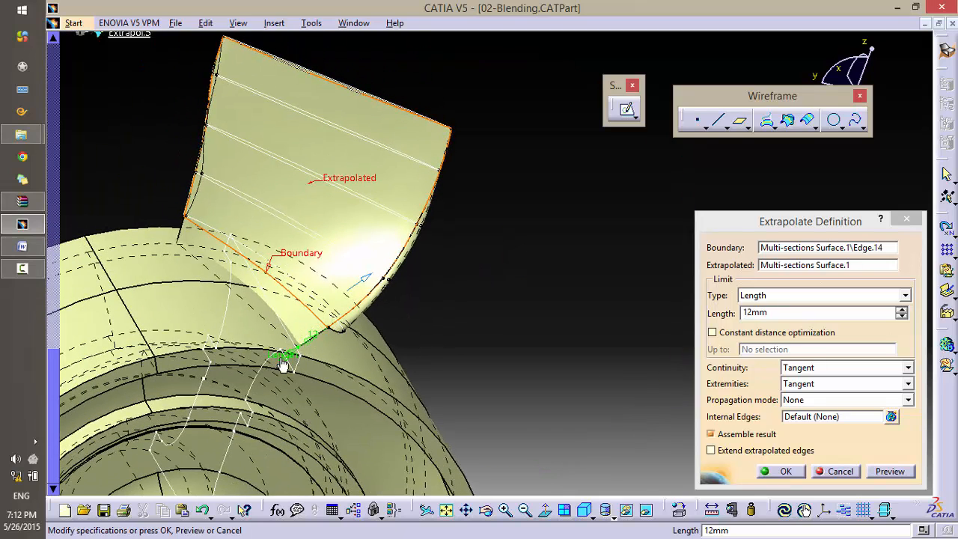
pyautogui.doubleClick(777, 313)
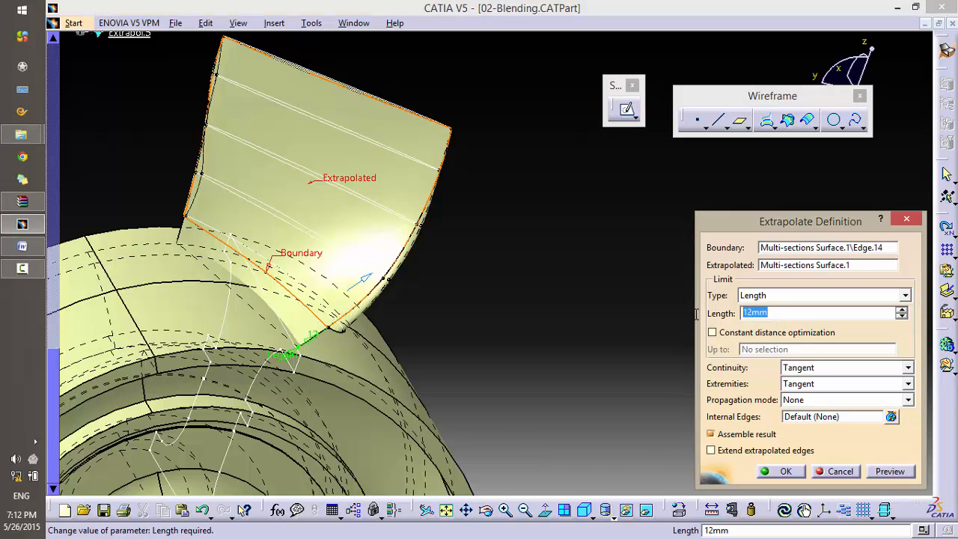
pyautogui.doubleClick(767, 313)
pyautogui.moveTo(395, 415); pyautogui.dragTo(409, 280, button='middle')
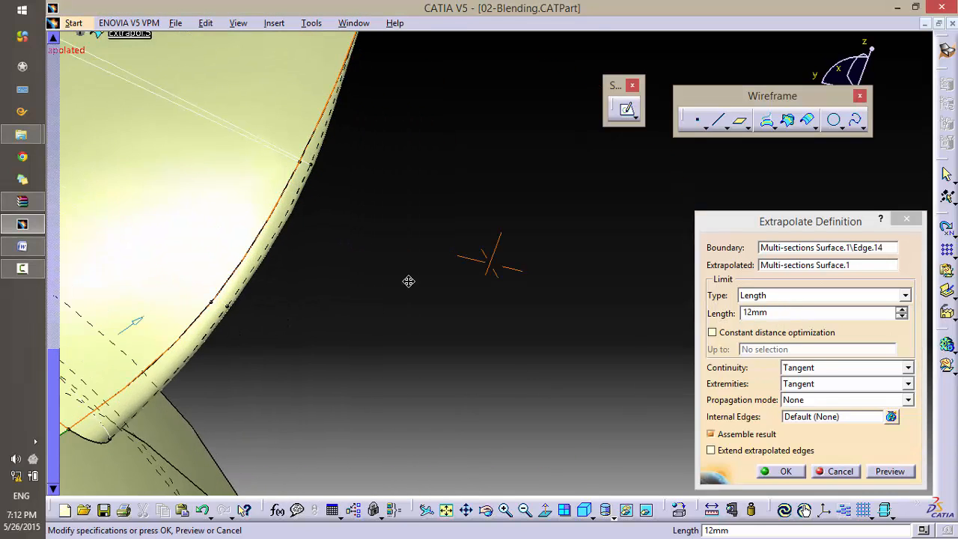
pyautogui.middleClick(249, 384)
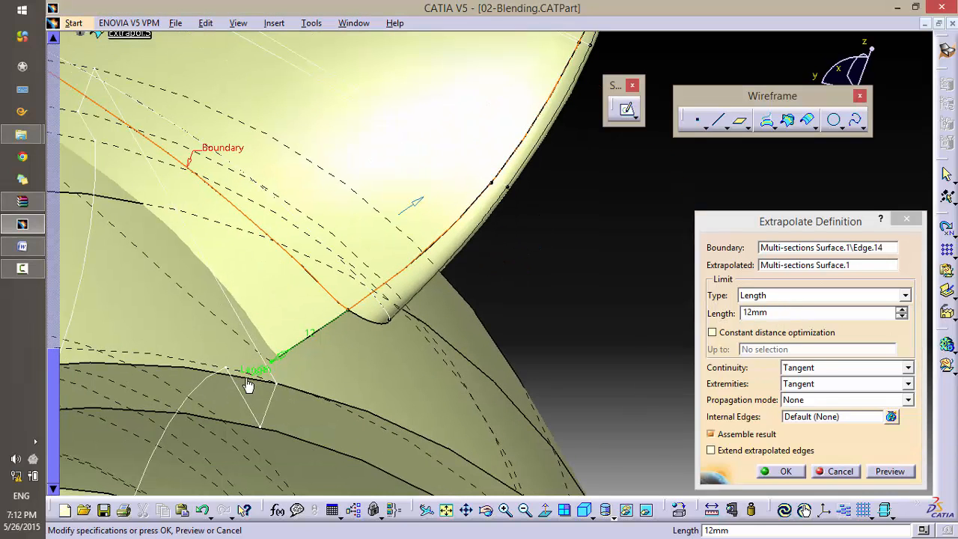
pyautogui.click(902, 317)
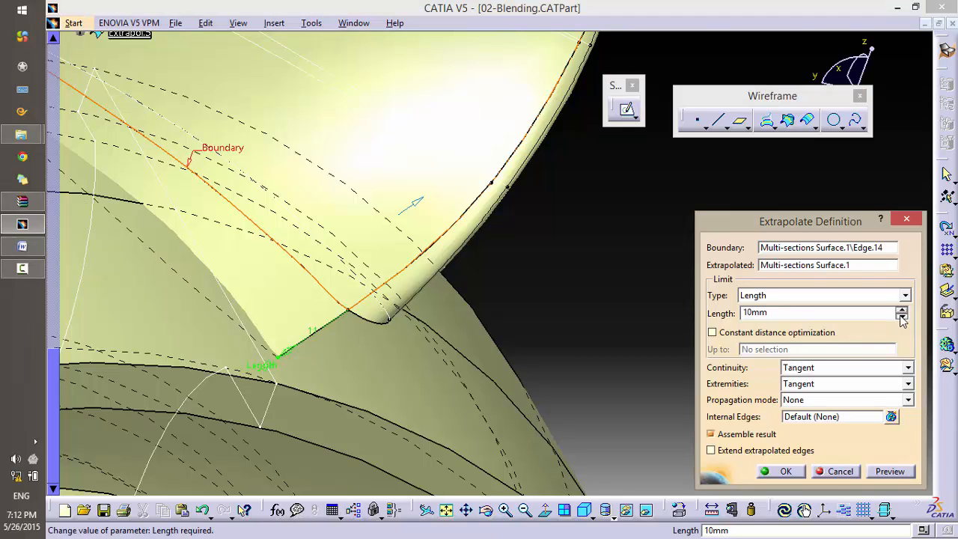
pyautogui.click(902, 318)
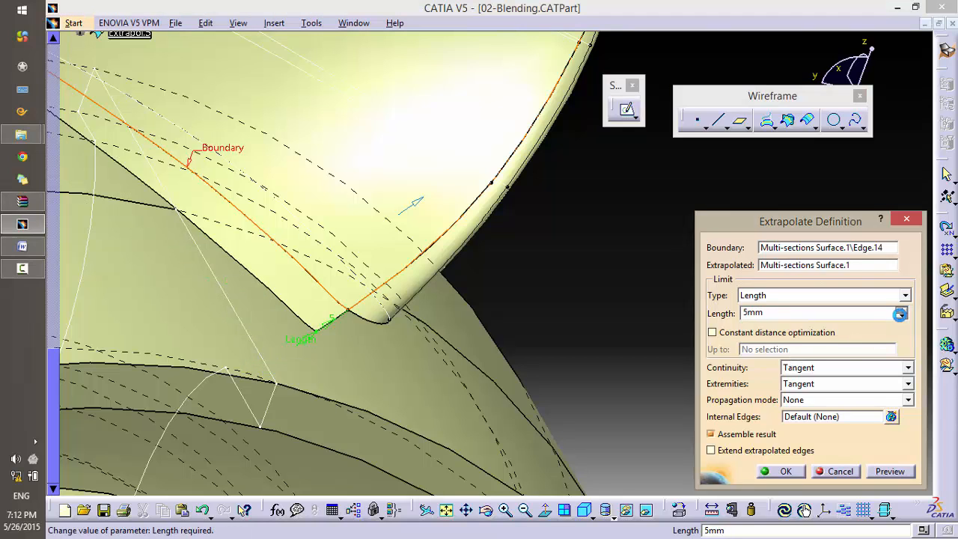
pyautogui.moveTo(332, 331); pyautogui.dragTo(307, 311, button='middle')
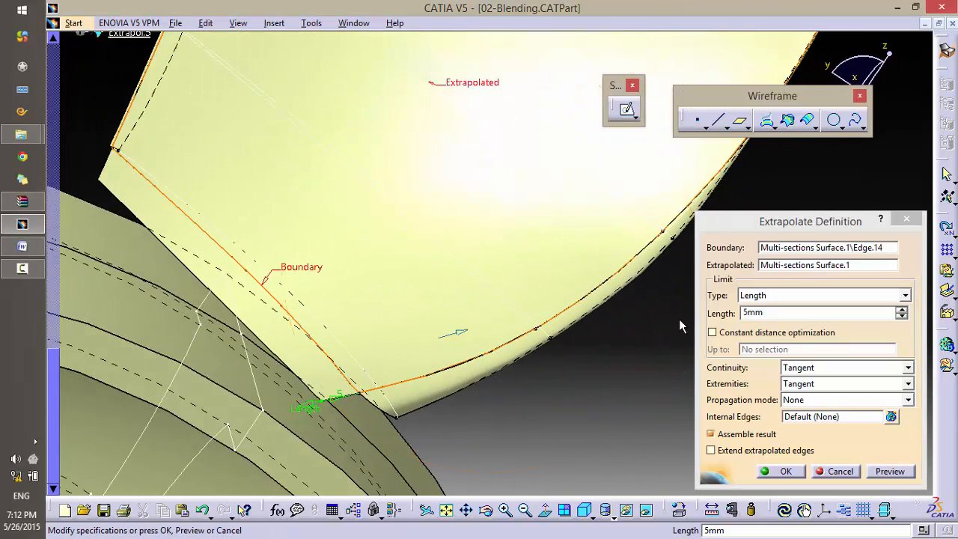
# Step: Set the extrapolation length of Multi-sections Surface.1 to 12 mm and create the extrapolated surface
pyautogui.doubleClick(777, 312)
pyautogui.write('12')
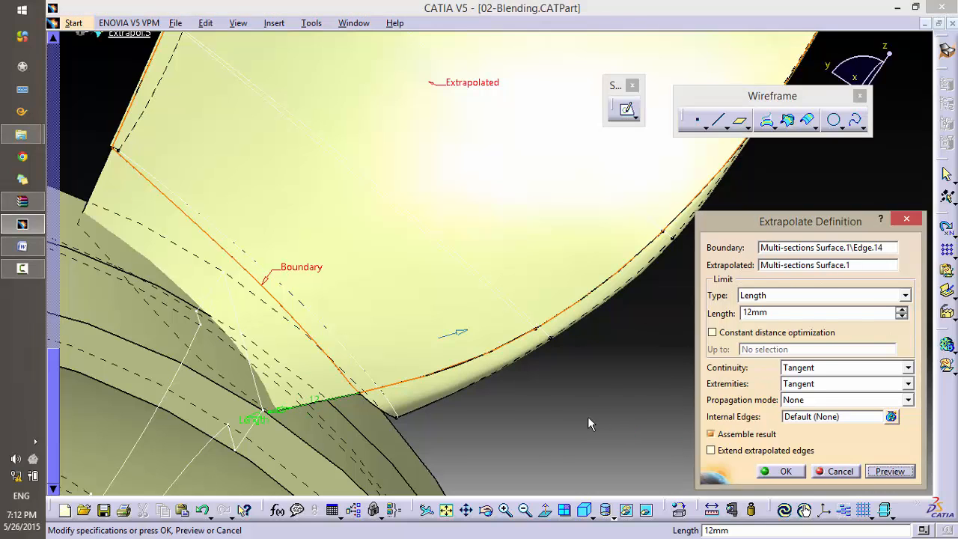
pyautogui.moveTo(573, 419); pyautogui.dragTo(490, 389, button='middle')
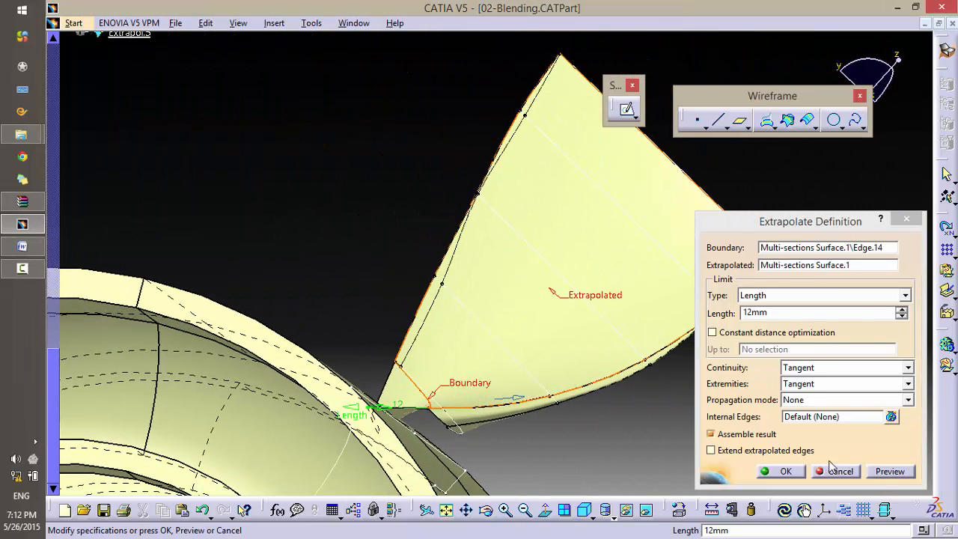
pyautogui.click(791, 471)
# Step: Extrapolate the edge surface Blend.2 by 12 mm from its lower edge toward the hub
pyautogui.moveTo(545, 435); pyautogui.dragTo(576, 269, button='middle')
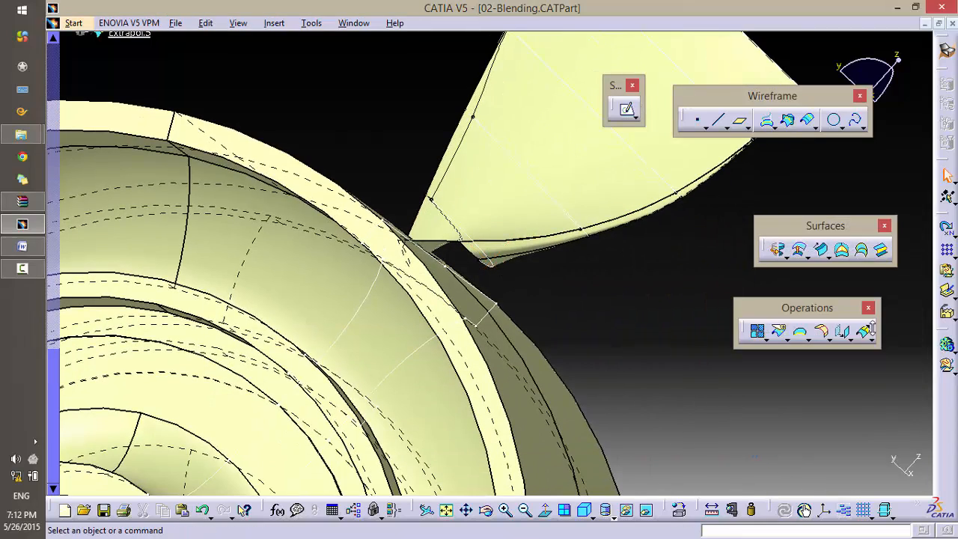
pyautogui.click(867, 330)
pyautogui.moveTo(471, 353); pyautogui.dragTo(366, 202, button='middle')
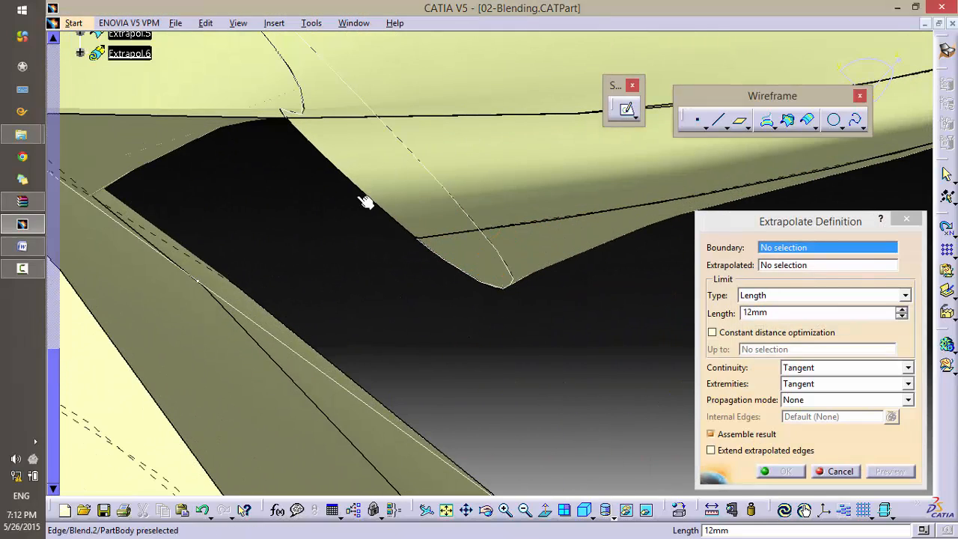
pyautogui.click(362, 190)
pyautogui.click(490, 180)
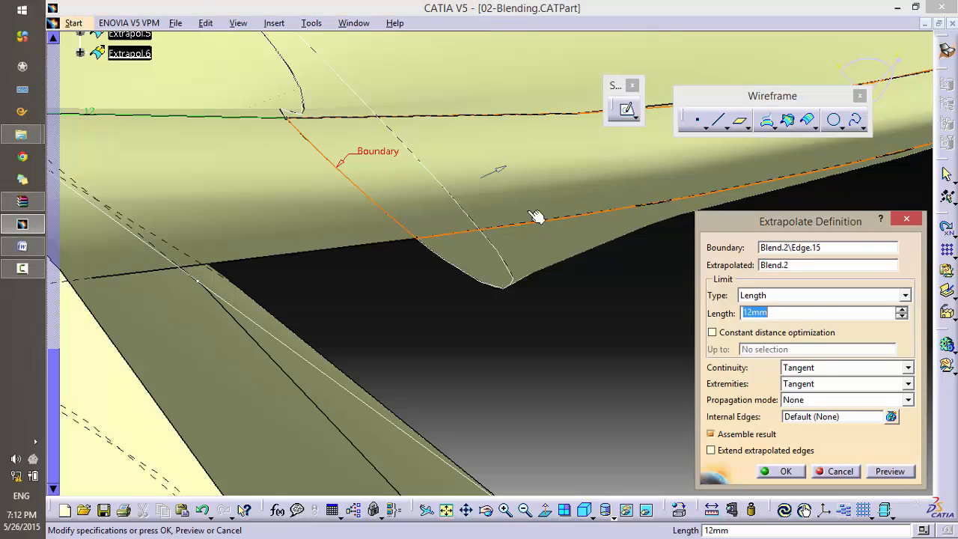
pyautogui.click(781, 471)
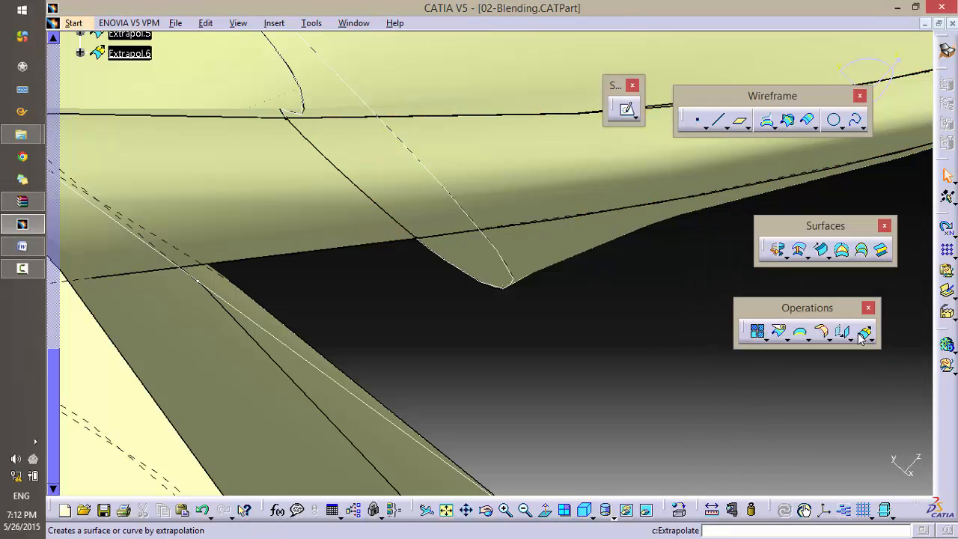
# Step: Extrapolate the opposite blade face, Multi-sections Surface.2, by 12 mm from its lower edge into the hub
pyautogui.click(863, 332)
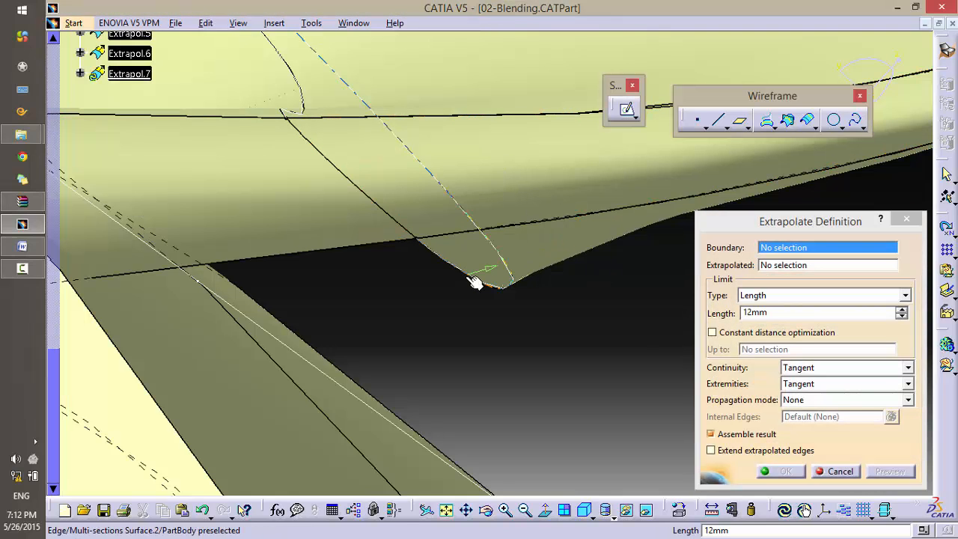
pyautogui.click(475, 278)
pyautogui.click(578, 281)
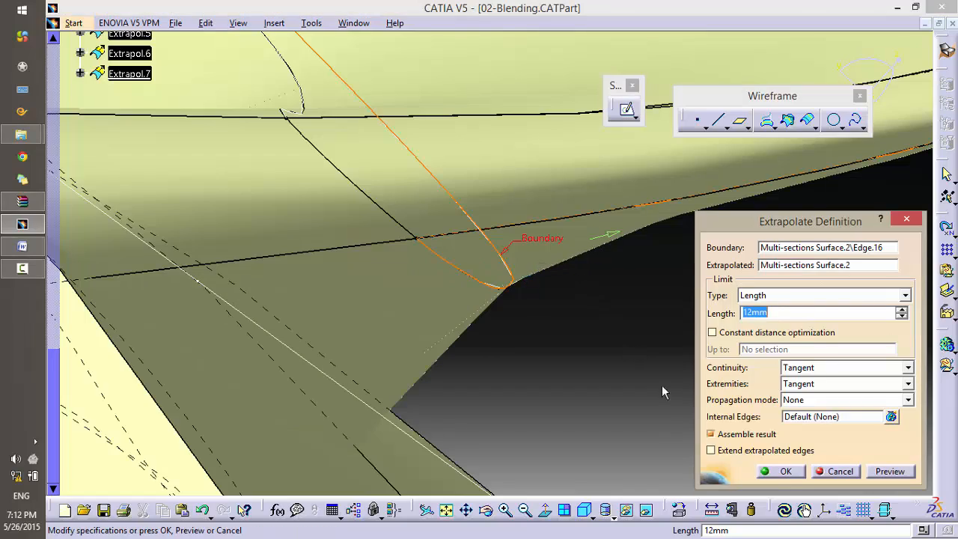
pyautogui.click(784, 472)
# Step: Extrapolate the remaining edge surface Blend.1 by 12 mm from its short lower edge next to the hub
pyautogui.moveTo(584, 326); pyautogui.dragTo(552, 364, button='middle')
pyautogui.moveTo(510, 124); pyautogui.dragTo(417, 70, button='middle')
pyautogui.moveTo(495, 223); pyautogui.dragTo(458, 218, button='middle')
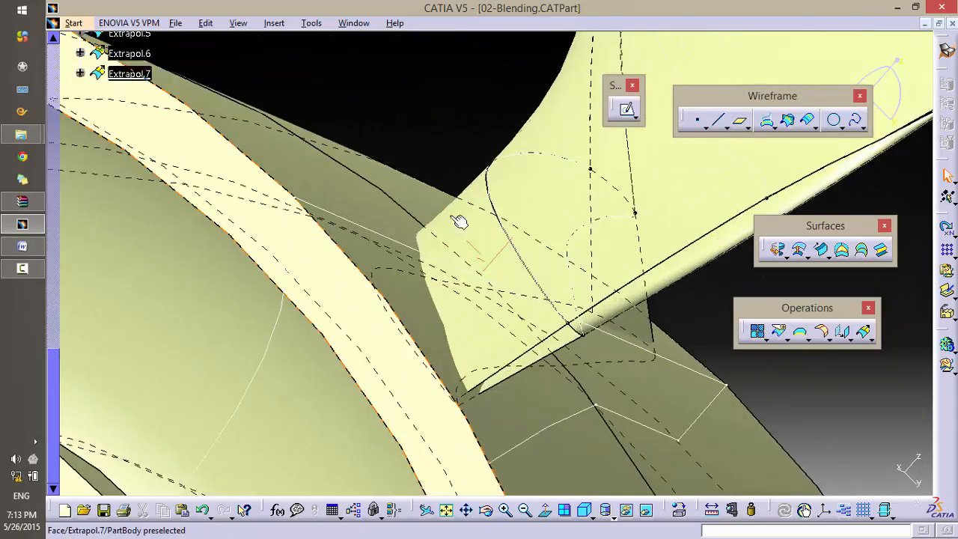
pyautogui.click(865, 333)
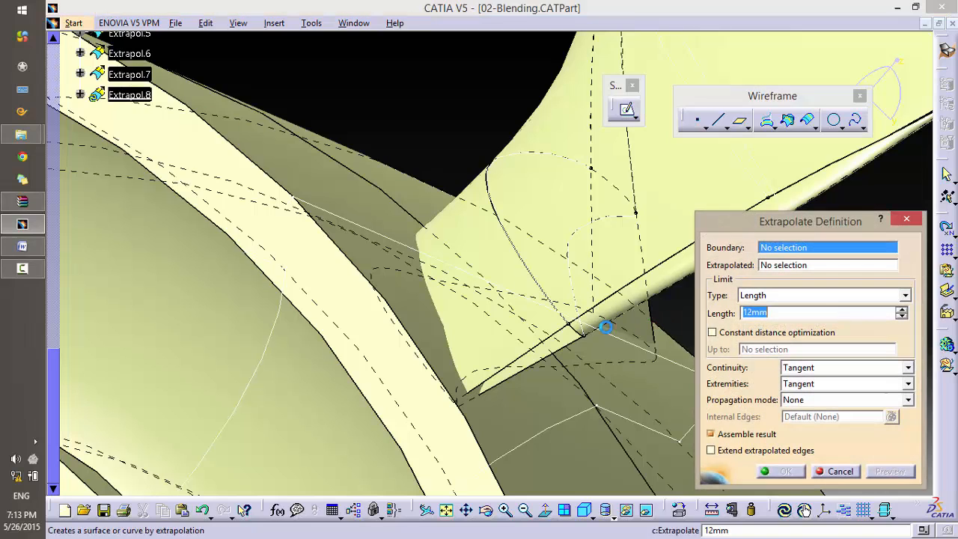
pyautogui.moveTo(606, 324); pyautogui.dragTo(565, 234, button='middle')
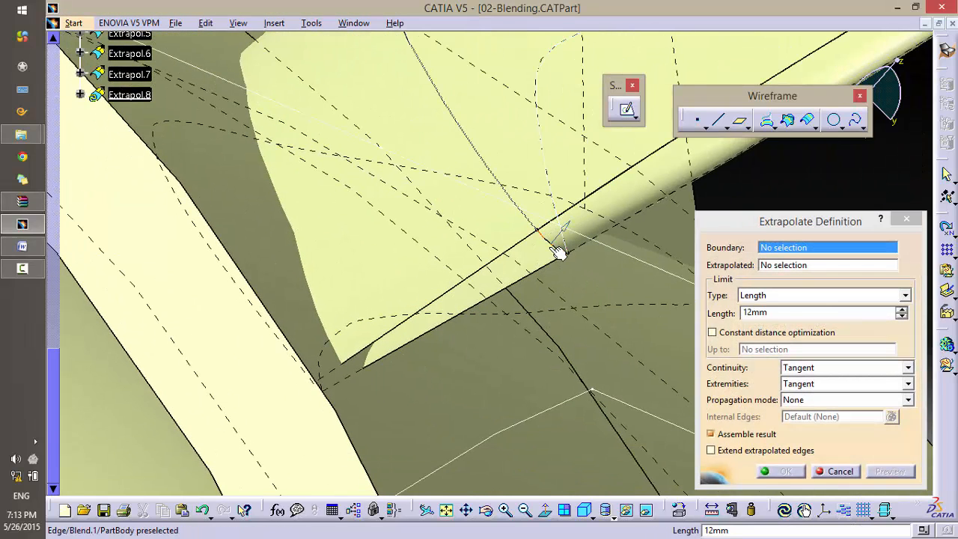
pyautogui.click(561, 251)
pyautogui.click(690, 337)
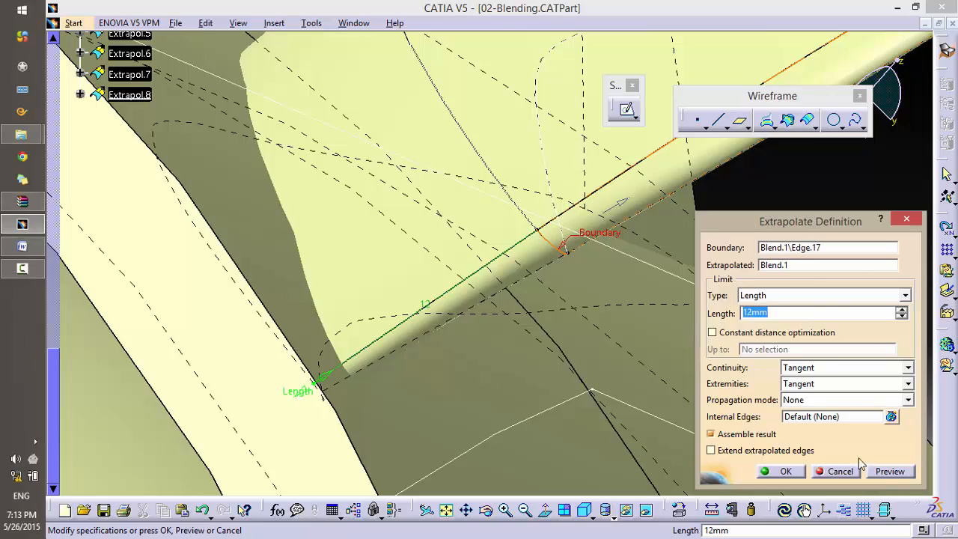
pyautogui.click(885, 471)
pyautogui.click(783, 471)
# Step: Switch the model display to shading with edges, leaving out the dashed hidden edges
pyautogui.moveTo(484, 240); pyautogui.dragTo(607, 346, button='middle')
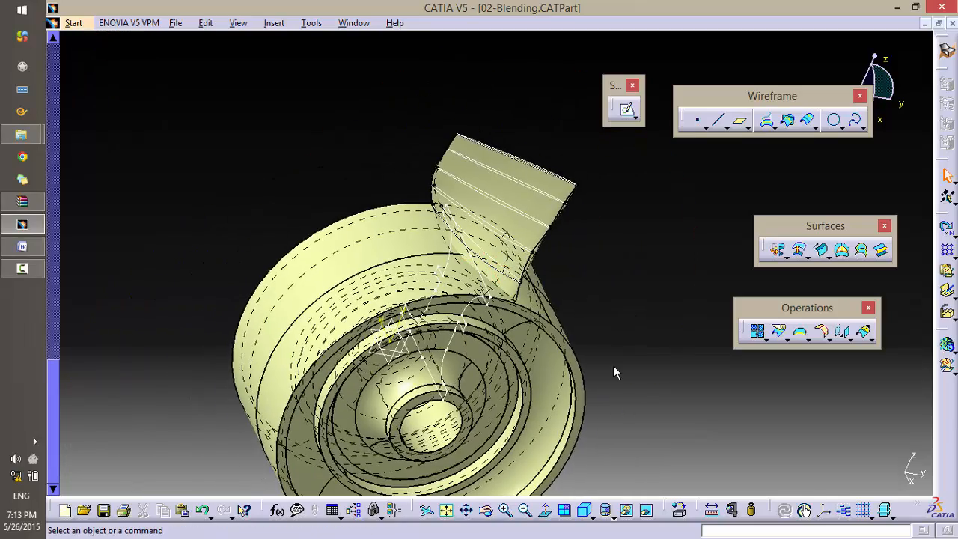
pyautogui.moveTo(612, 385); pyautogui.dragTo(611, 269, button='middle')
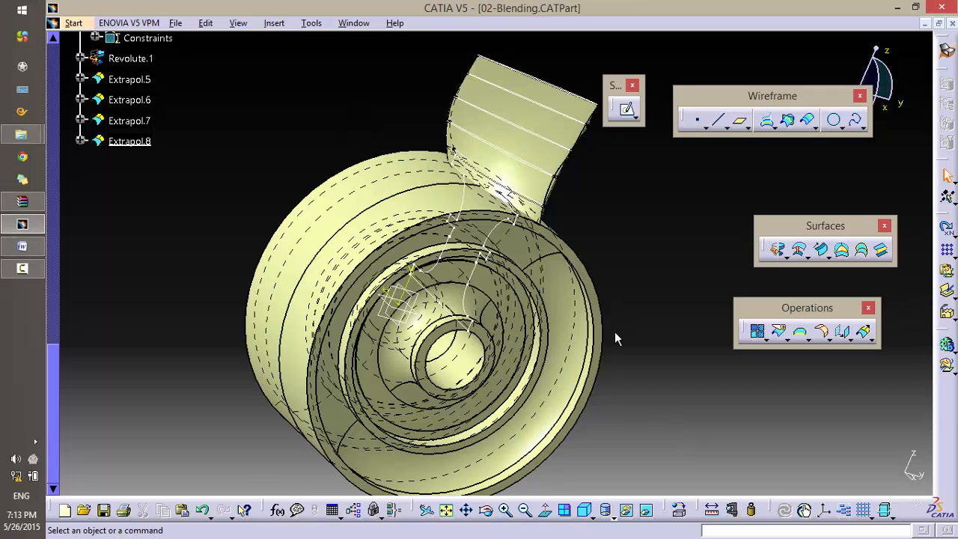
pyautogui.moveTo(615, 334); pyautogui.dragTo(584, 323, button='middle')
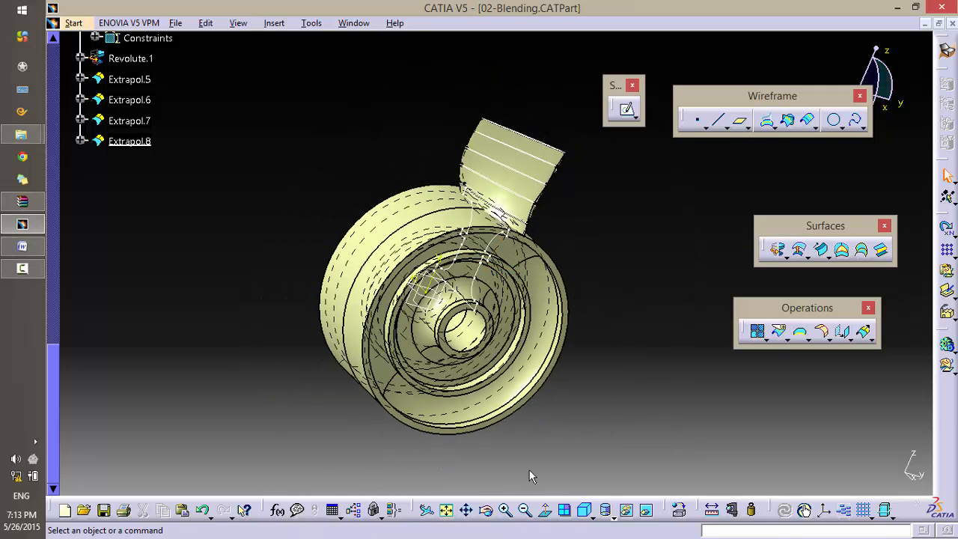
pyautogui.click(609, 512)
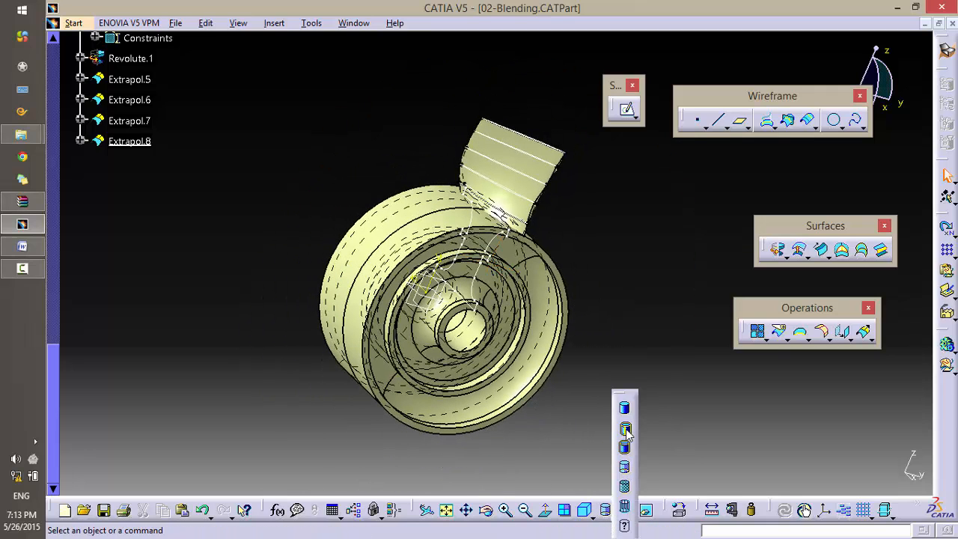
pyautogui.click(625, 427)
# Step: Hide the hub profile sketch, Sketch.7
pyautogui.moveTo(536, 279); pyautogui.dragTo(580, 284, button='middle')
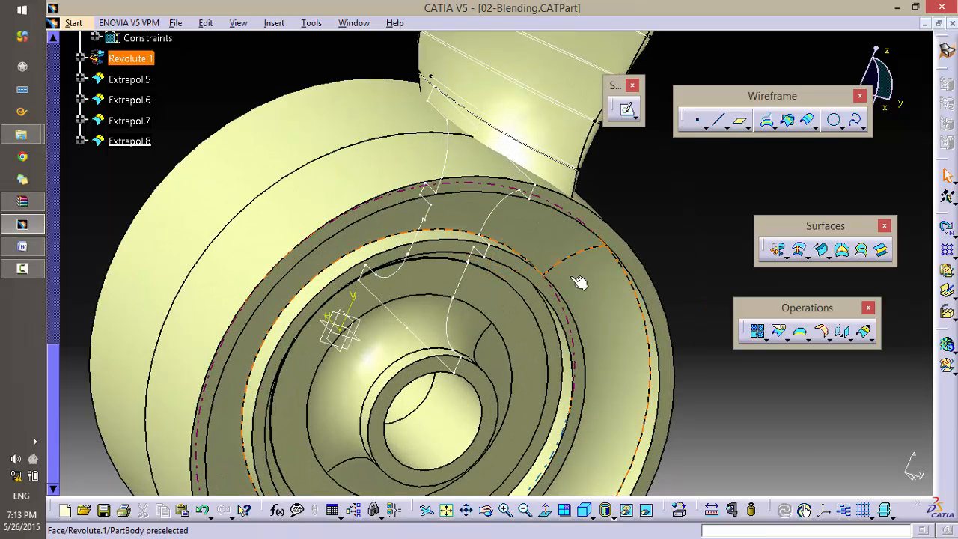
pyautogui.click(443, 160)
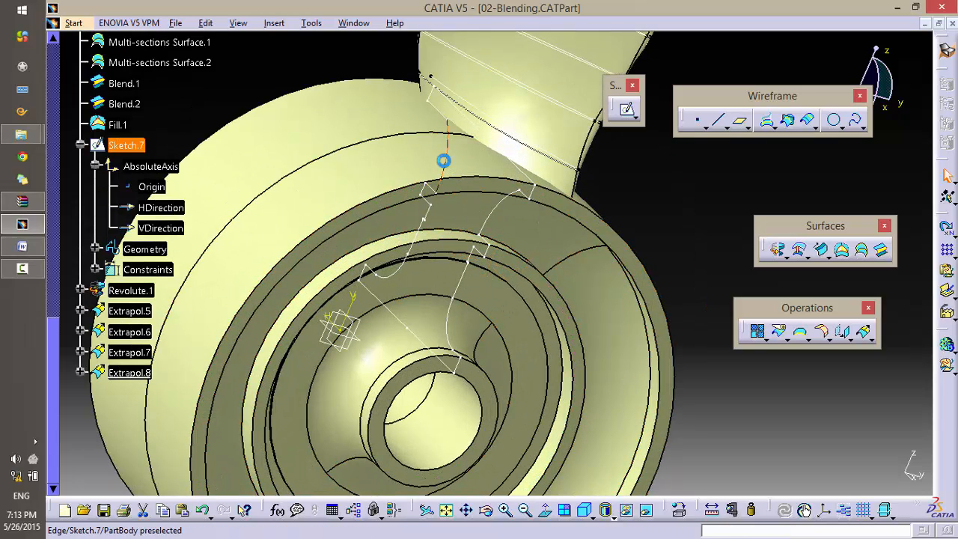
pyautogui.rightClick(128, 147)
pyautogui.click(306, 221)
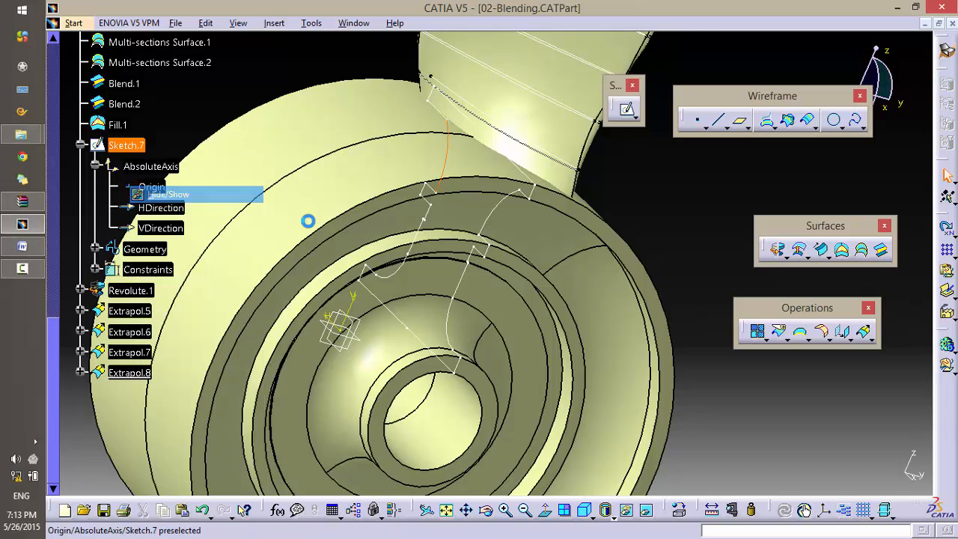
pyautogui.click(460, 242)
# Step: Select the blade section curves Curve.1 to Curve.10 and hide them all
pyautogui.moveTo(487, 223); pyautogui.dragTo(484, 354, button='middle')
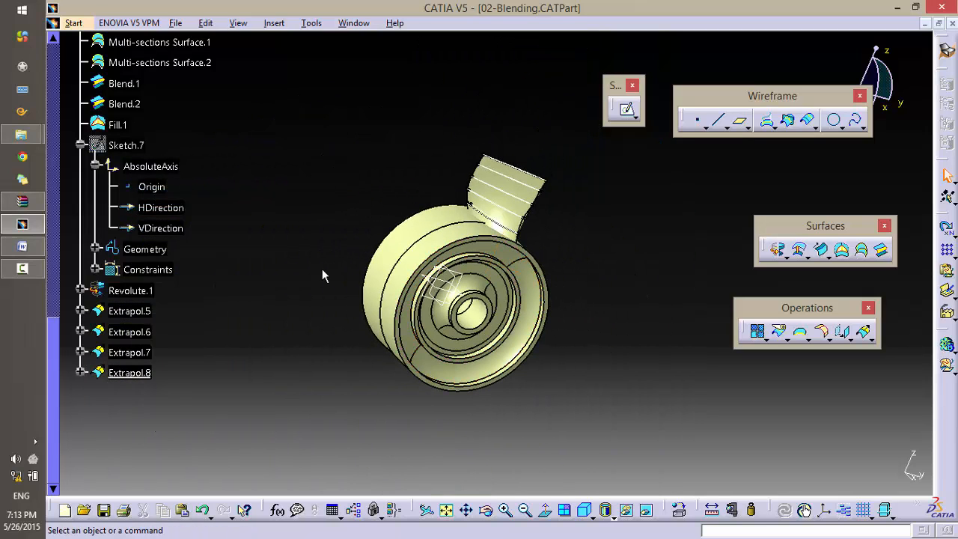
pyautogui.scroll(8, 306, 229)
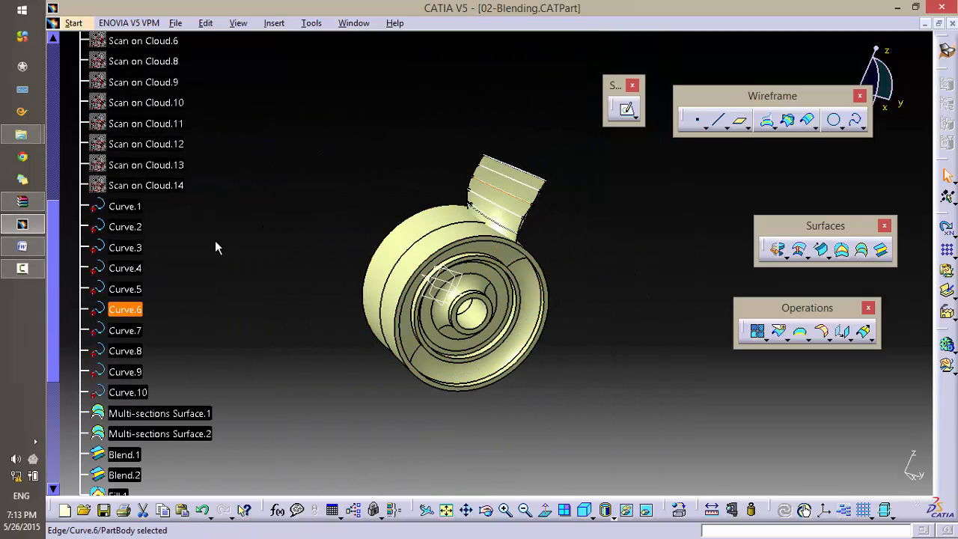
pyautogui.click(124, 206)
pyautogui.keyDown('ctrl'); pyautogui.click(142, 331); pyautogui.keyUp('ctrl')
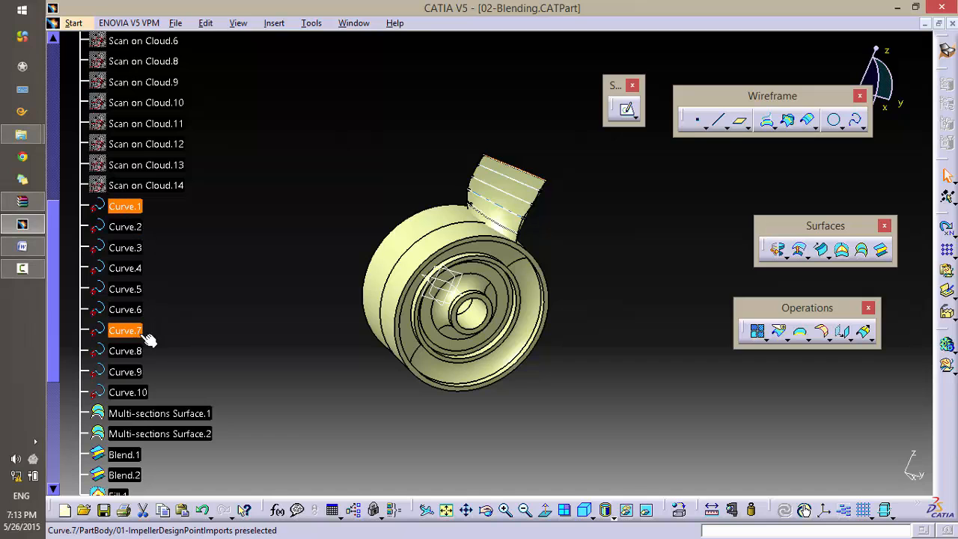
pyautogui.keyDown('shift'); pyautogui.click(137, 392); pyautogui.keyUp('shift')
pyautogui.rightClick(138, 392)
pyautogui.click(214, 150)
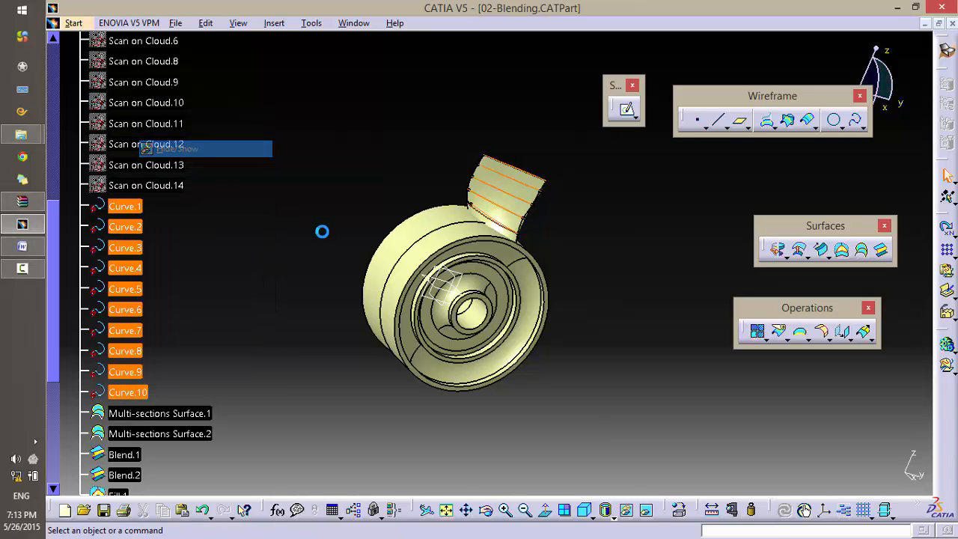
pyautogui.moveTo(557, 426); pyautogui.dragTo(598, 414, button='middle')
pyautogui.moveTo(535, 420); pyautogui.dragTo(607, 315, button='middle')
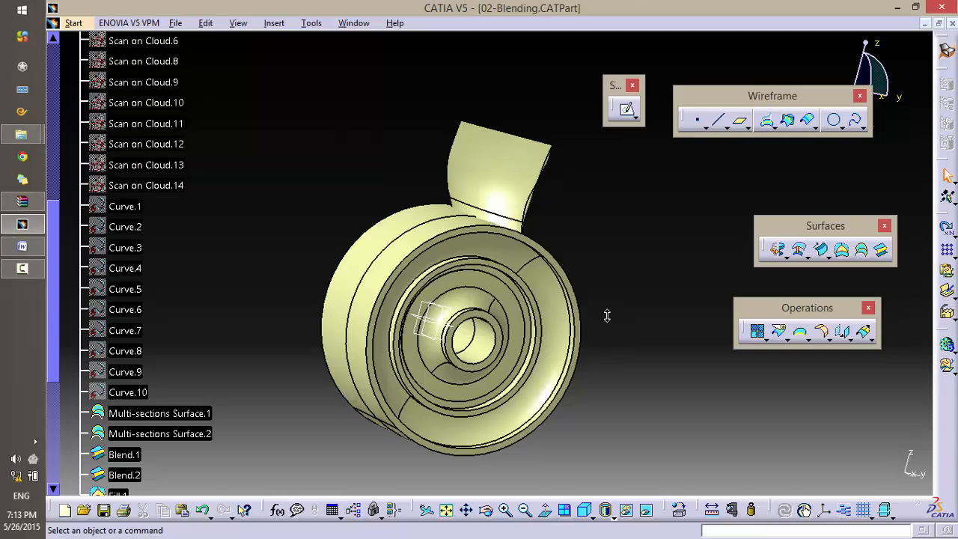
pyautogui.scroll(-10, 275, 250)
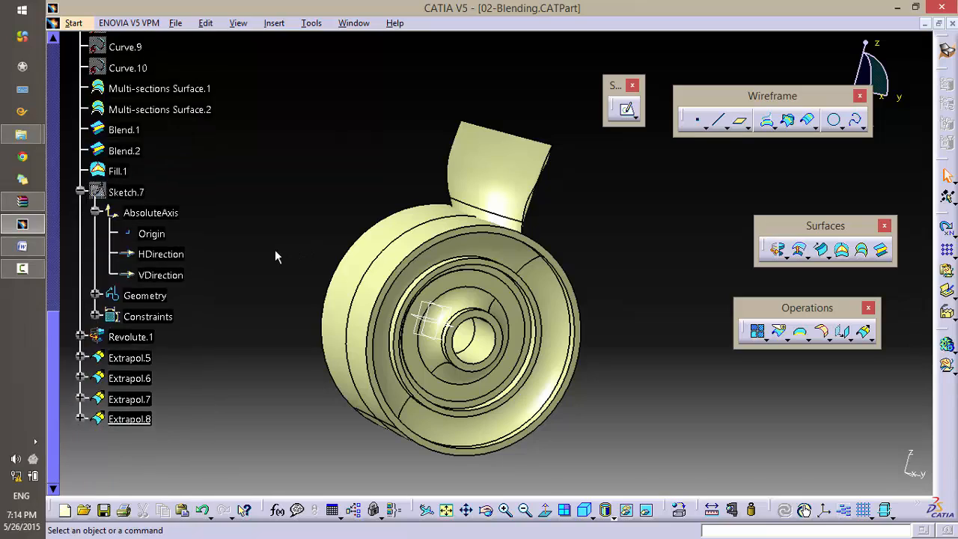
pyautogui.moveTo(470, 244); pyautogui.dragTo(462, 268, button='middle')
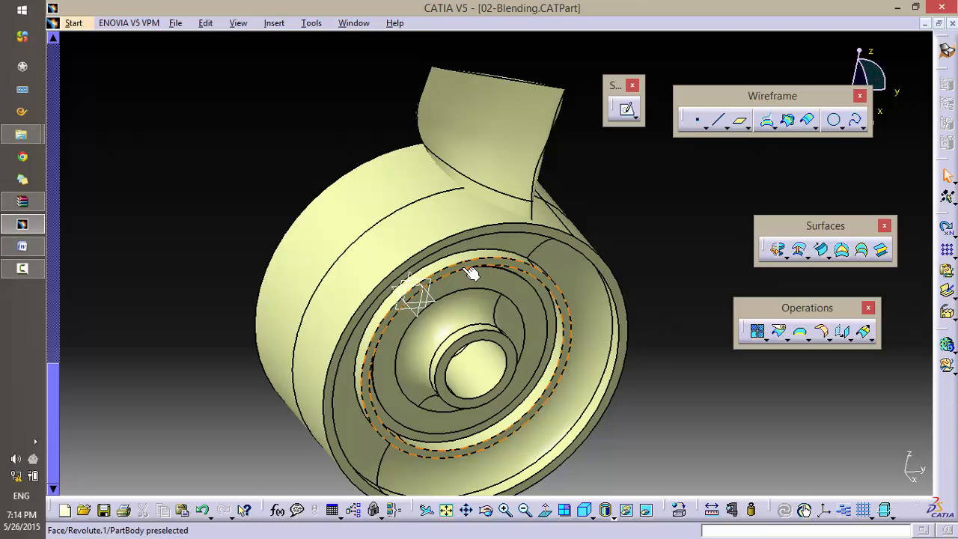
pyautogui.moveTo(550, 419); pyautogui.dragTo(531, 359, button='middle')
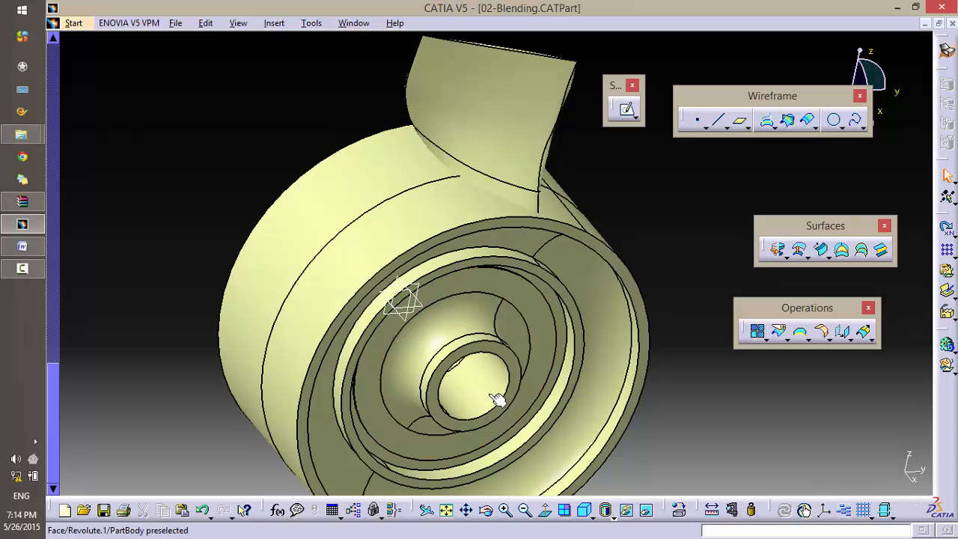
pyautogui.click(719, 428)
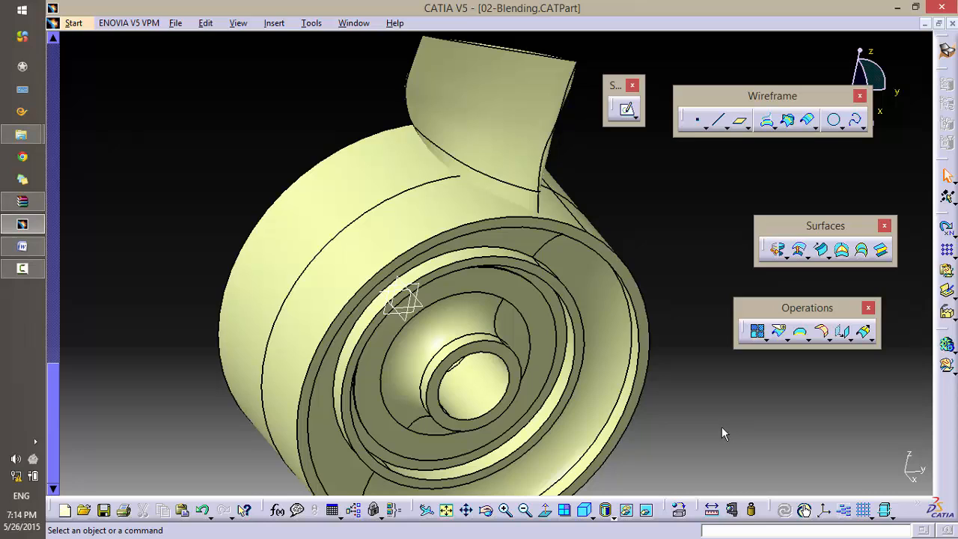
pyautogui.click(950, 253)
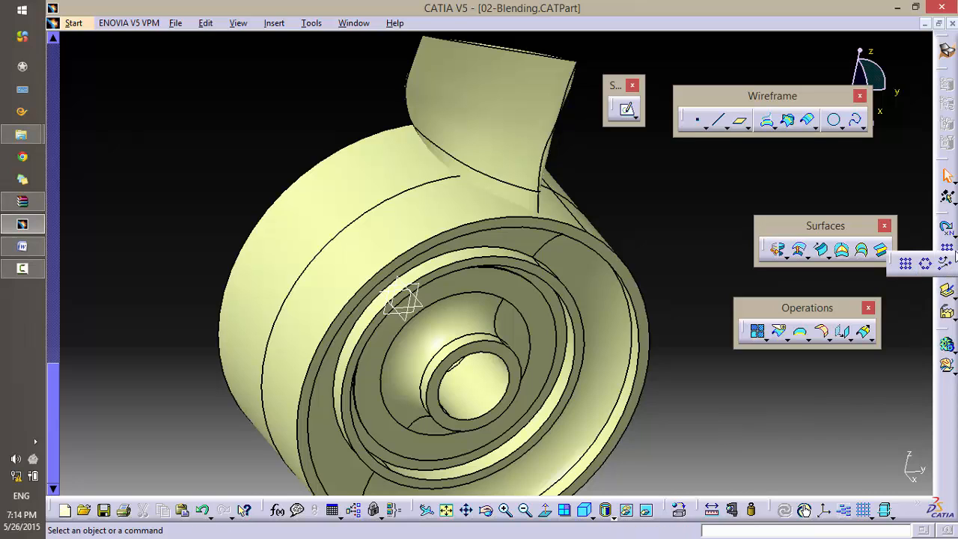
pyautogui.click(927, 263)
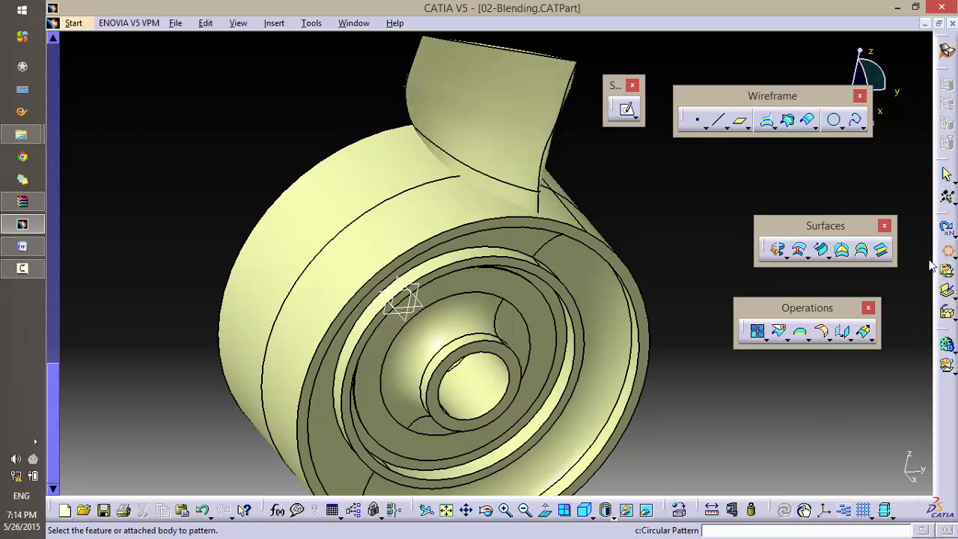
pyautogui.keyDown('ctrl'); pyautogui.moveTo(690, 219); pyautogui.dragTo(670, 283, button='middle'); pyautogui.keyUp('ctrl')
pyautogui.scroll(5, 394, 257)
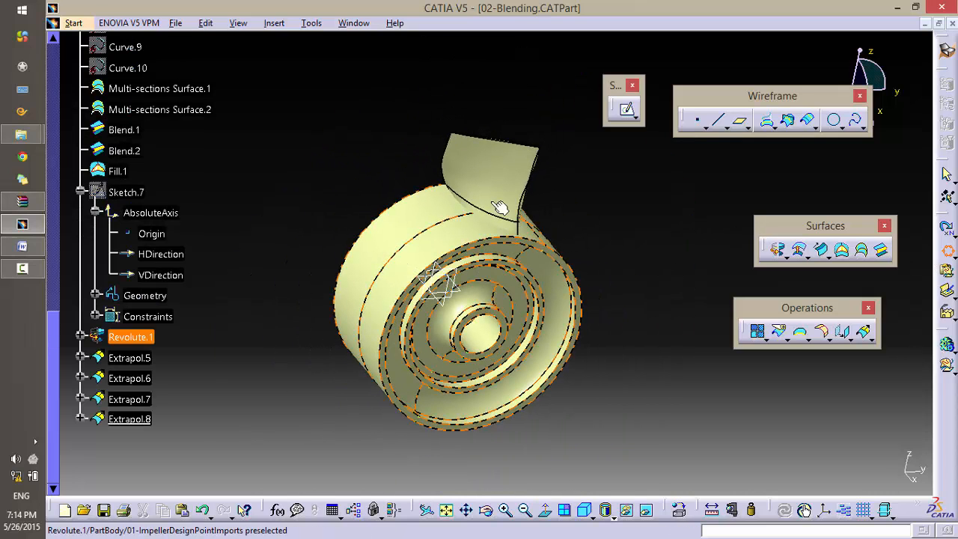
pyautogui.click(146, 360)
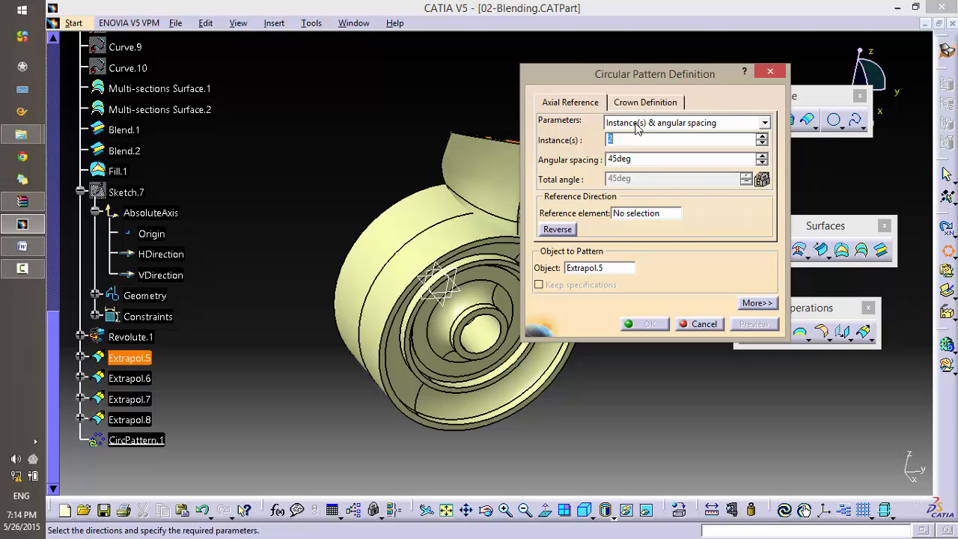
pyautogui.moveTo(461, 193); pyautogui.dragTo(390, 200, button='middle')
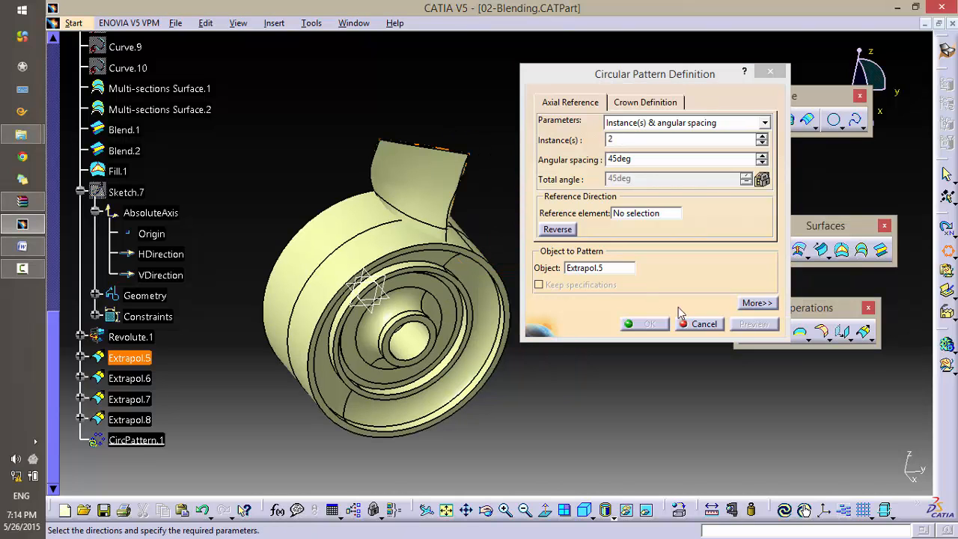
pyautogui.click(714, 323)
pyautogui.moveTo(441, 298); pyautogui.dragTo(468, 232, button='middle')
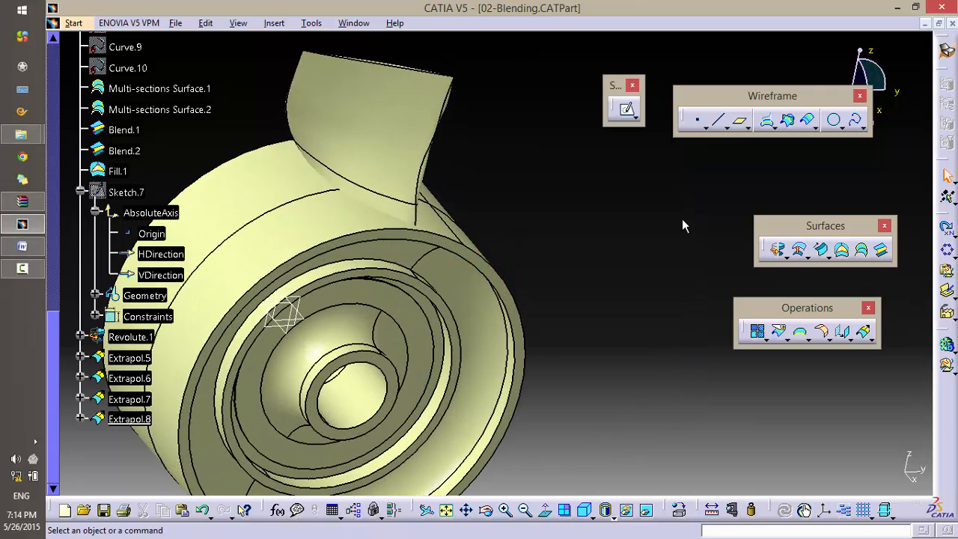
pyautogui.click(947, 251)
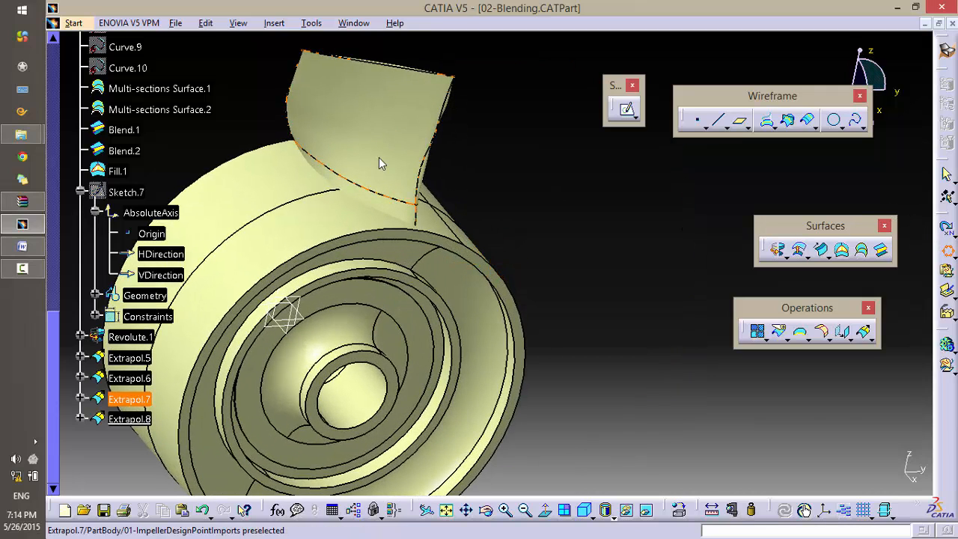
pyautogui.click(379, 157)
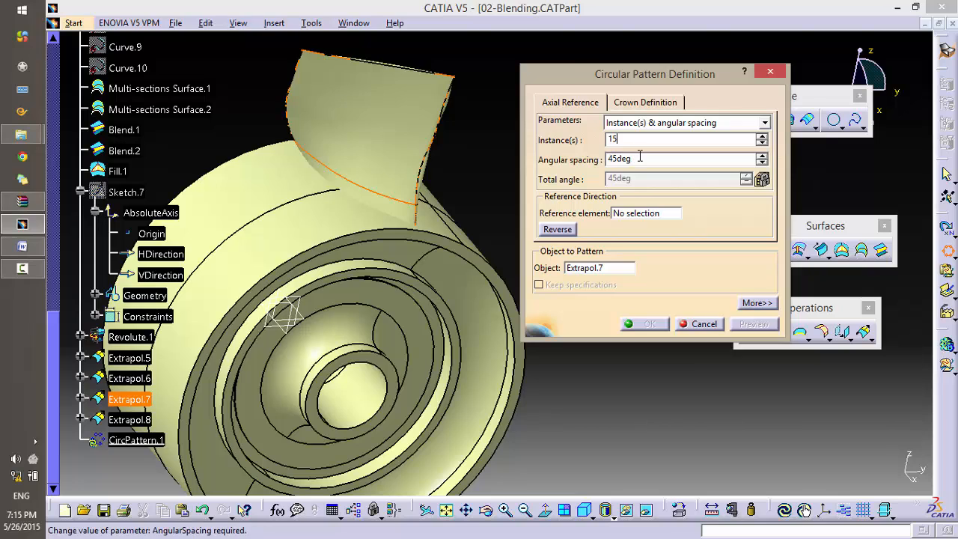
pyautogui.click(642, 158)
pyautogui.doubleClick(642, 159)
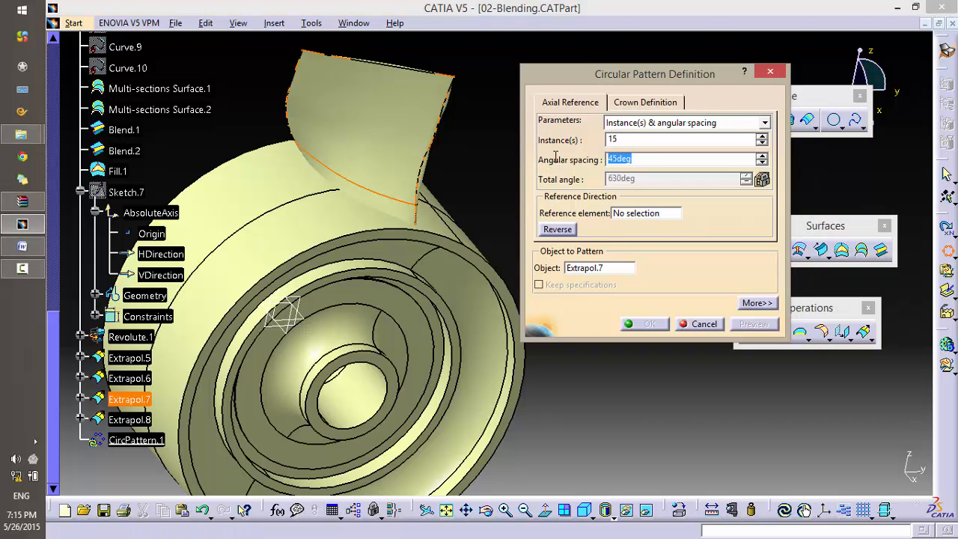
pyautogui.write('15')
pyautogui.press('Return')
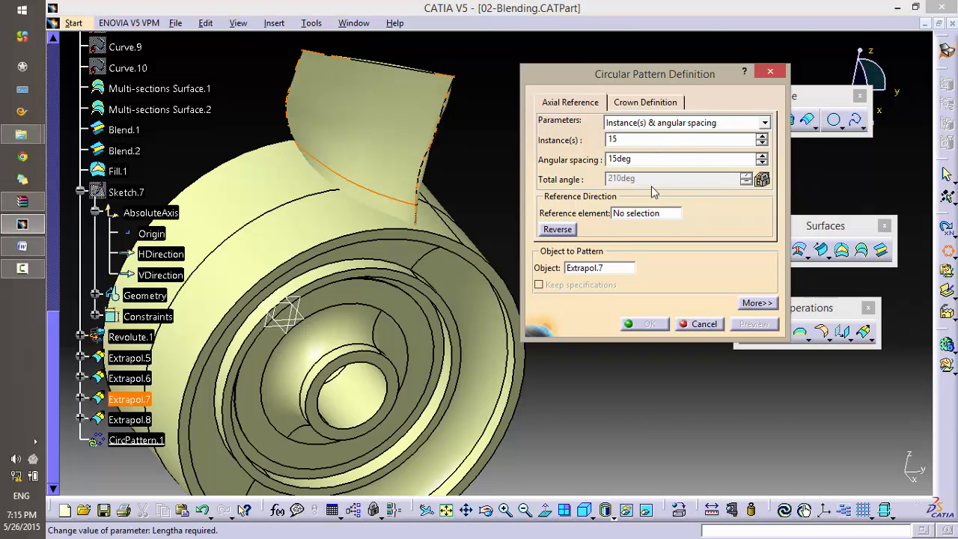
pyautogui.moveTo(257, 98); pyautogui.dragTo(332, 176, button='middle')
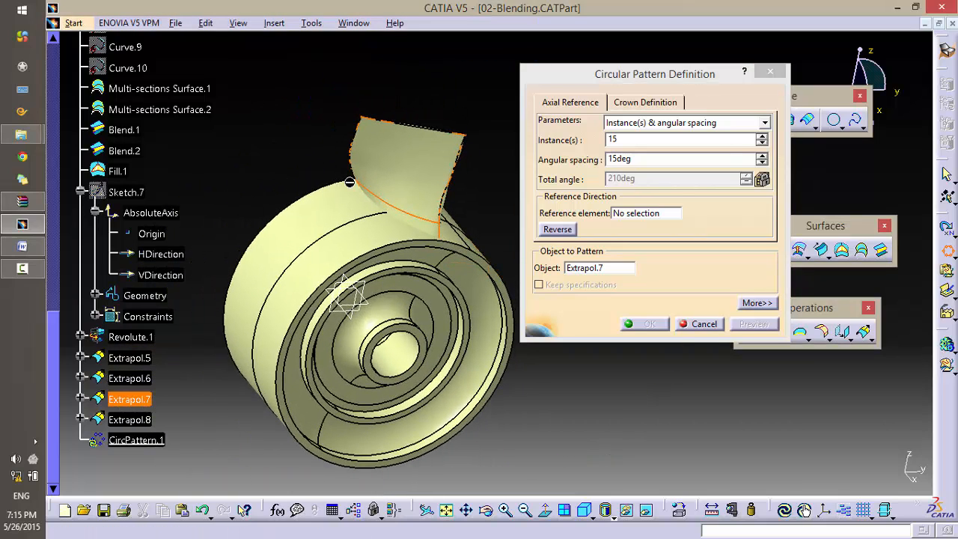
pyautogui.click(635, 158)
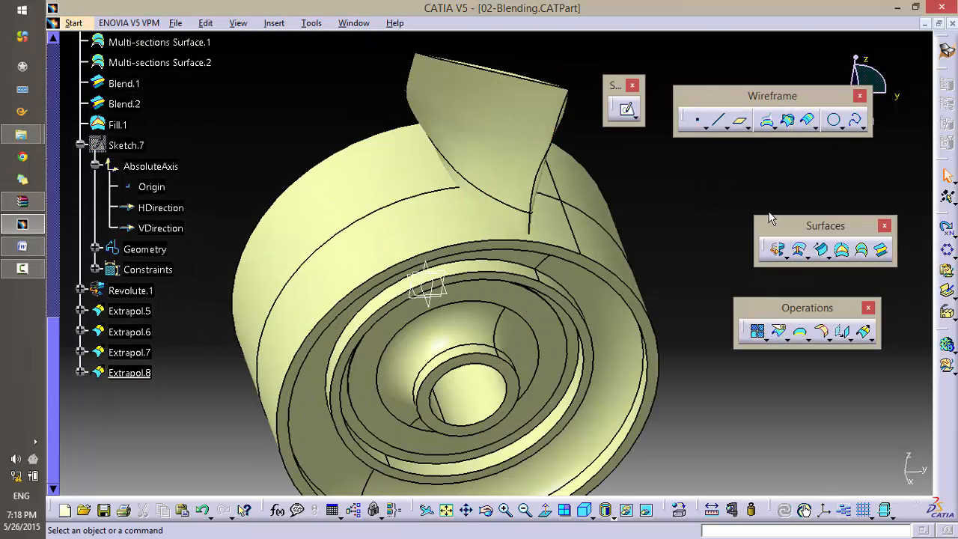
# Step: Start a circular pattern of Extrapol.5 defined by instances and angular spacing, with 15 instances
pyautogui.click(952, 254)
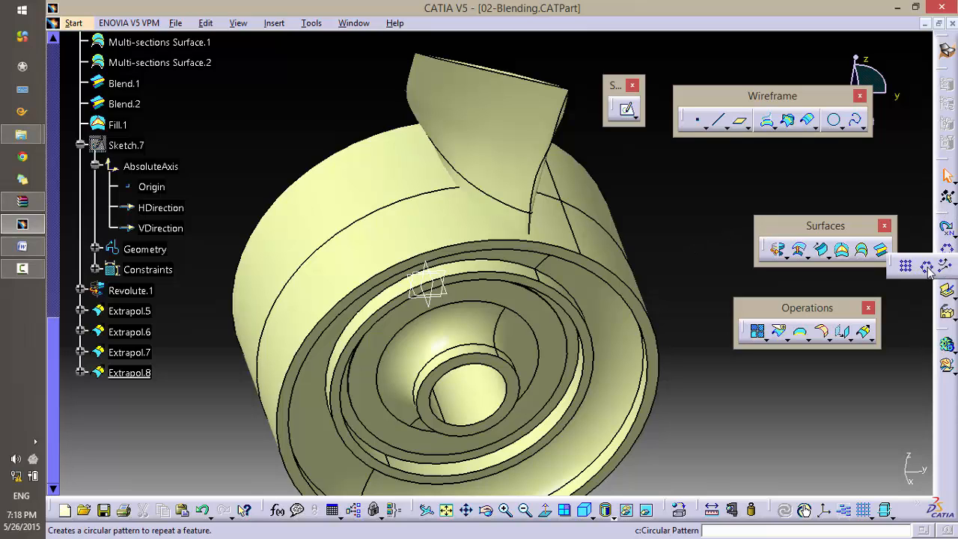
pyautogui.click(928, 268)
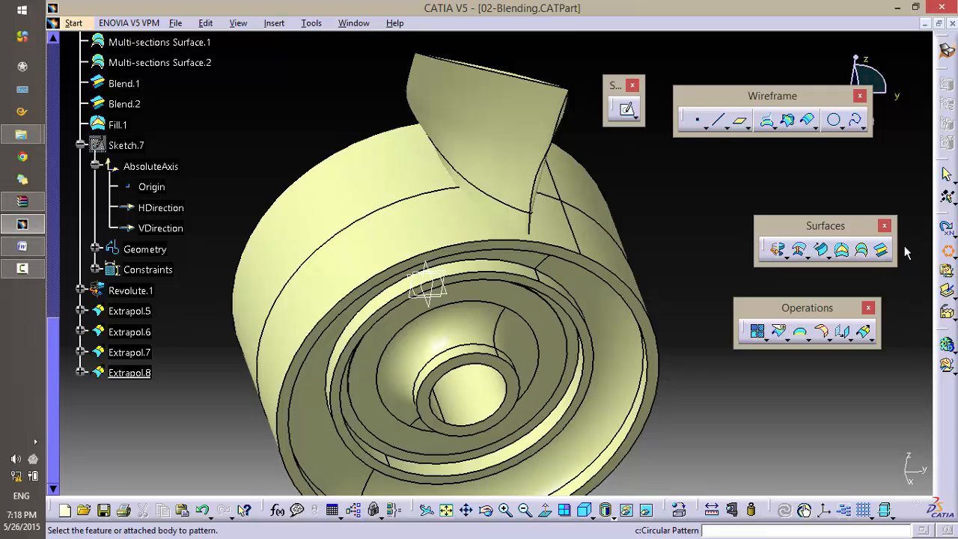
pyautogui.click(132, 311)
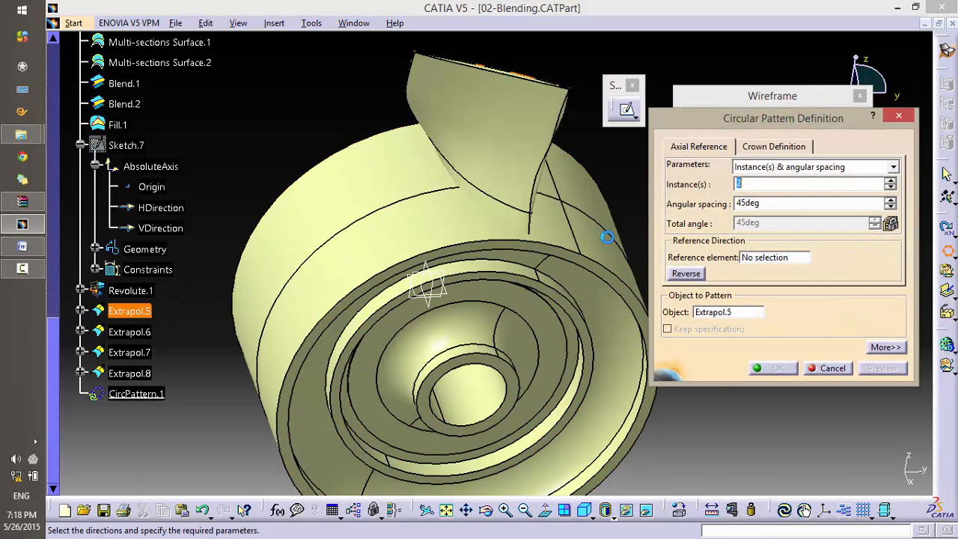
pyautogui.click(779, 169)
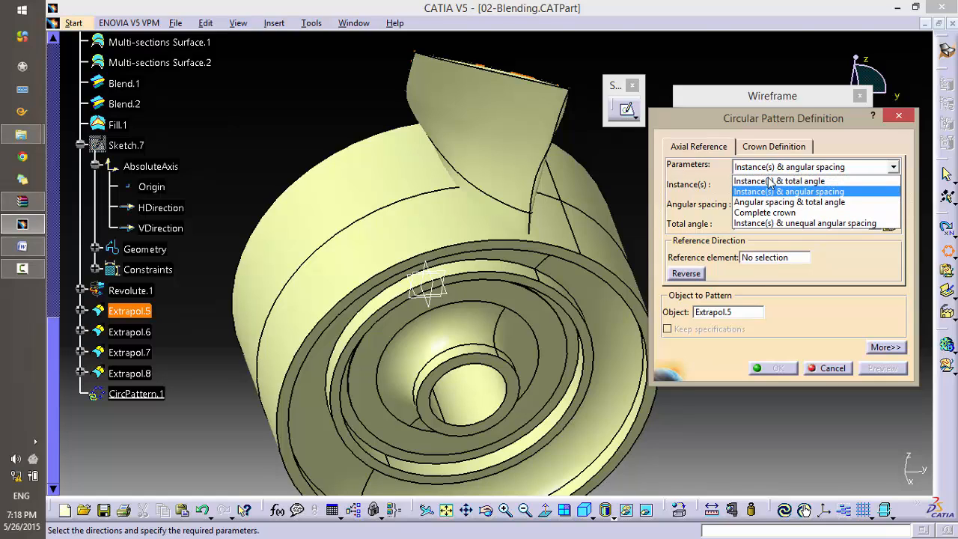
pyautogui.click(771, 192)
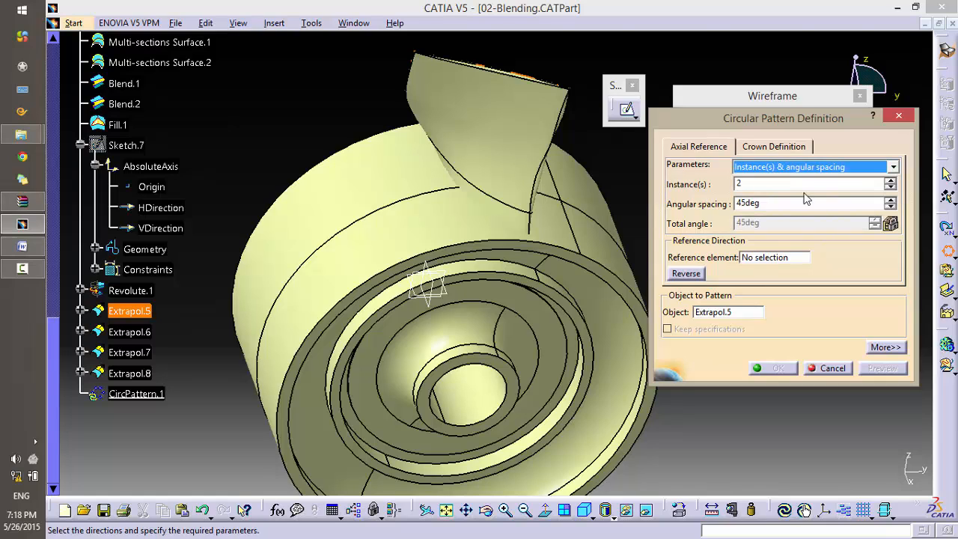
pyautogui.write('15')
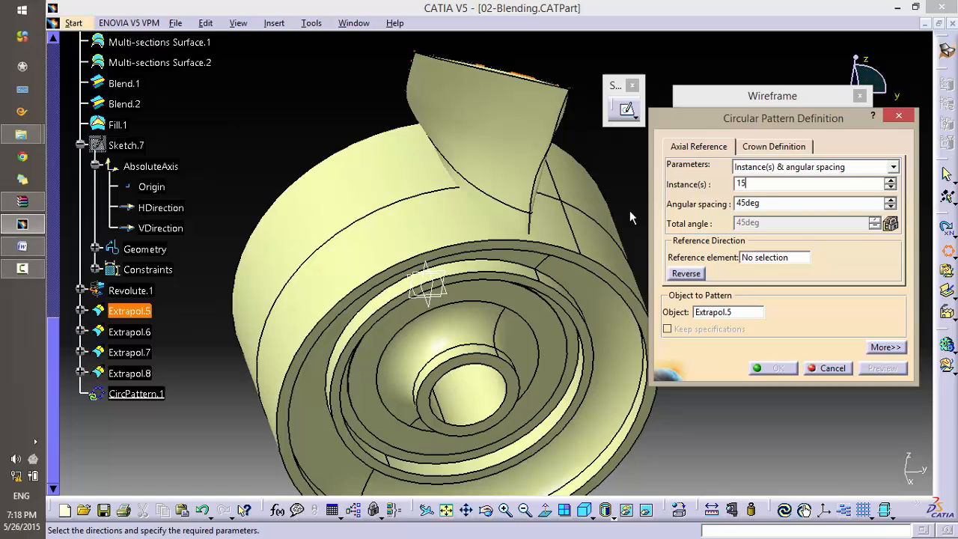
# Step: Set the angular spacing of the Extrapol.5 pattern to 15 degrees
pyautogui.click(771, 204)
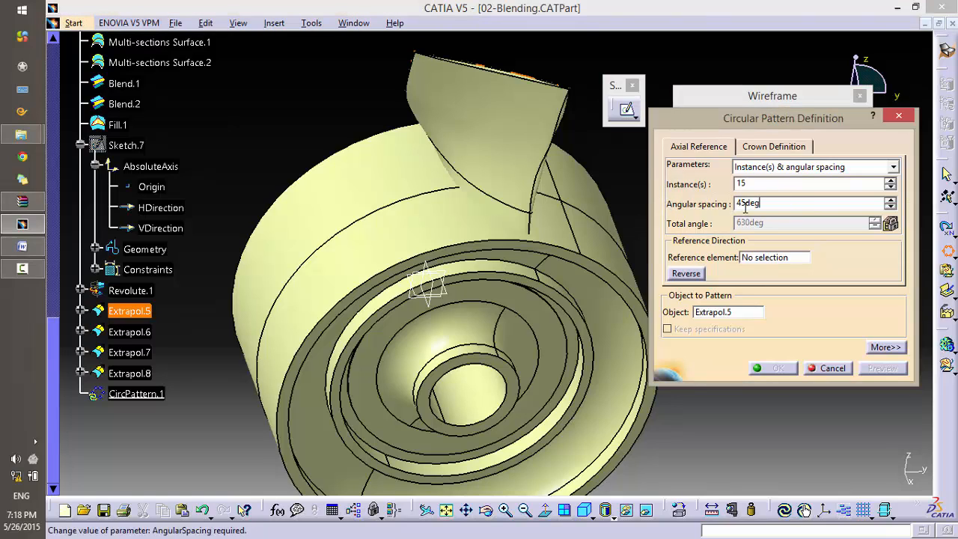
pyautogui.moveTo(770, 203); pyautogui.dragTo(675, 205)
pyautogui.write('15')
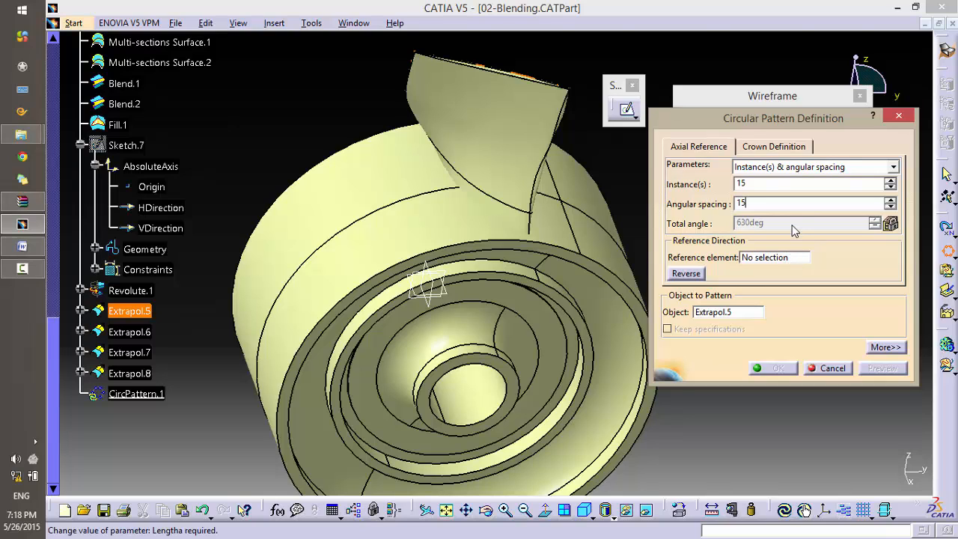
# Step: Define the Extrapol.5 pattern by instances and total angle instead, with a total angle of 336 degrees
pyautogui.click(833, 166)
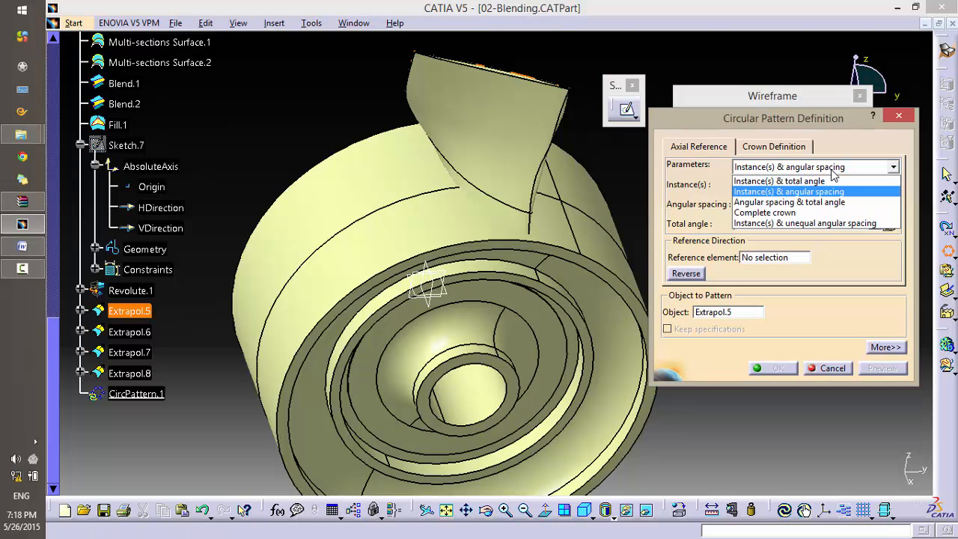
pyautogui.click(794, 180)
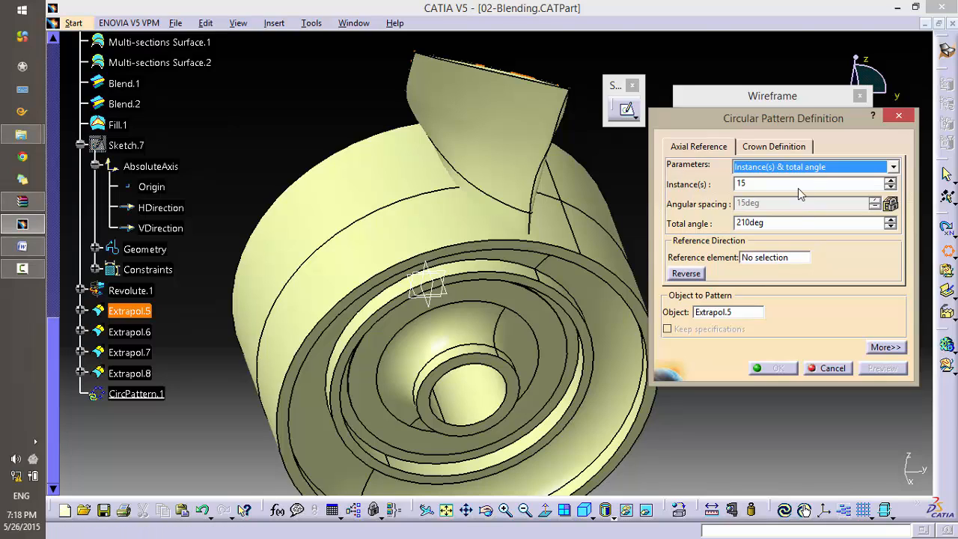
pyautogui.doubleClick(775, 223)
pyautogui.write('336')
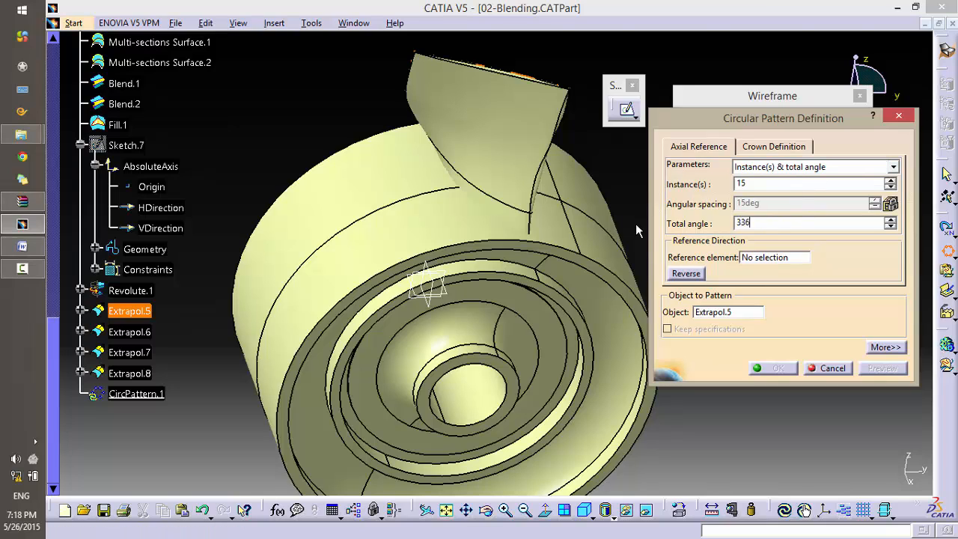
# Step: Take the flat ring-shaped end face of the hub, Revolute.1, as the pattern's reference element, then preview and create the pattern
pyautogui.click(763, 259)
pyautogui.moveTo(525, 326); pyautogui.dragTo(510, 172, button='middle')
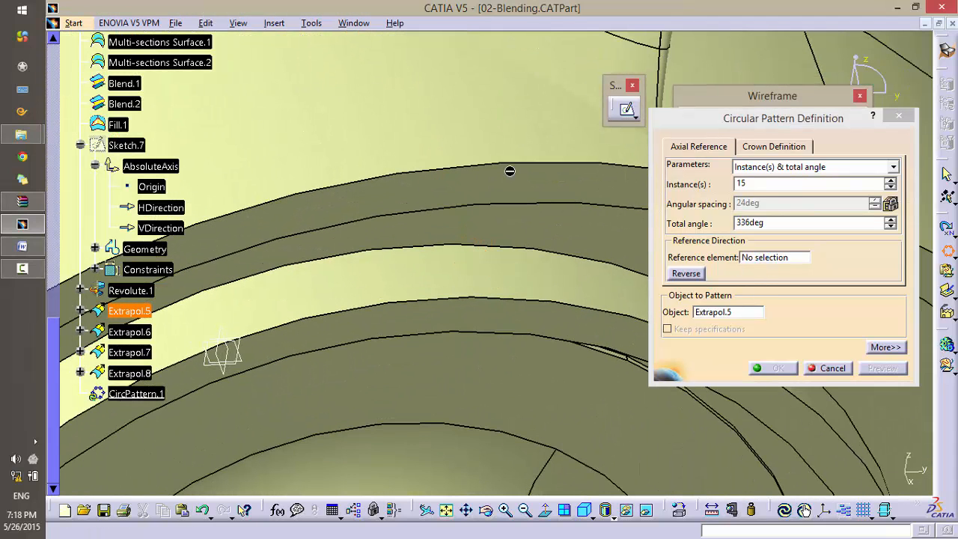
pyautogui.moveTo(487, 221); pyautogui.dragTo(501, 173, button='middle')
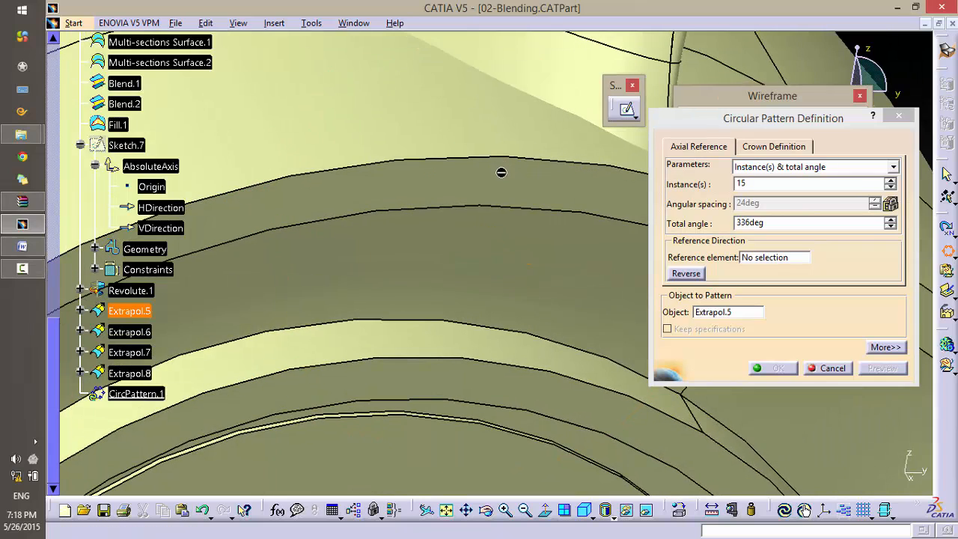
pyautogui.click(764, 258)
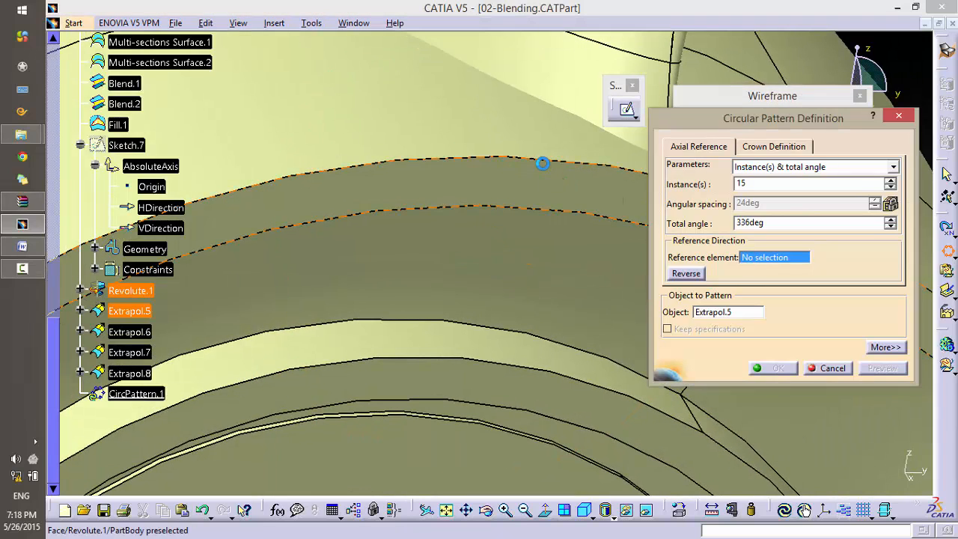
pyautogui.click(552, 178)
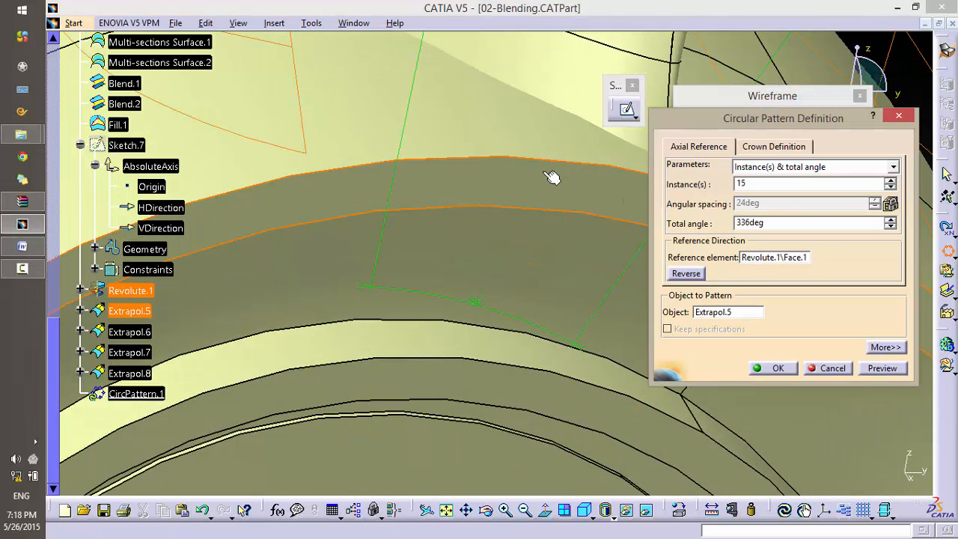
pyautogui.click(884, 371)
pyautogui.moveTo(501, 235); pyautogui.dragTo(507, 333, button='middle')
pyautogui.click(779, 368)
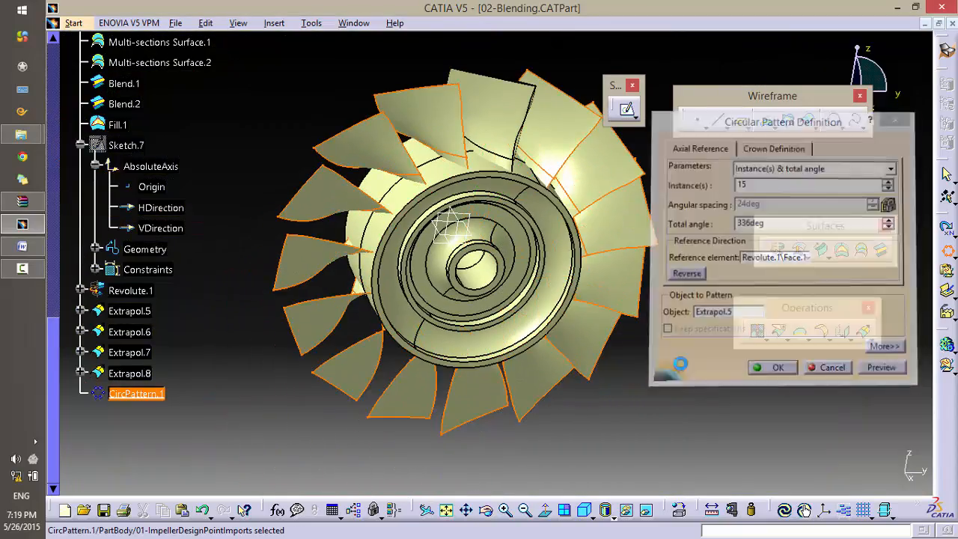
# Step: Circular-pattern Extrapol.6 with 15 instances over a total angle of 336 degrees, using the hub's ring-shaped end face as reference
pyautogui.moveTo(490, 247); pyautogui.dragTo(504, 316, button='middle')
pyautogui.click(599, 367)
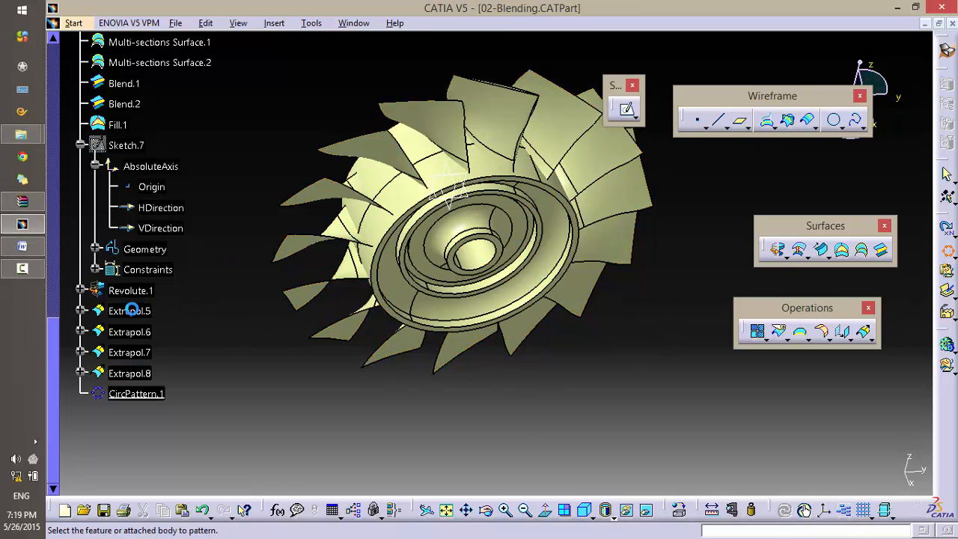
pyautogui.click(130, 332)
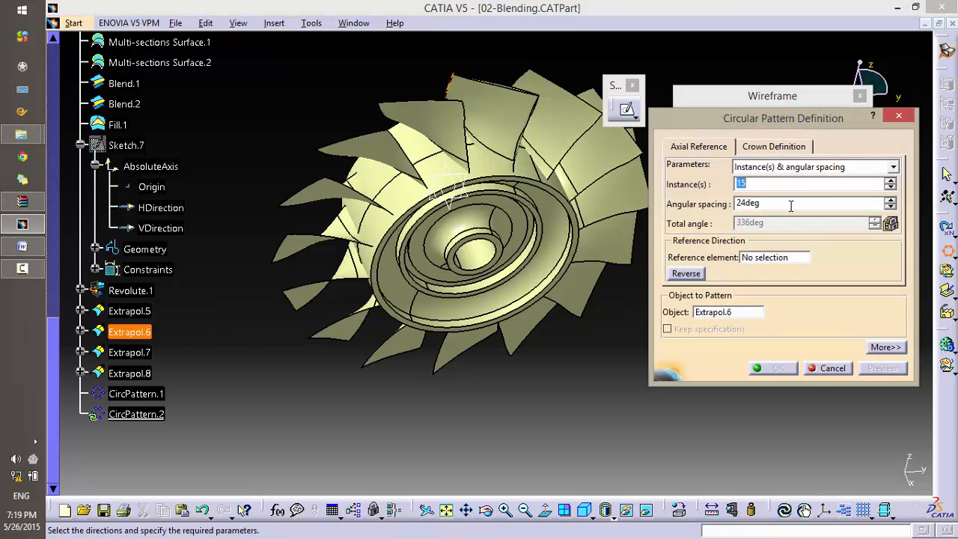
pyautogui.click(829, 171)
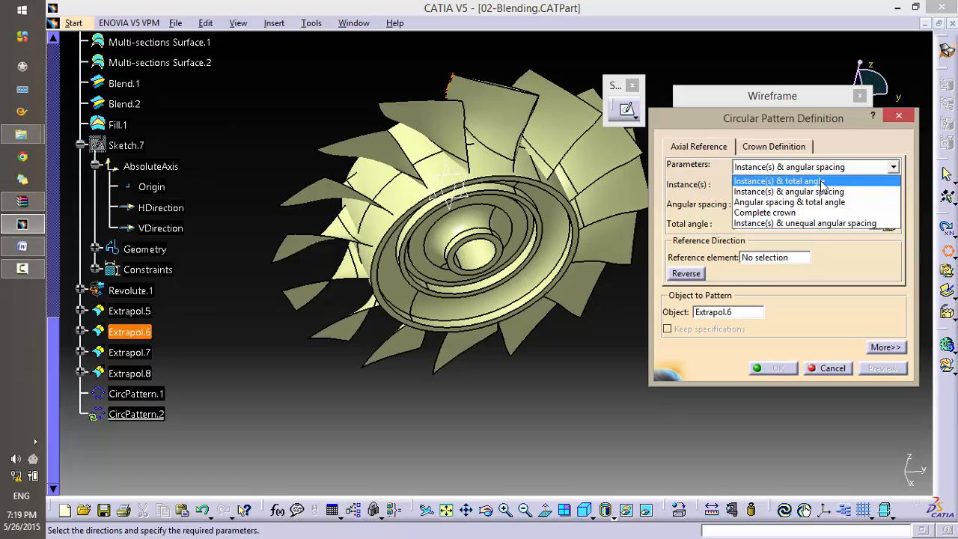
pyautogui.click(827, 189)
pyautogui.click(785, 221)
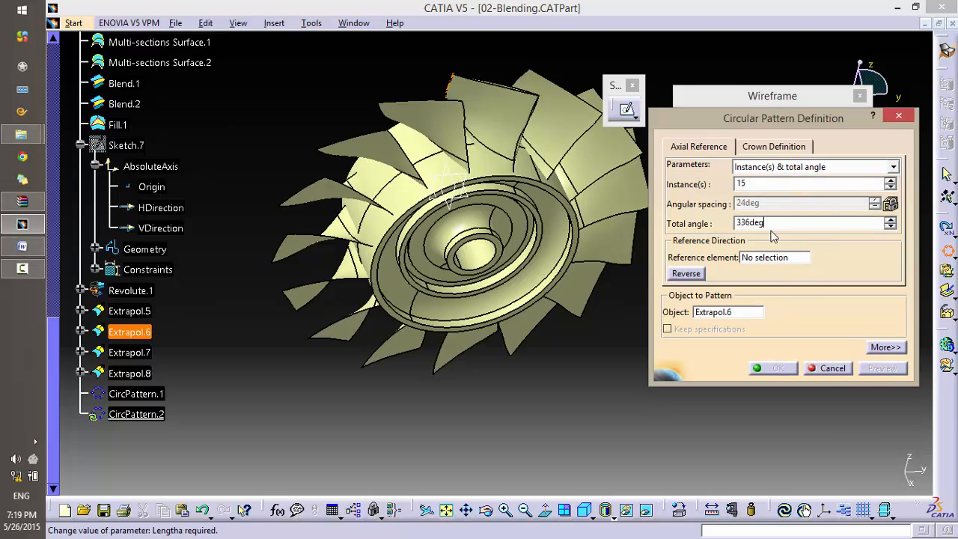
pyautogui.click(775, 256)
pyautogui.moveTo(524, 314); pyautogui.dragTo(497, 242, button='middle')
pyautogui.click(484, 124)
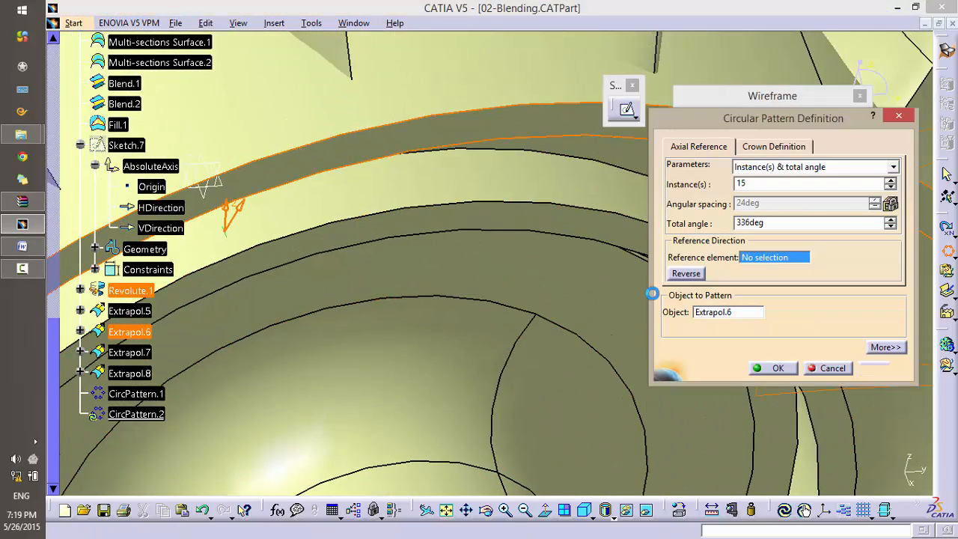
pyautogui.click(775, 368)
# Step: Circular-pattern Extrapol.7 with 15 instances over a total angle of 336 degrees, using the hub's ring-shaped end face as reference
pyautogui.moveTo(517, 299); pyautogui.dragTo(727, 409, button='middle')
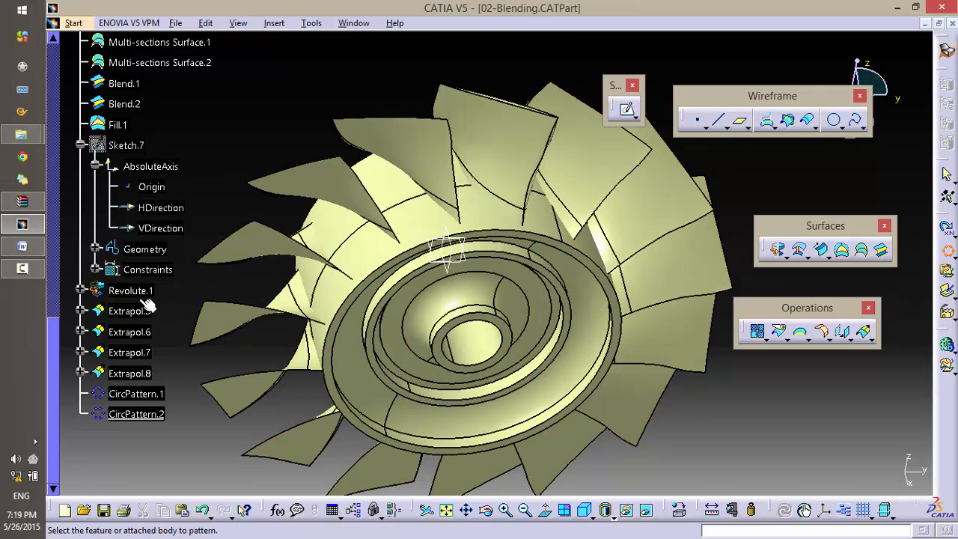
pyautogui.click(152, 353)
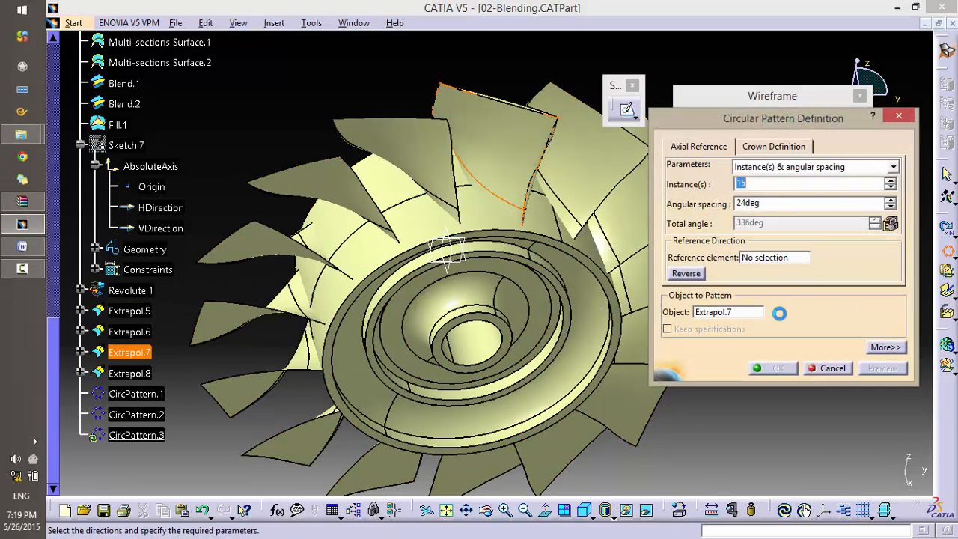
pyautogui.click(816, 167)
pyautogui.click(794, 184)
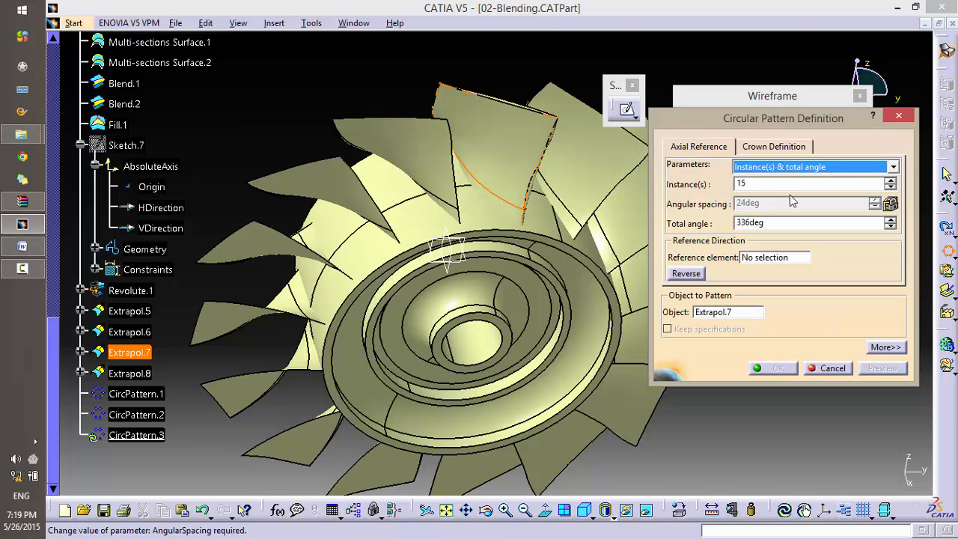
pyautogui.click(727, 313)
pyautogui.click(787, 259)
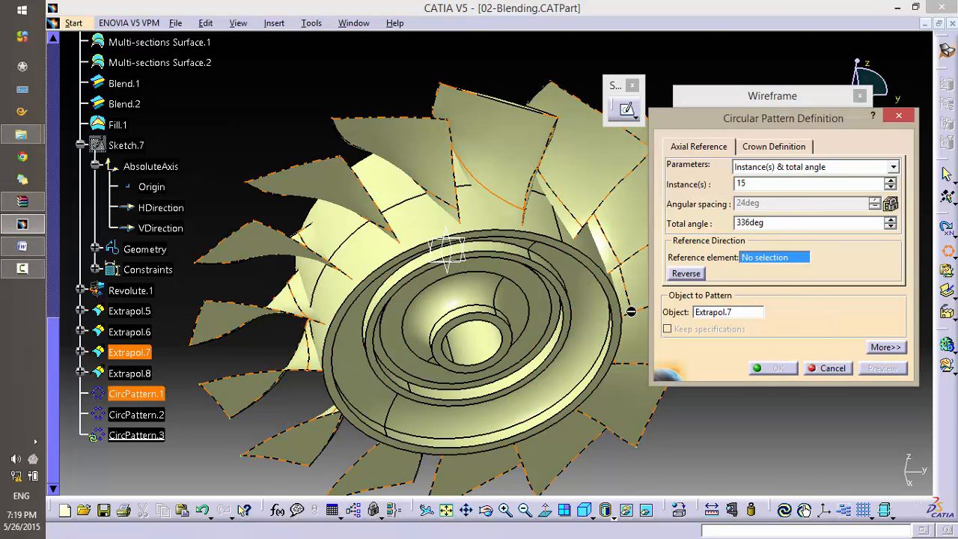
pyautogui.keyDown('ctrl'); pyautogui.moveTo(555, 323); pyautogui.dragTo(524, 419, button='middle'); pyautogui.keyUp('ctrl')
pyautogui.click(531, 155)
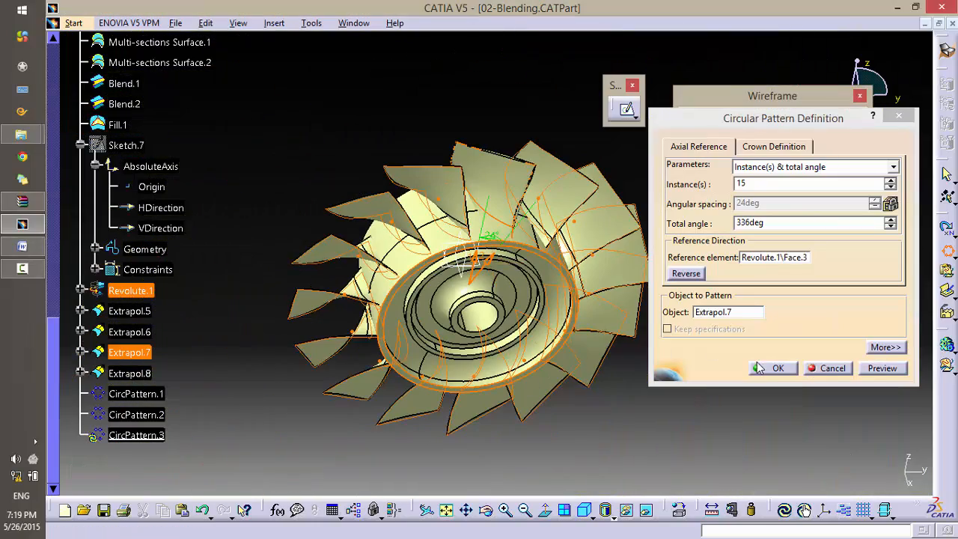
pyautogui.click(774, 368)
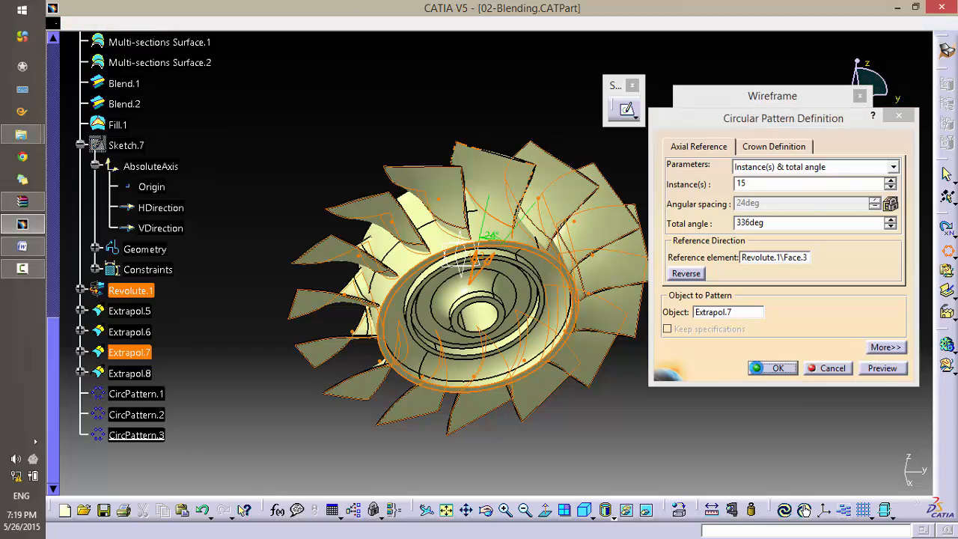
pyautogui.click(272, 391)
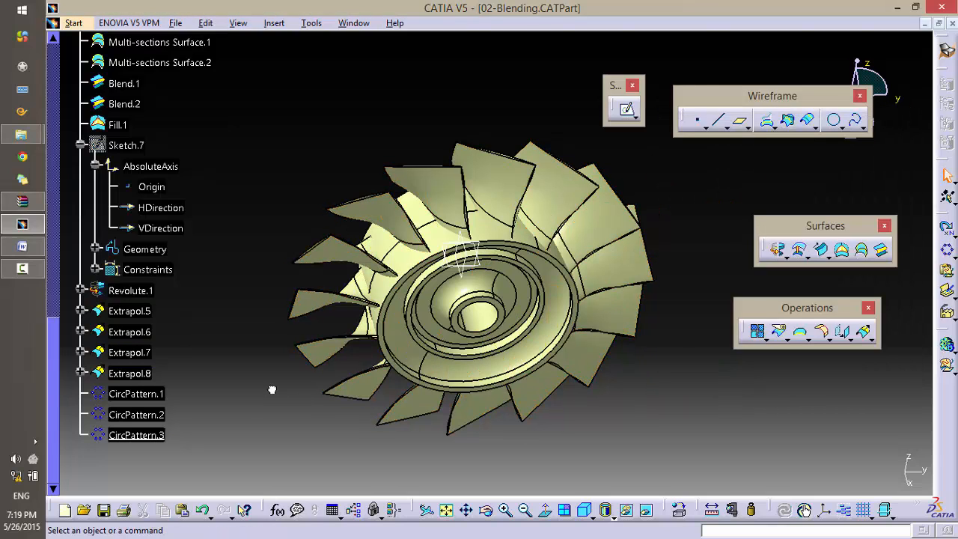
# Step: Circular-pattern Extrapol.8 by instances and total angle, 15 over 336 degrees, referencing the ring-shaped end face of Revolute.1
pyautogui.click(948, 252)
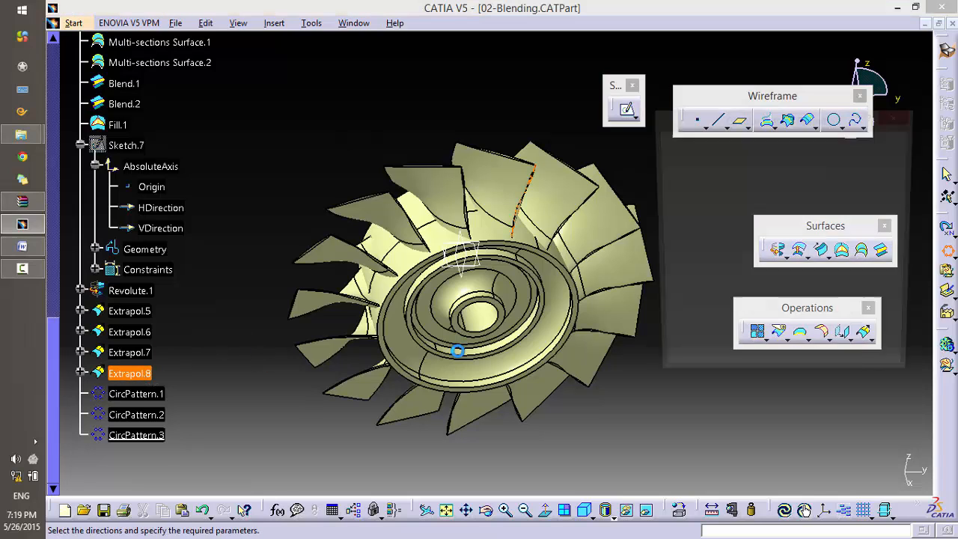
pyautogui.click(790, 174)
pyautogui.click(791, 191)
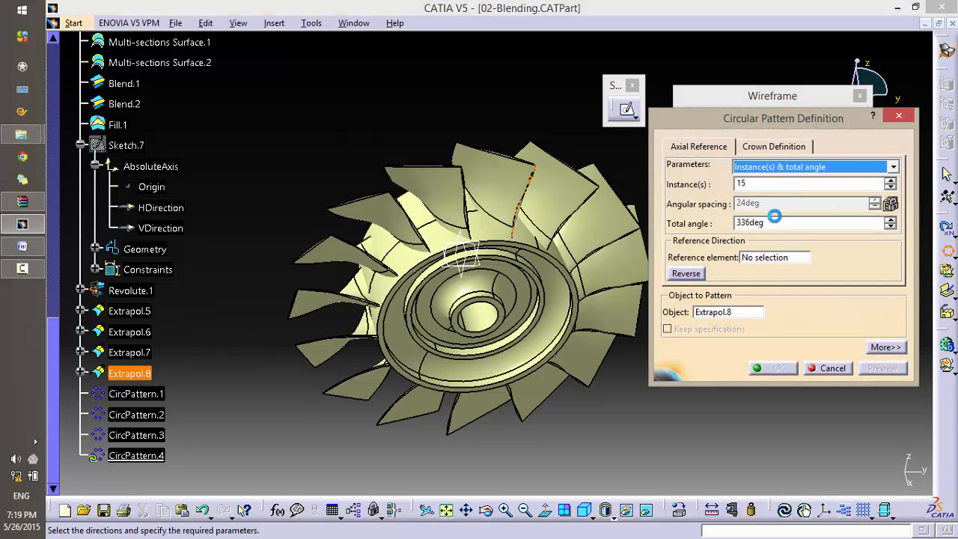
pyautogui.click(779, 224)
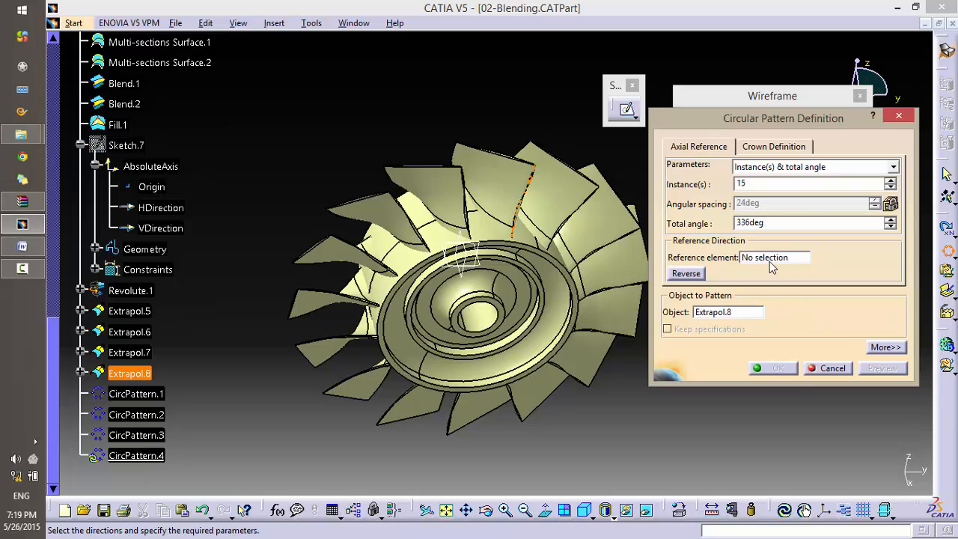
pyautogui.click(772, 260)
pyautogui.keyDown('ctrl'); pyautogui.moveTo(561, 324); pyautogui.dragTo(530, 135, button='middle'); pyautogui.keyUp('ctrl')
pyautogui.click(521, 129)
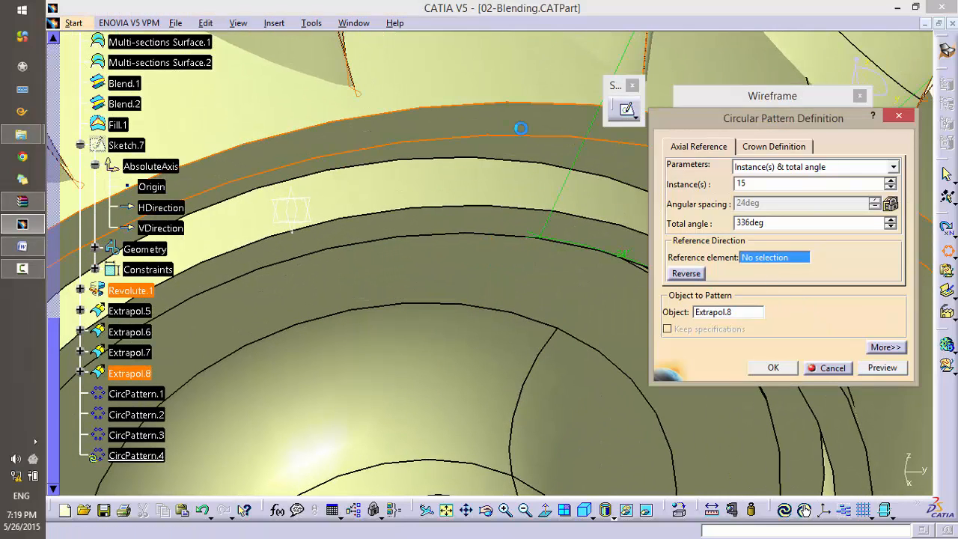
pyautogui.click(881, 368)
pyautogui.click(764, 368)
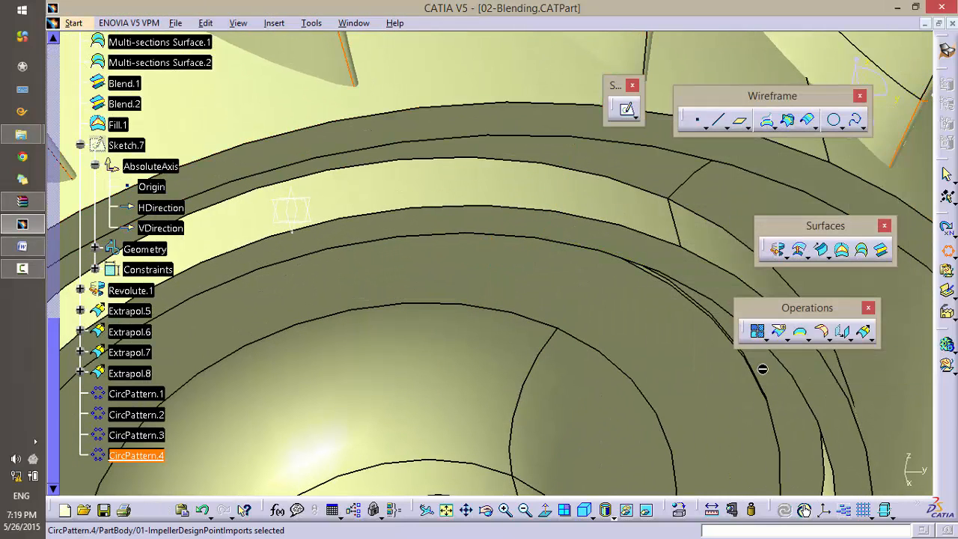
# Step: Examine the patterned blades up close along their outer tip edges and where they meet the hub
pyautogui.moveTo(571, 252); pyautogui.dragTo(639, 263, button='middle')
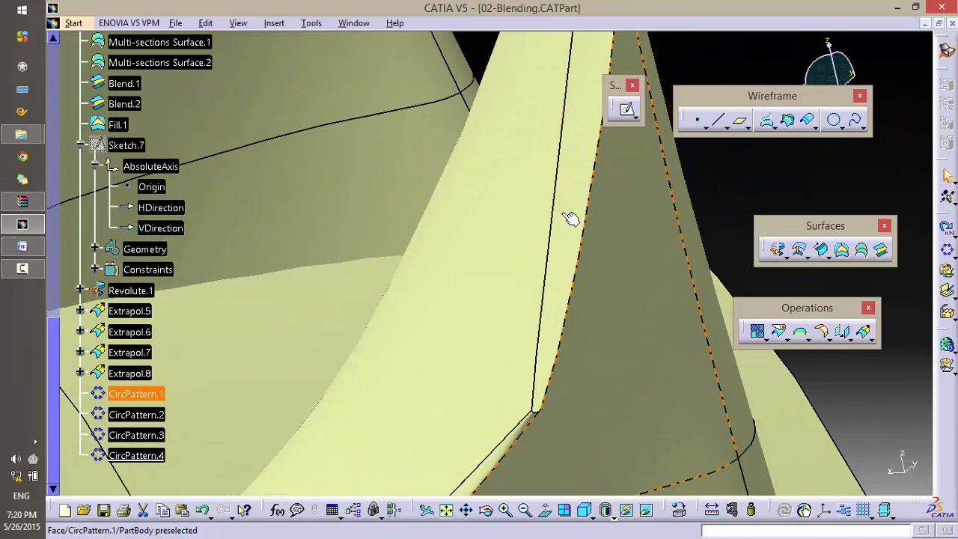
pyautogui.moveTo(742, 195); pyautogui.dragTo(650, 354, button='middle')
pyautogui.moveTo(586, 422); pyautogui.dragTo(516, 150, button='middle')
pyautogui.moveTo(552, 345); pyautogui.dragTo(534, 41, button='middle')
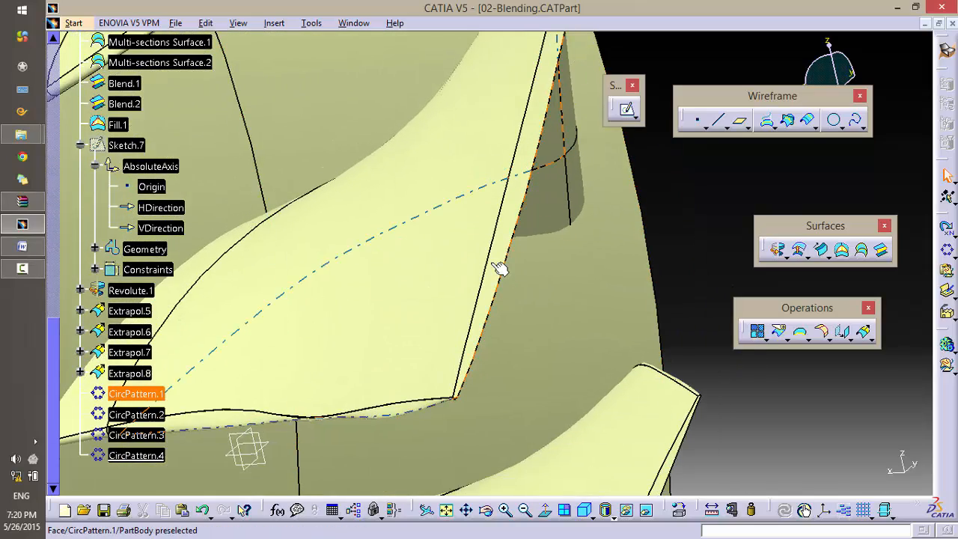
pyautogui.moveTo(507, 266); pyautogui.dragTo(541, 184, button='middle')
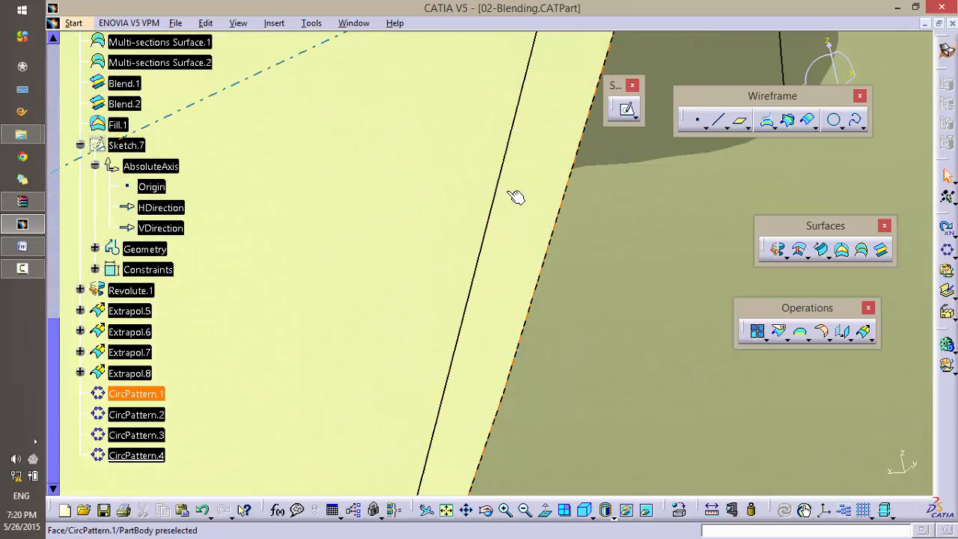
pyautogui.moveTo(582, 226); pyautogui.dragTo(620, 326, button='middle')
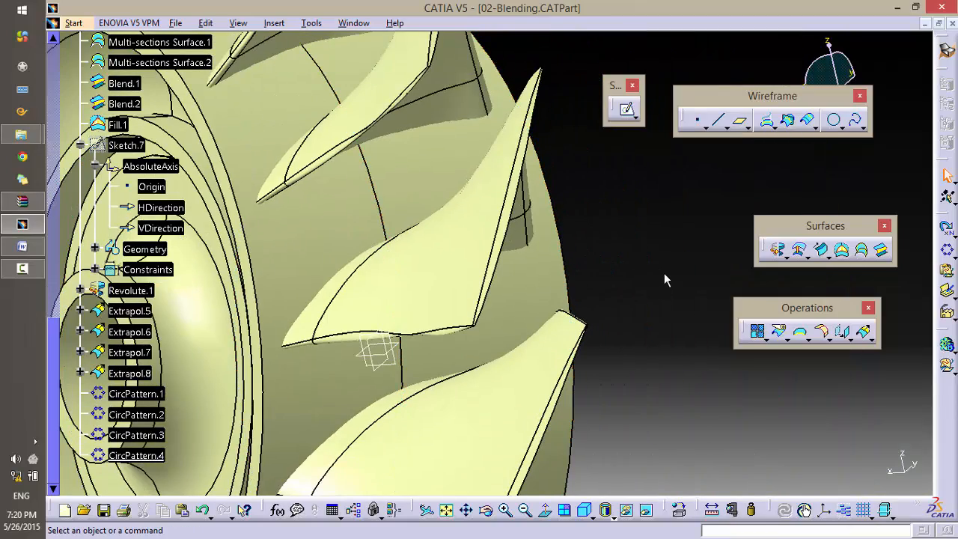
pyautogui.moveTo(689, 269); pyautogui.dragTo(669, 327, button='middle')
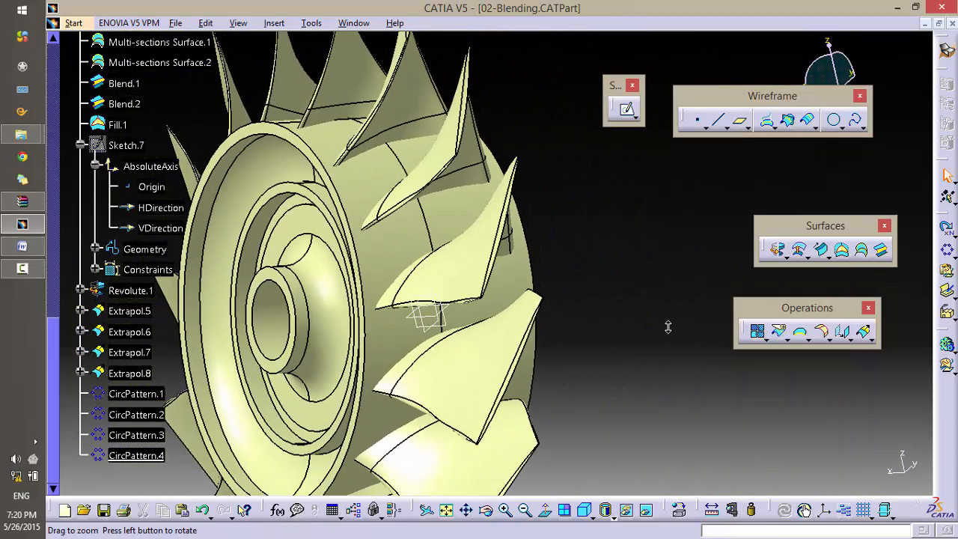
pyautogui.click(846, 256)
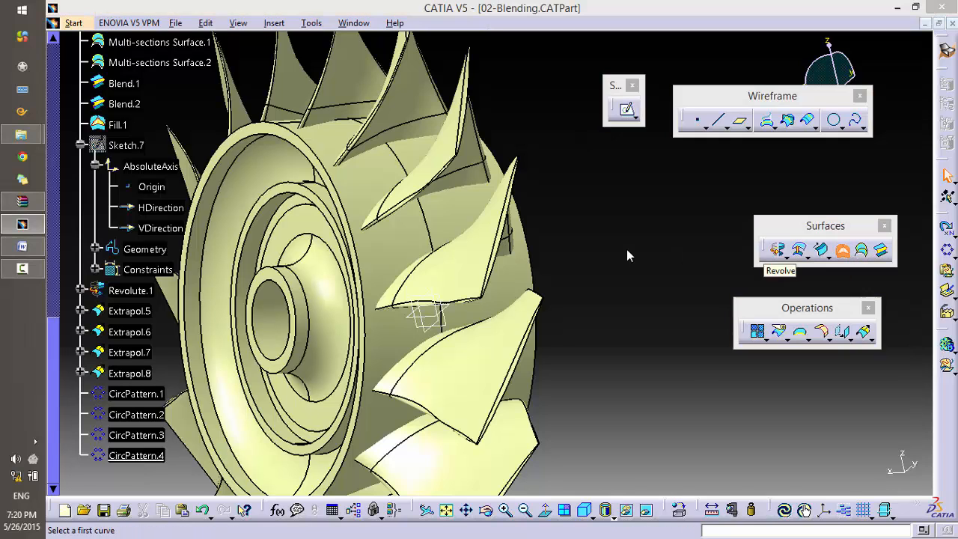
pyautogui.moveTo(621, 248); pyautogui.dragTo(596, 348, button='middle')
pyautogui.scroll(4, 150, 194)
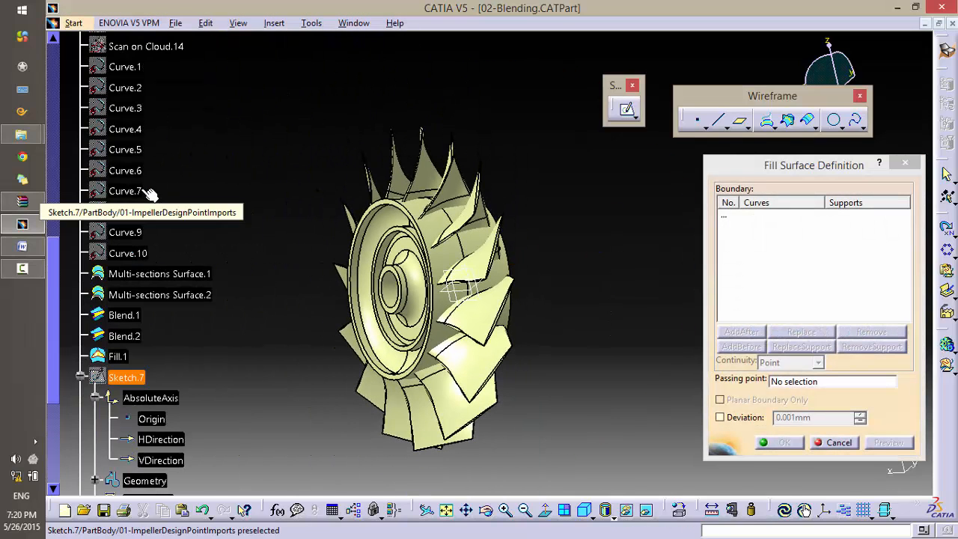
pyautogui.scroll(-1, 151, 194)
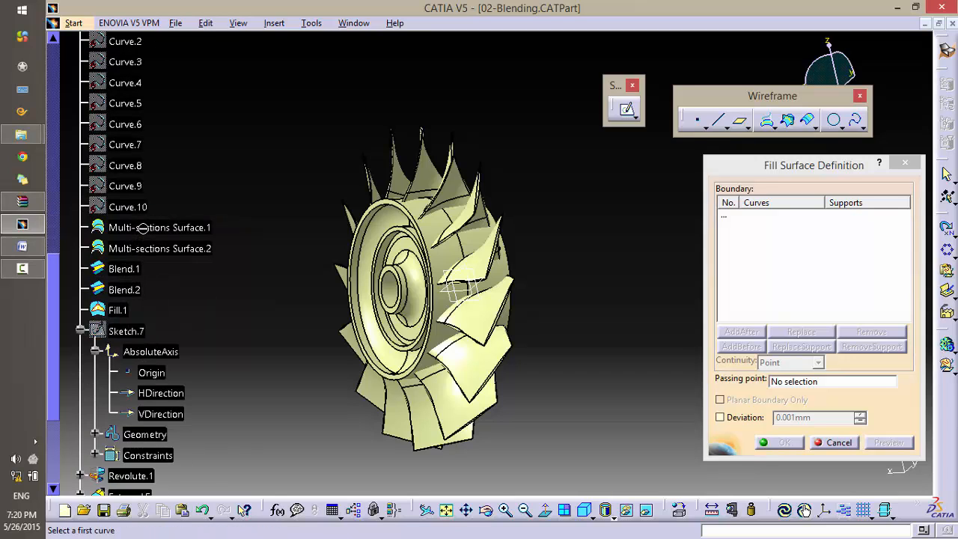
pyautogui.keyDown('ctrl'); pyautogui.moveTo(514, 253); pyautogui.dragTo(534, 83, button='middle'); pyautogui.keyUp('ctrl')
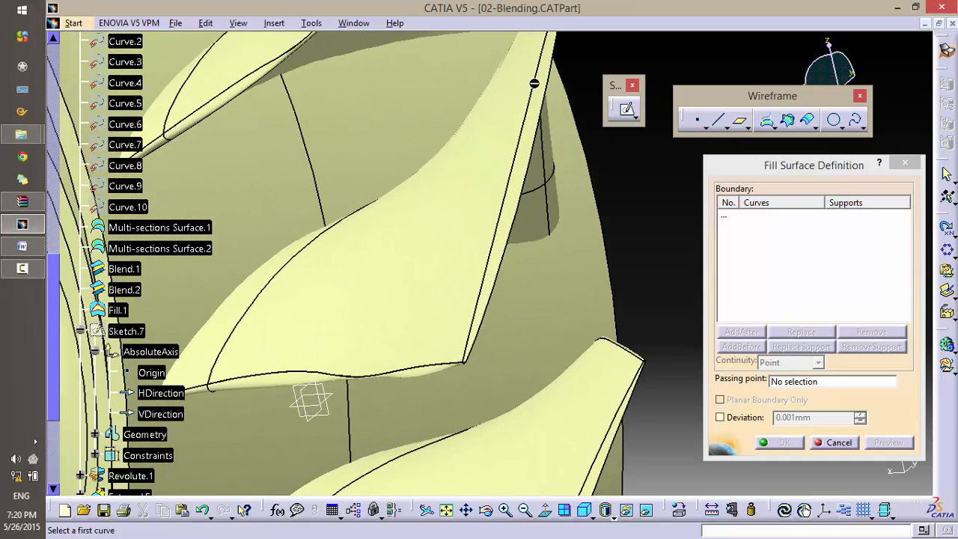
pyautogui.keyDown('ctrl'); pyautogui.moveTo(552, 264); pyautogui.dragTo(547, 200, button='middle'); pyautogui.keyUp('ctrl')
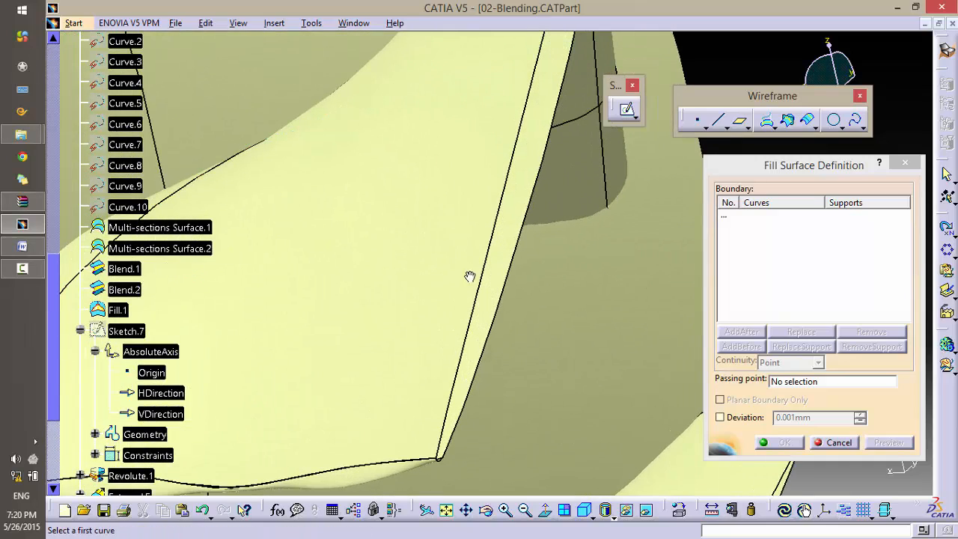
pyautogui.keyDown('ctrl'); pyautogui.moveTo(470, 277); pyautogui.dragTo(462, 493, button='middle'); pyautogui.keyUp('ctrl')
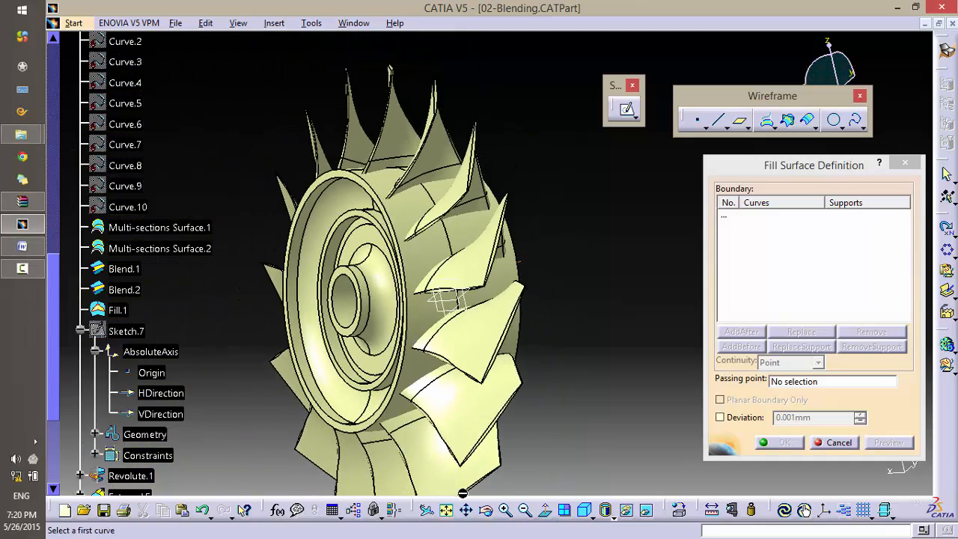
pyautogui.click(585, 516)
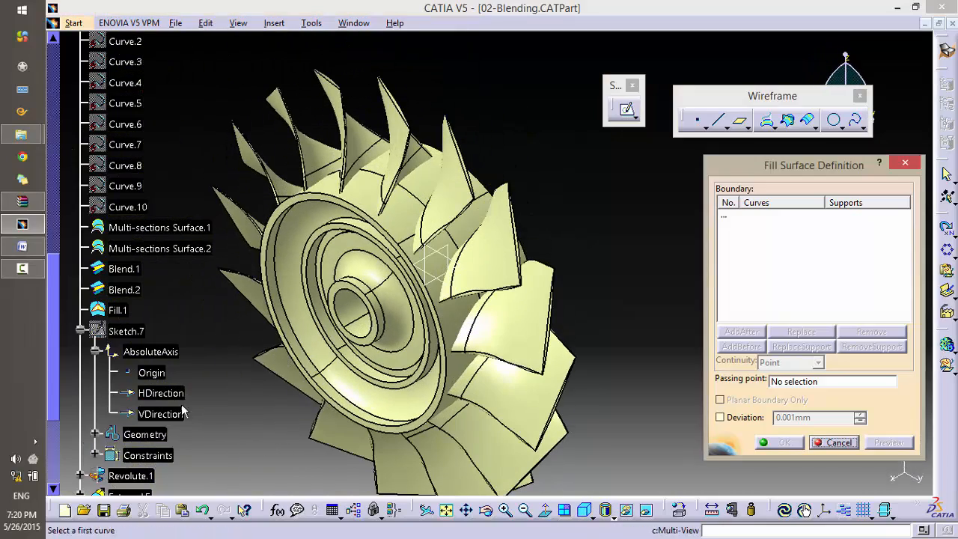
pyautogui.click(130, 227)
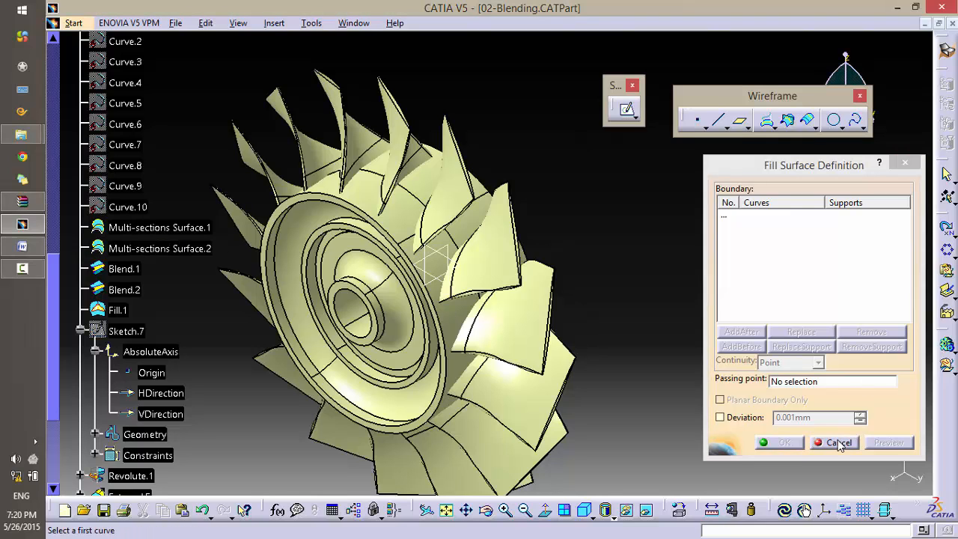
pyautogui.click(193, 227)
# Step: Start a Fill surface on a blade's tip, bounded by the long Extrapol.7 edge and the rounded end and opposite long edges of Fill.1
pyautogui.moveTo(378, 196); pyautogui.dragTo(566, 493, button='middle')
pyautogui.moveTo(454, 429); pyautogui.dragTo(611, 322, button='middle')
pyautogui.scroll(-1, 611, 322)
pyautogui.click(817, 283)
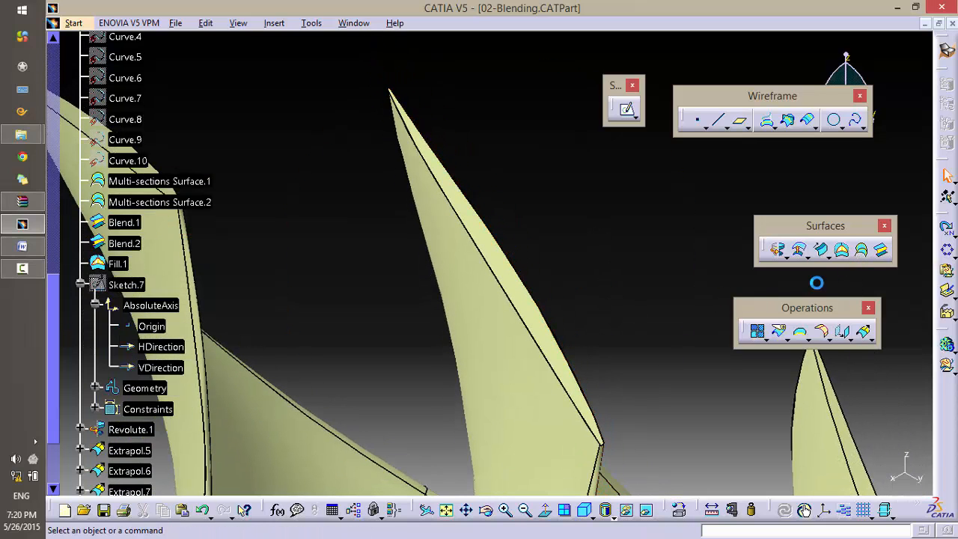
pyautogui.click(842, 249)
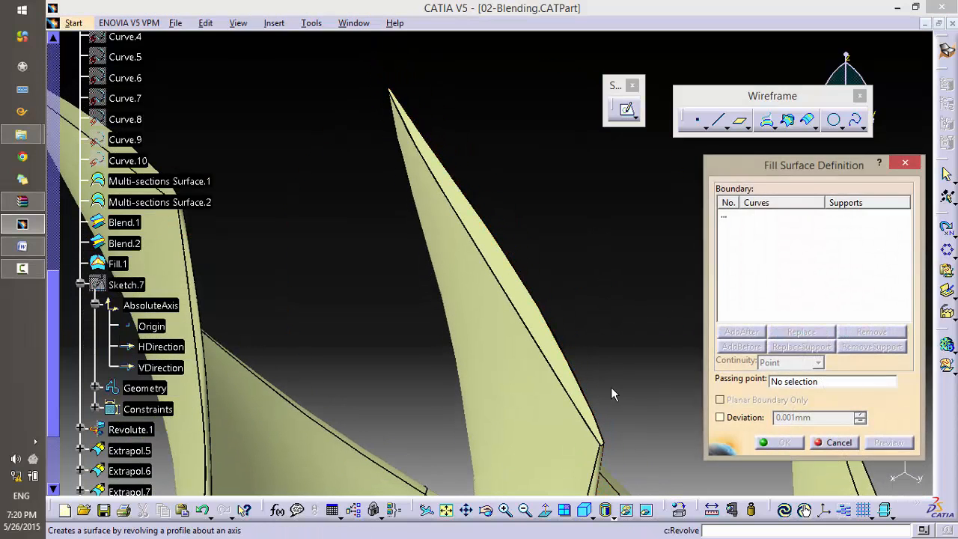
pyautogui.moveTo(611, 387); pyautogui.dragTo(385, 225, button='middle')
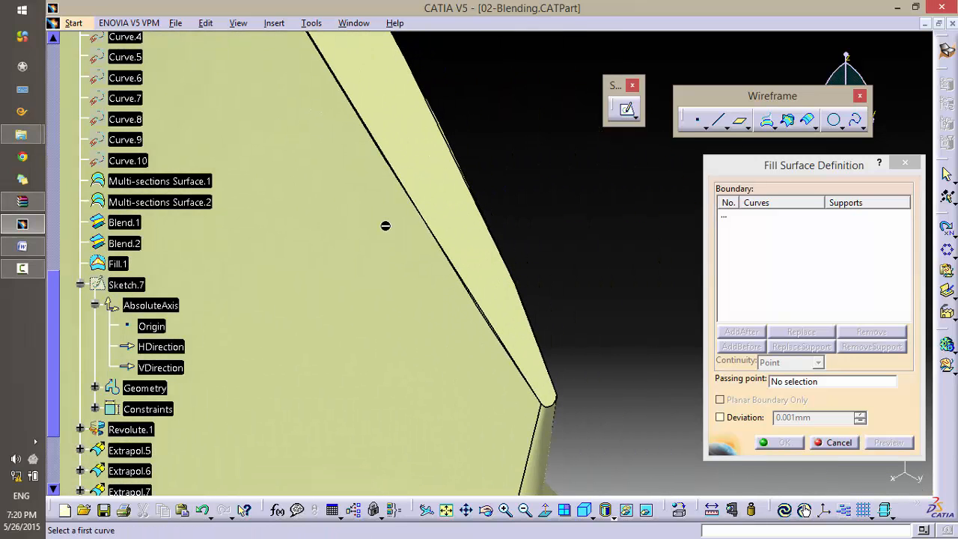
pyautogui.click(470, 286)
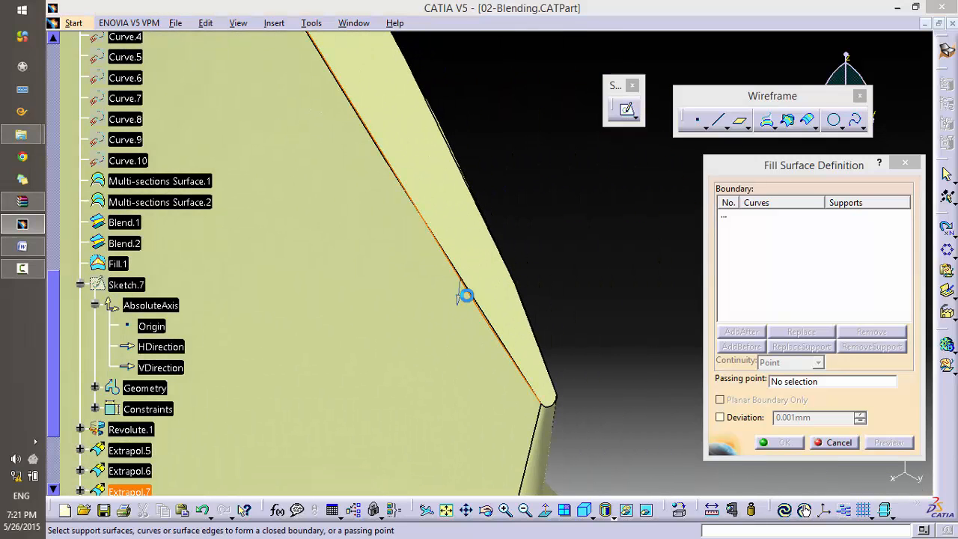
pyautogui.click(558, 404)
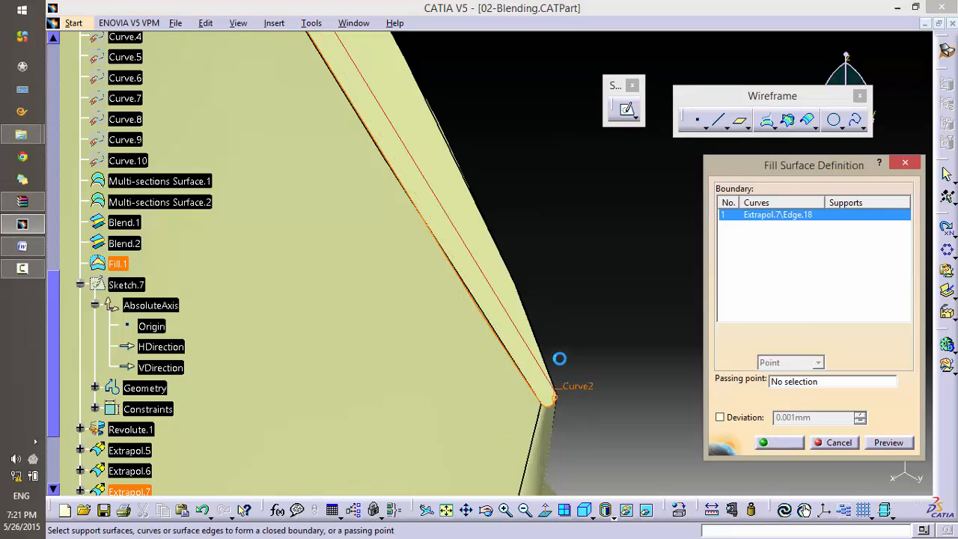
pyautogui.click(540, 335)
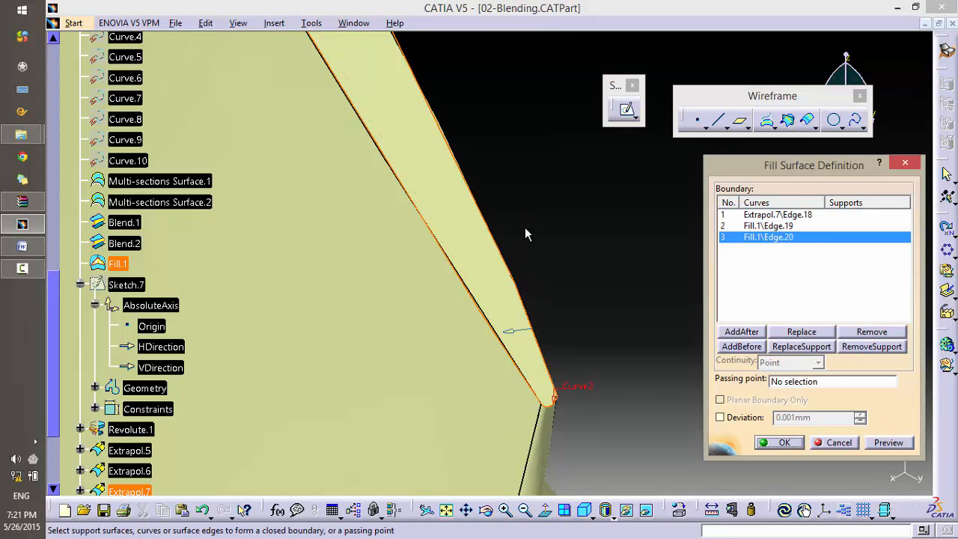
# Step: Close the fill boundary with the rounded Fill.1 edge at the other end of the blade tip, and preview the surface
pyautogui.moveTo(525, 227); pyautogui.dragTo(468, 487, button='middle')
pyautogui.moveTo(372, 330); pyautogui.dragTo(386, 207, button='middle')
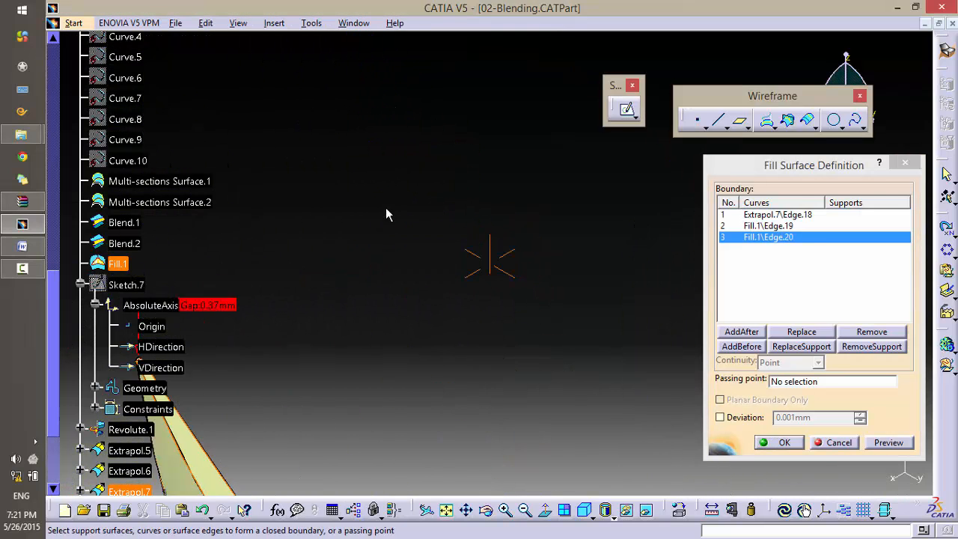
pyautogui.moveTo(316, 384); pyautogui.dragTo(499, 285, button='middle')
pyautogui.moveTo(319, 308); pyautogui.dragTo(321, 277, button='middle')
pyautogui.moveTo(336, 276); pyautogui.dragTo(682, 304, button='middle')
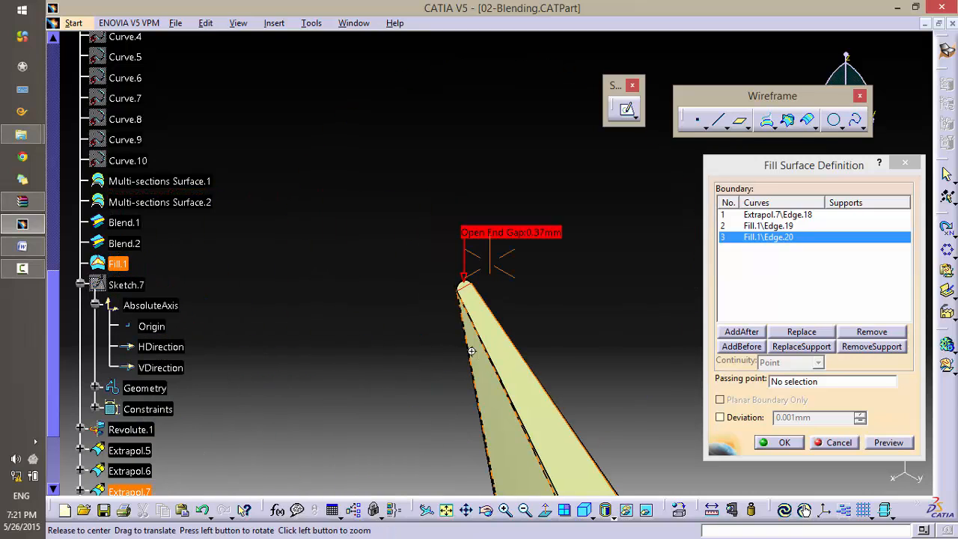
pyautogui.moveTo(457, 262); pyautogui.dragTo(455, 227, button='middle')
pyautogui.click(394, 325)
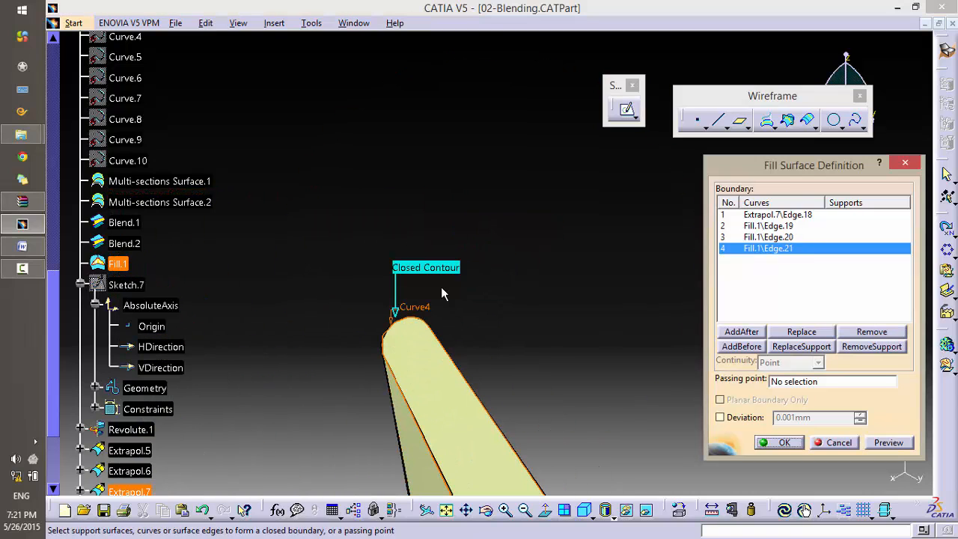
pyautogui.click(880, 443)
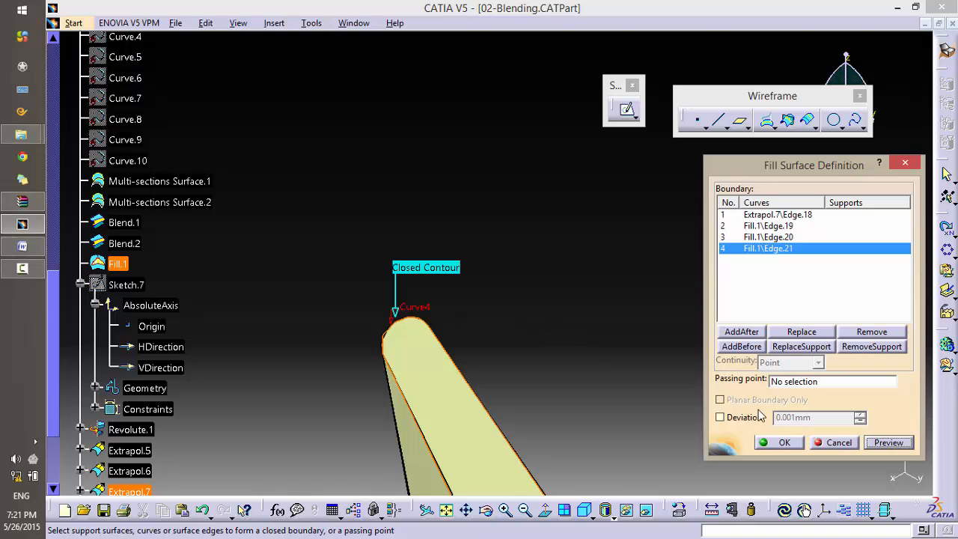
# Step: Create the fill surface that closes the blade tip from the four selected boundary edges
pyautogui.click(781, 442)
pyautogui.moveTo(531, 208); pyautogui.dragTo(529, 412, button='middle')
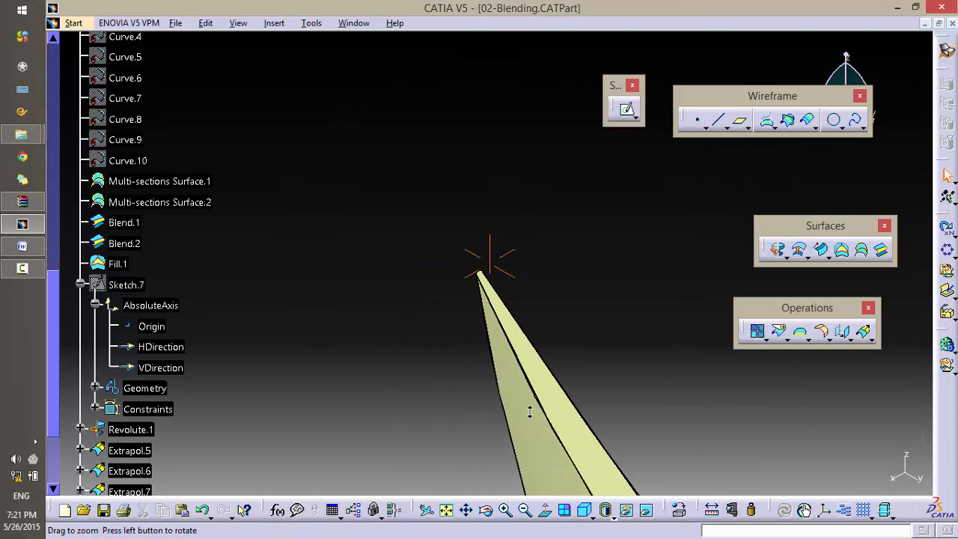
pyautogui.moveTo(542, 176); pyautogui.dragTo(591, 330, button='middle')
pyautogui.moveTo(614, 348); pyautogui.dragTo(564, 204, button='middle')
pyautogui.click(620, 249)
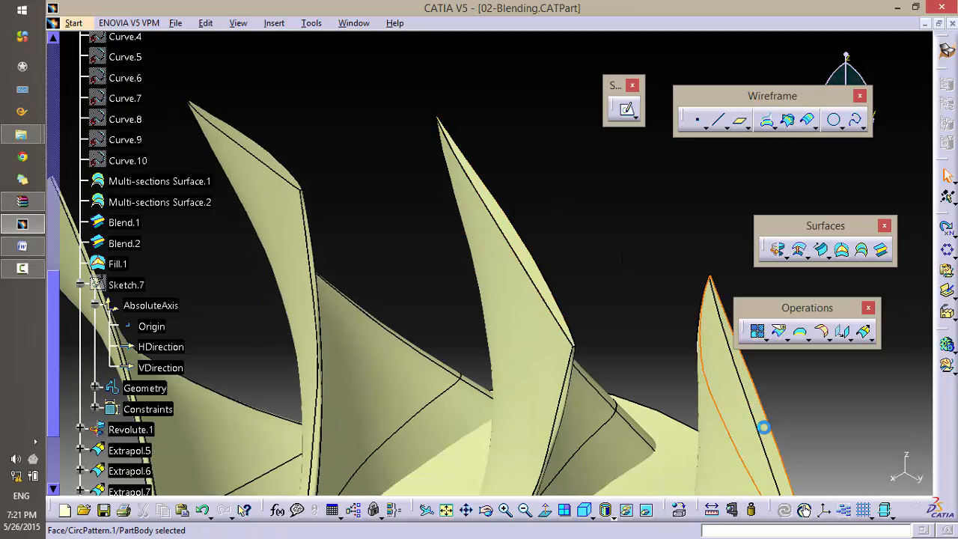
pyautogui.scroll(2, 591, 194)
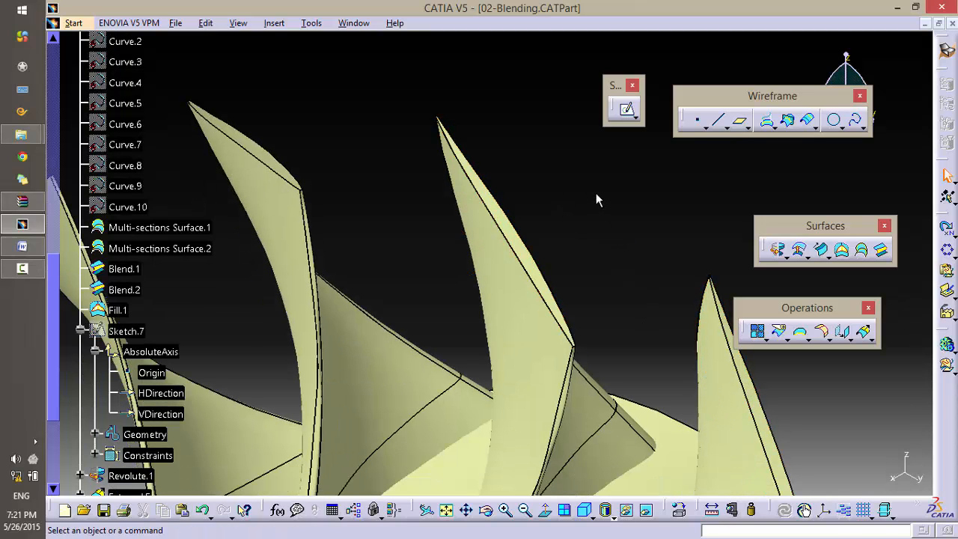
pyautogui.moveTo(579, 200); pyautogui.dragTo(595, 336, button='middle')
pyautogui.scroll(-2, 595, 307)
pyautogui.moveTo(595, 292); pyautogui.dragTo(572, 123, button='middle')
pyautogui.click(575, 147)
# Step: Circular-pattern Fill.2 by instances and total angle, 15 over 336 degrees, referencing the ring-shaped end face of Revolute.1
pyautogui.scroll(-5, 339, 328)
pyautogui.scroll(2, 378, 274)
pyautogui.moveTo(378, 274); pyautogui.dragTo(445, 358, button='middle')
pyautogui.click(119, 430)
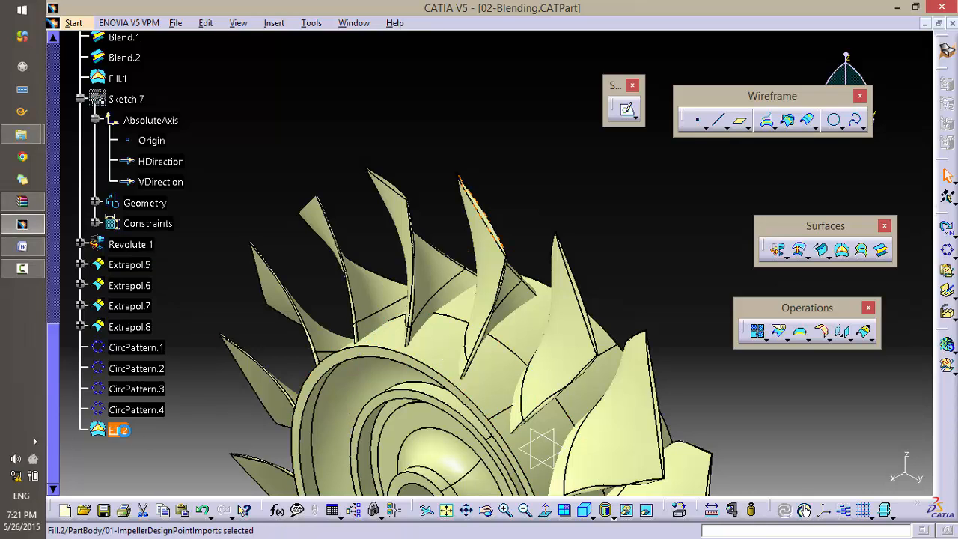
pyautogui.click(574, 193)
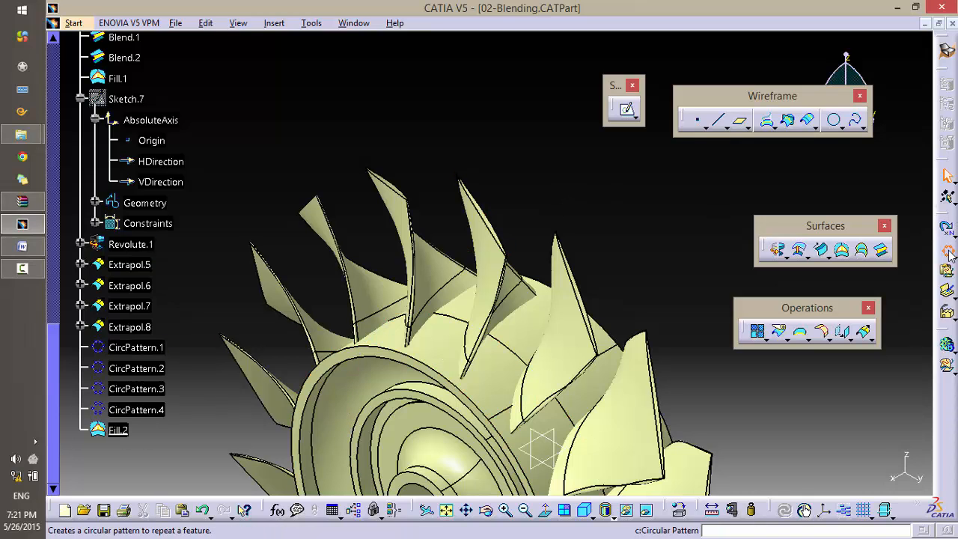
pyautogui.click(118, 431)
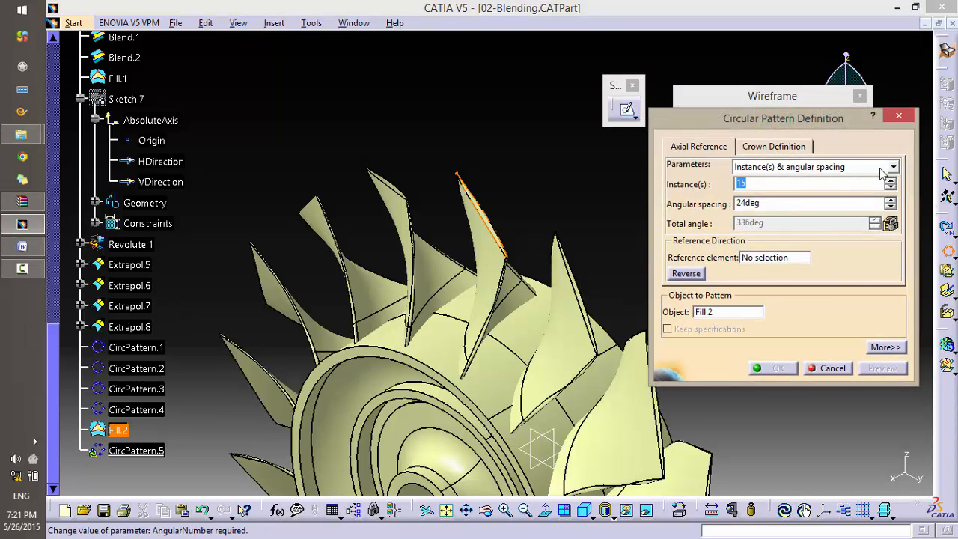
pyautogui.click(882, 169)
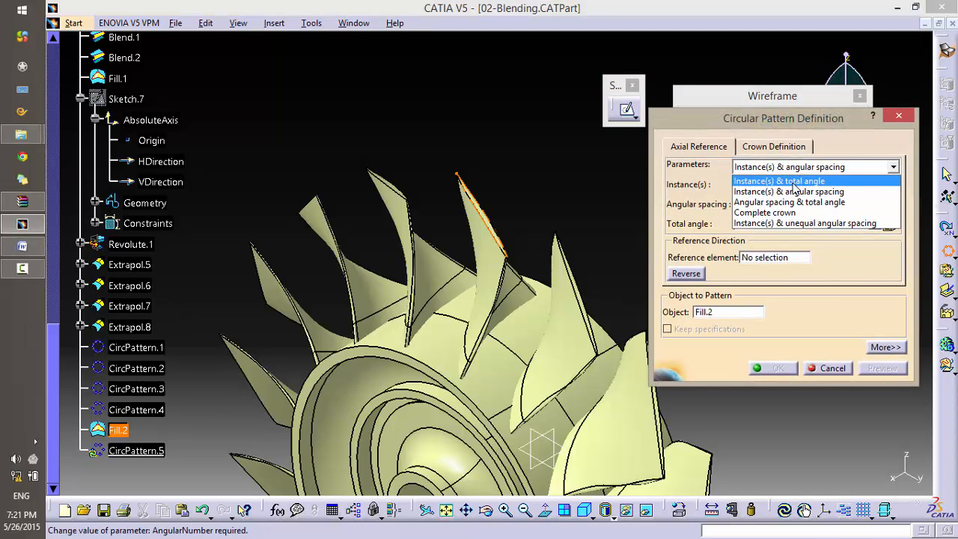
pyautogui.click(780, 181)
pyautogui.moveTo(463, 421); pyautogui.dragTo(569, 442, button='middle')
pyautogui.click(772, 259)
pyautogui.click(515, 406)
pyautogui.moveTo(513, 358); pyautogui.dragTo(537, 90, button='middle')
pyautogui.click(538, 81)
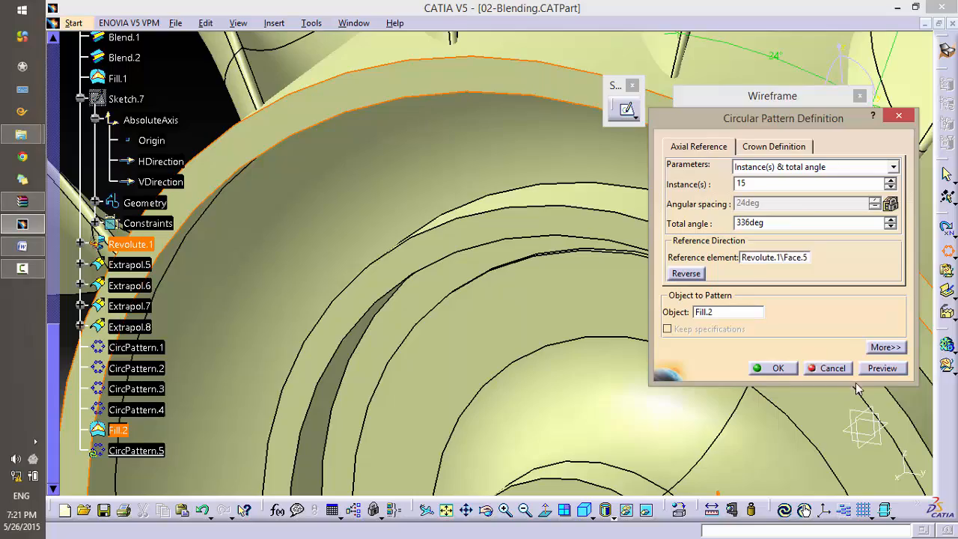
pyautogui.click(771, 367)
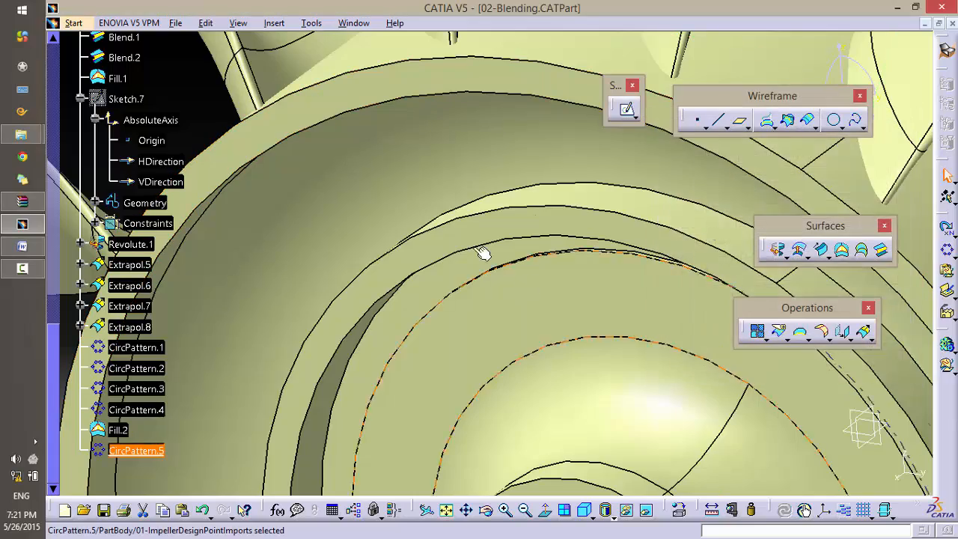
# Step: Examine the patterned blade tip fills up close and the complete impeller from a distance
pyautogui.moveTo(484, 257); pyautogui.dragTo(490, 113, button='middle')
pyautogui.click(845, 398)
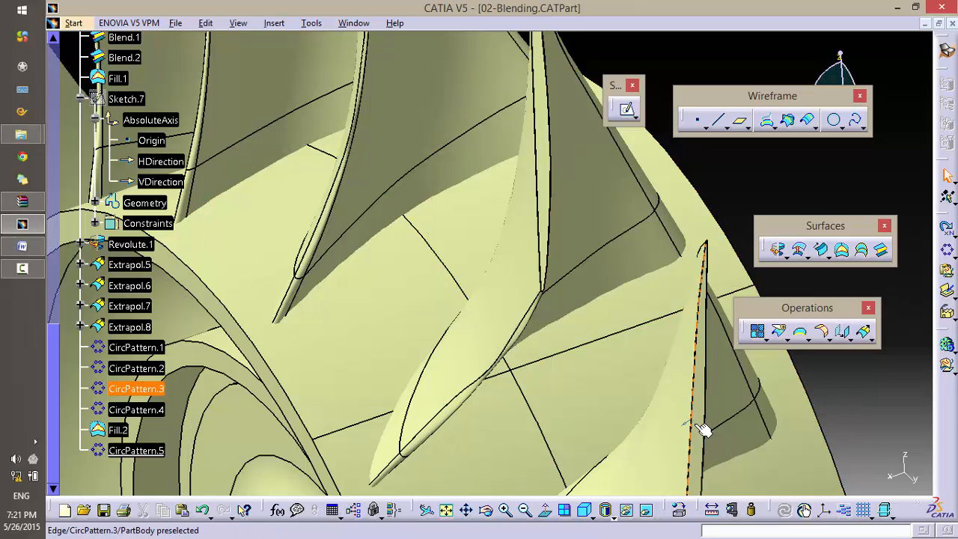
pyautogui.moveTo(488, 253); pyautogui.dragTo(581, 301, button='middle')
pyautogui.moveTo(541, 203); pyautogui.dragTo(545, 288, button='middle')
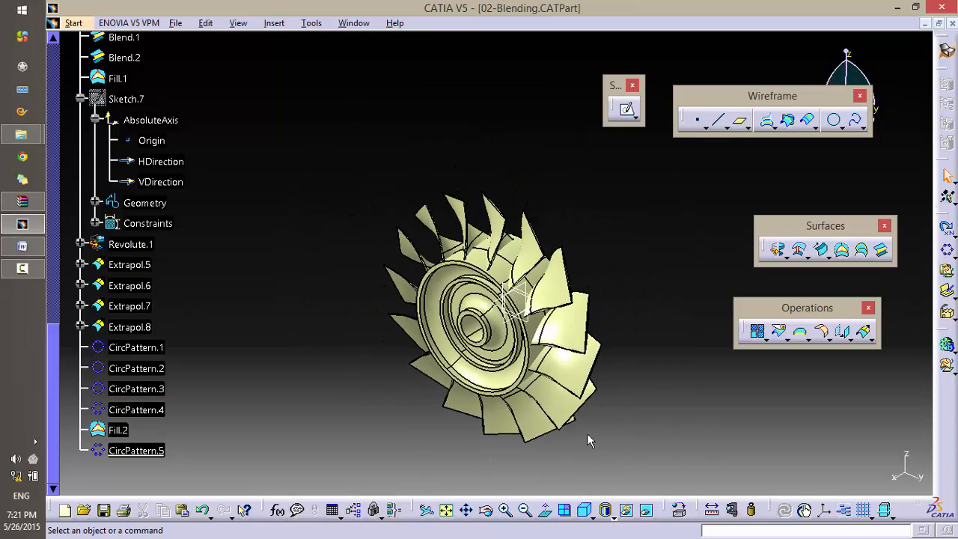
pyautogui.moveTo(588, 417); pyautogui.dragTo(571, 344, button='middle')
# Step: Try to collapse the PartBody branch at the start of the specification tree
pyautogui.scroll(15, 571, 345)
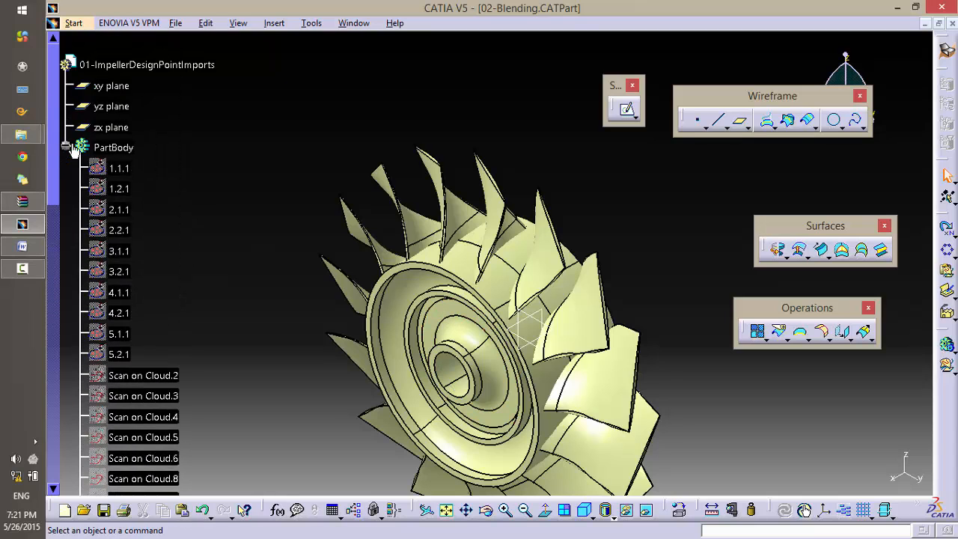
pyautogui.click(68, 147)
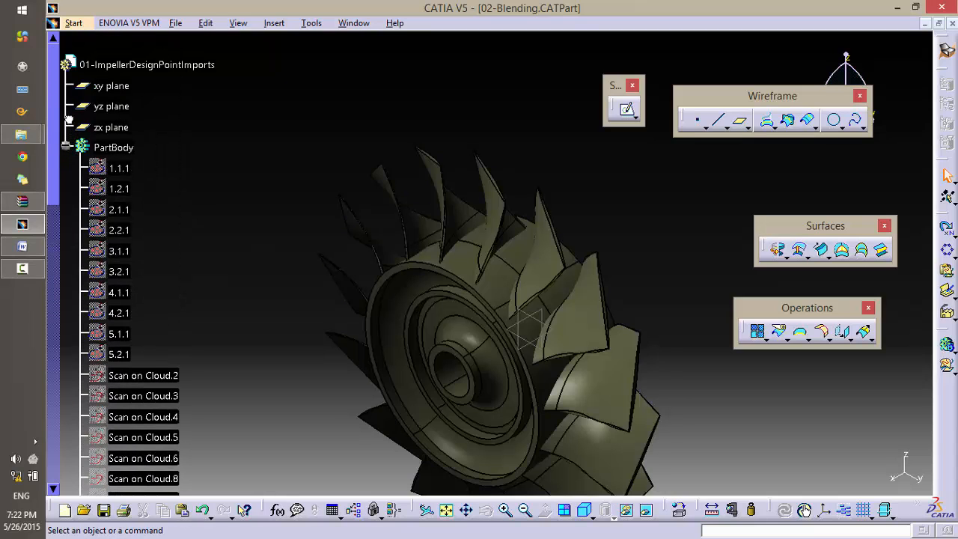